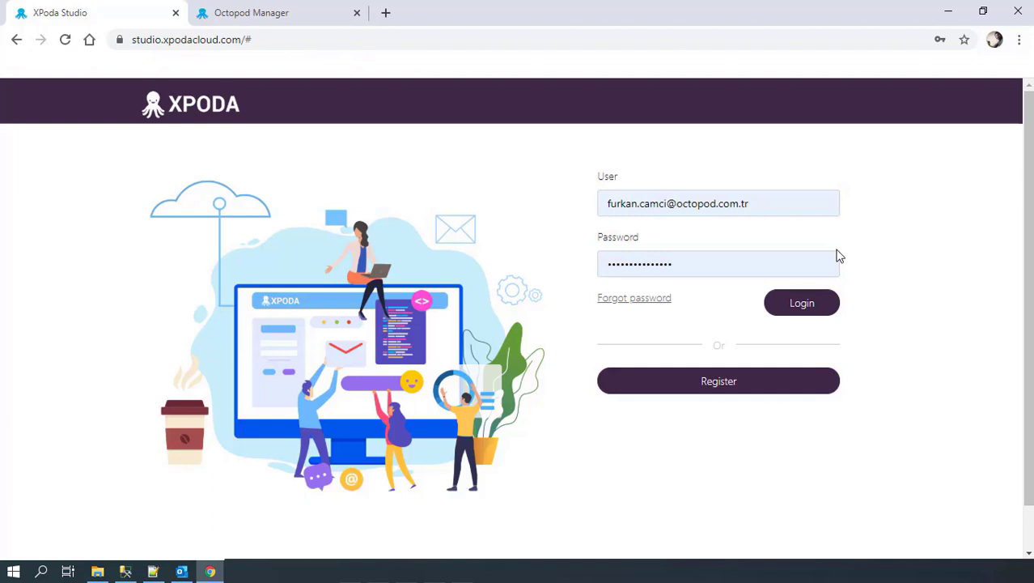
- Log in to the studio and create a new application named Project Management
left_click(801, 306)
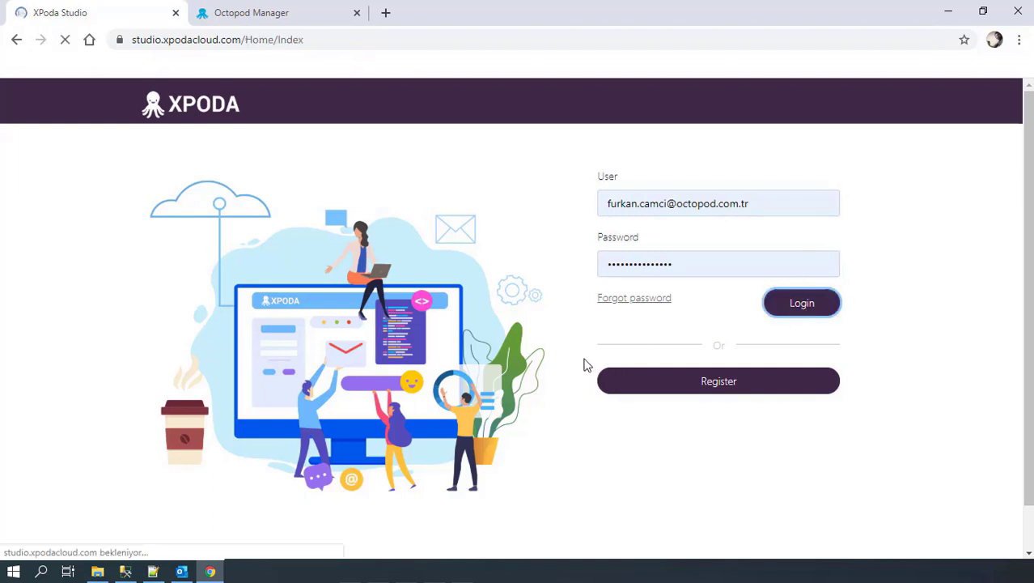
scroll(270, 208, "down", 1)
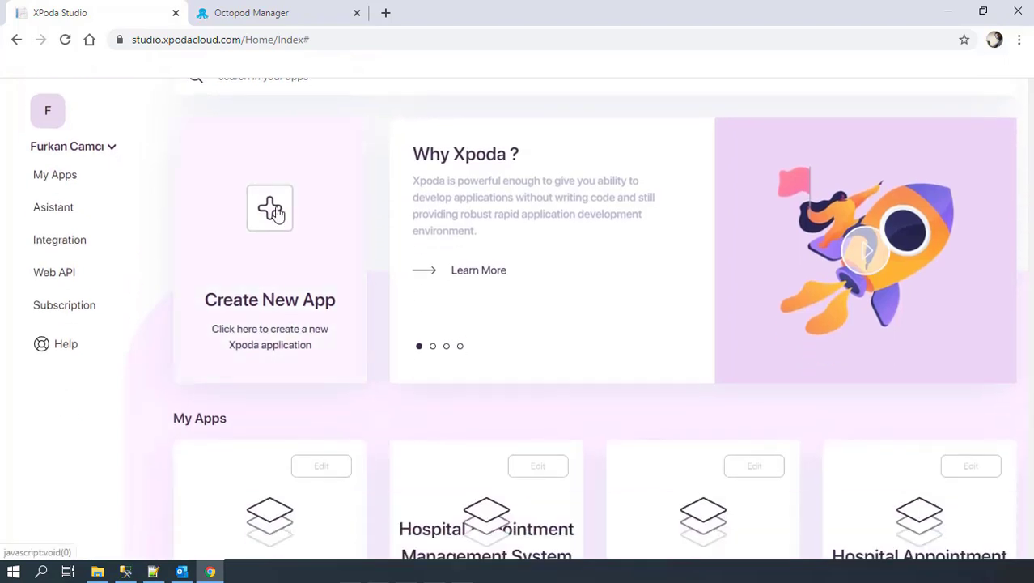
left_click(275, 211)
left_click(440, 302)
type("P")
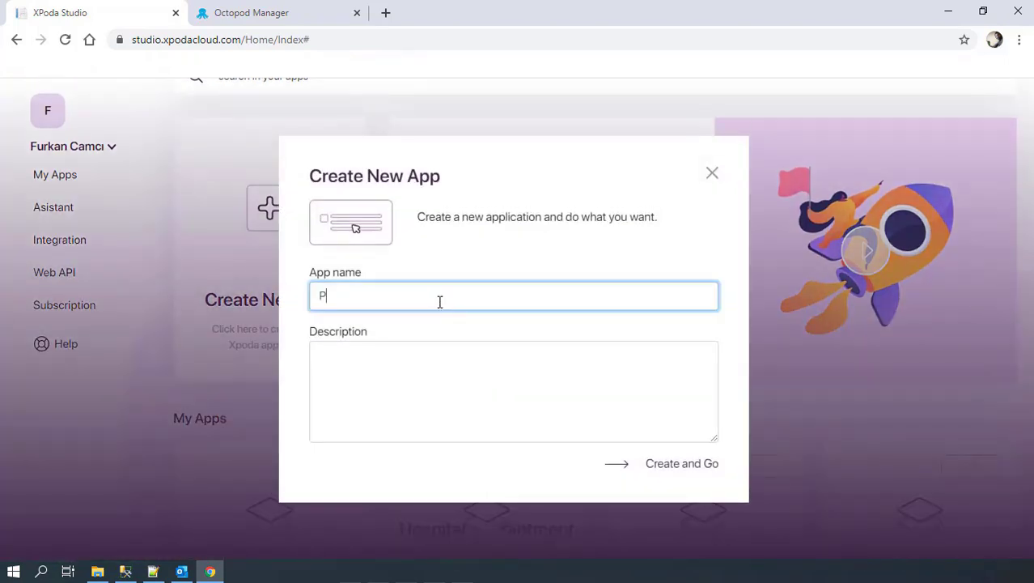
type("roject Management")
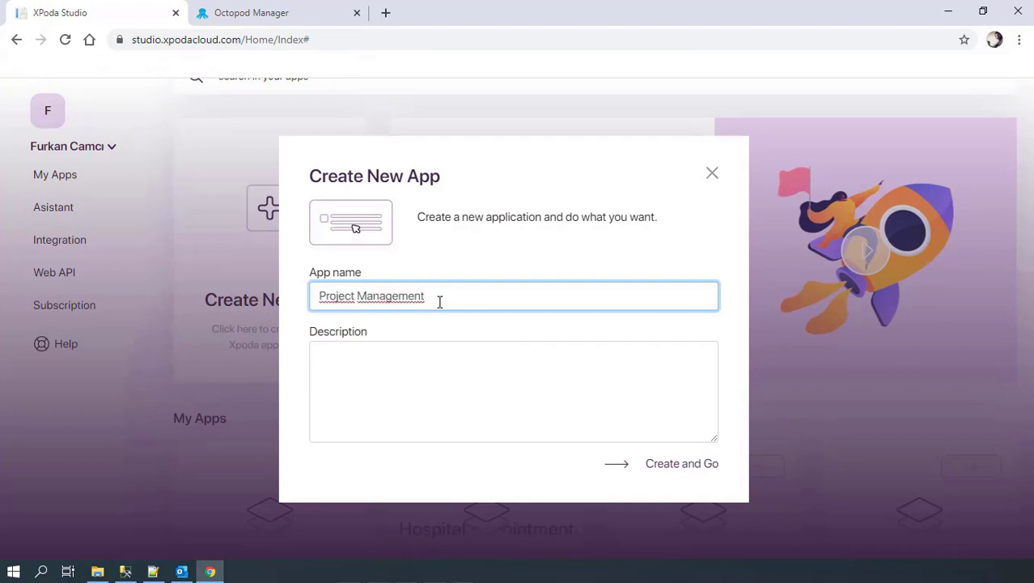
left_click(696, 469)
- Create a module named Task Management and start a new free form in it
left_click(419, 373)
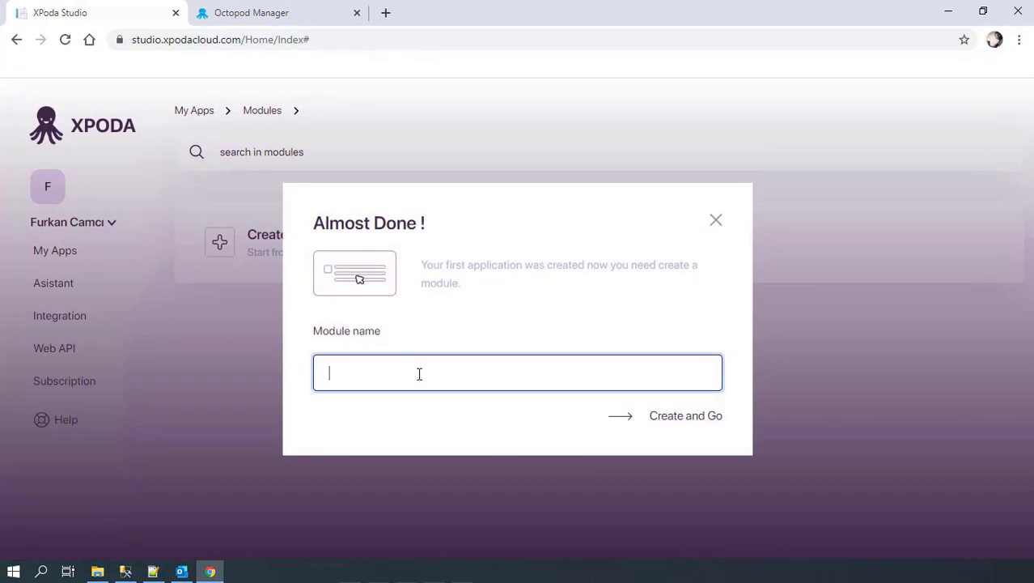
type("Task Management")
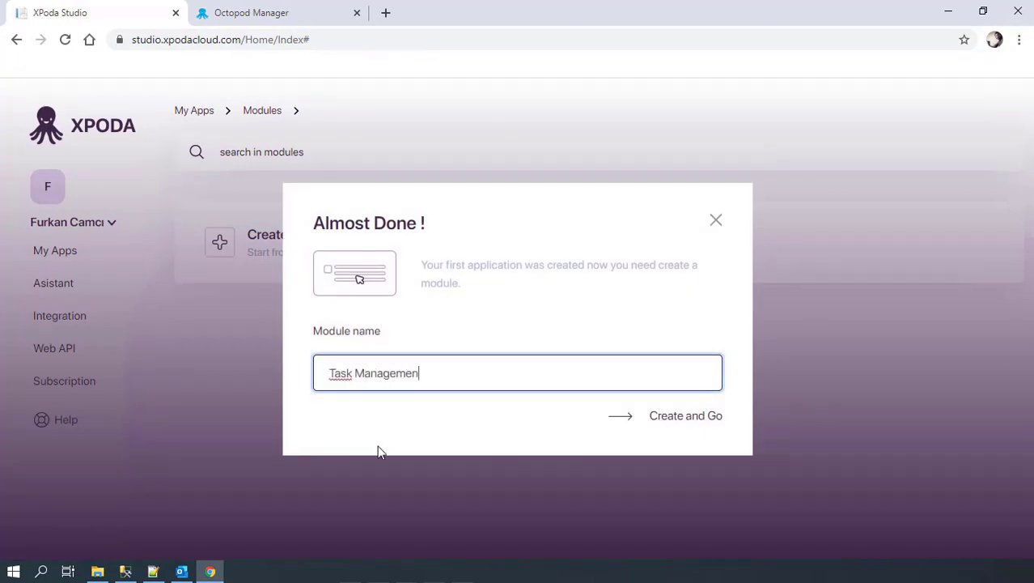
left_click(694, 419)
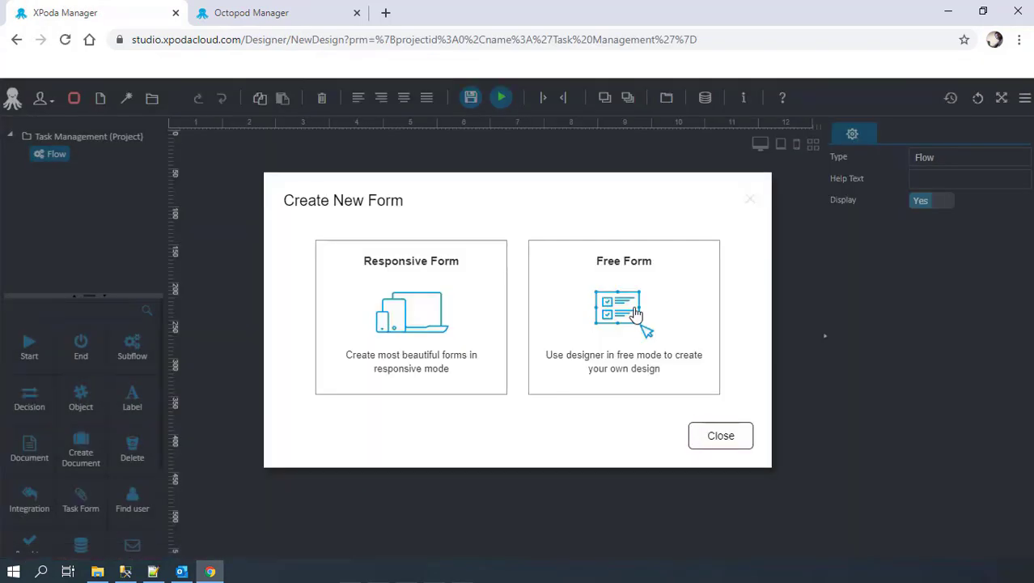
left_click(595, 315)
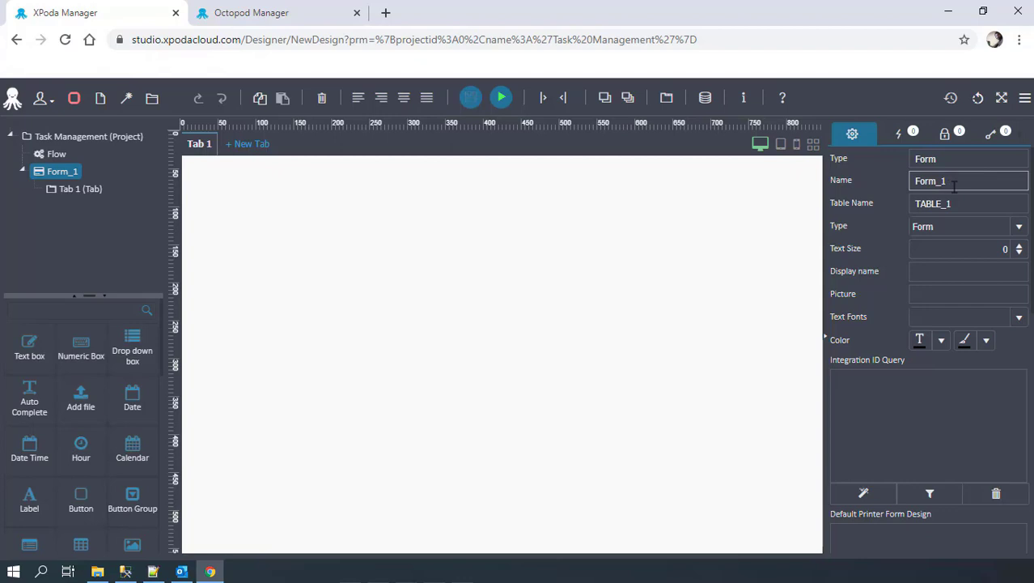
- Set the form's name to Task Identification, its table name to TM_TASKS and its display name to Task Identification
left_click_drag(955, 185, 871, 185)
type("Task Identification")
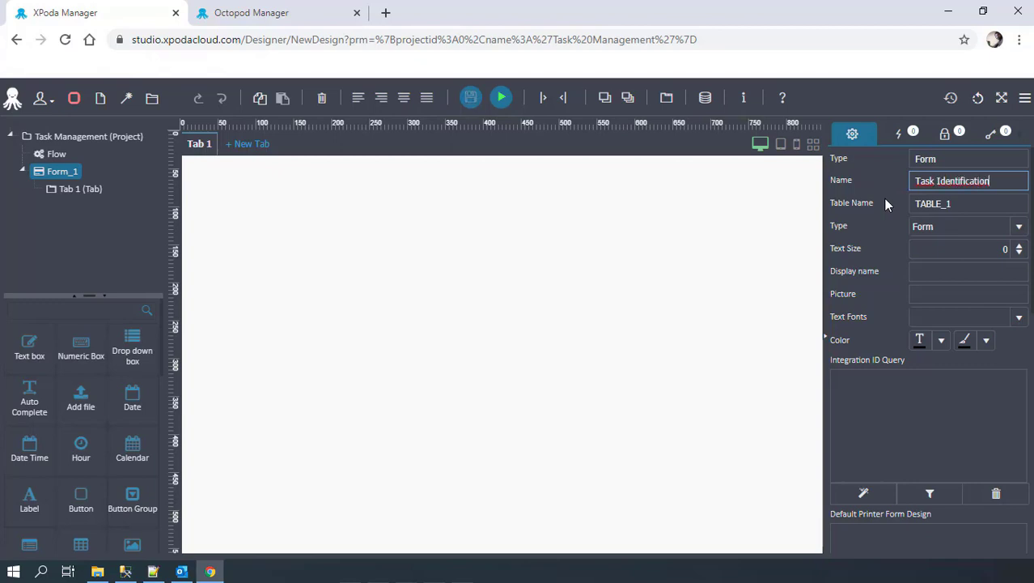
key("Tab")
key("BackSpace")
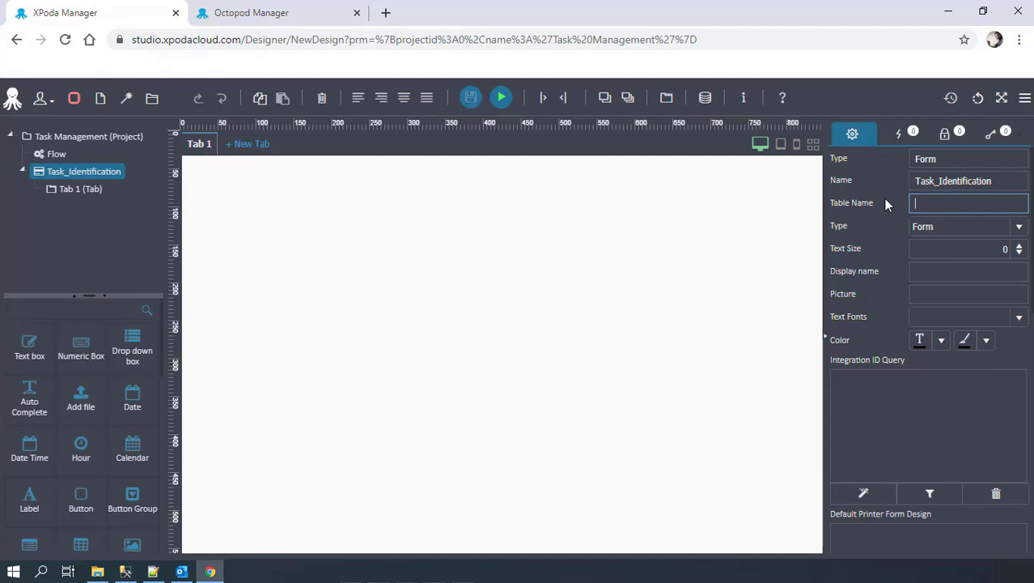
type("TM_TASKS")
key("Tab")
type("Task")
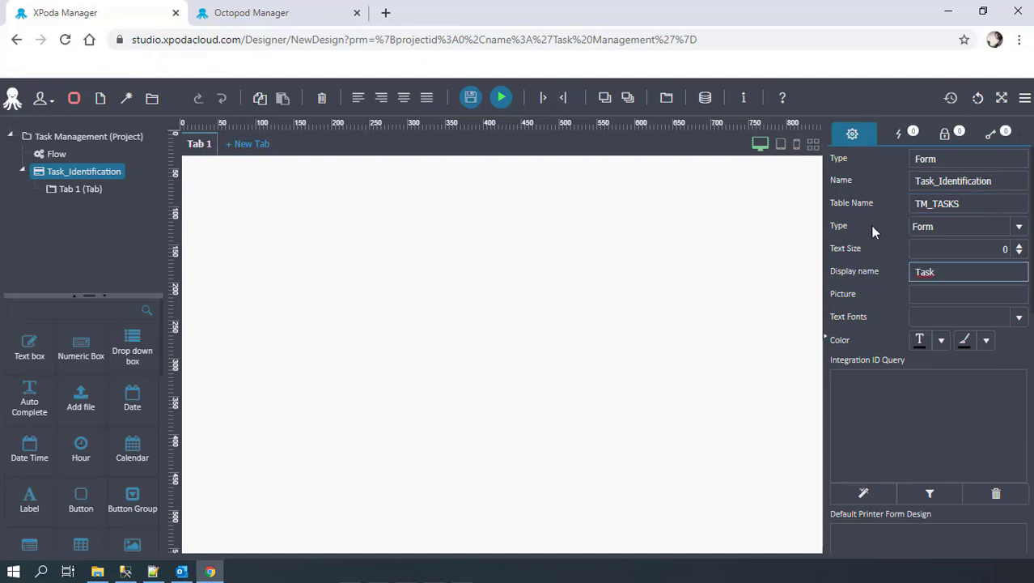
type(" Identification")
left_click(253, 220)
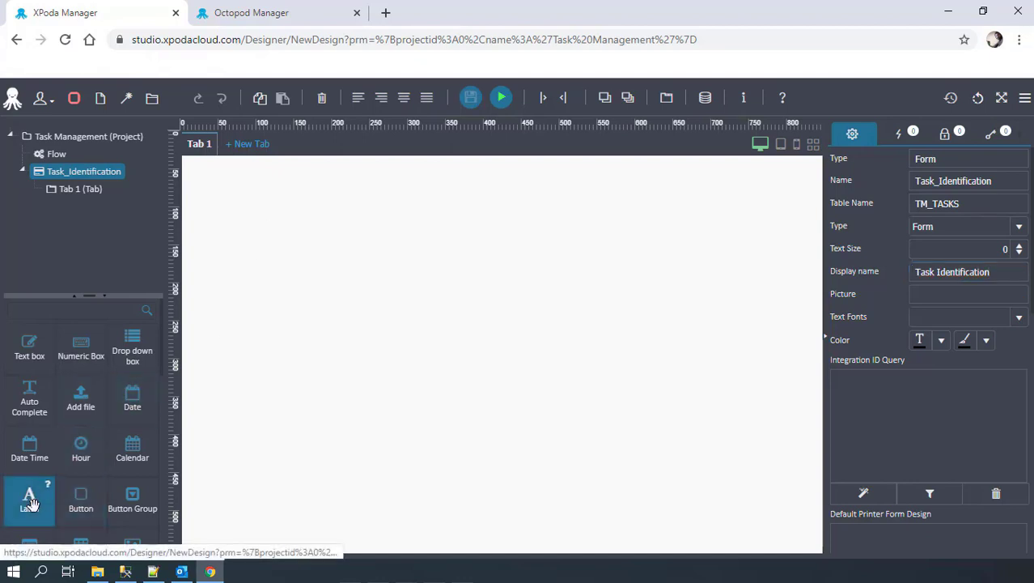
- Add a label about 424 wide along the form's upper edge with the text Task Identification
left_click_drag(31, 504, 511, 170)
double_click(923, 181)
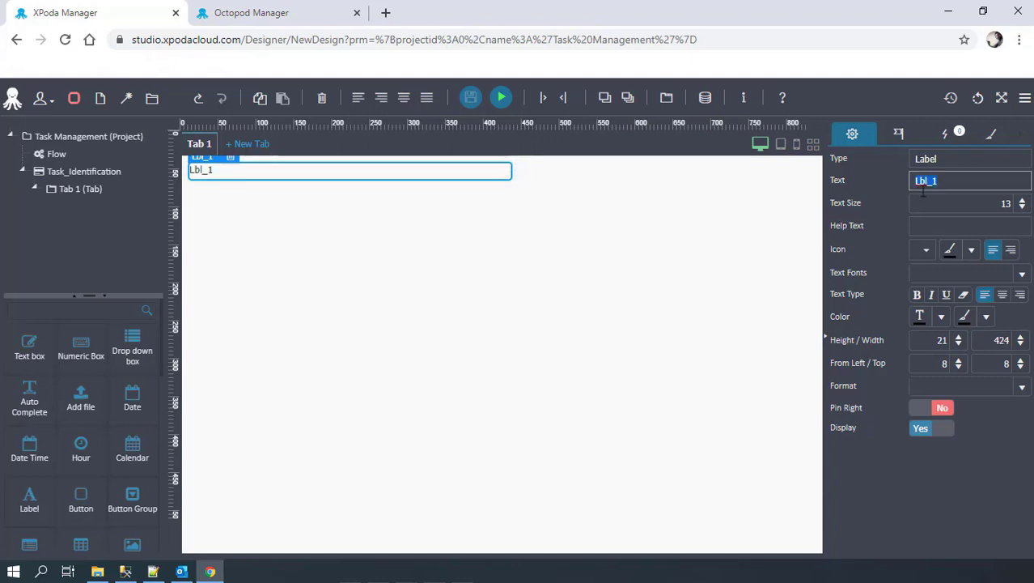
type("Task")
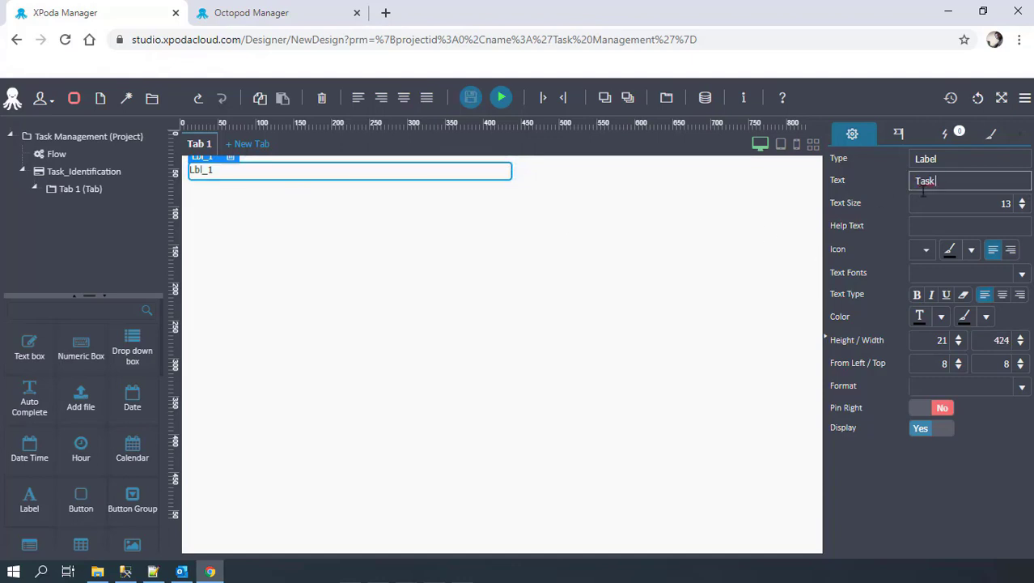
type(" Identification")
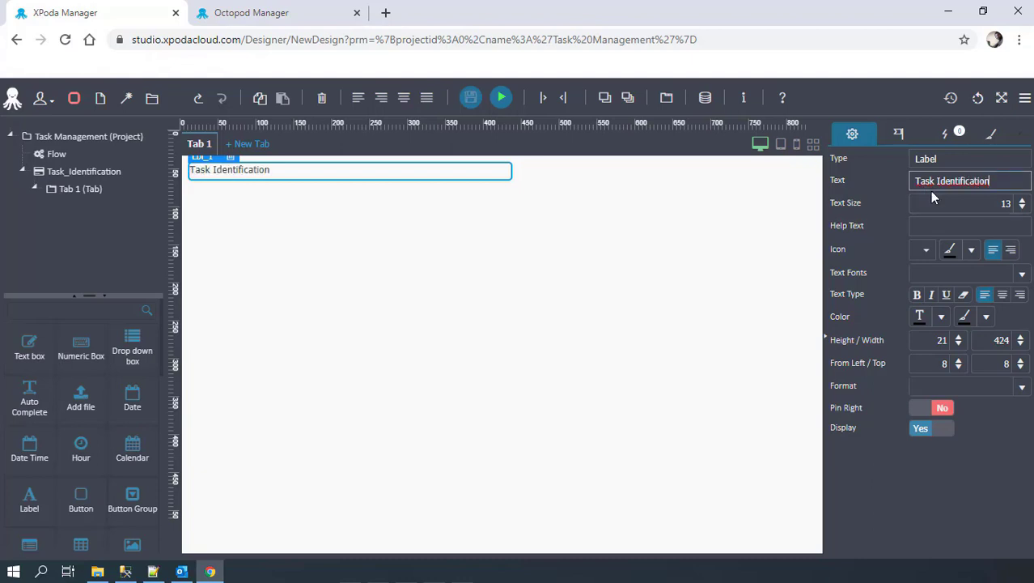
- Format the Task Identification label with text size 15, bold and centred
double_click(1023, 200)
left_click(897, 204)
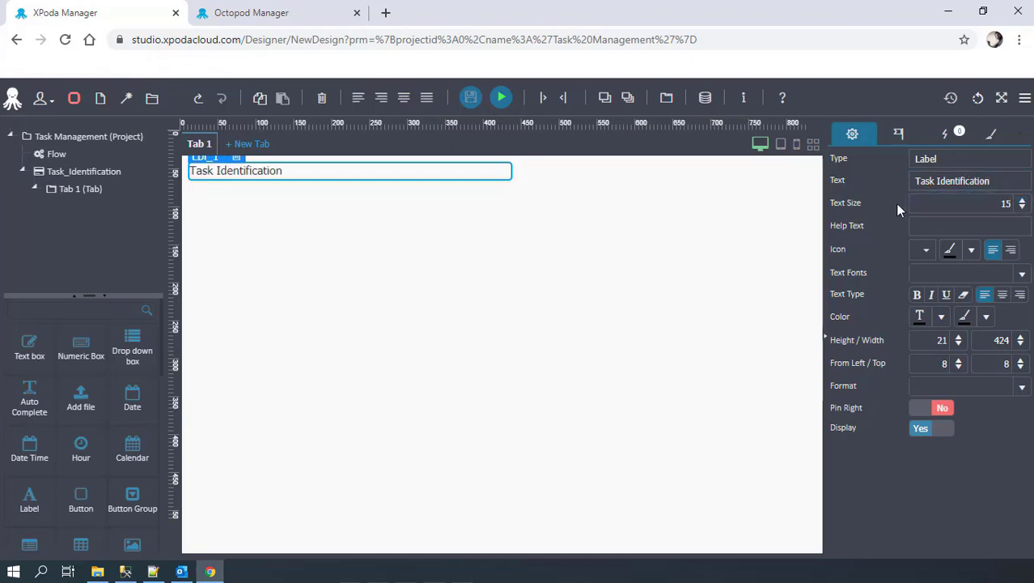
left_click(917, 294)
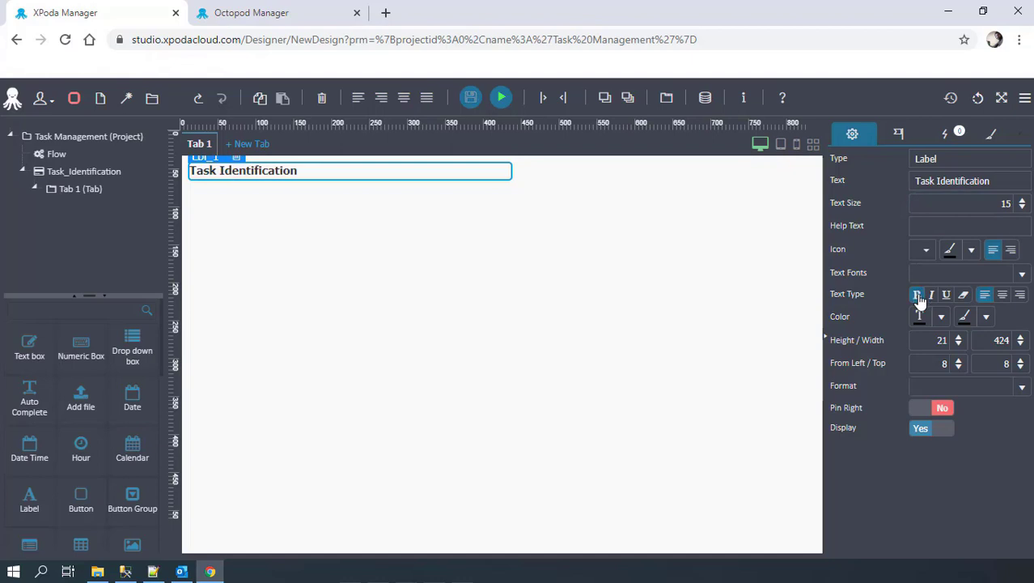
left_click(1002, 295)
- Give the Task Identification label a blue background, rgba(38, 53, 216, 1), and white text
left_click(964, 321)
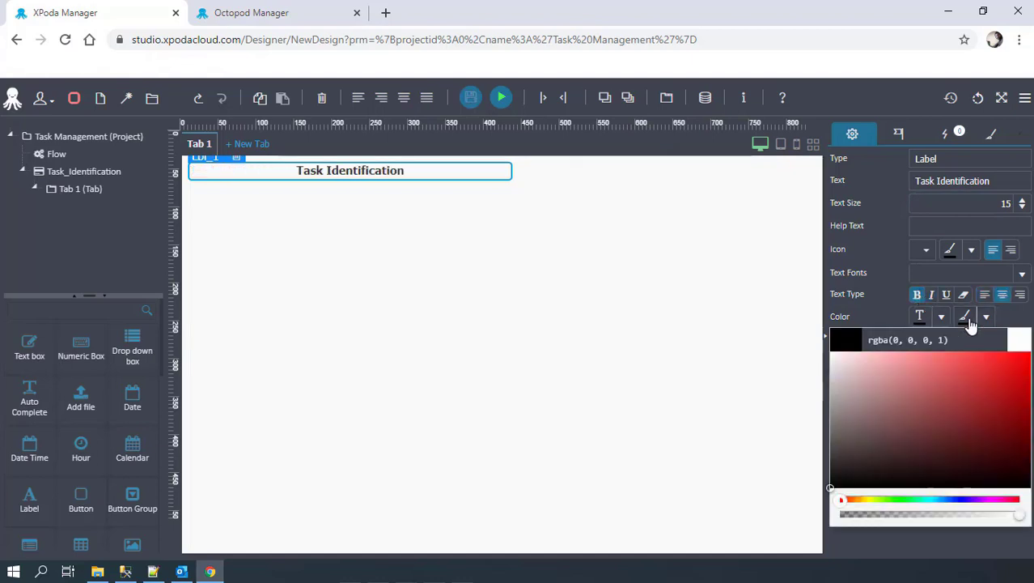
left_click(959, 500)
left_click_drag(999, 408, 995, 370)
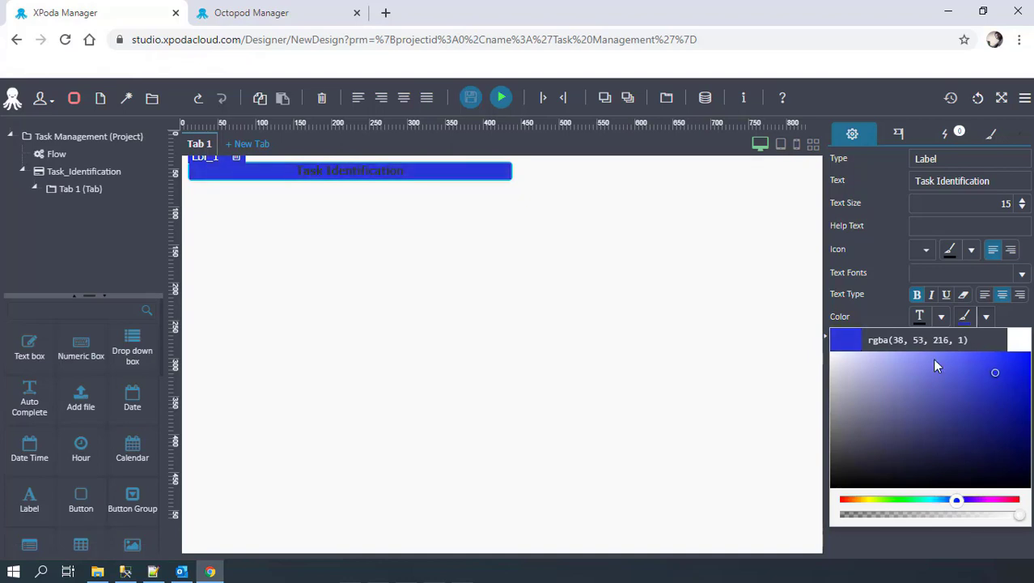
left_click(892, 302)
left_click(919, 317)
left_click_drag(859, 356, 820, 351)
left_click(887, 282)
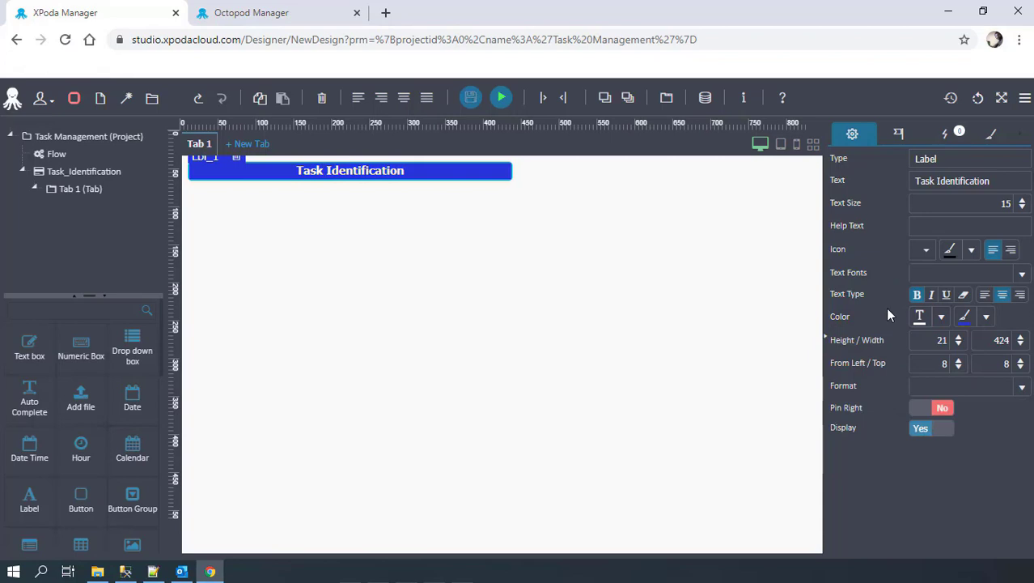
- Increase the Task Identification label's height to 24
left_click(960, 339)
left_click(959, 339)
left_click(959, 338)
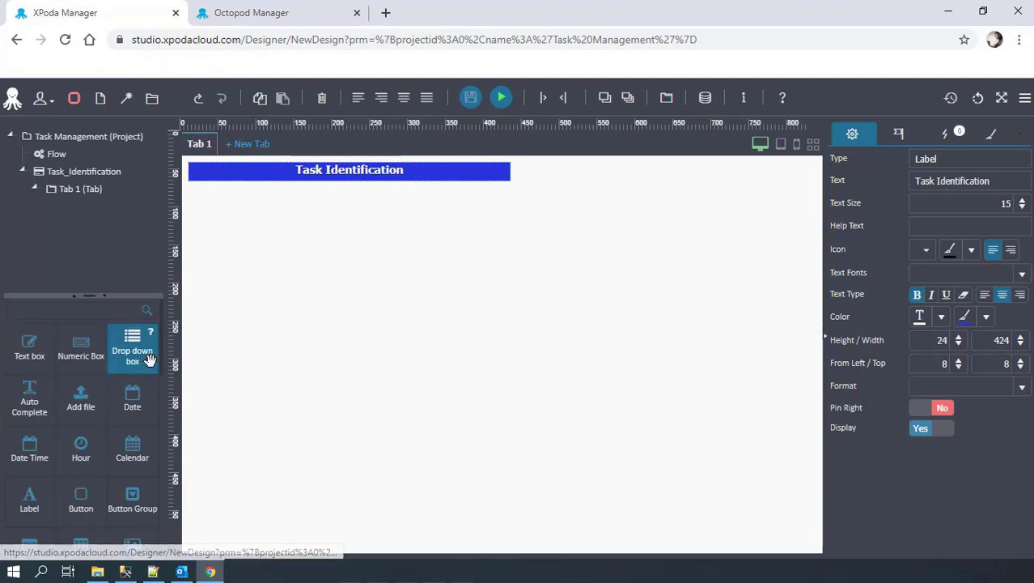
- Add a drop-down box just beneath the Task Identification header and set its label text to Task Type
left_click_drag(150, 358, 351, 245)
left_click(288, 218)
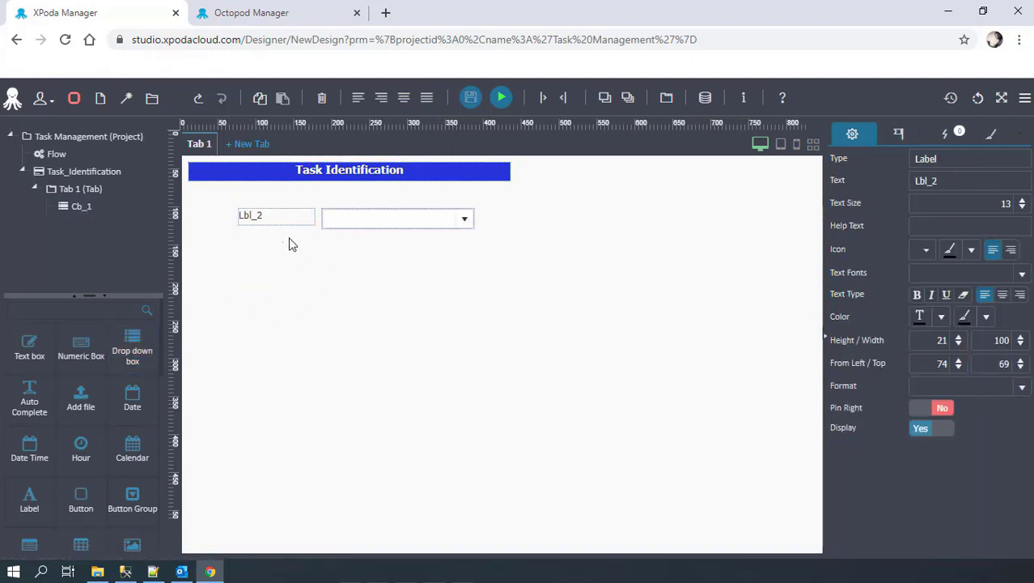
left_click_drag(287, 217, 244, 197)
left_click(942, 181)
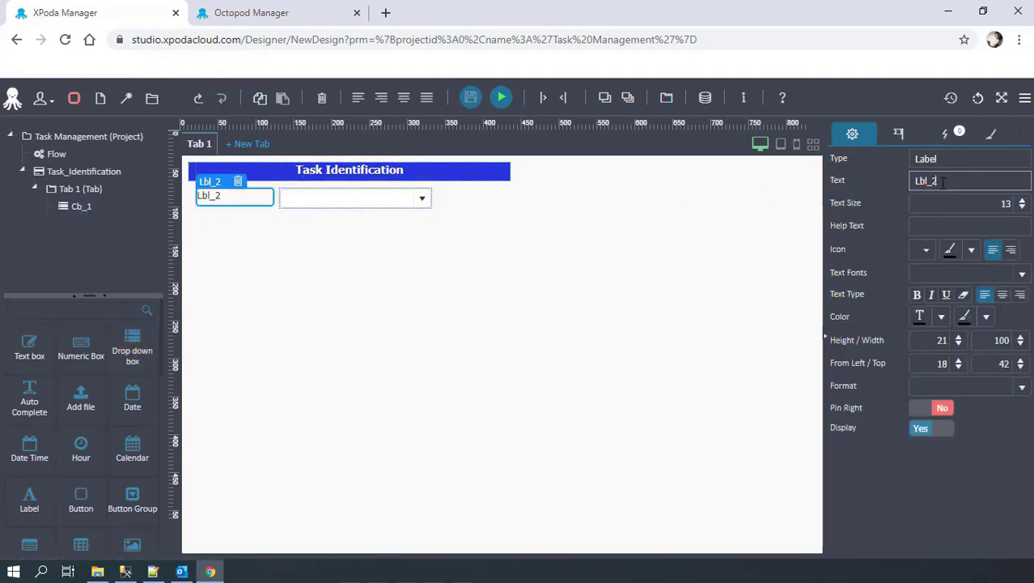
double_click(943, 181)
type("Task Type")
- Copy the Task Type label text and use it as the name of the adjacent drop-down box
key("ctrl+a")
right_click(943, 181)
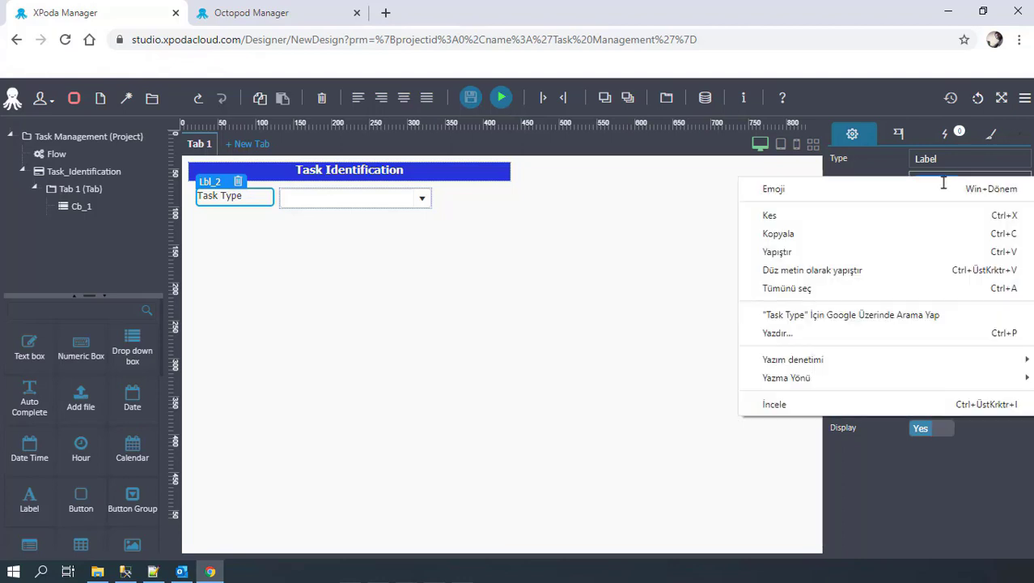
left_click(879, 234)
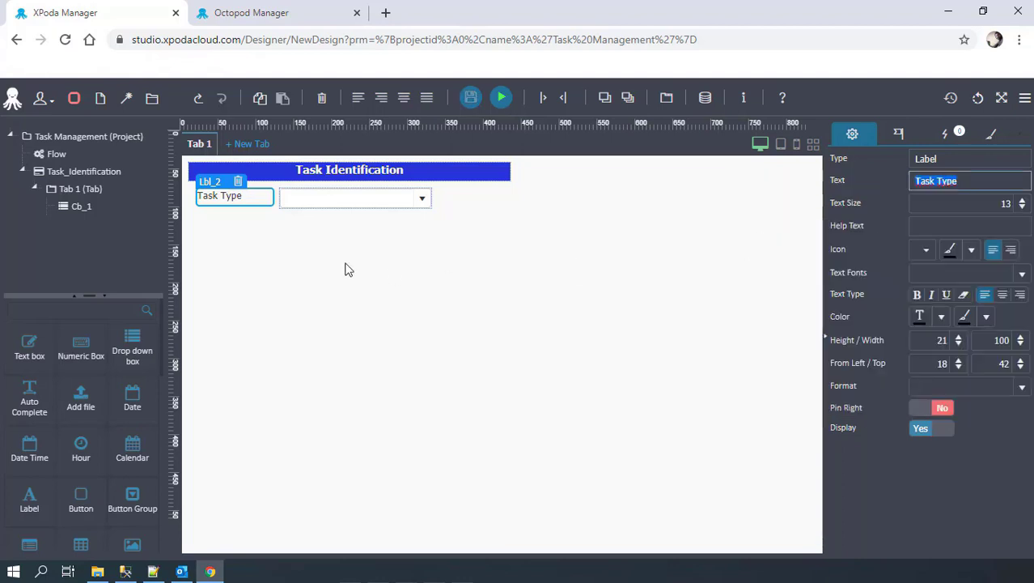
left_click(379, 203)
double_click(986, 181)
key("ctrl+v")
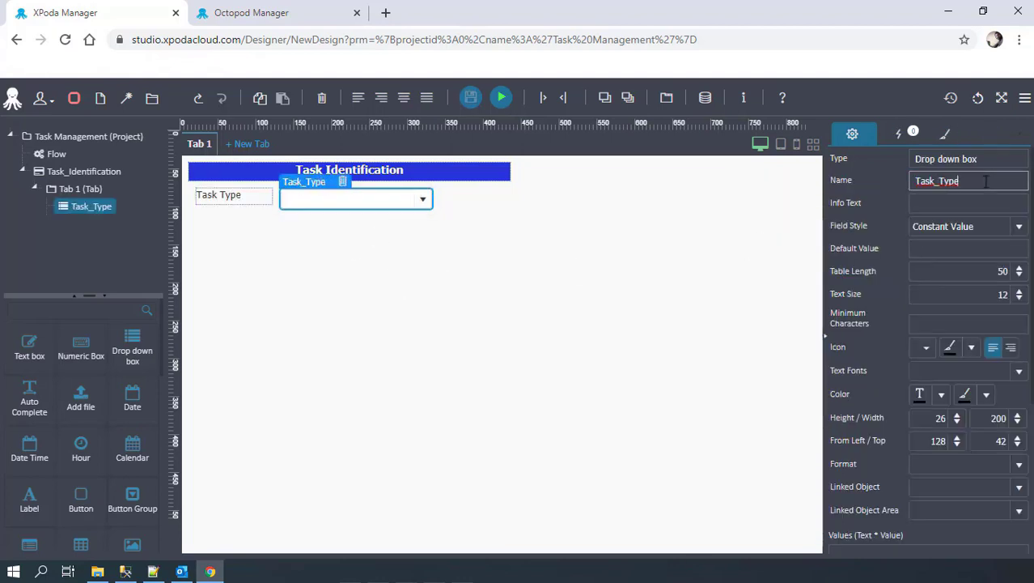
left_click(442, 301)
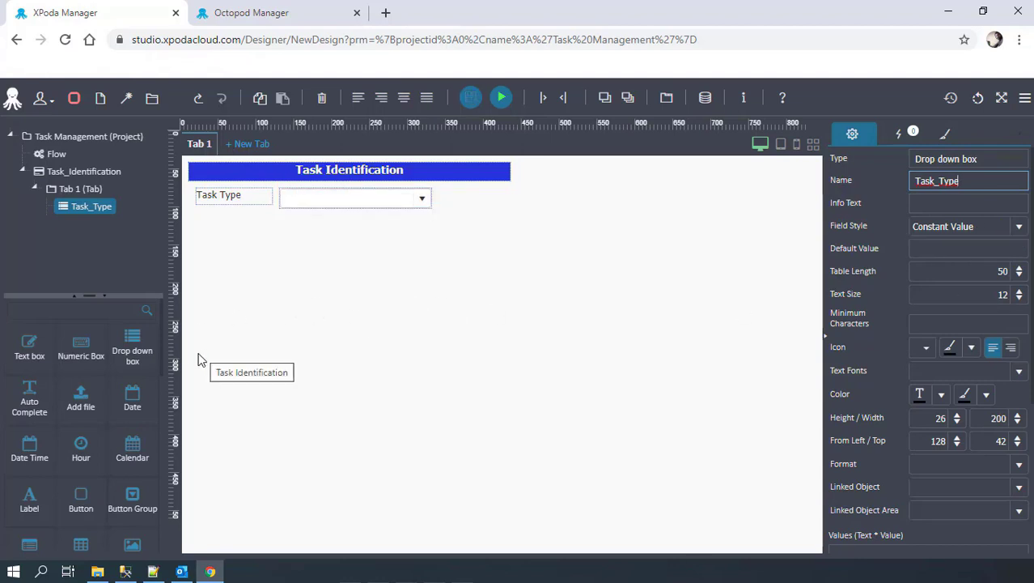
- Add a text box below the Task Type field and set its label text to Task Title
left_click_drag(29, 348, 298, 249)
left_click(243, 226)
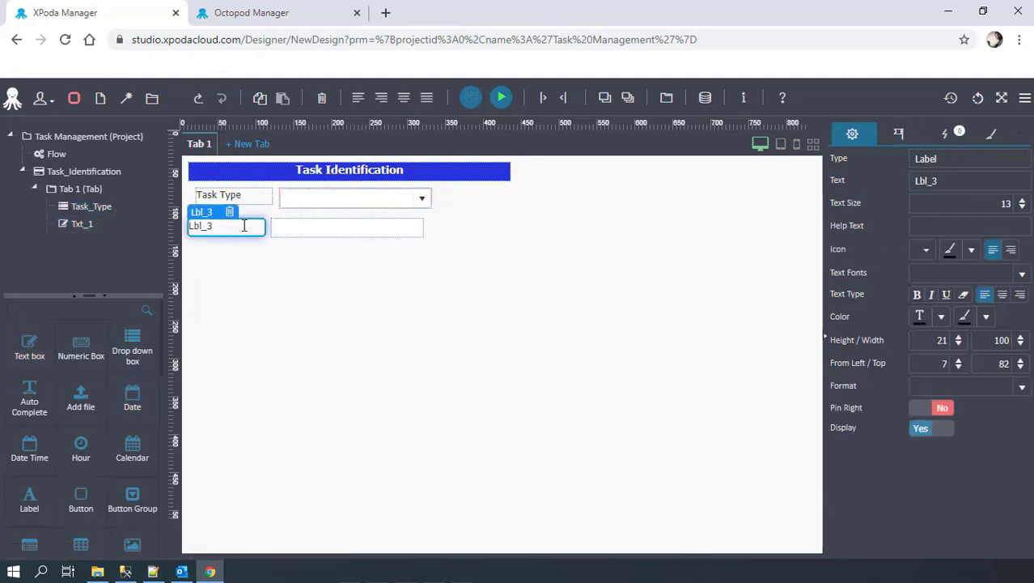
double_click(954, 181)
type("Tas")
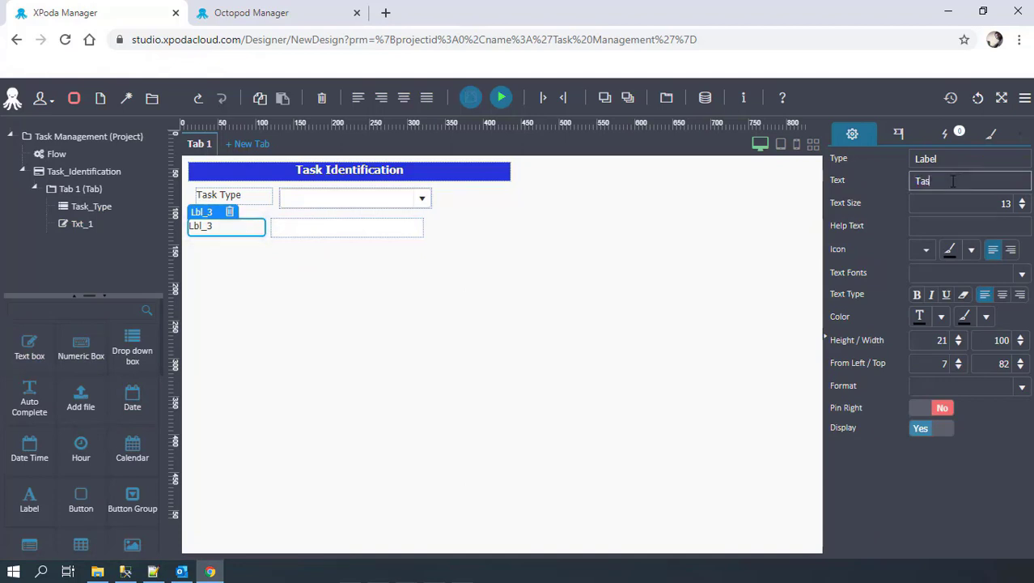
type("k Title")
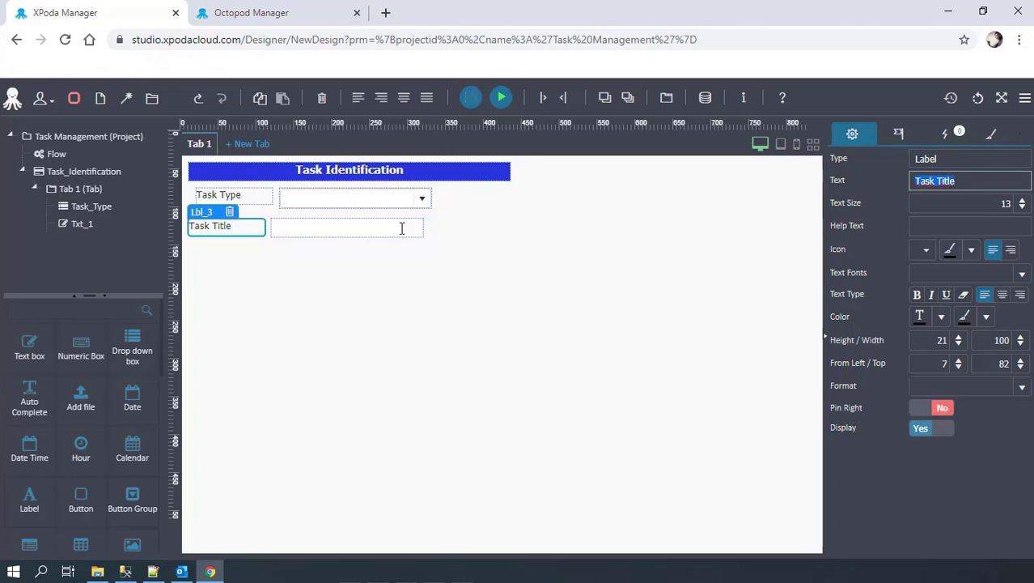
- Name the text box beside the Task Title label Task Title
left_click(401, 229)
double_click(926, 180)
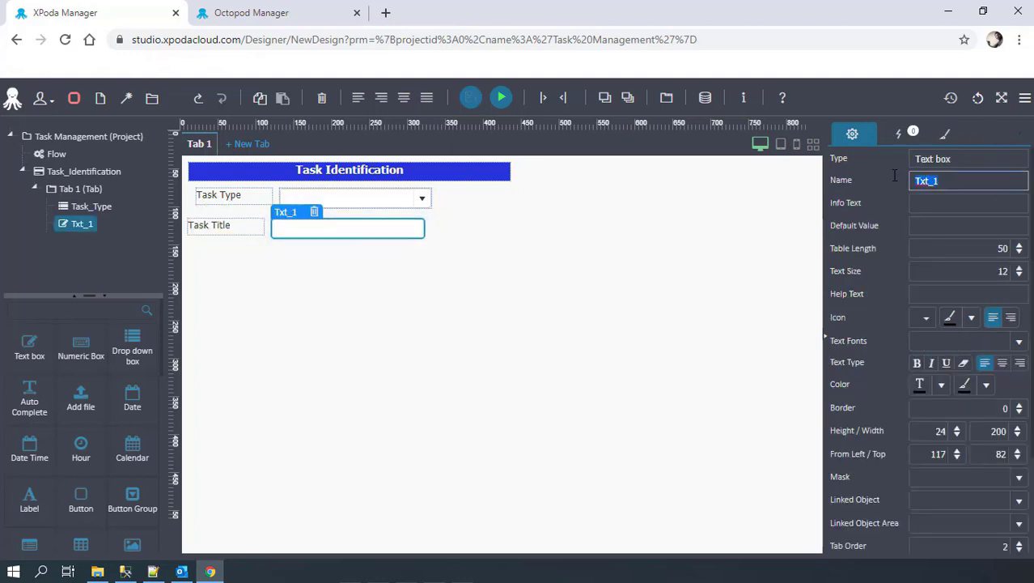
type("Task Title")
key("Return")
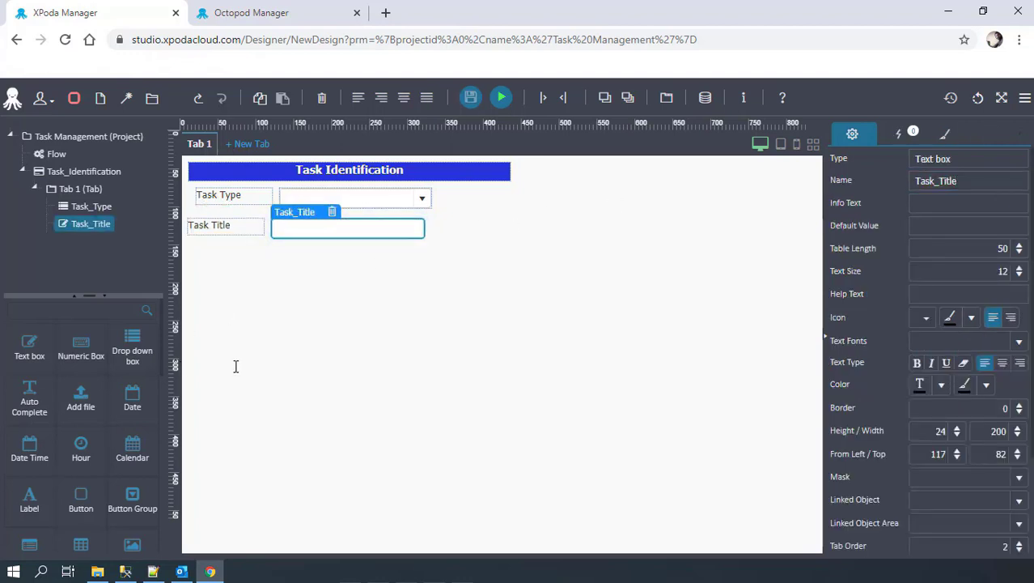
- Add a drop-down box below the Task Title field, set its label text to Status and name the box Status
left_click_drag(136, 347, 301, 269)
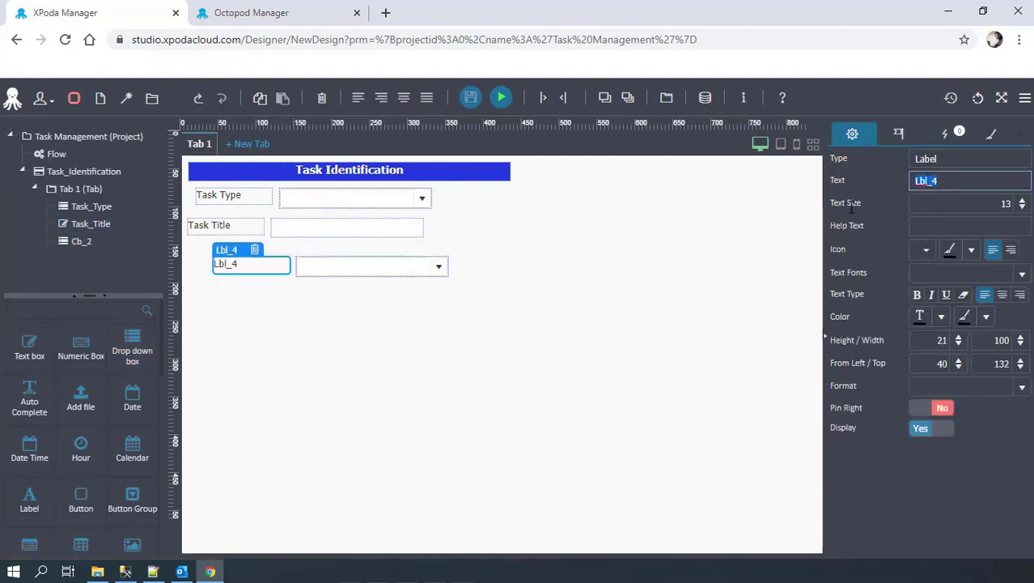
type("Status")
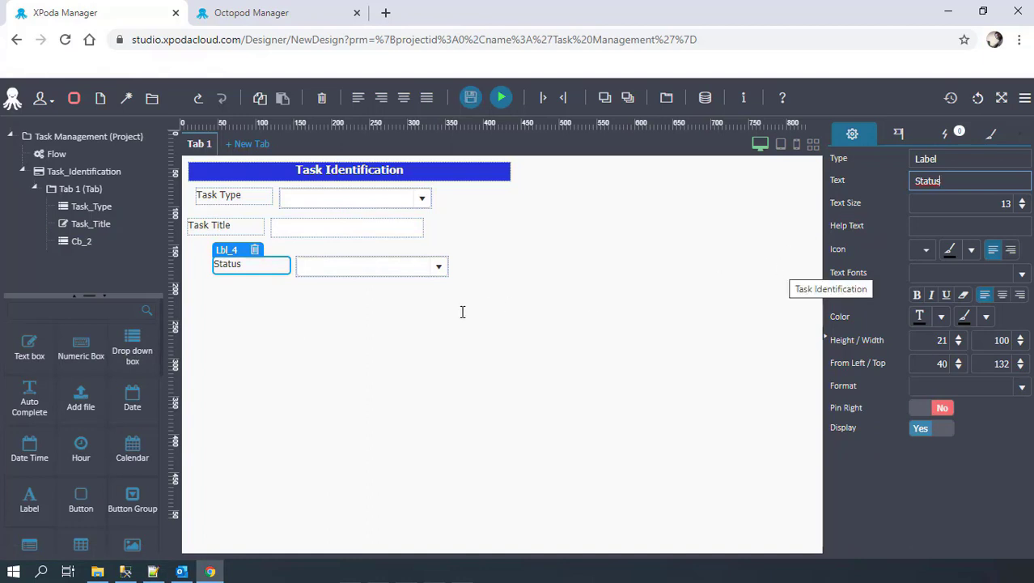
left_click(354, 271)
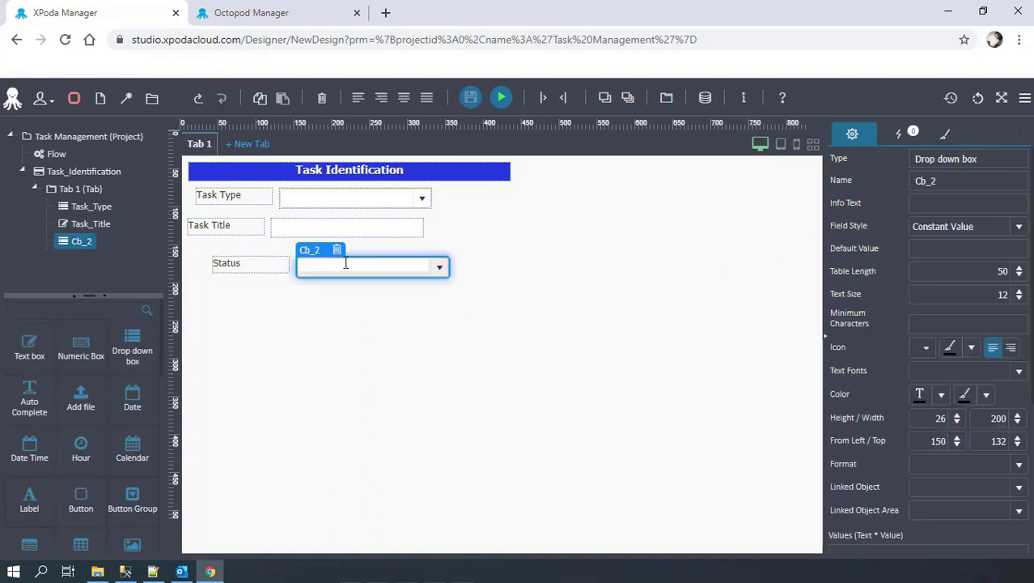
double_click(921, 181)
type("Status")
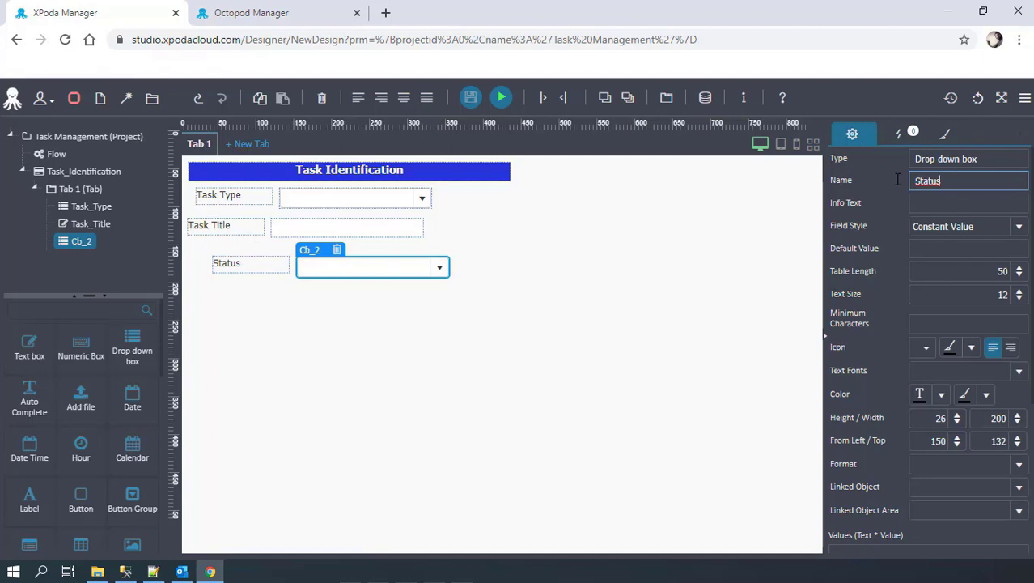
key("Return")
left_click(898, 180)
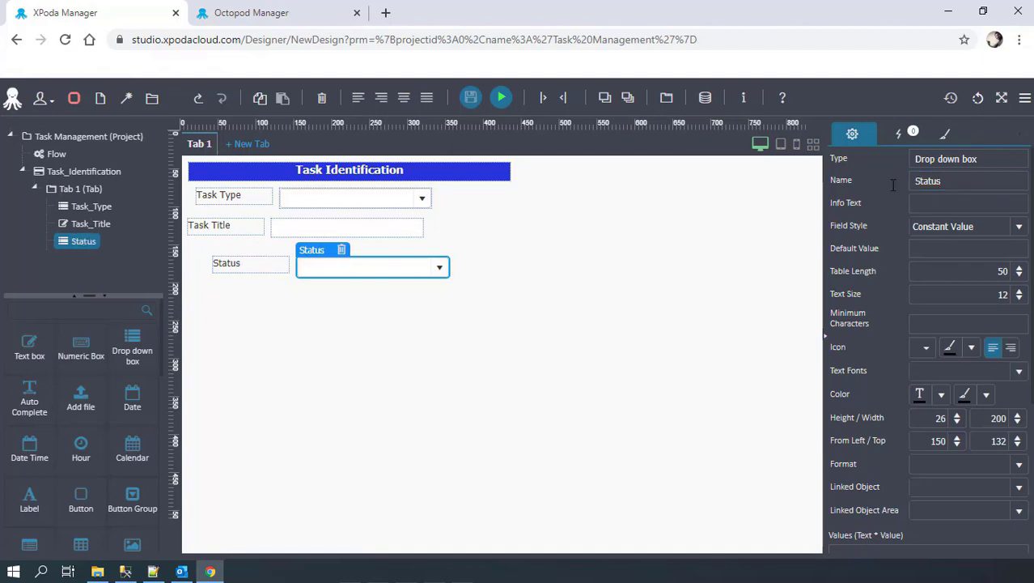
left_click(481, 324)
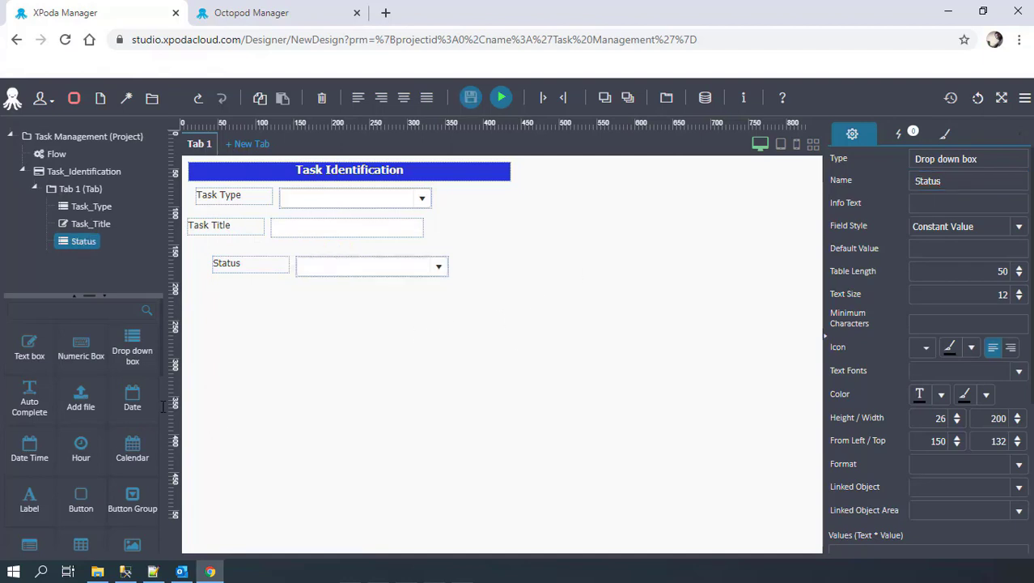
- Add a text box below the Status field, set its label text to Comments and copy that text
left_click_drag(29, 346, 368, 321)
left_click(288, 298)
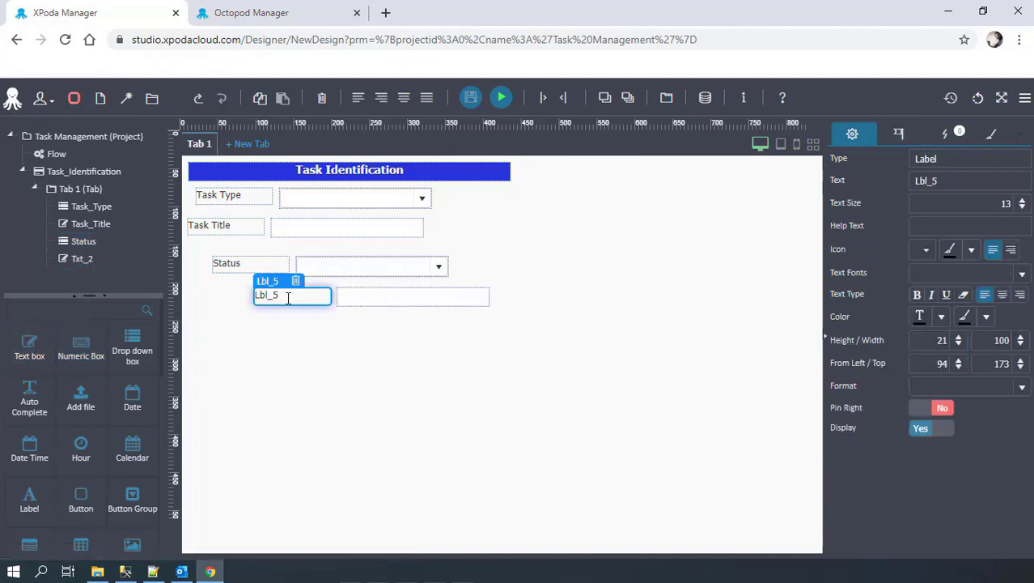
left_click(929, 180)
key("ctrl+a")
type("Co")
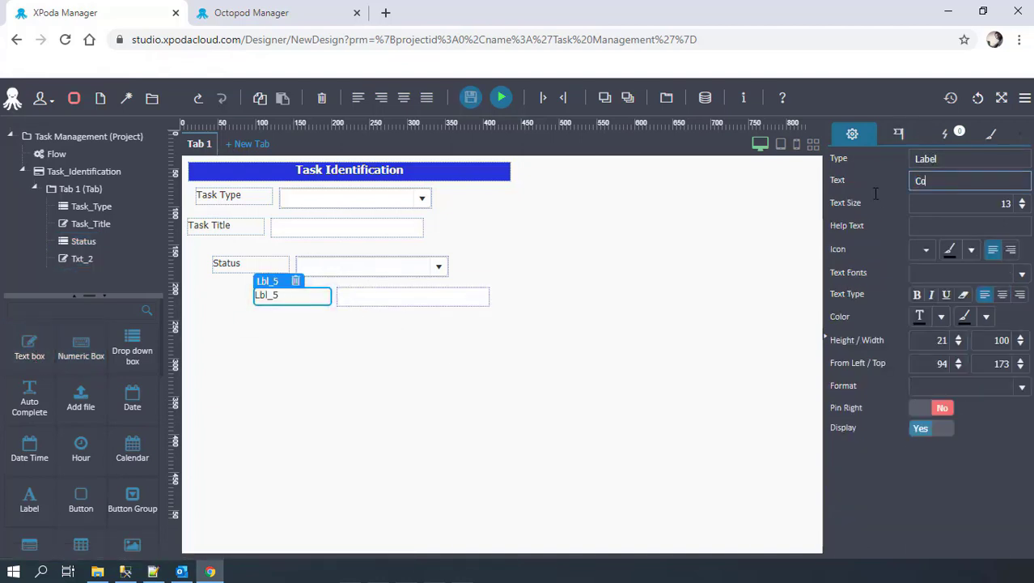
type("mments")
key("Return")
key("ctrl+a")
key("ctrl+c")
- Name the text box beside the Comments label Comments and set its table length to 500
left_click(412, 296)
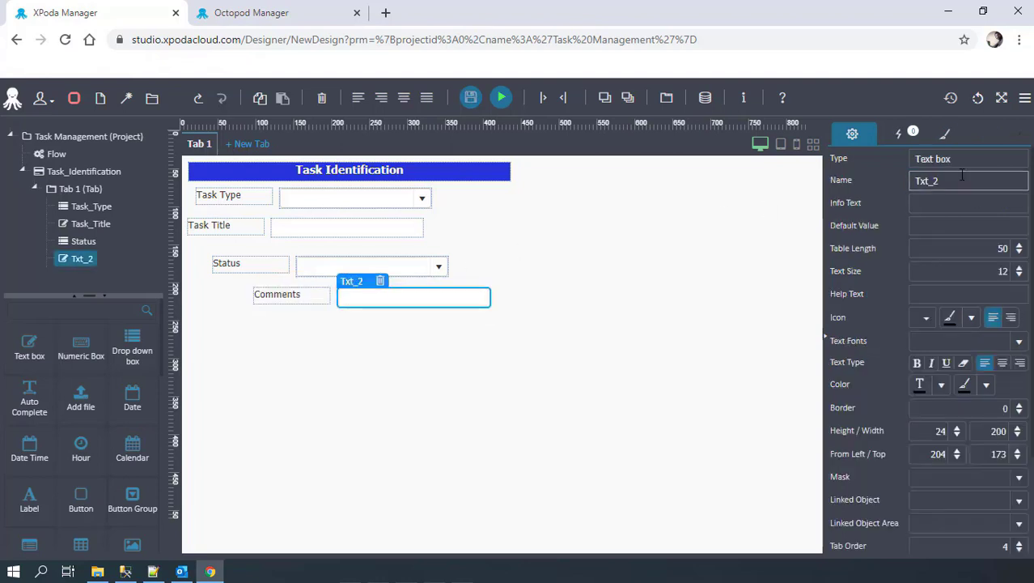
left_click(947, 180)
key("ctrl+a")
key("ctrl+v")
key("Return")
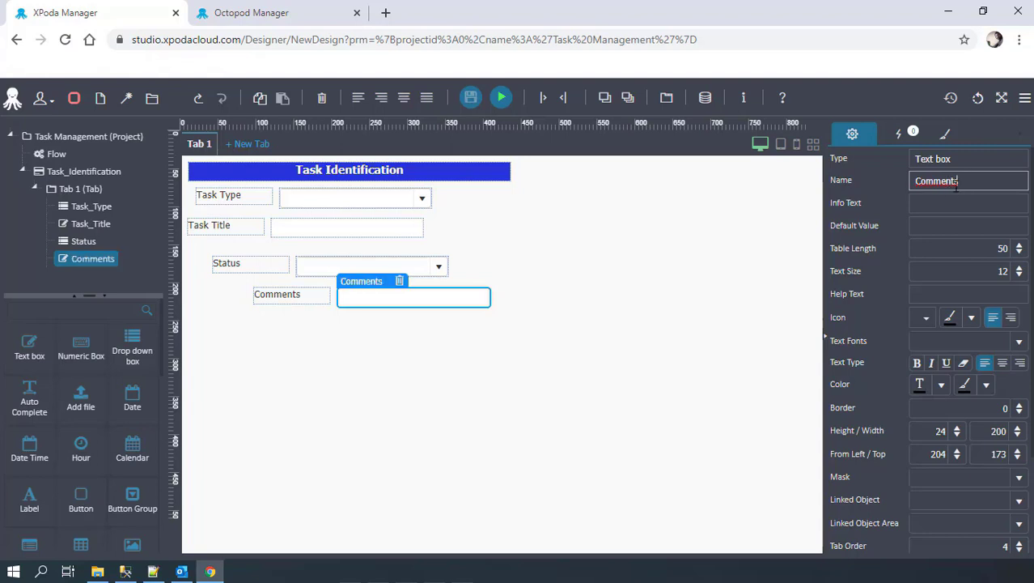
double_click(1002, 249)
type("500")
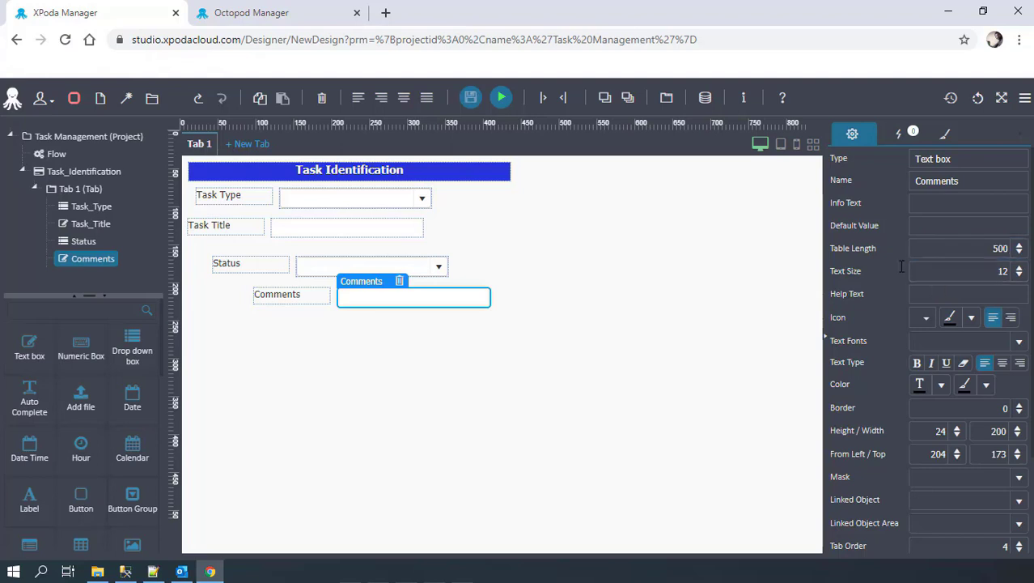
- Make the Comments text box multi-line and stretch it downward to a height of about 68
scroll(898, 271, "down", 3)
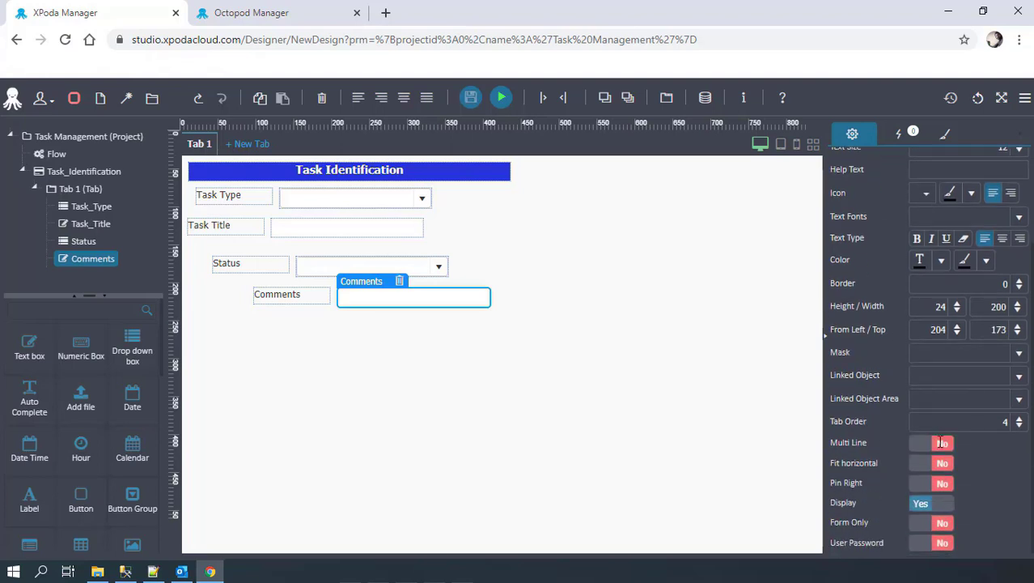
left_click(940, 442)
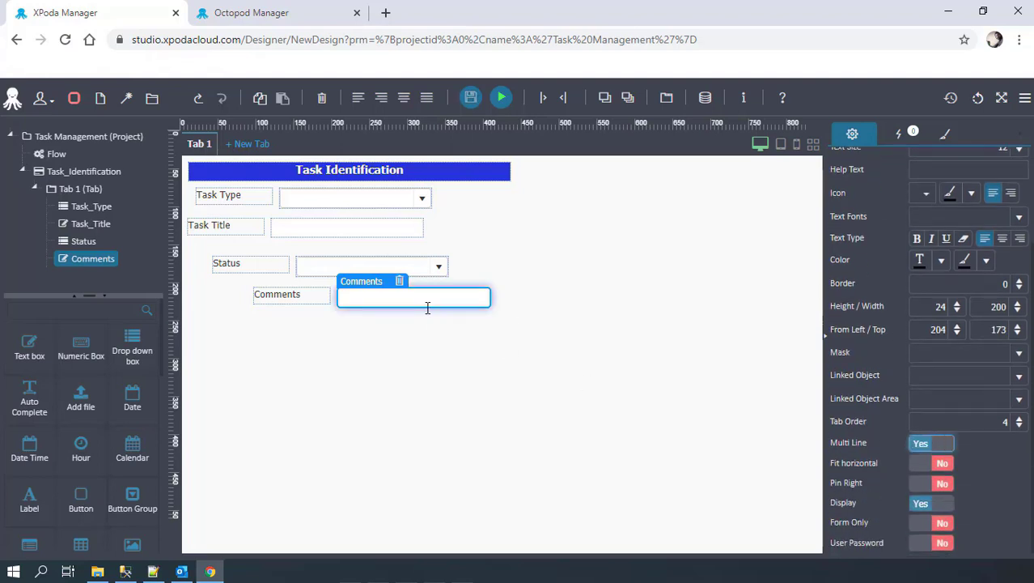
left_click_drag(427, 307, 425, 340)
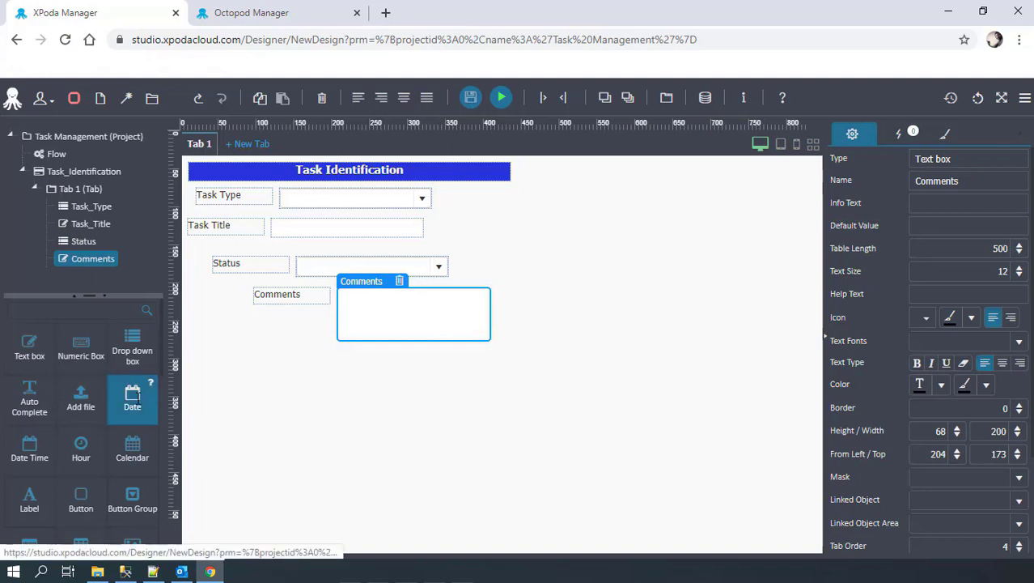
- Add a date field below the Comments box, set its label text to Deadline and name the field Deadline
left_click_drag(132, 397, 360, 380)
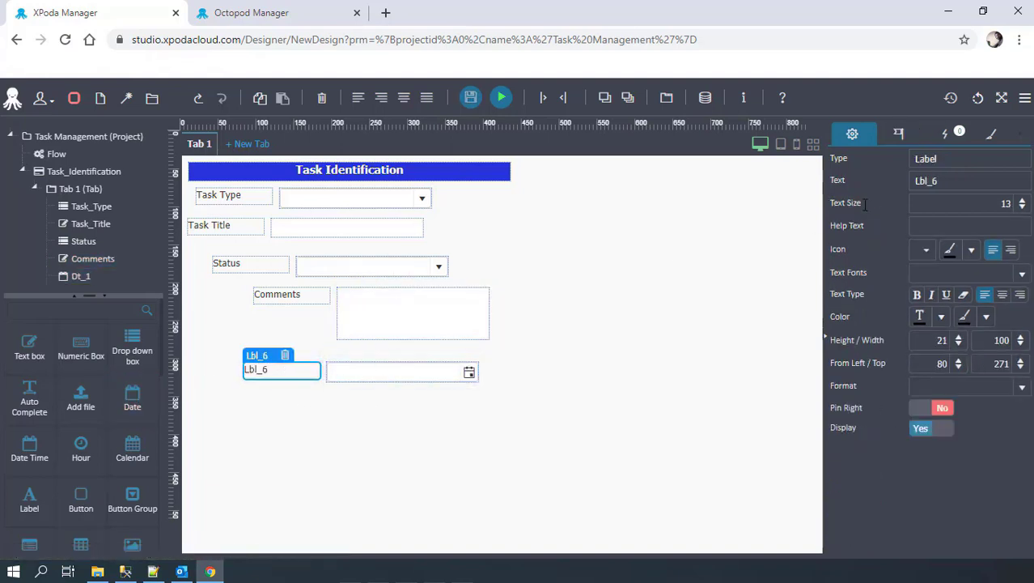
double_click(927, 180)
type("De")
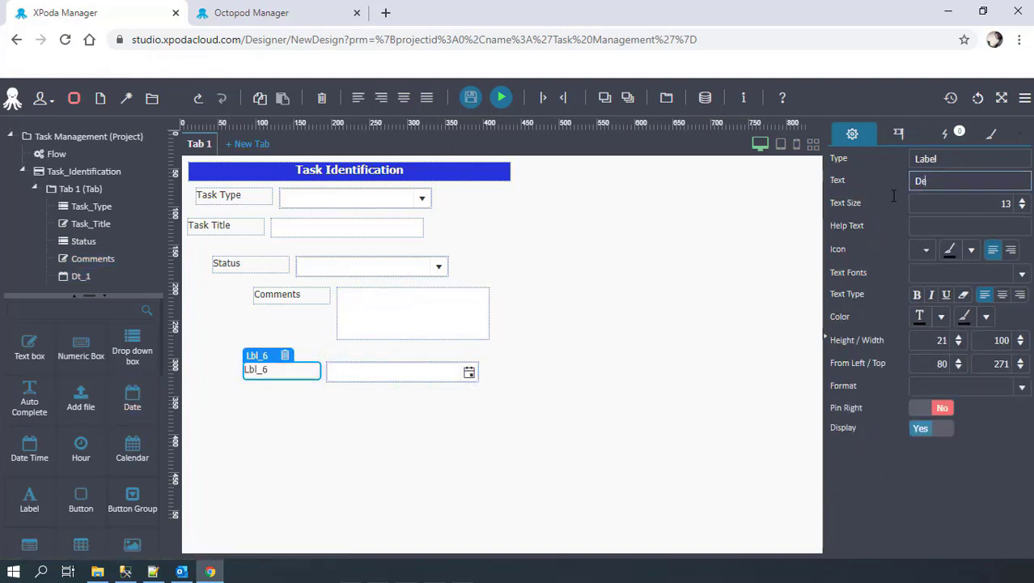
type("adline")
left_click(404, 372)
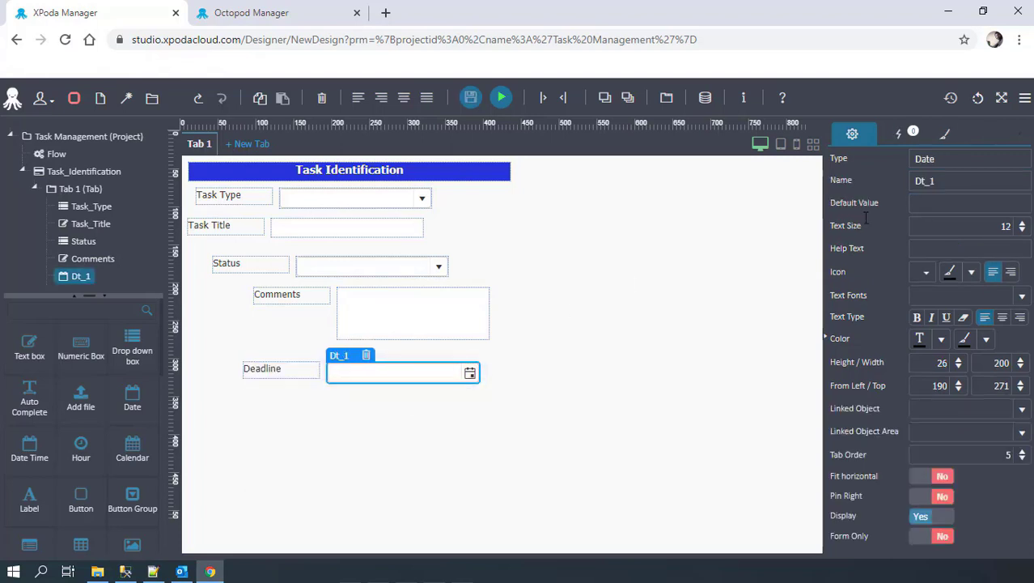
double_click(919, 180)
type("Deadline")
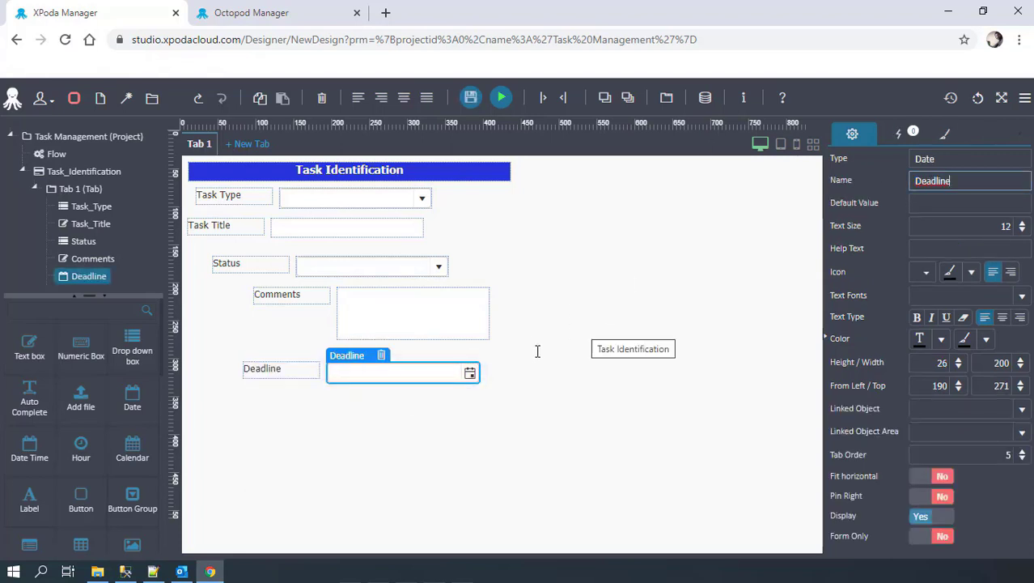
- Add a drop-down box below the Deadline field, set its label text to Priority and reuse that text as the box's name
left_click_drag(132, 351, 267, 410)
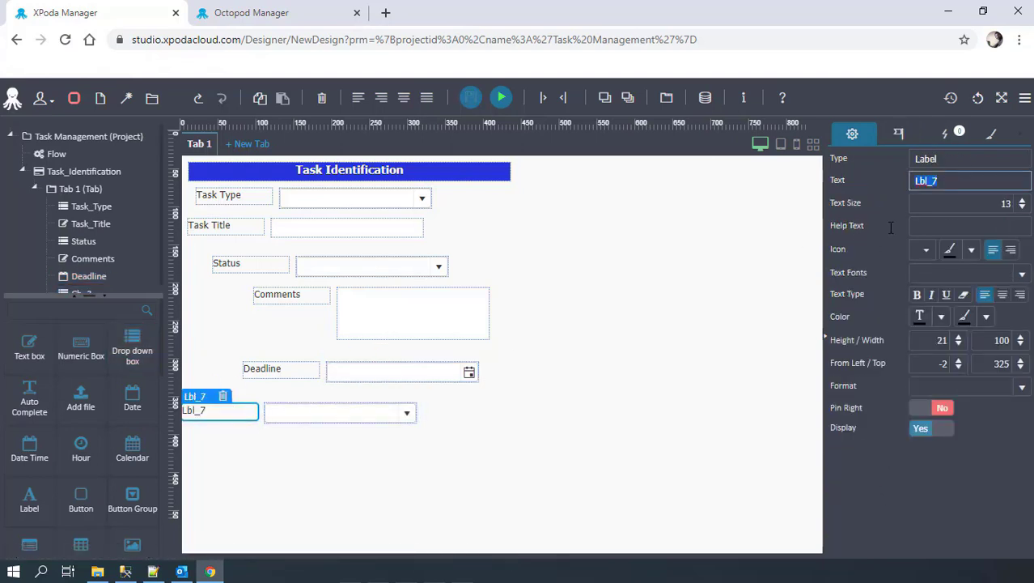
type("Priority")
key("ctrl+a")
key("ctrl+c")
left_click(344, 412)
left_click(968, 181)
key("ctrl+a")
key("ctrl+v")
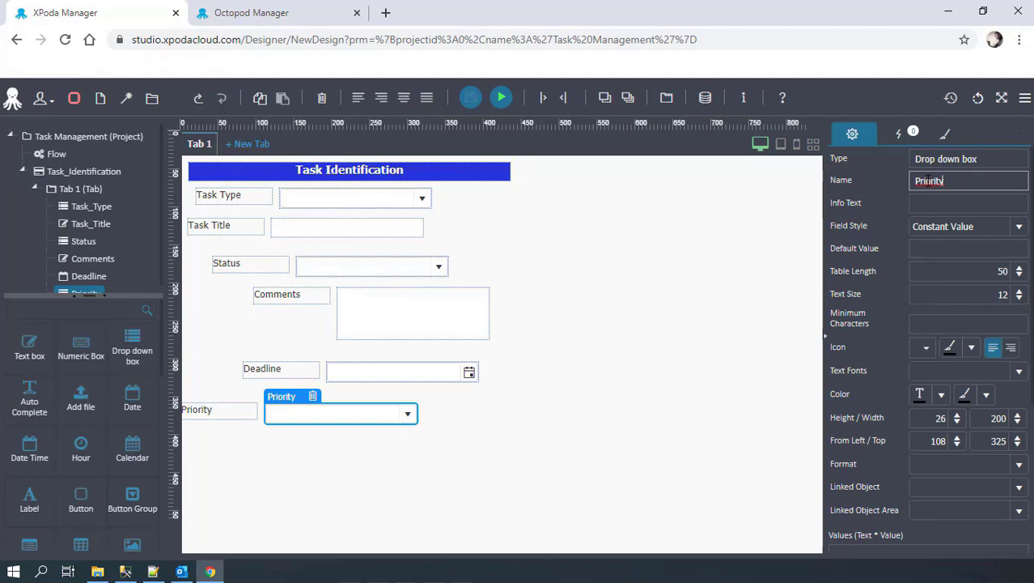
left_click(557, 409)
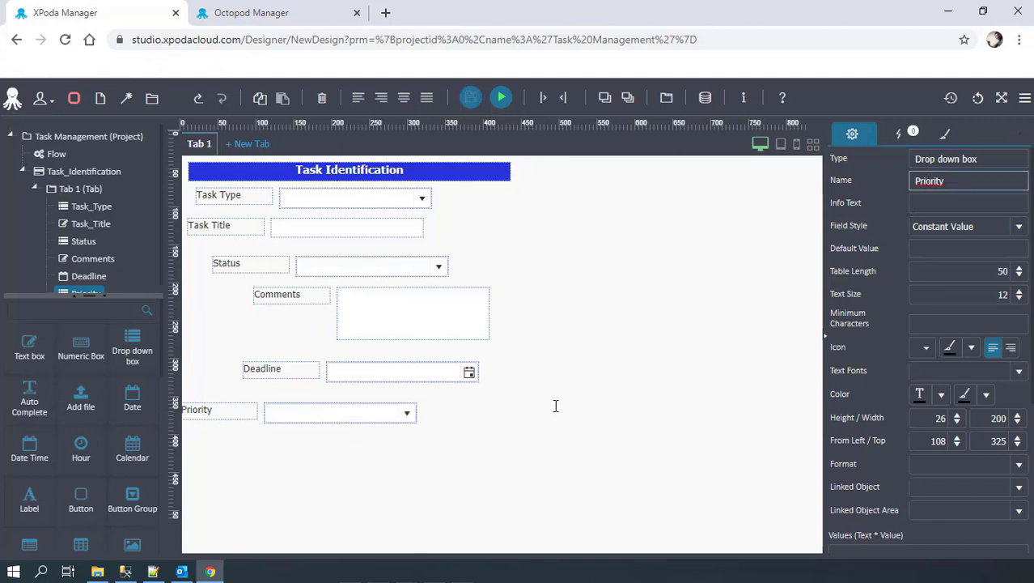
- Add a drop-down box below the Priority field and set its label text to Responsible
left_click_drag(143, 346, 346, 475)
left_click(296, 444)
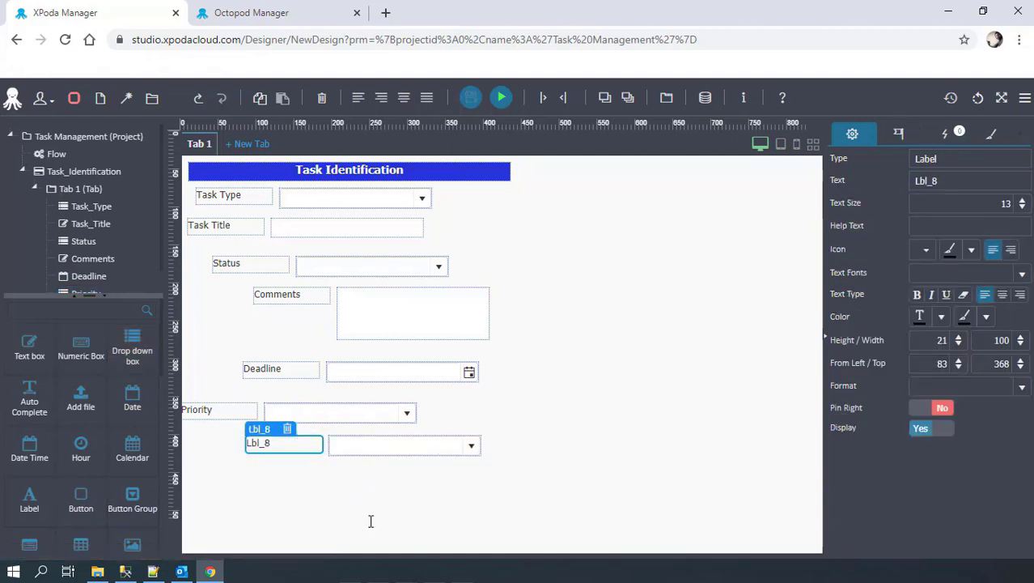
left_click_drag(949, 183, 864, 202)
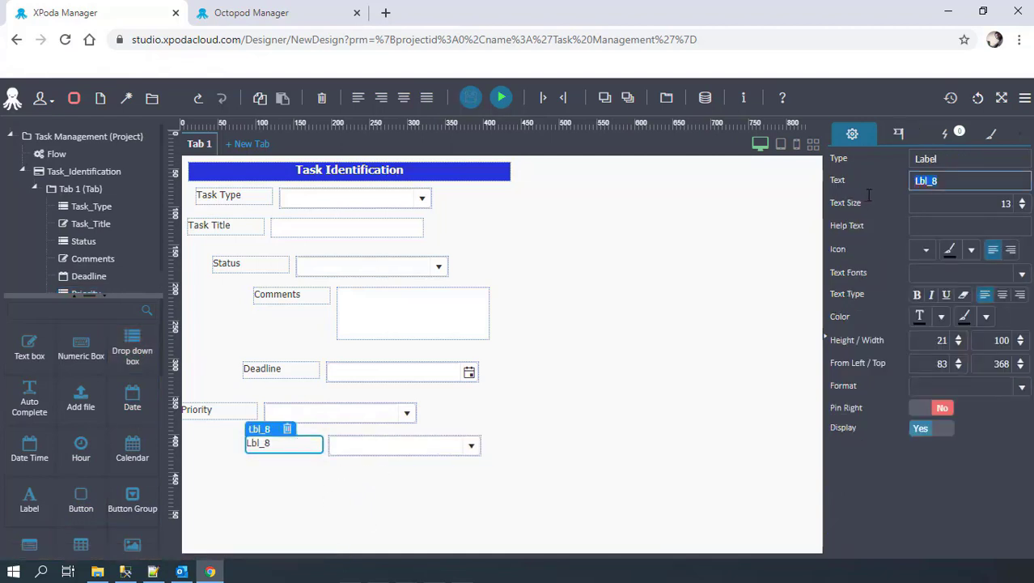
type("Responsible")
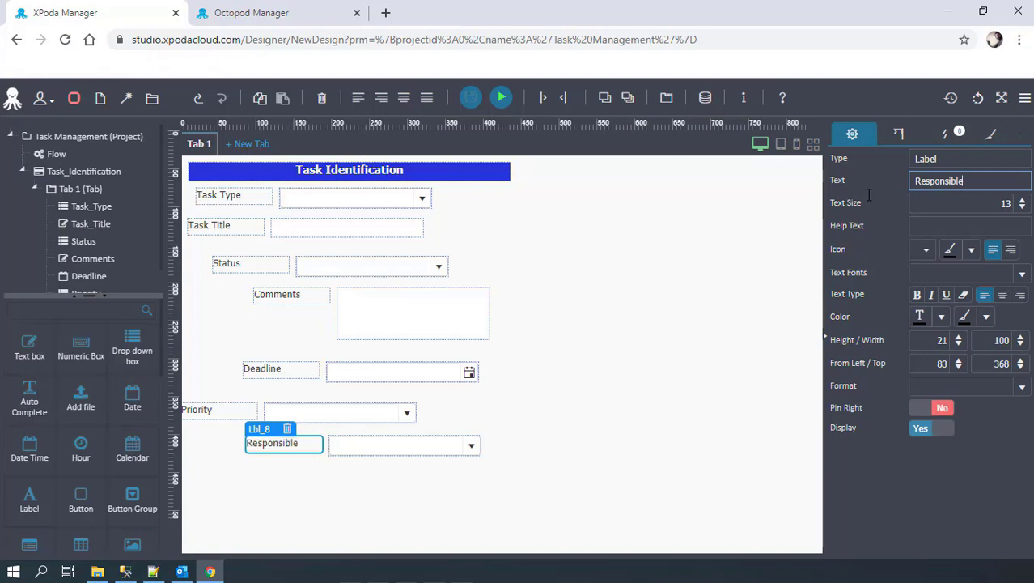
- Copy the Responsible label text and use it as the name of the adjacent drop-down box
key("ctrl+a")
key("ctrl+c")
left_click(392, 440)
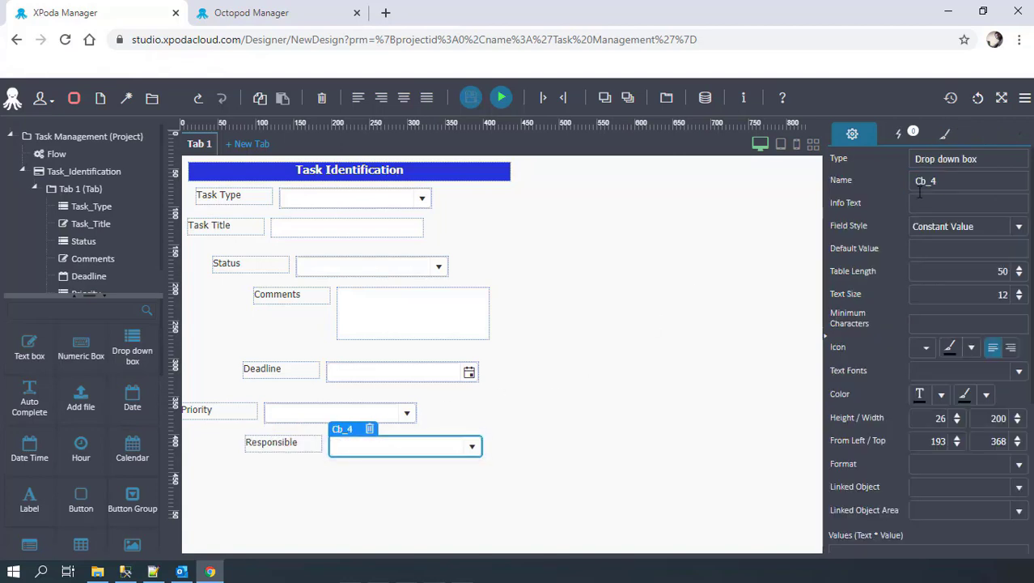
double_click(943, 181)
key("ctrl+v")
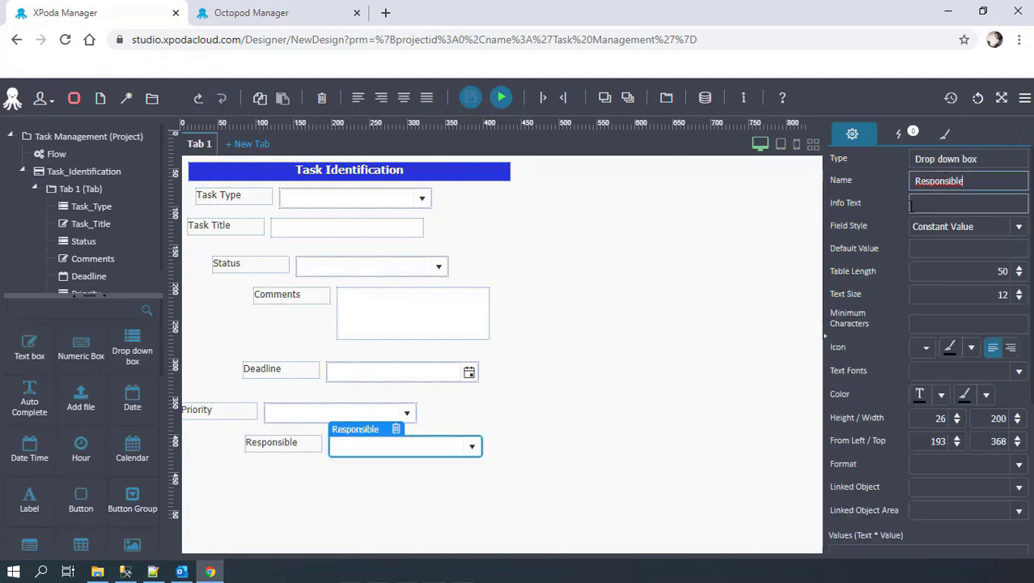
left_click(566, 412)
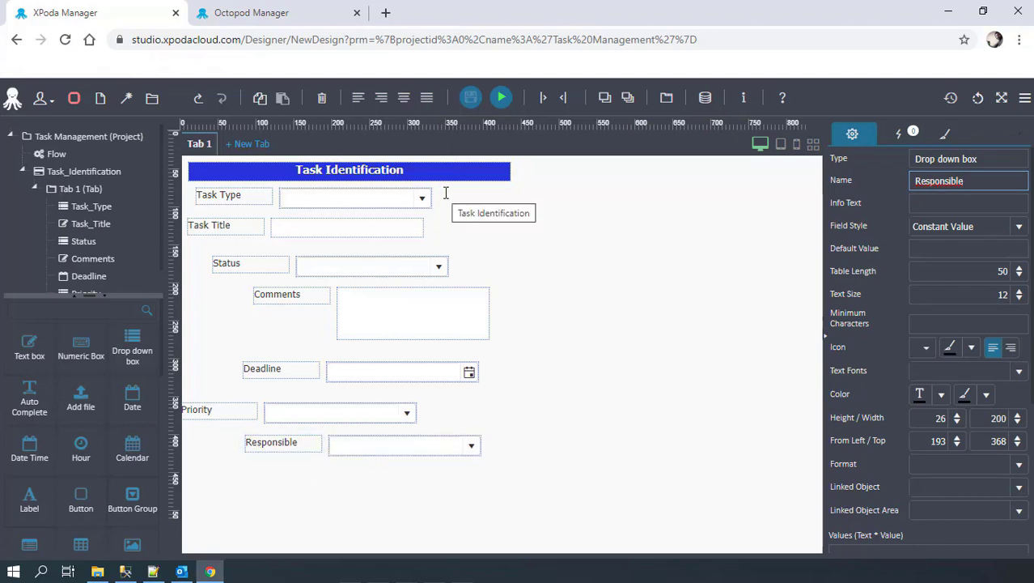
- Left-align the header and all field labels near the form's edge, and move the Task Type and Task Title boxes up against their labels
left_click(263, 196)
key("ctrl+a")
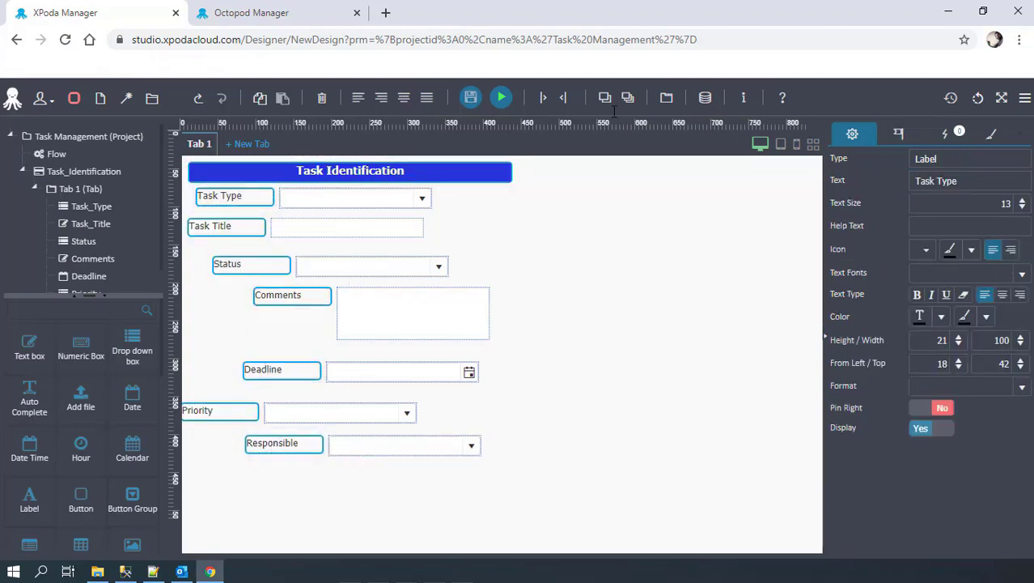
left_click(358, 98)
left_click_drag(208, 170, 212, 167)
left_click(474, 245)
left_click_drag(300, 193, 289, 221)
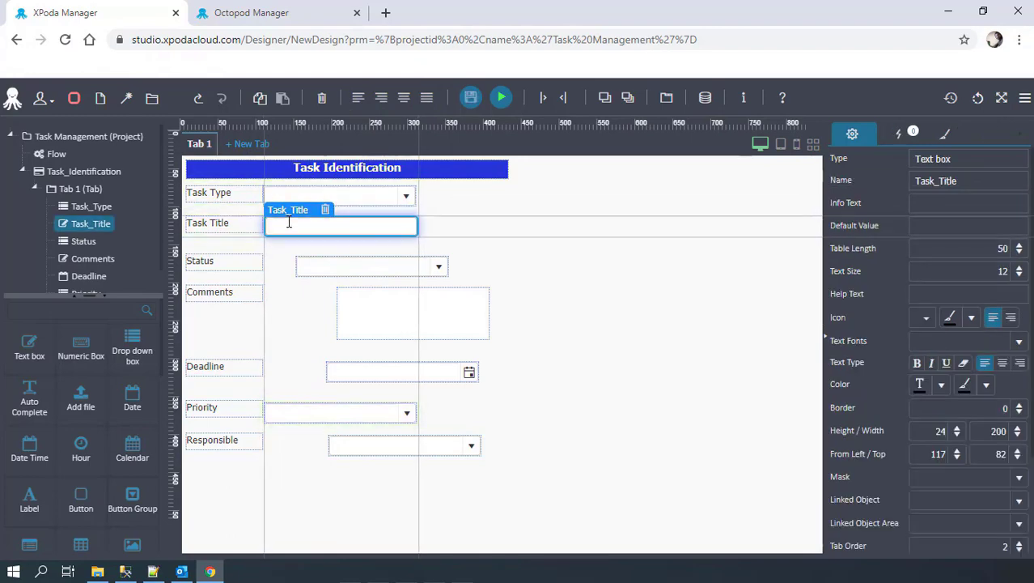
- Set all seven field labels, from Task Type to Responsible, to a height of 24 and a width of 80
left_click(241, 262)
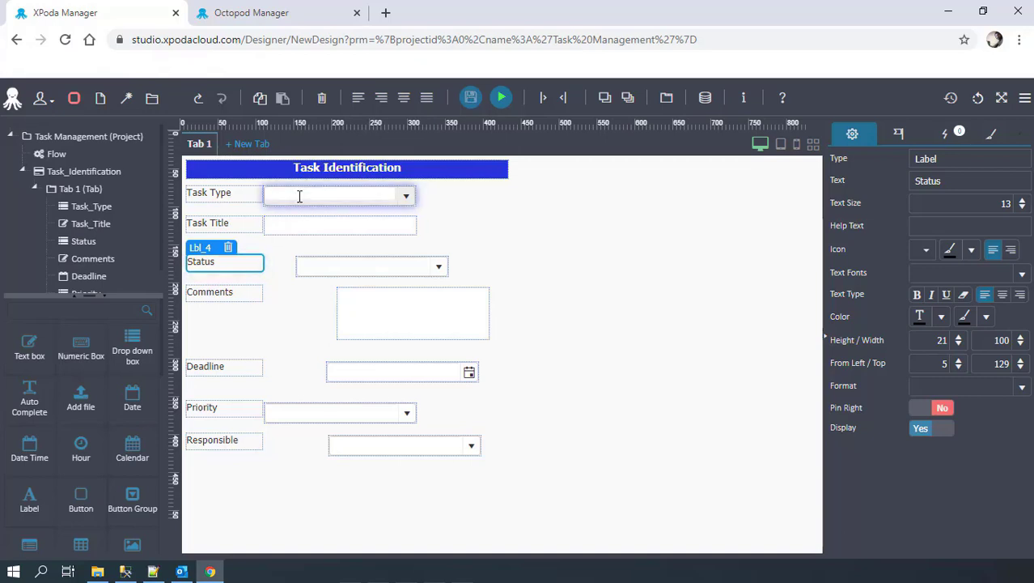
left_click_drag(212, 464, 233, 194)
triple_click(958, 335)
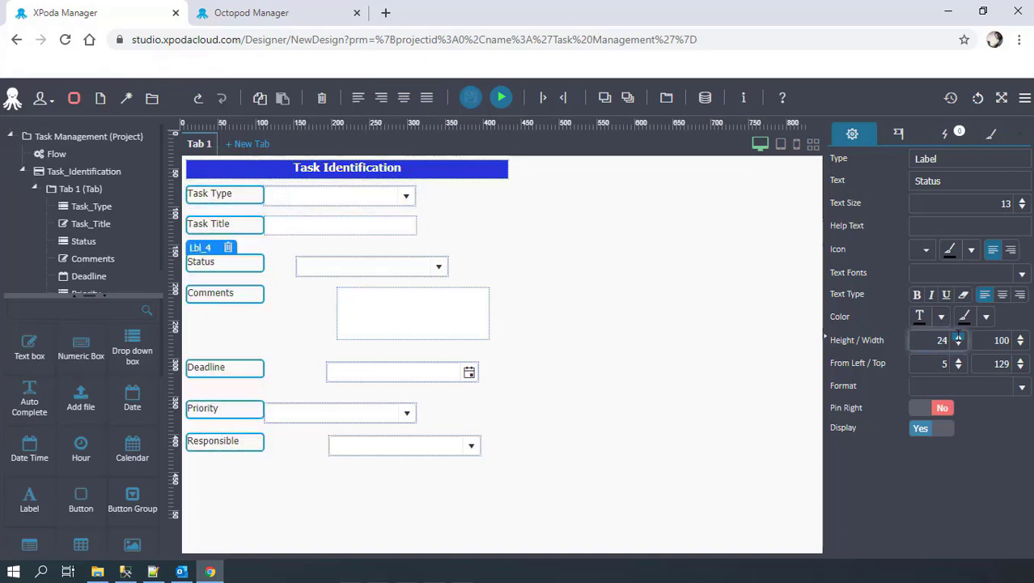
double_click(1003, 340)
type("80")
key("Return")
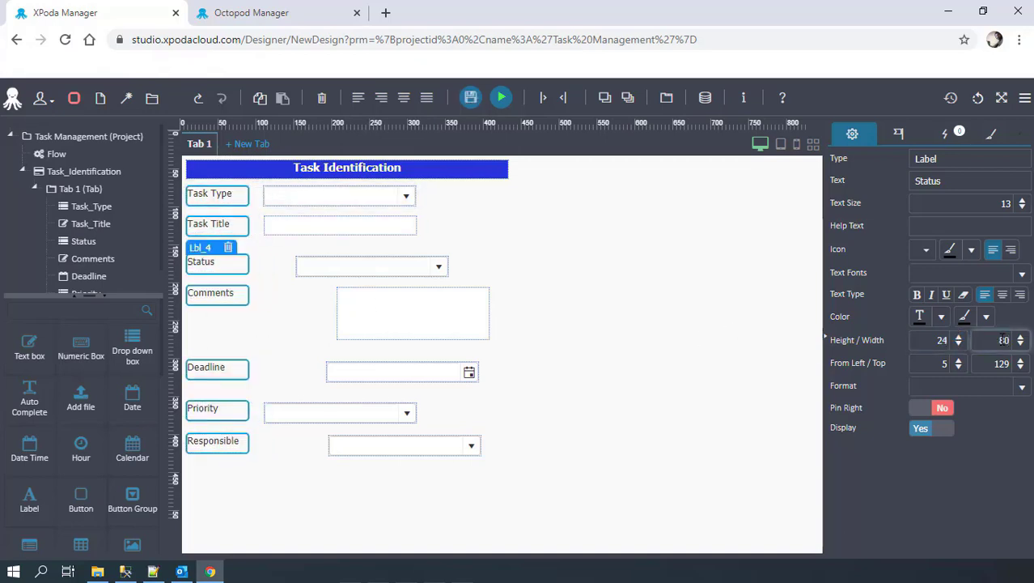
- Left-align all the input boxes directly against the right edge of their labels
left_click_drag(495, 487, 276, 192)
left_click(358, 97)
left_click(445, 278)
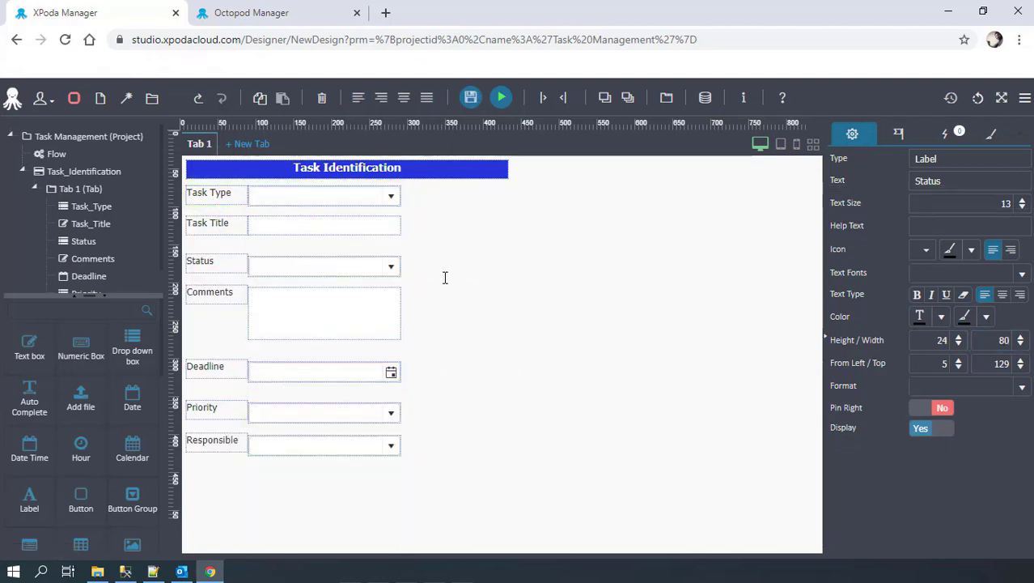
- Set the height of all the input boxes, from Task Type to Responsible, to 24
left_click(351, 193)
left_click(356, 228)
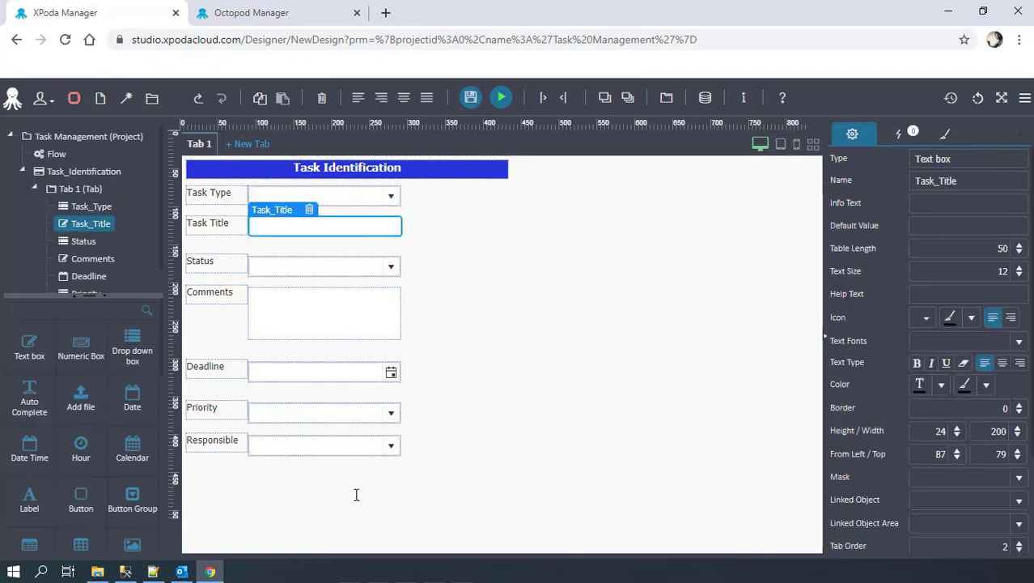
left_click_drag(356, 494, 298, 194)
left_click(956, 427)
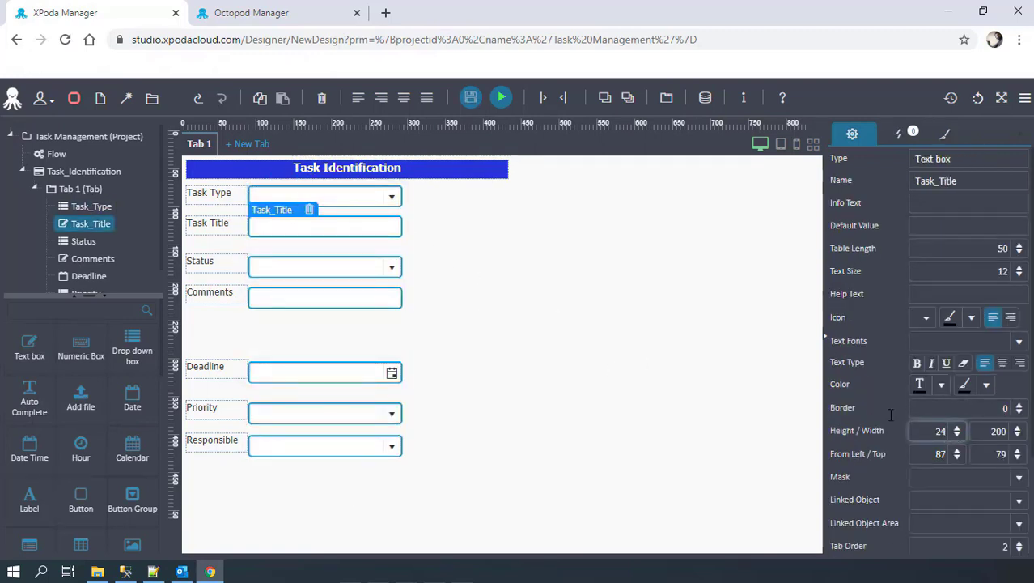
- Set the height of the Comments text box to 48
left_click(323, 293)
double_click(948, 431)
type("48")
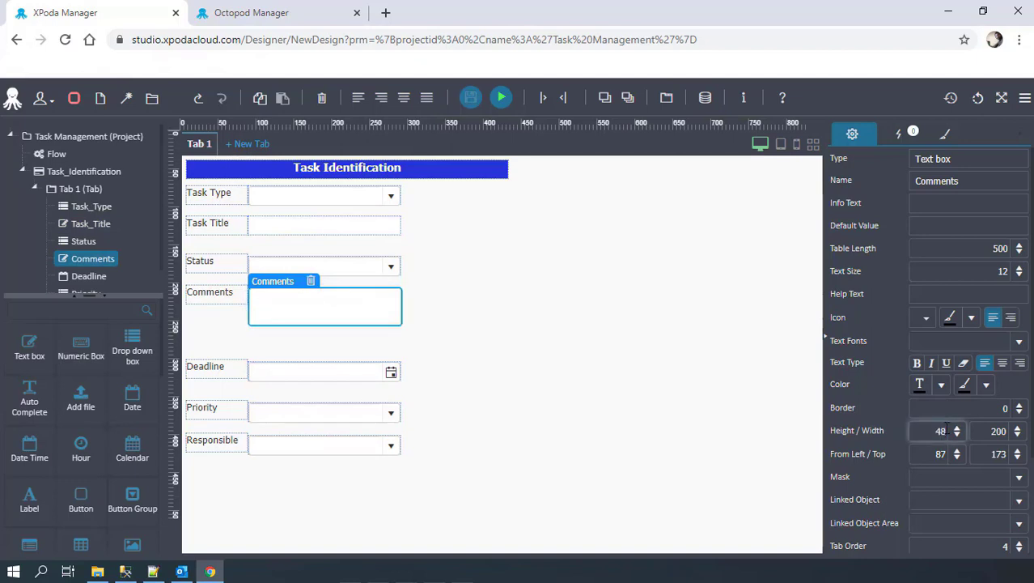
- Move the Task Title, Status and Comments rows up, together with the rows below, to close the gaps between them
left_click_drag(217, 472, 314, 238)
left_click_drag(224, 253, 225, 236)
left_click(464, 269)
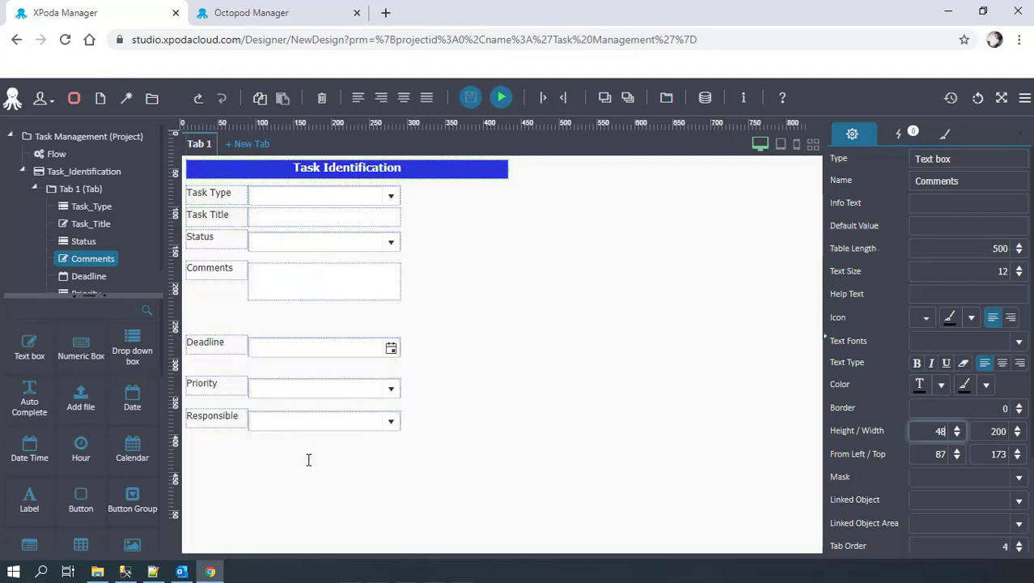
left_click_drag(230, 464, 314, 279)
left_click_drag(233, 271, 225, 260)
left_click(257, 302)
- Set the Status drop-down's top position to 97 to match its label, and move the Comments box up directly beneath it
left_click(224, 238)
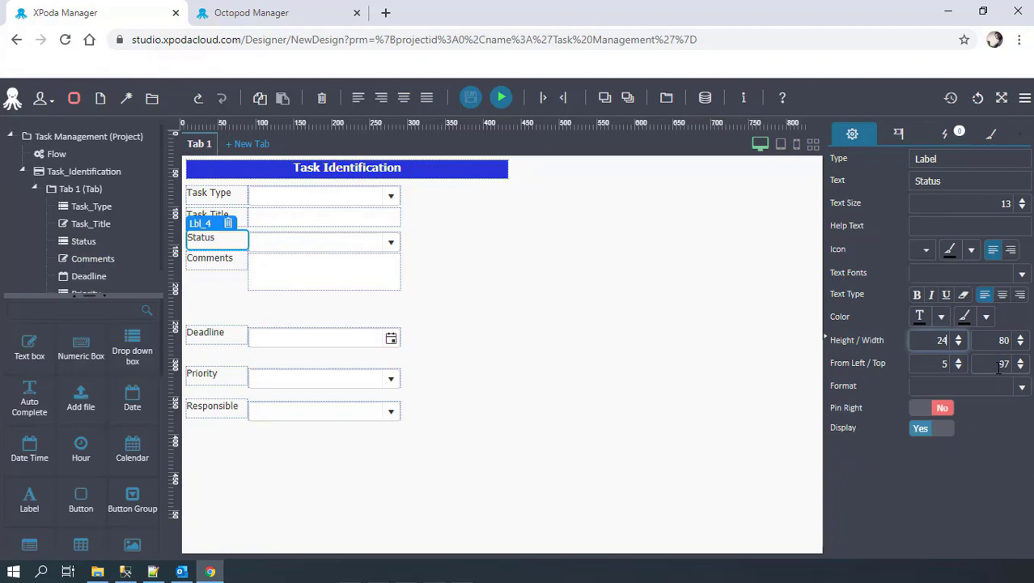
left_click(293, 239)
left_click(1017, 444)
left_click(1017, 445)
left_click(1017, 445)
left_click(450, 306)
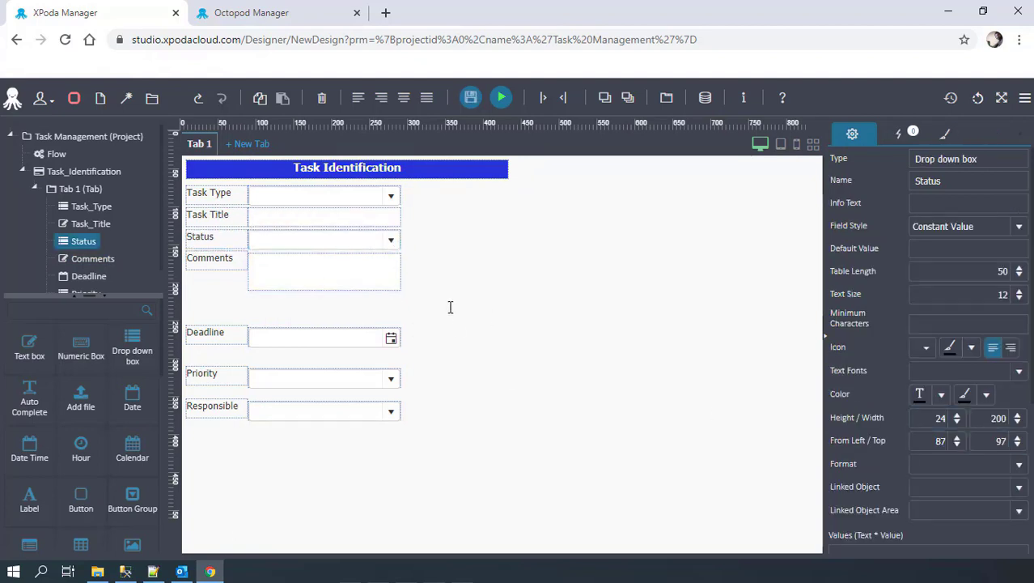
left_click(306, 269)
left_click(505, 314)
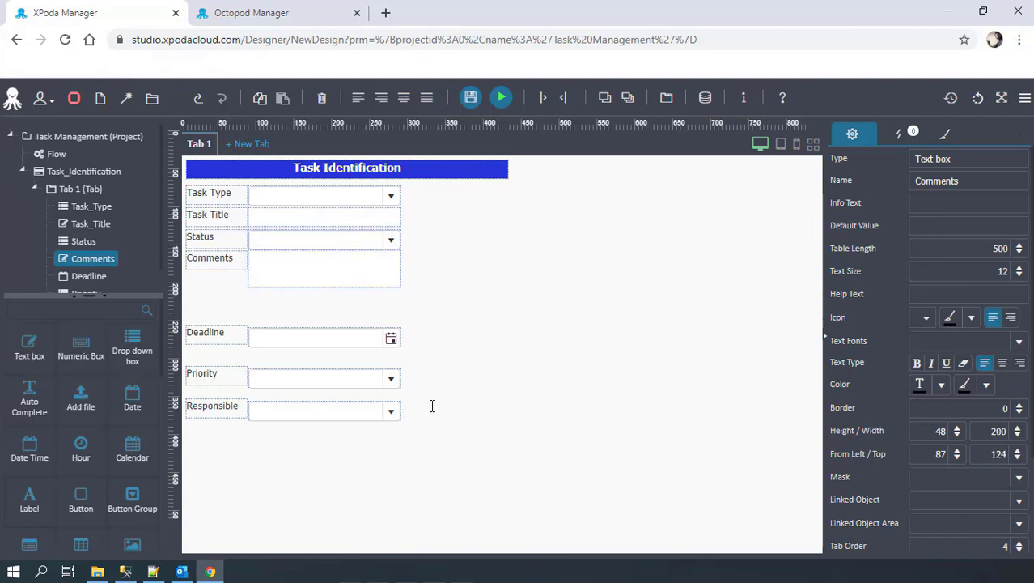
- Move the Deadline, Priority and Responsible rows up below Comments, and bring their input boxes level with their labels
left_click_drag(246, 431, 229, 299)
left_click(298, 409)
left_click(273, 305)
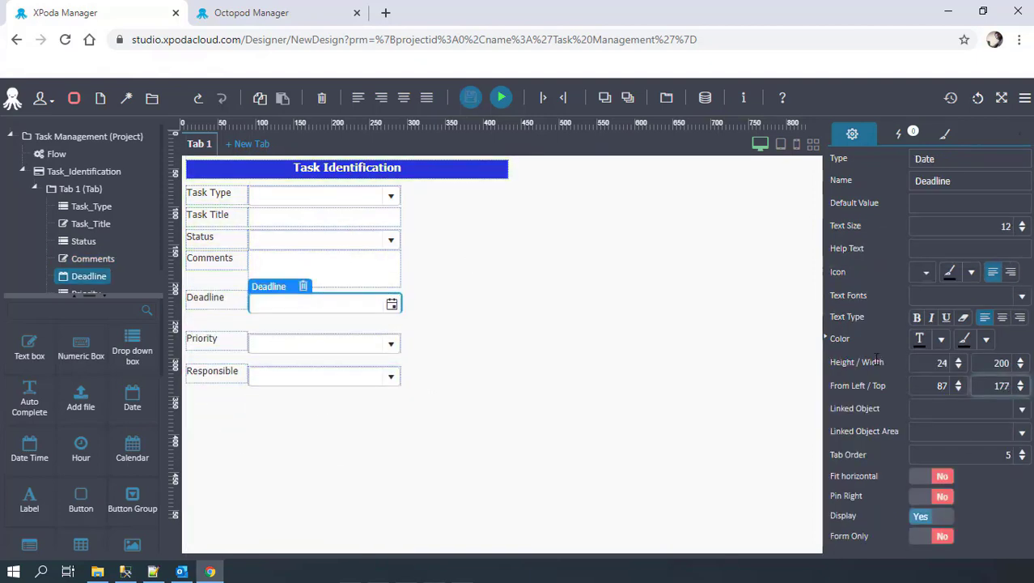
left_click(348, 344)
left_click(303, 372)
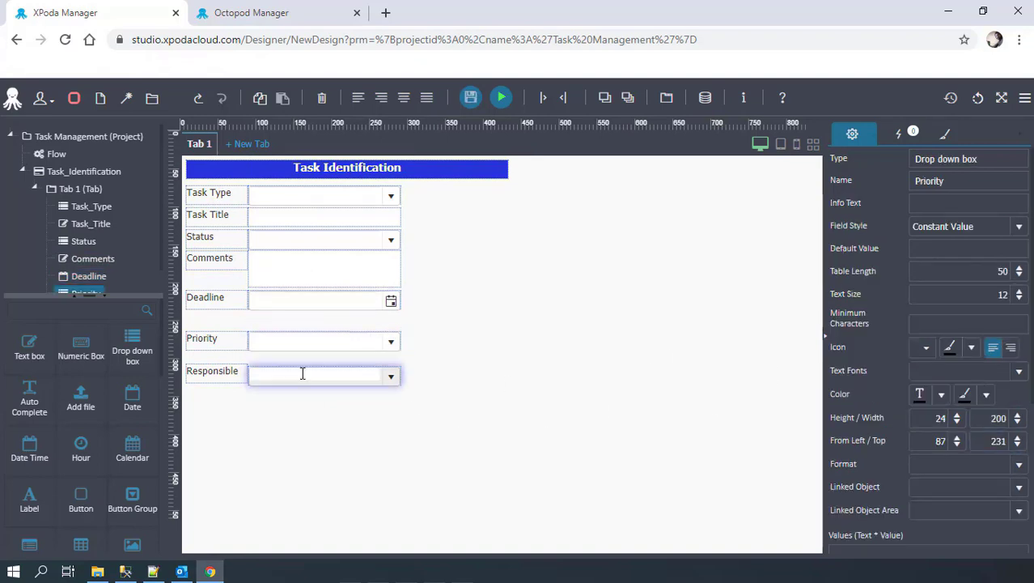
left_click(533, 404)
- Add a file upload field below Responsible, with a 24-high label beside it reading Attachments
left_click_drag(81, 396, 207, 395)
left_click(246, 396)
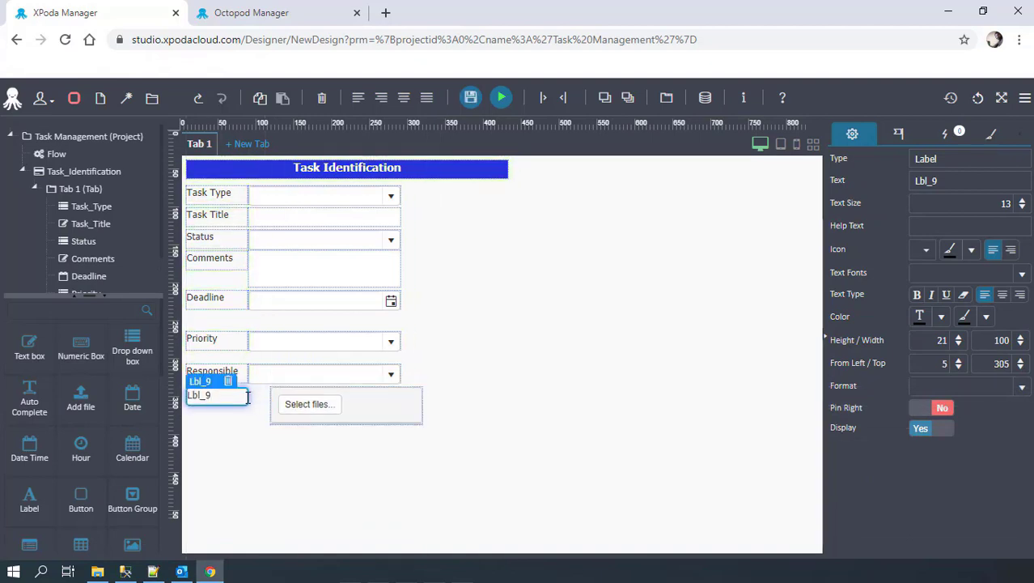
triple_click(959, 337)
double_click(932, 182)
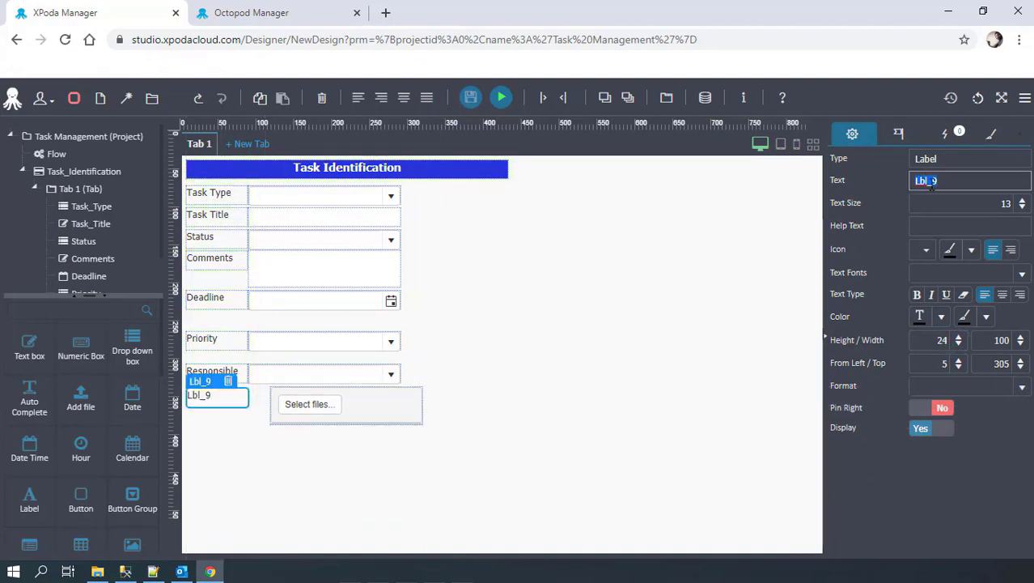
type("Attachment")
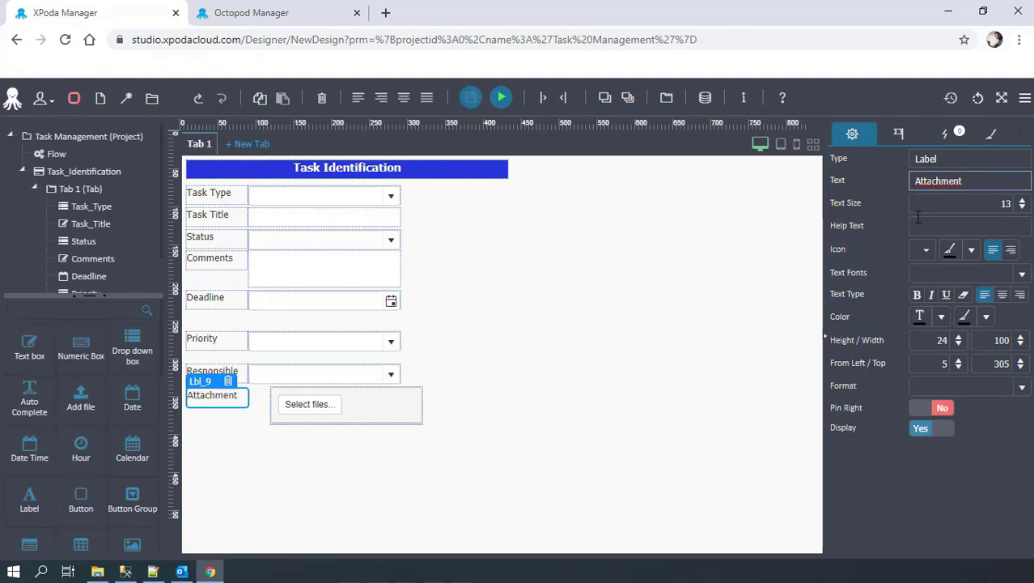
type("s")
- Name the file upload field Attachments and place it against its label, in line with the other input boxes
key("ctrl+a")
key("ctrl+c")
left_click(393, 411)
double_click(952, 173)
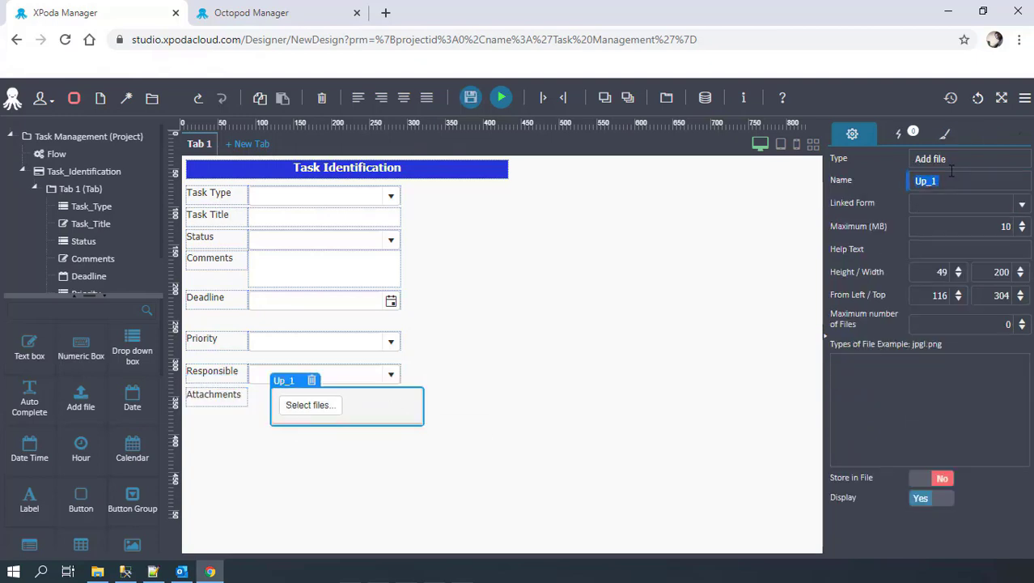
key("ctrl+v")
left_click_drag(360, 407, 351, 430)
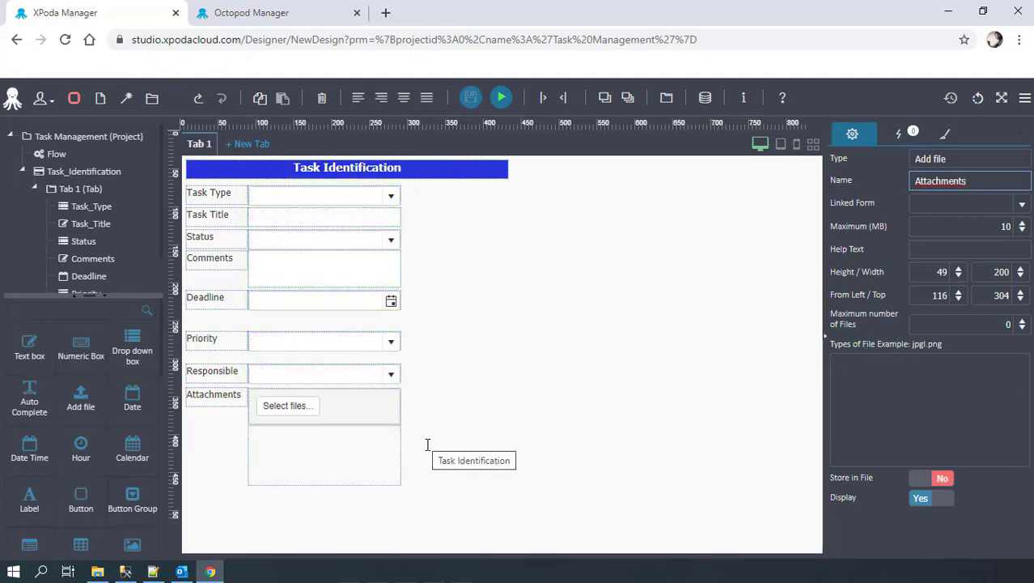
- Move the Priority, Responsible and Attachments rows up so that each sits close below the row above
left_click_drag(208, 453, 229, 324)
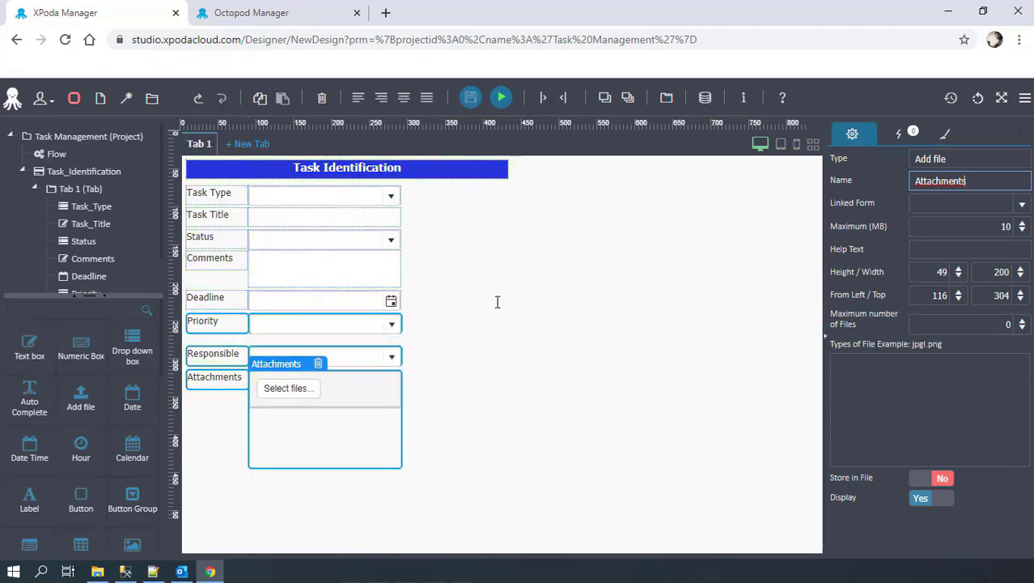
left_click(498, 302)
left_click_drag(223, 494, 267, 358)
left_click_drag(228, 353, 228, 342)
left_click(213, 449)
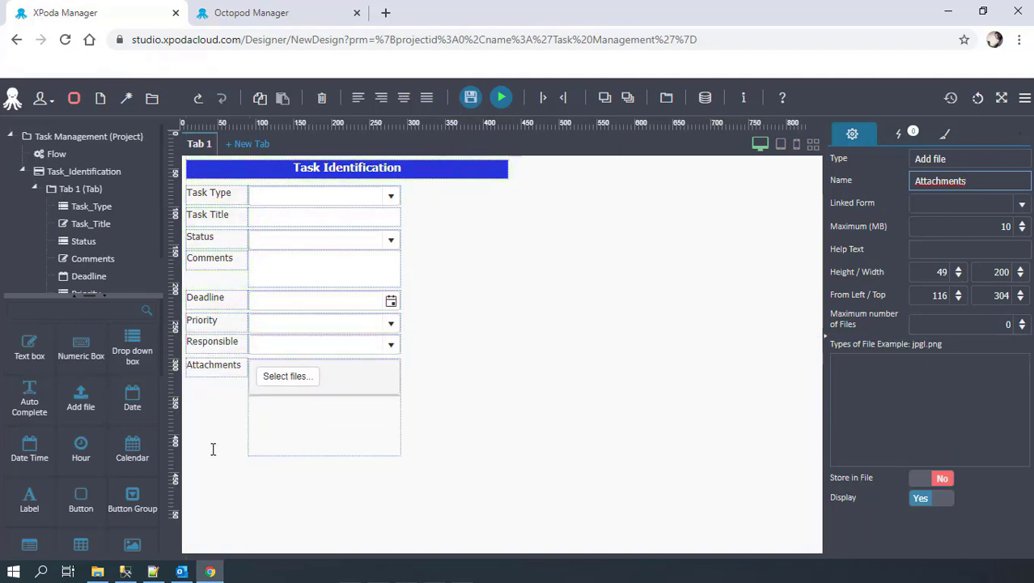
left_click_drag(213, 449, 237, 361)
left_click(230, 416)
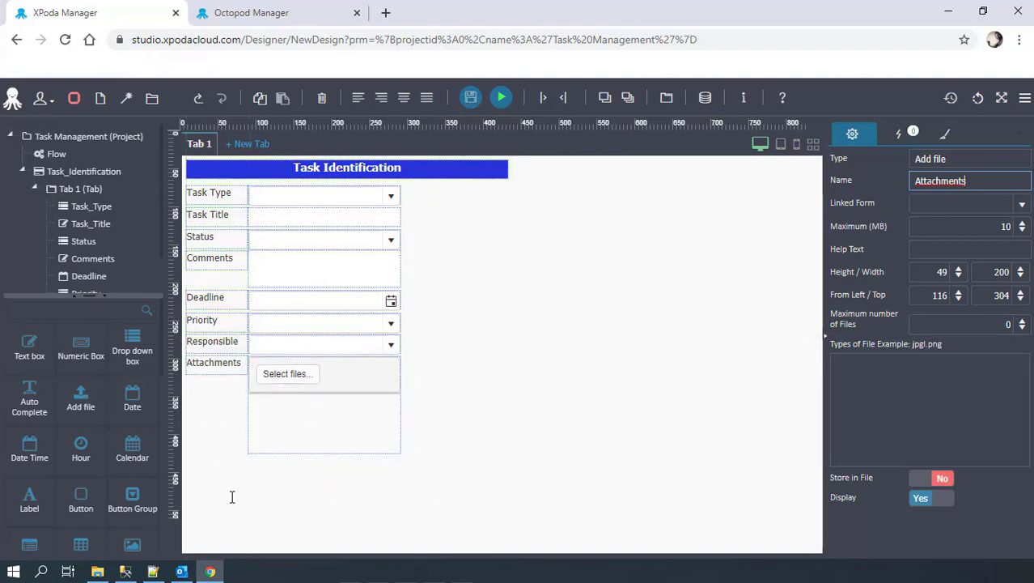
- Nudge the rows from Priority down, and the whole block from Status down, slightly upward to even out the spacing
left_click_drag(212, 460, 233, 316)
left_click(214, 421)
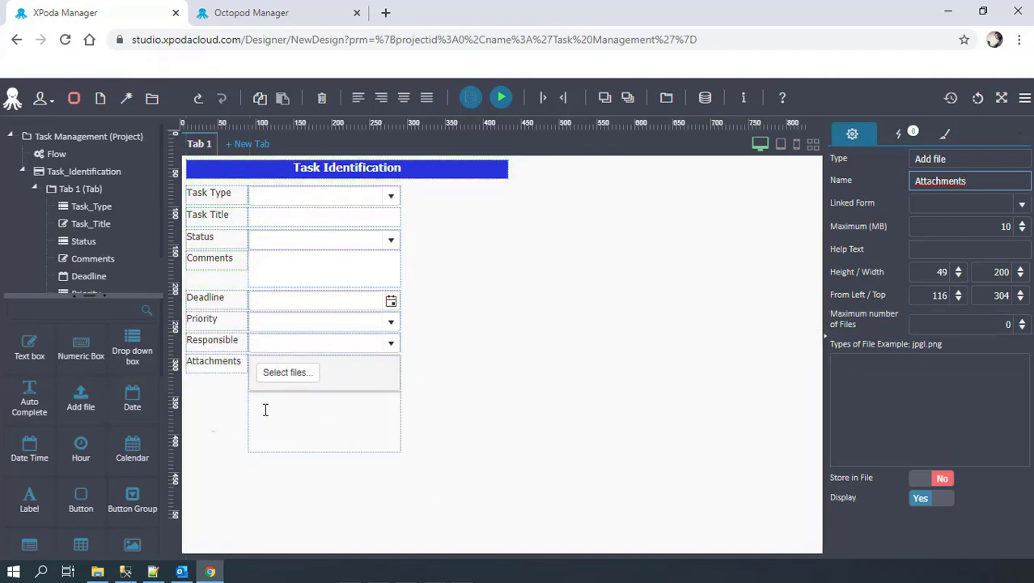
left_click_drag(266, 410, 253, 239)
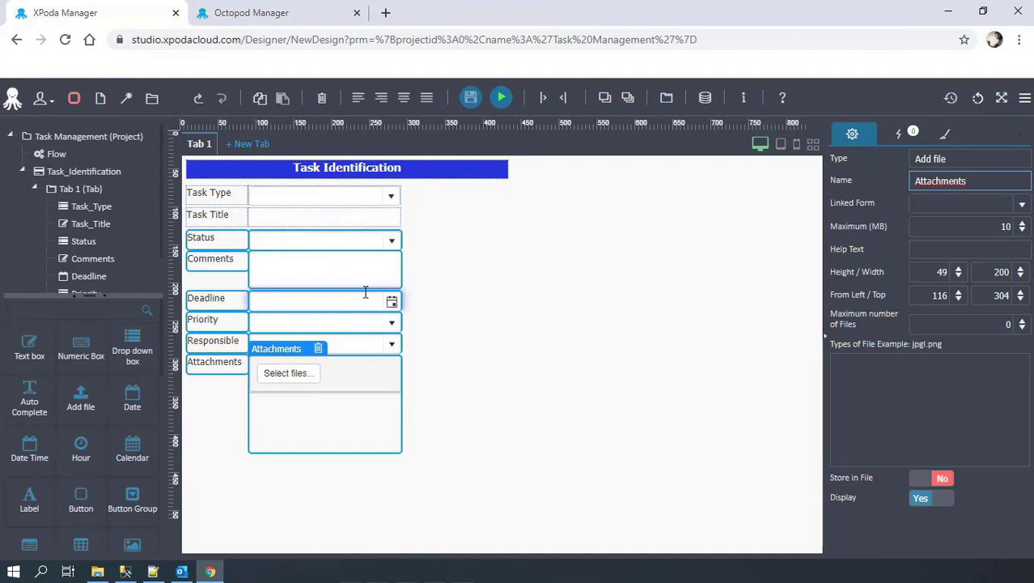
left_click_drag(365, 293, 365, 290)
left_click(596, 300)
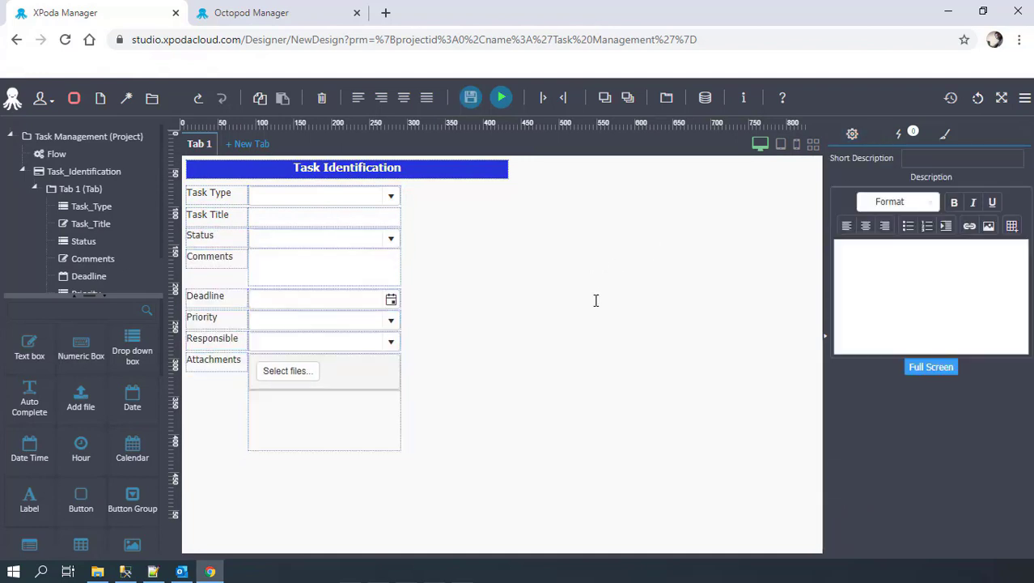
- Narrow the Task Identification header to a width of 282 so it ends flush with the input boxes
left_click_drag(508, 168, 400, 184)
left_click(464, 213)
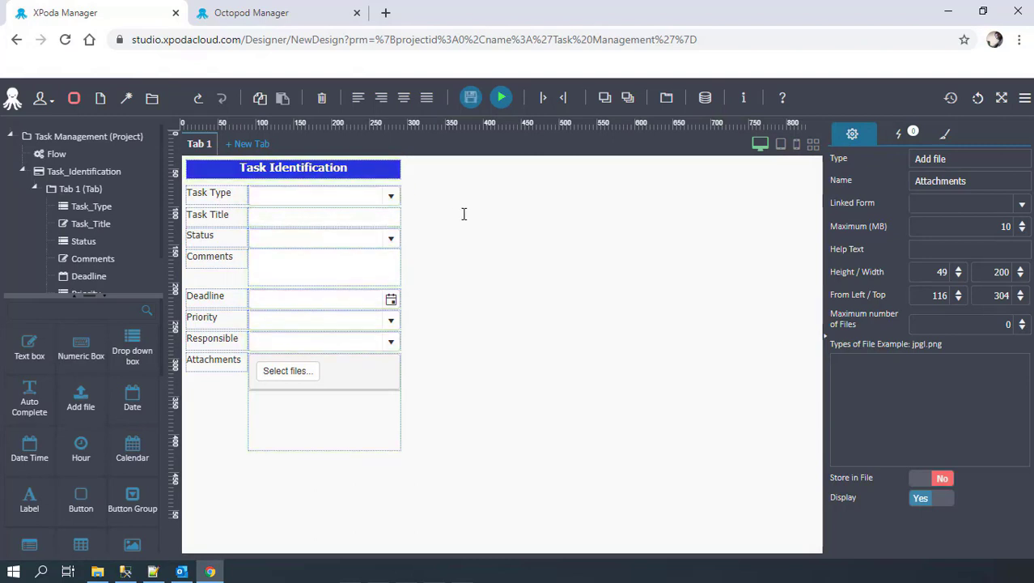
left_click(316, 199)
scroll(130, 247, "down", 1)
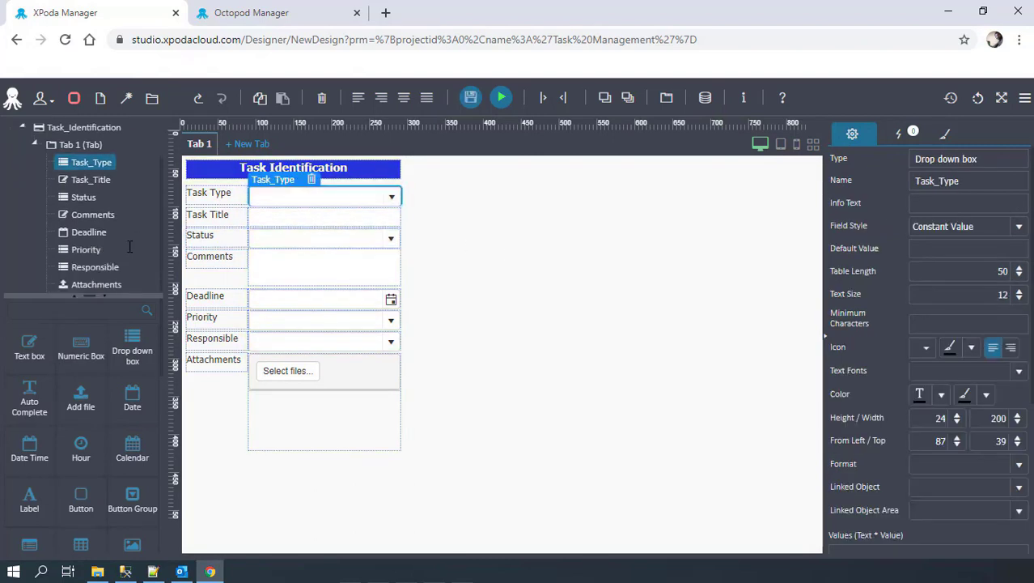
- Save the Task Identification form and run it to preview it in the client
left_click(472, 98)
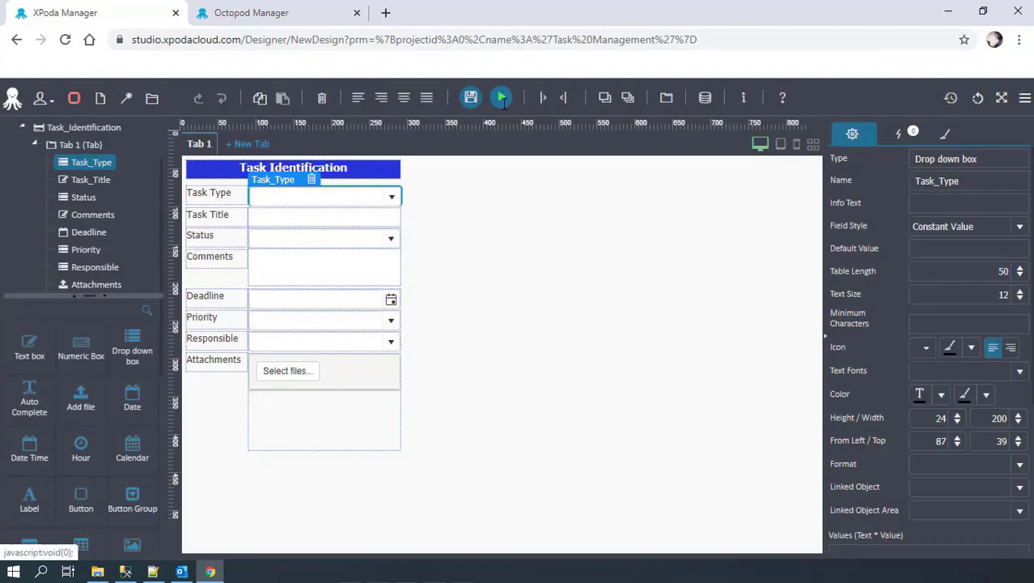
left_click(502, 98)
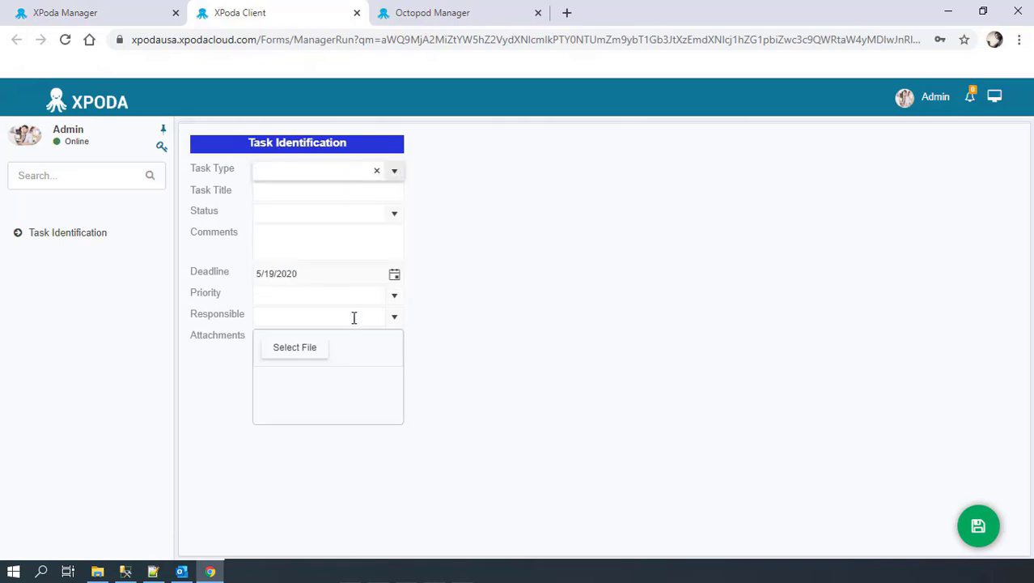
left_click(65, 12)
- Give the Task Identification header the custom CSS border-top-left-radius:10px; border-top-right-radius:10px;, save the form, and check it in the client
left_click(349, 169)
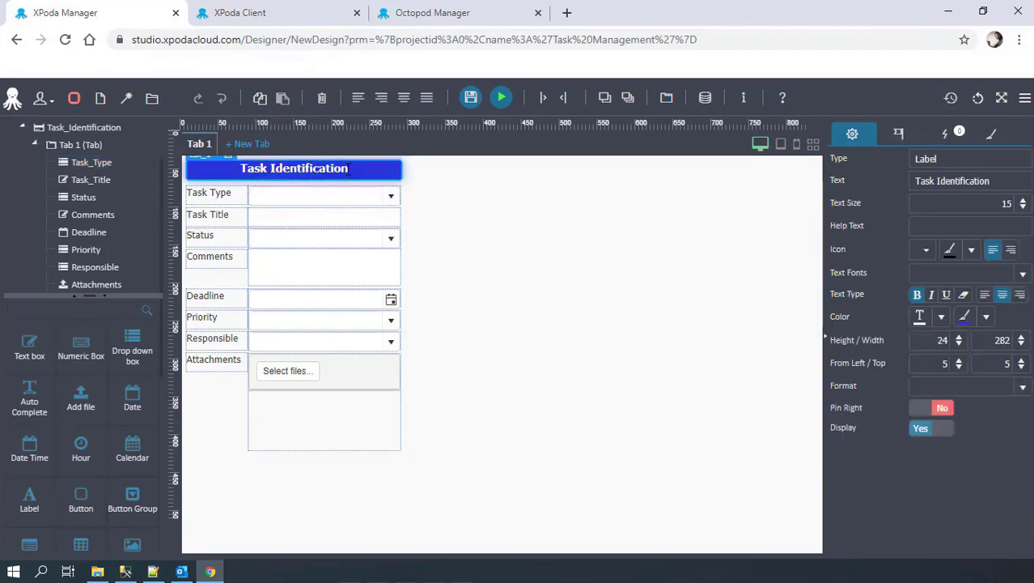
left_click(994, 136)
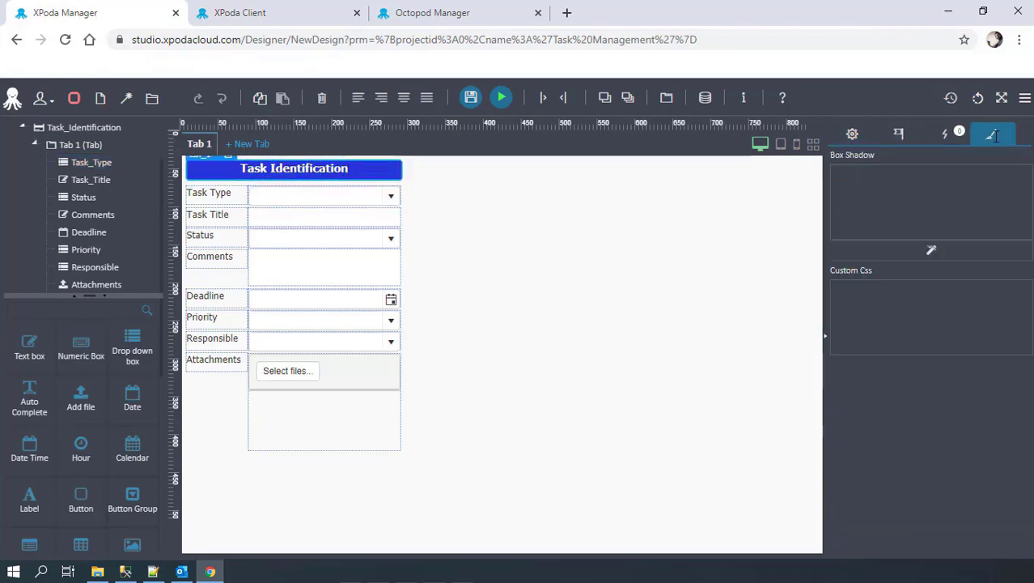
left_click(873, 295)
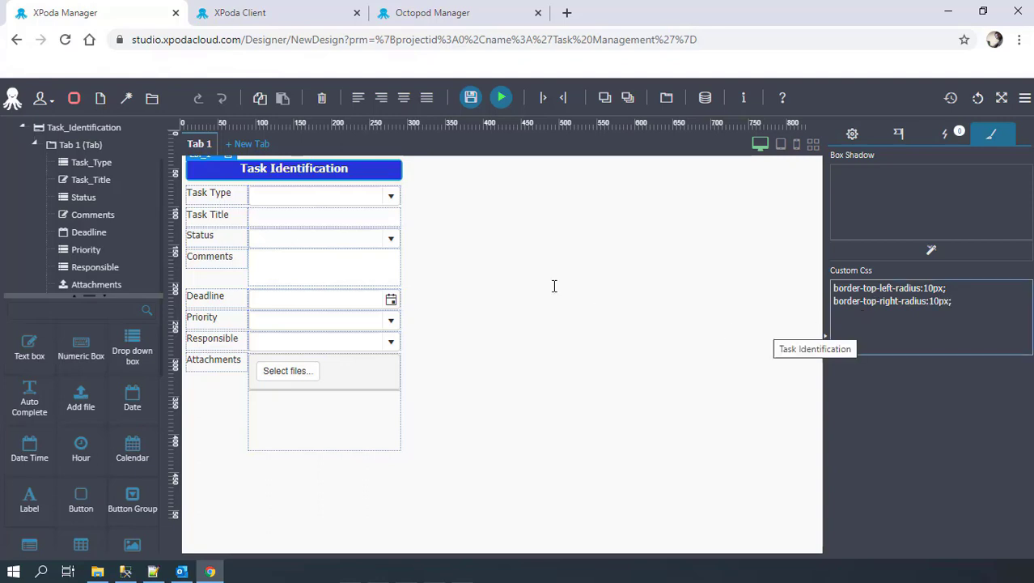
left_click(471, 97)
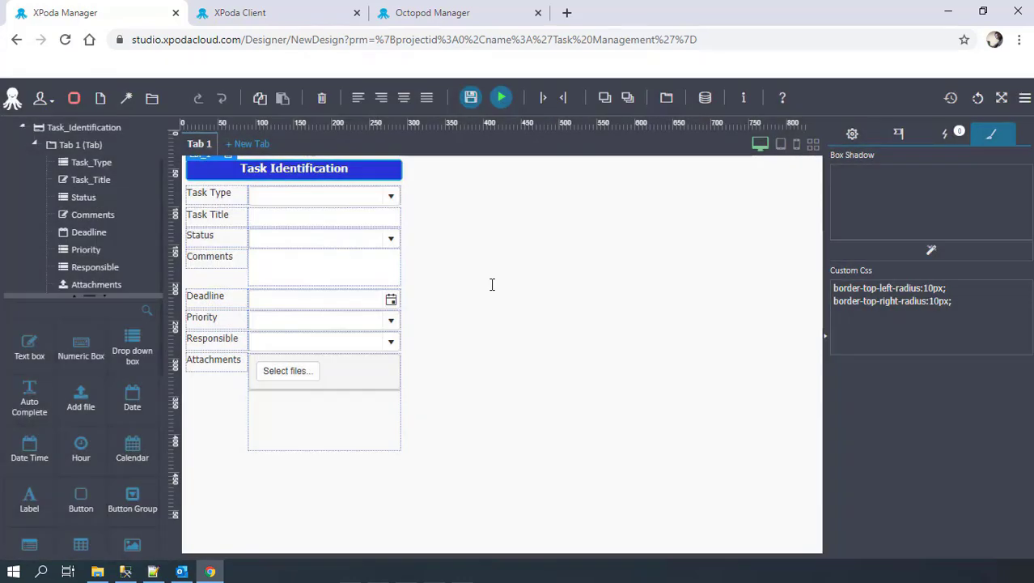
left_click(260, 10)
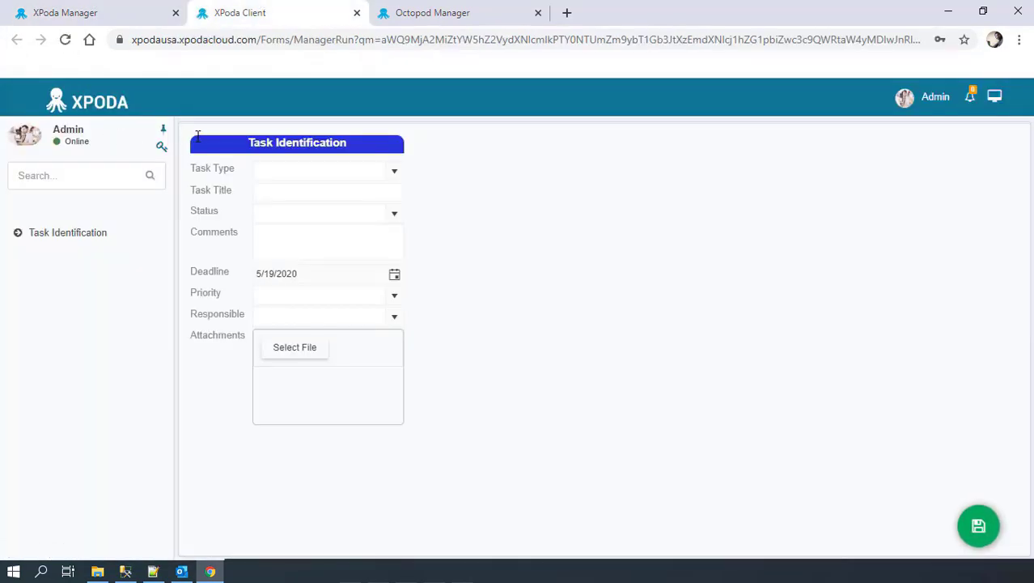
left_click(98, 9)
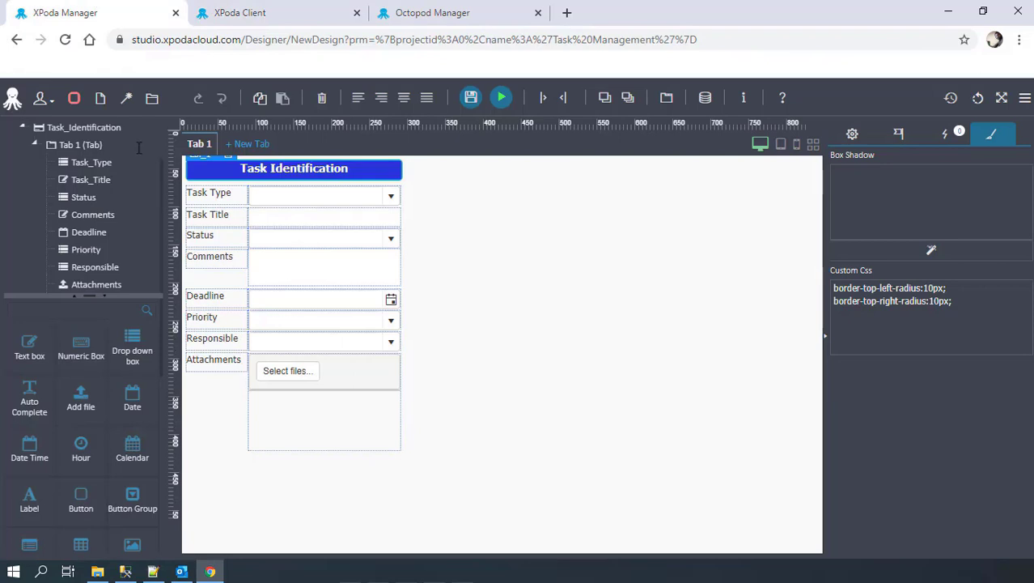
- Create a new free form and name it Variable_Definition
left_click(101, 100)
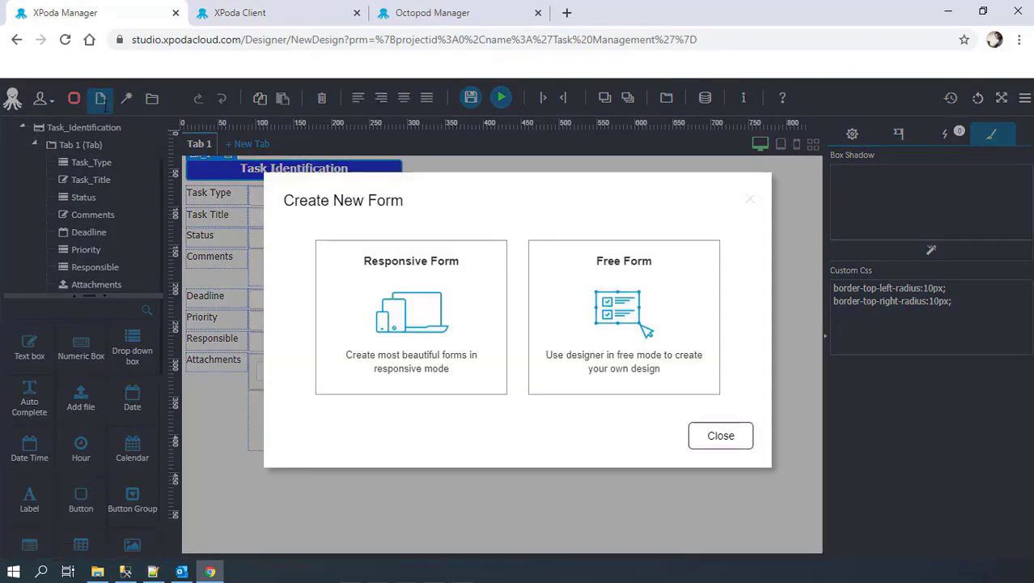
left_click(616, 306)
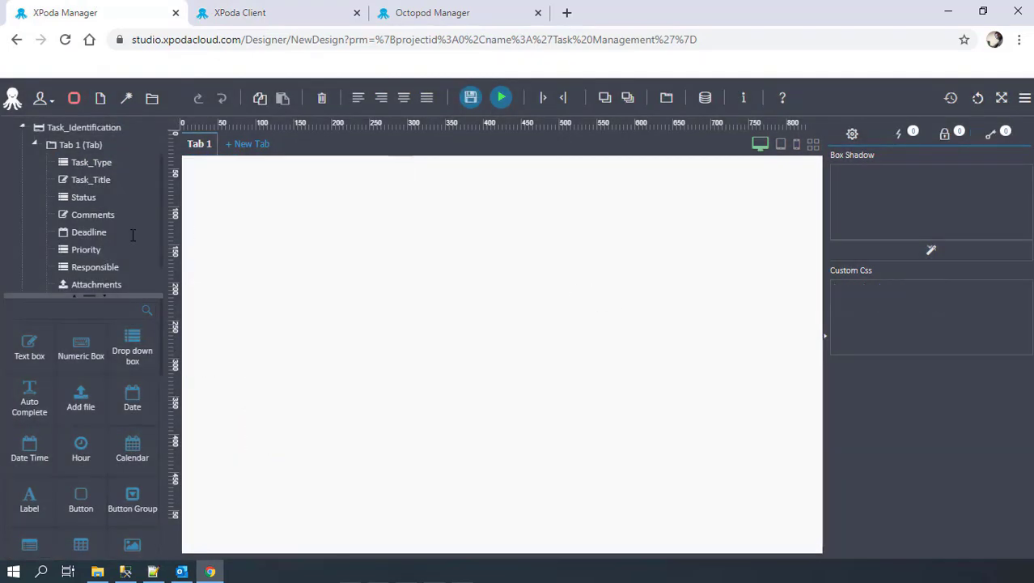
left_click(860, 133)
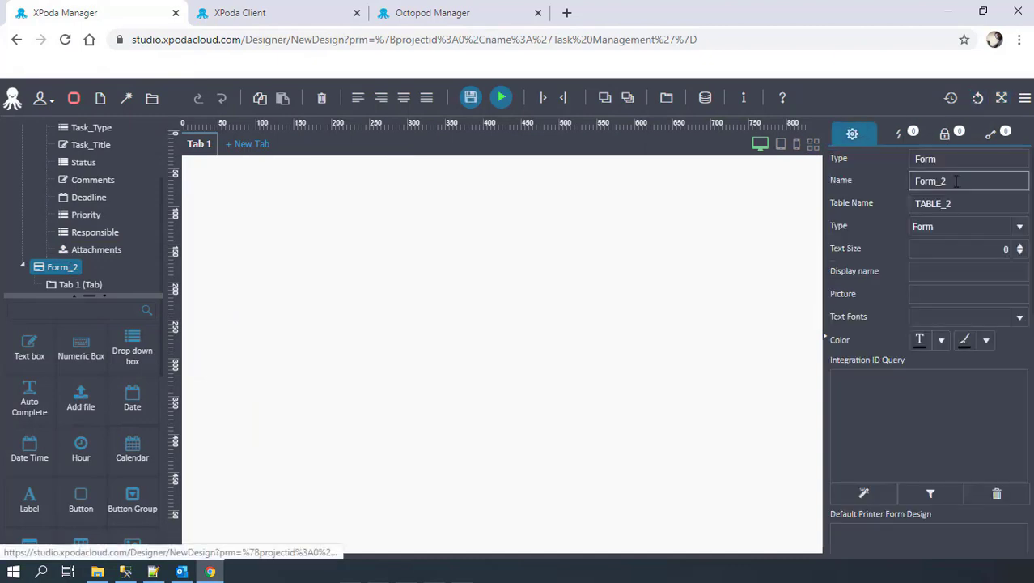
left_click_drag(956, 182, 799, 212)
type("Variable")
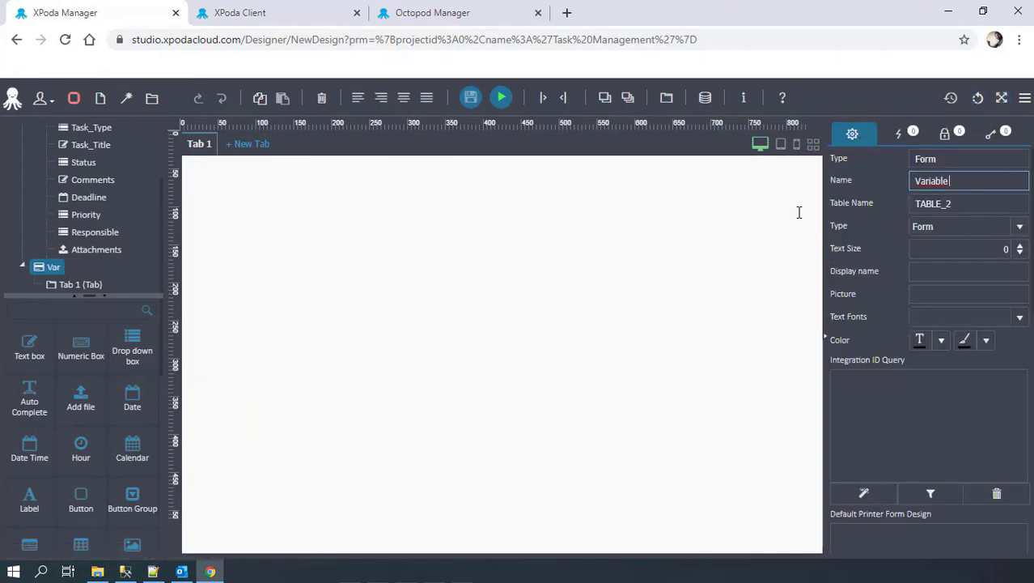
type(" Definition")
key("Return")
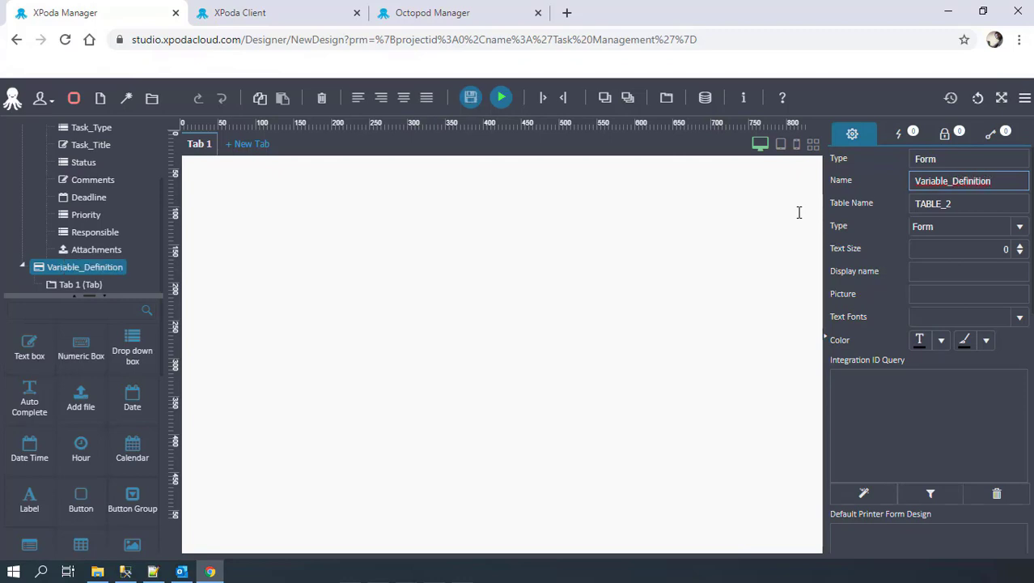
- Set the Variable_Definition form's table name to TM_VARIABLE and its display name to Variable Definition
key("Tab")
type("TM")
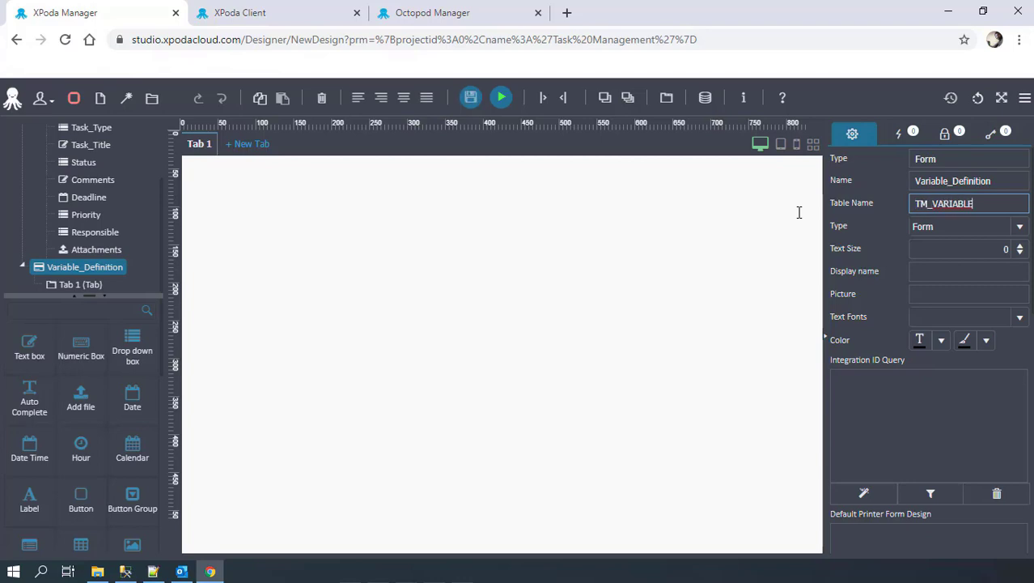
left_click(917, 271)
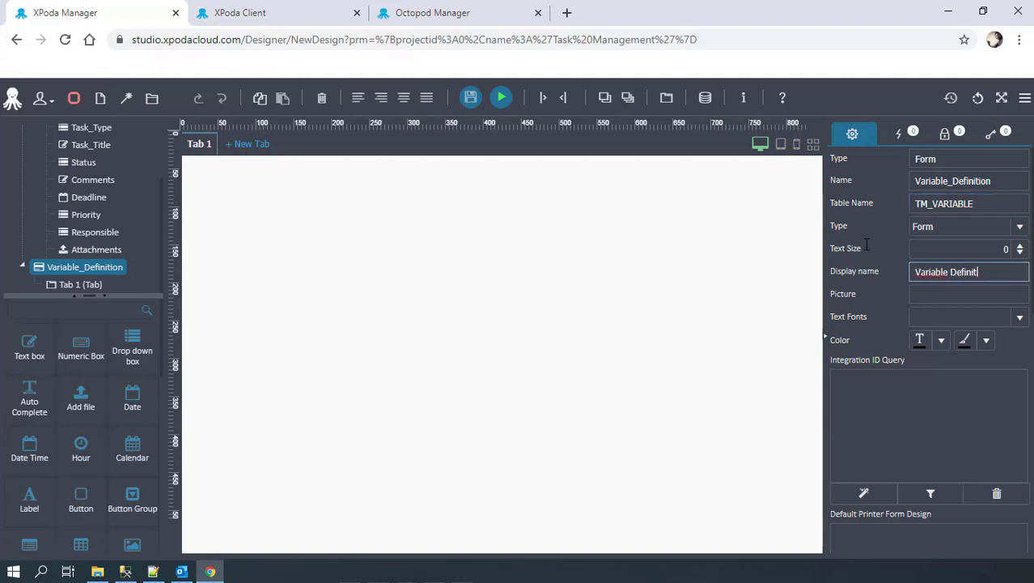
left_click(354, 226)
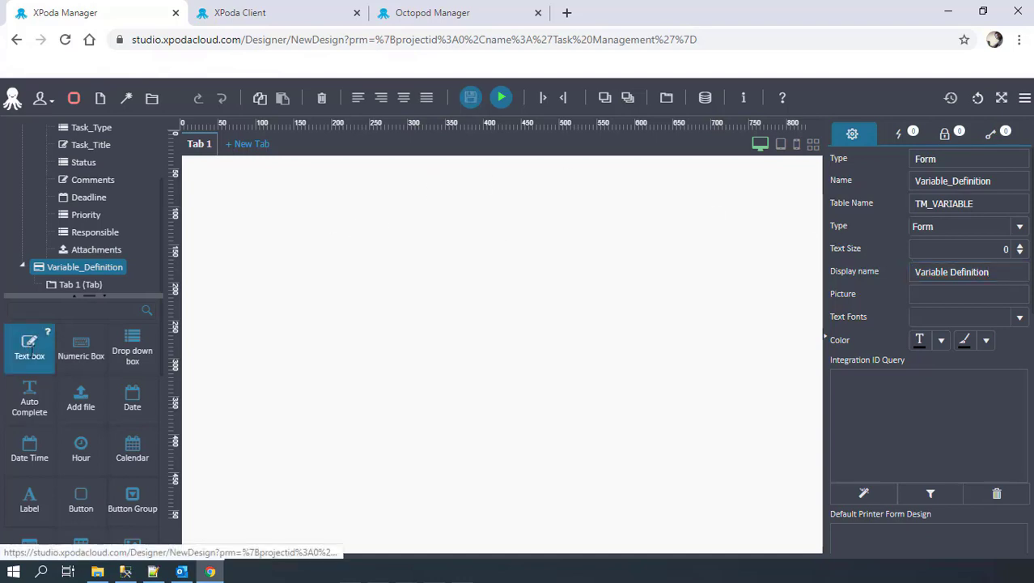
- Add a text box near the top of the form, label it Name and name the field Name
left_click_drag(30, 347, 296, 227)
left_click(241, 205)
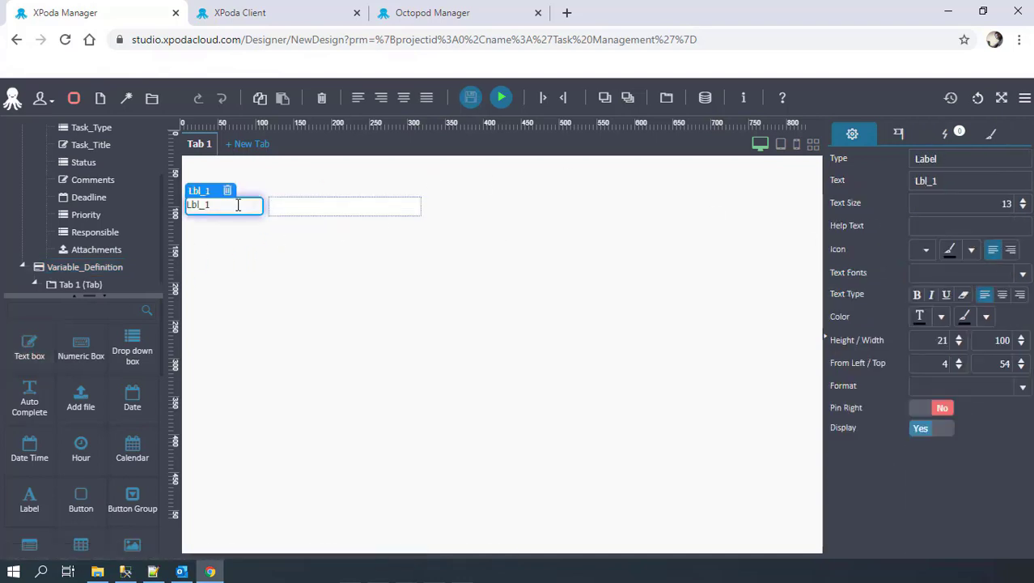
left_click(941, 182)
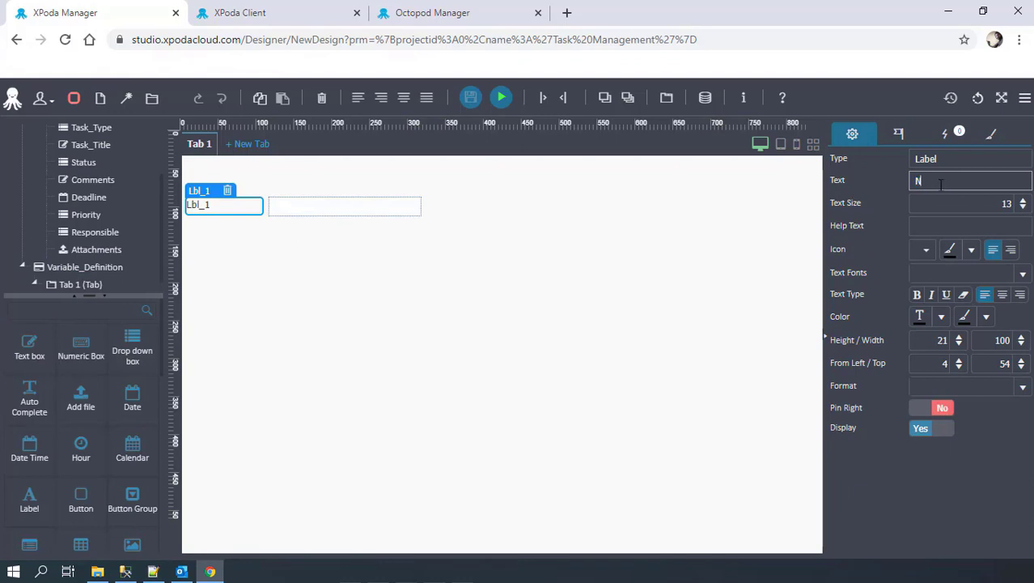
left_click(315, 205)
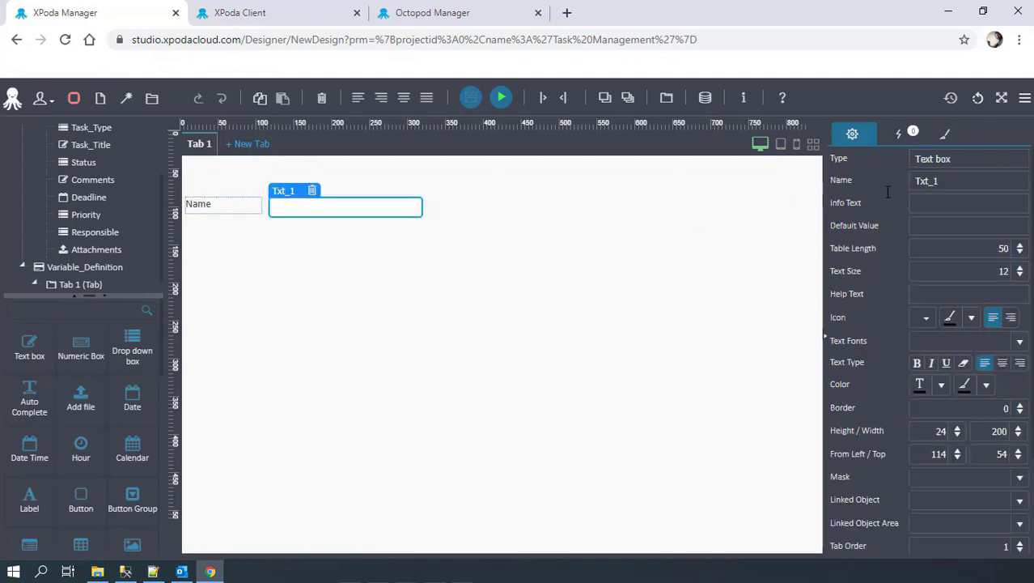
left_click(943, 180)
type("Name")
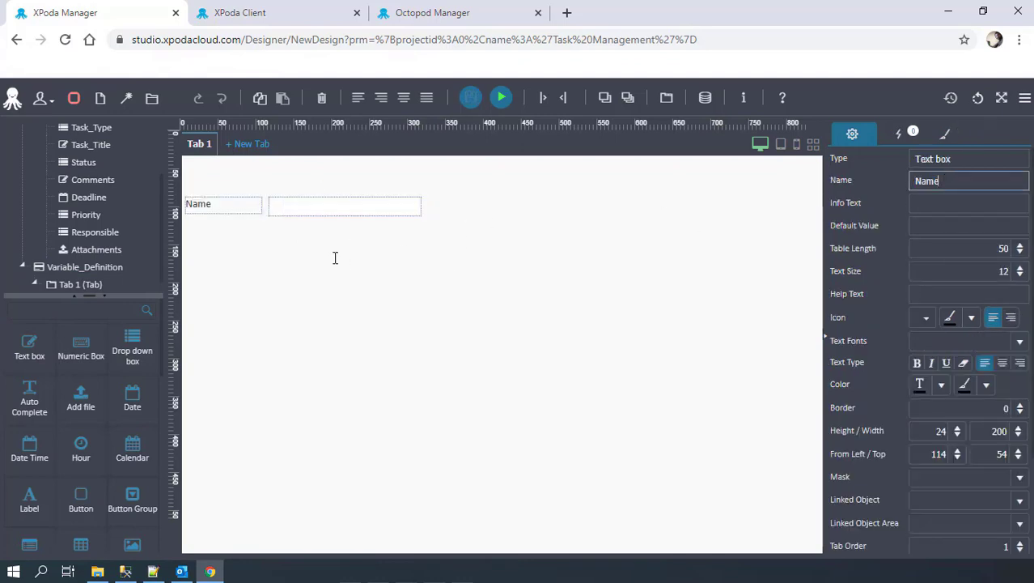
- Add a drop-down box below the Name field, label it Type and name the field Type
left_click_drag(184, 317, 237, 230)
left_click(222, 233)
double_click(965, 179)
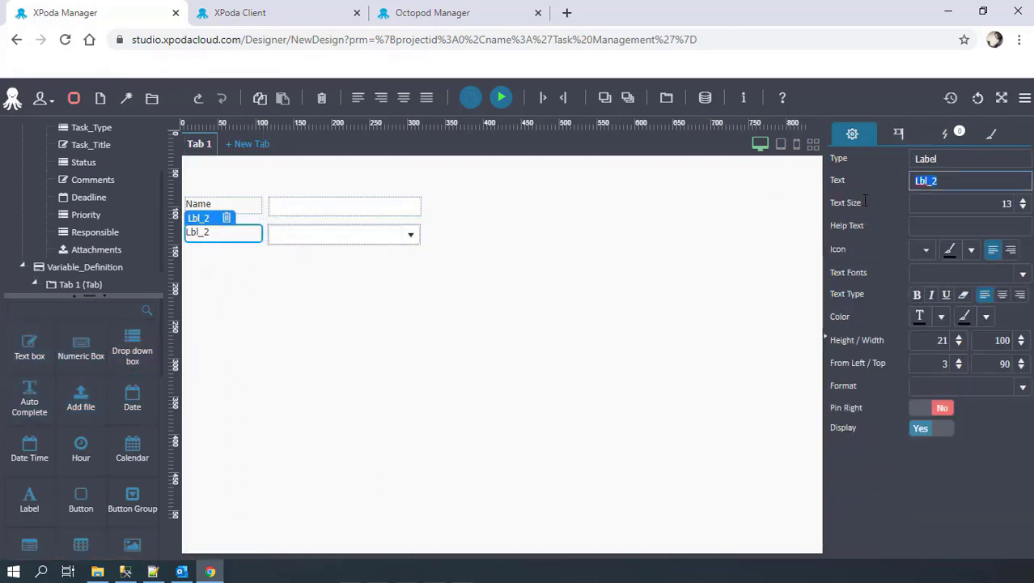
type("Type")
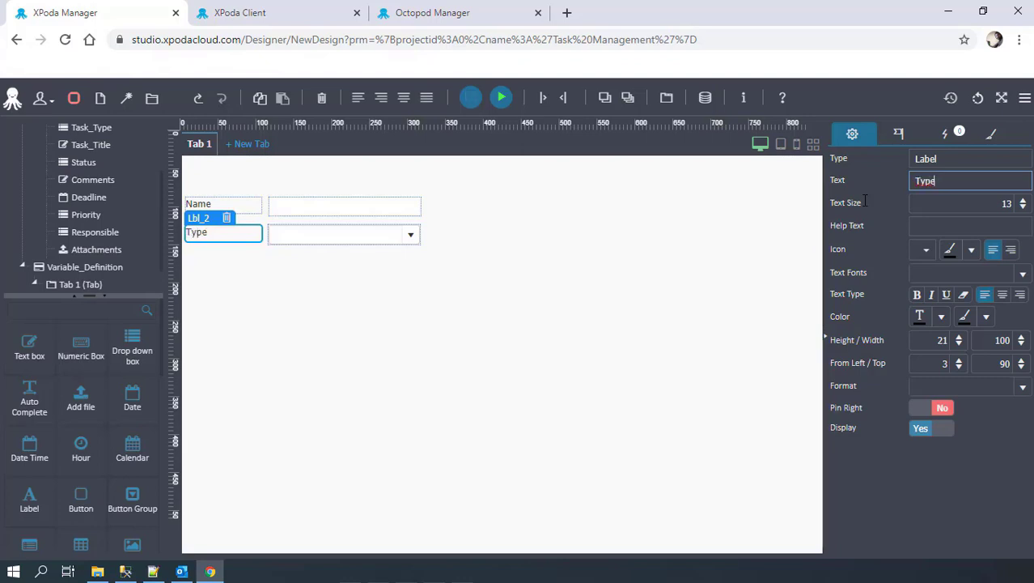
left_click(369, 234)
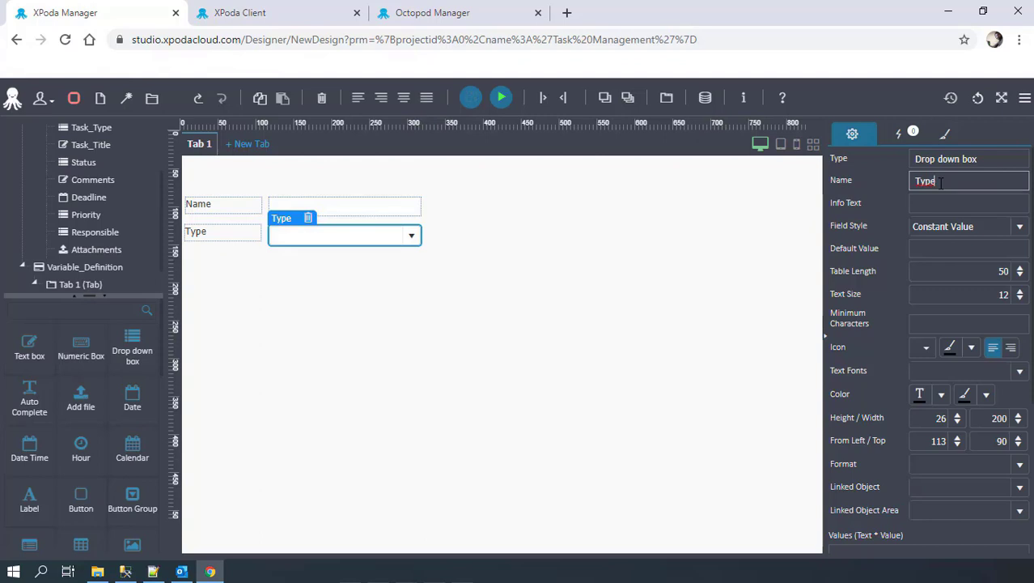
left_click(335, 282)
- Set the height of the Name and Type labels to 24 and align them along their left edges
left_click(228, 233)
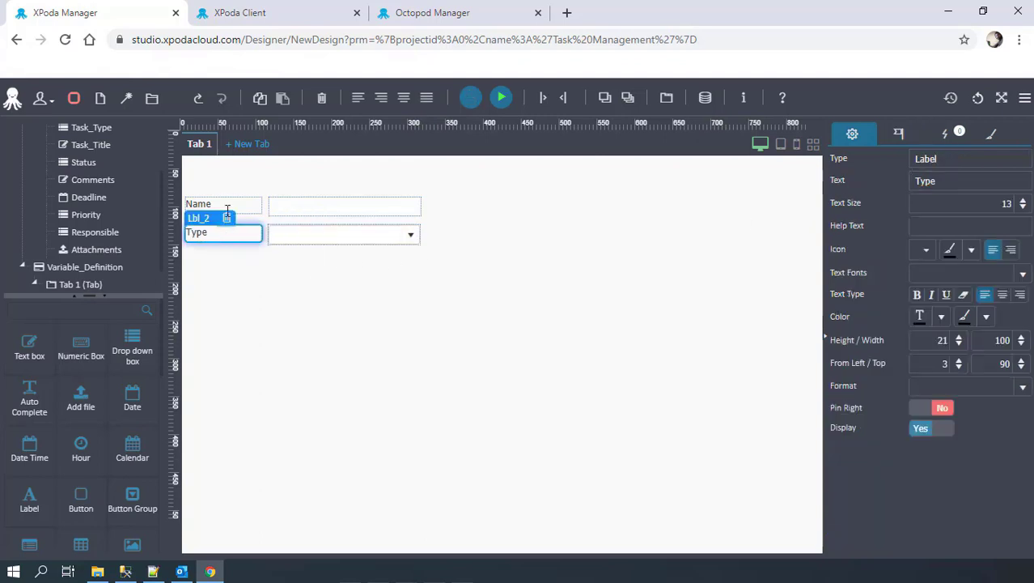
left_click(243, 206, "ctrl")
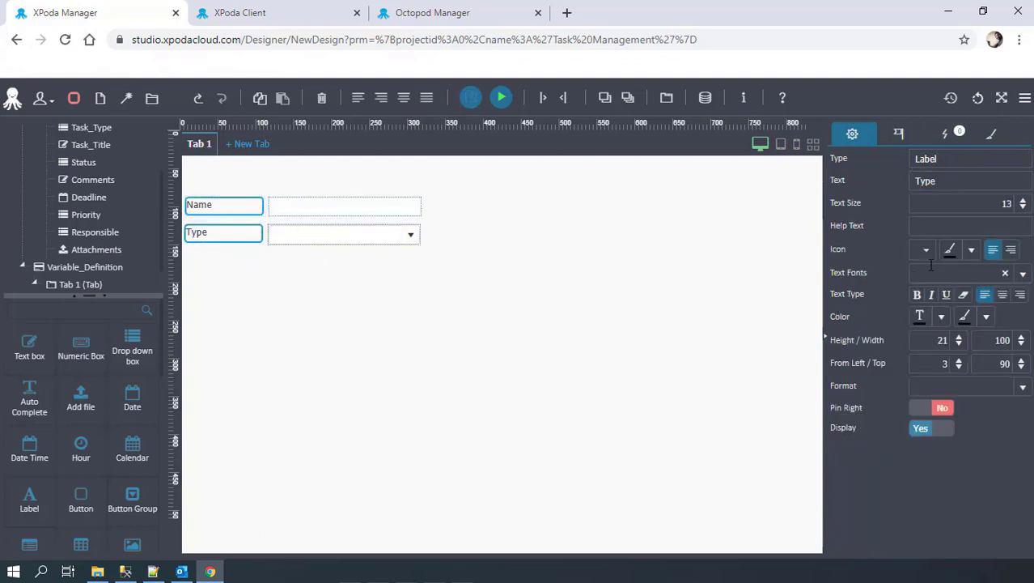
left_click(960, 337)
left_click(960, 337)
left_click(960, 337)
left_click(872, 288)
left_click(358, 98)
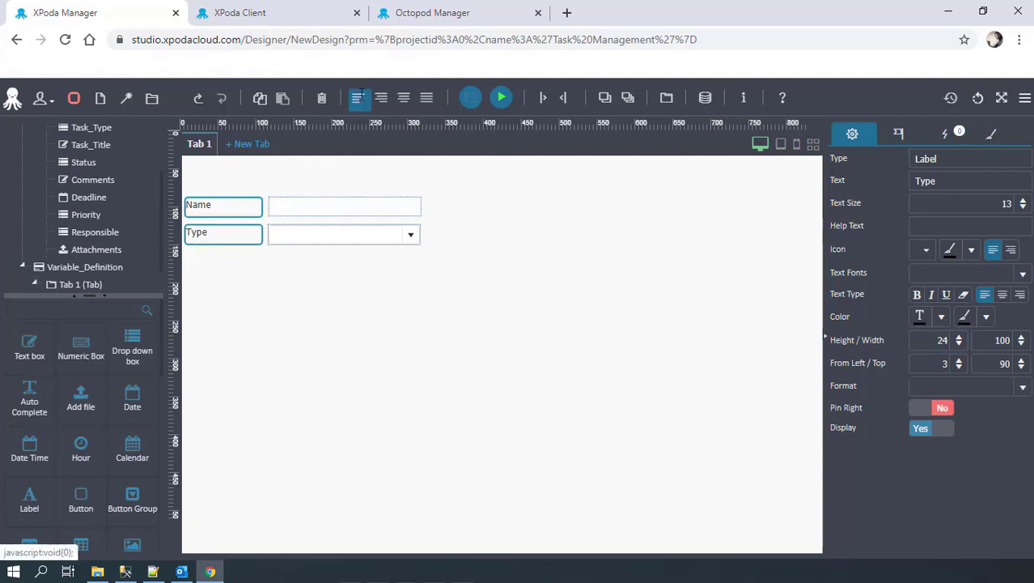
left_click(311, 270)
- Give the Name and Type input boxes a height of 24 and shift them left against their labels
left_click(295, 210)
left_click(308, 234, "ctrl")
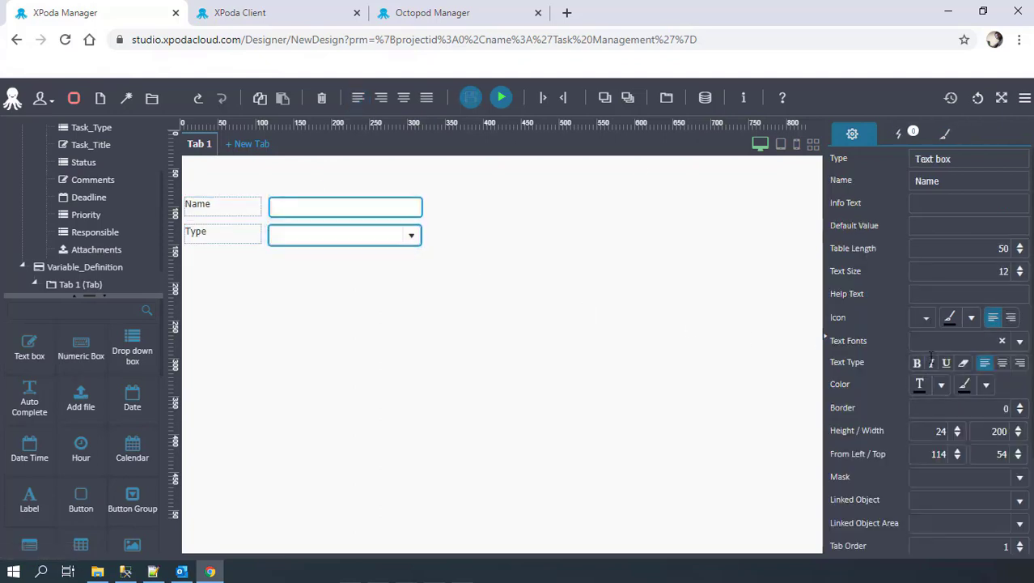
left_click(288, 204)
left_click_drag(288, 204, 282, 204)
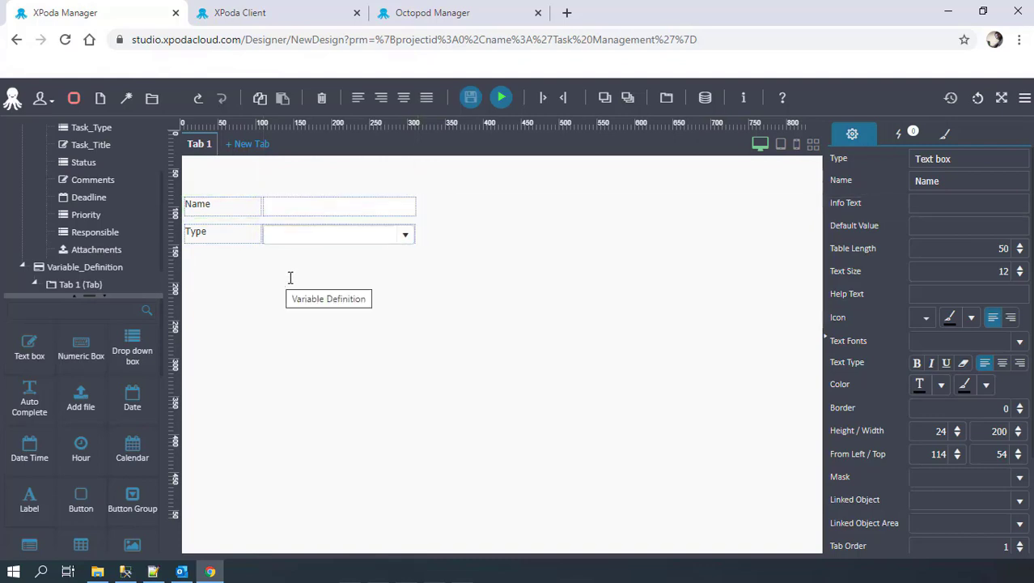
- Set the Type drop-down's field style to SQL Query and open its query builder
left_click(330, 236)
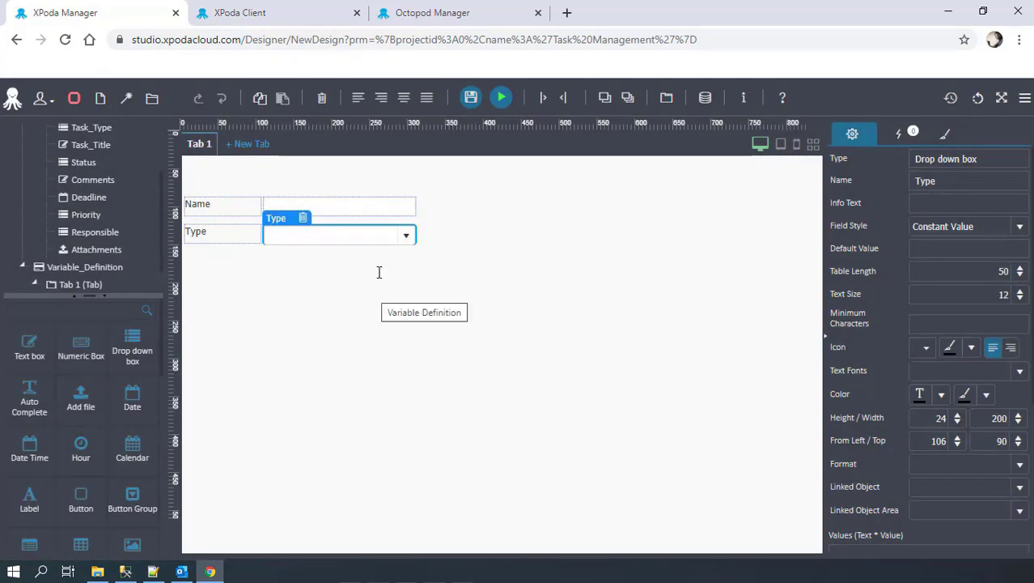
left_click(1025, 227)
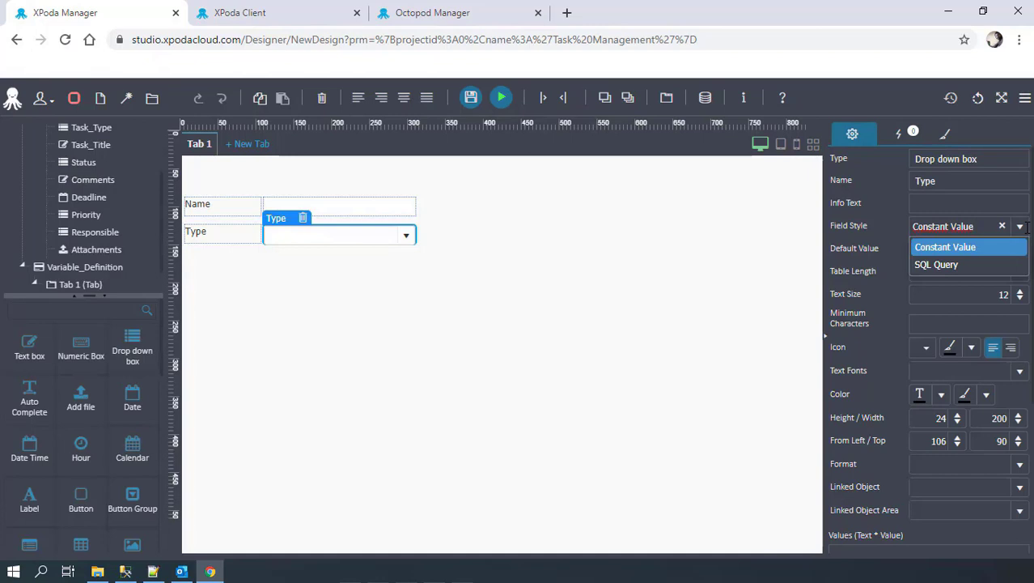
left_click(949, 265)
scroll(946, 272, "down", 6)
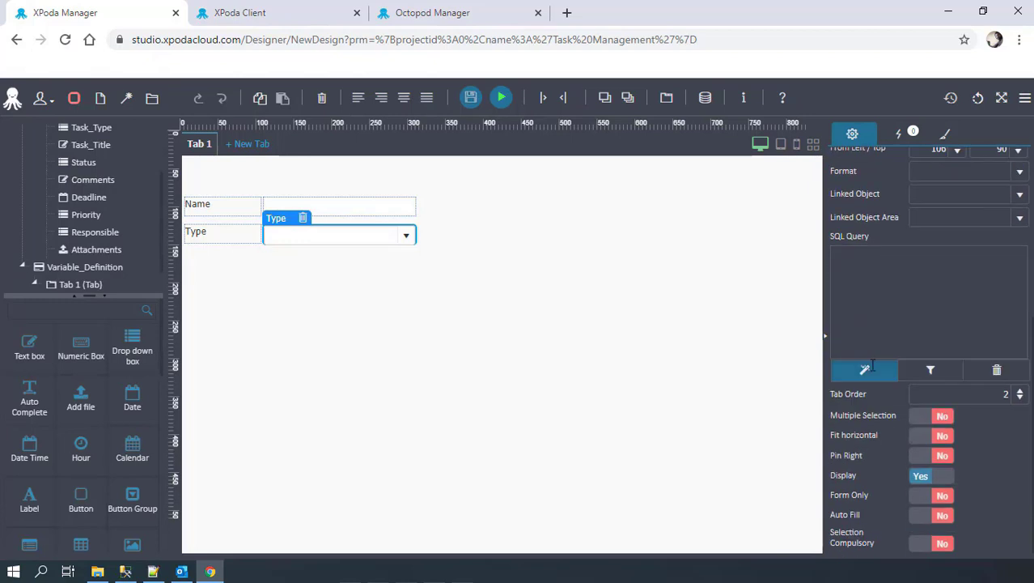
left_click(868, 369)
- Search the database tables for TM_ and expand the columns of TM_VARIABLE
left_click(23, 180)
left_click(17, 141)
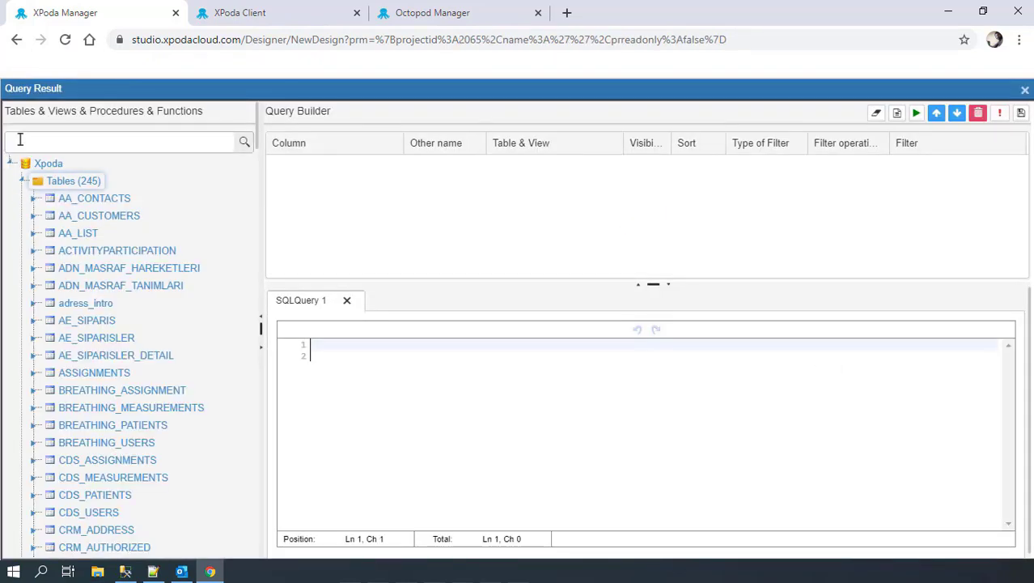
type("TM_")
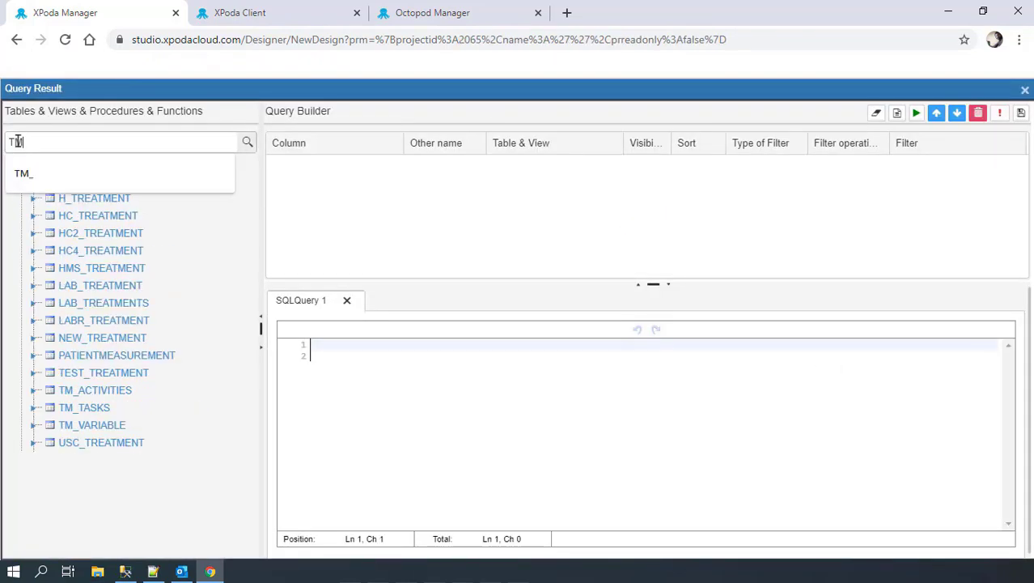
key("Down")
key("Return")
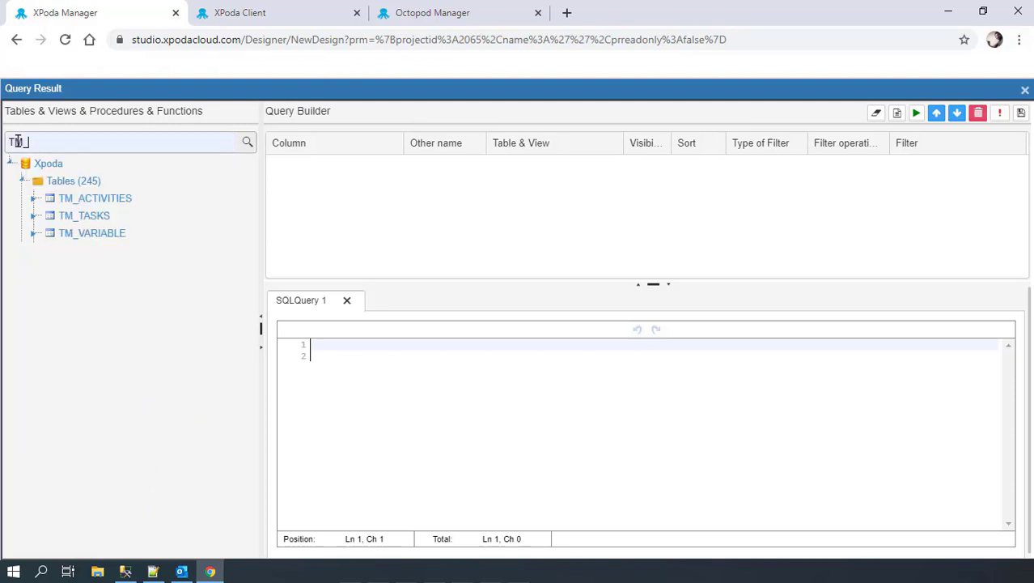
left_click(33, 234)
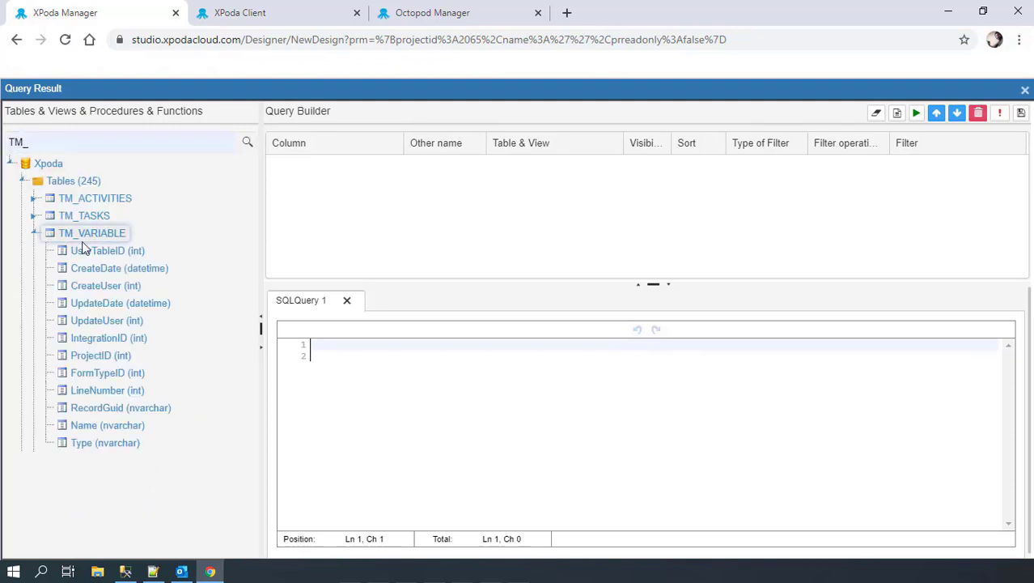
- Add the TM_VARIABLE columns UserTableID, Name and Type to the query
left_click_drag(103, 257, 348, 174)
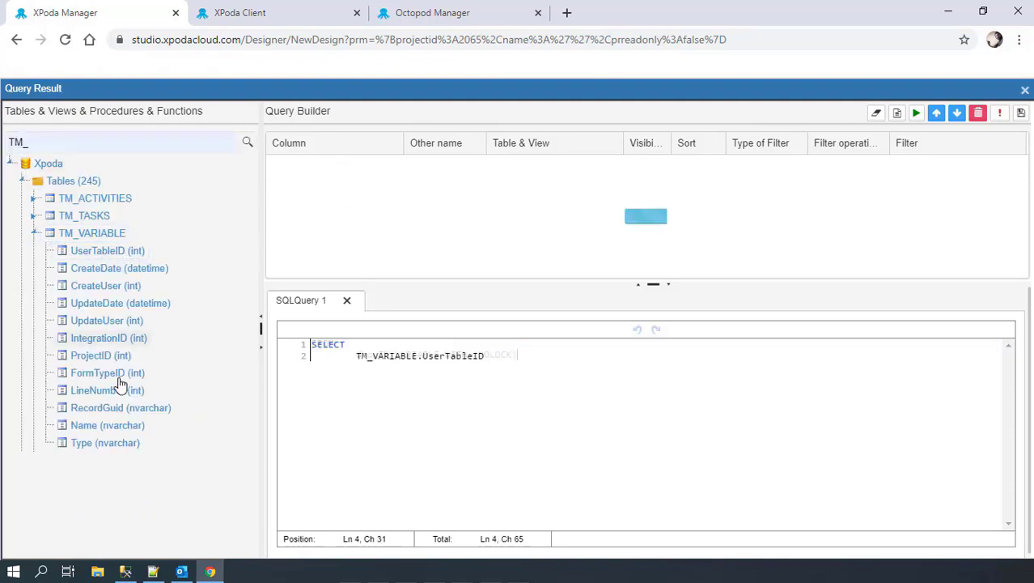
left_click_drag(218, 340, 388, 191)
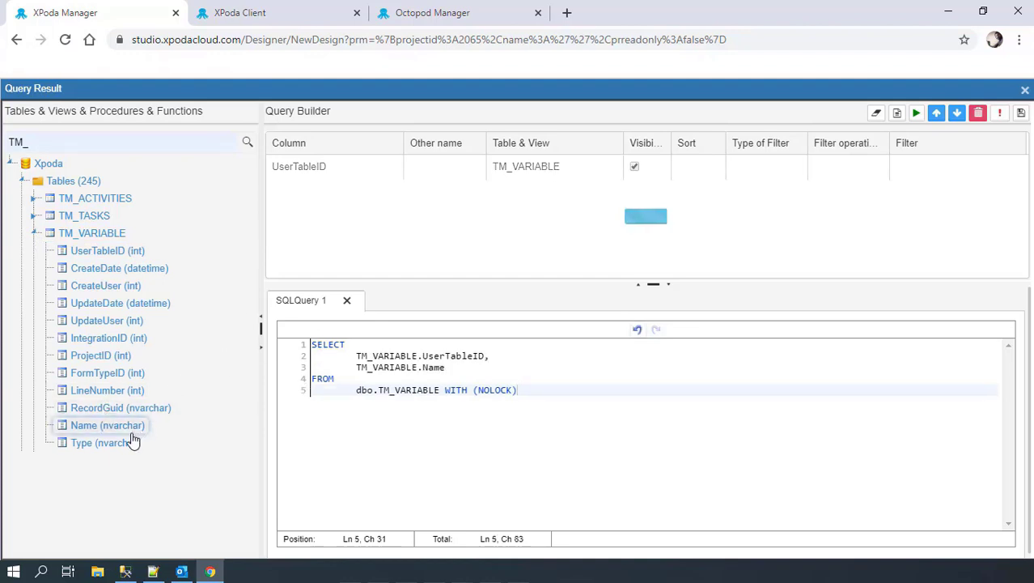
left_click_drag(132, 434, 402, 259)
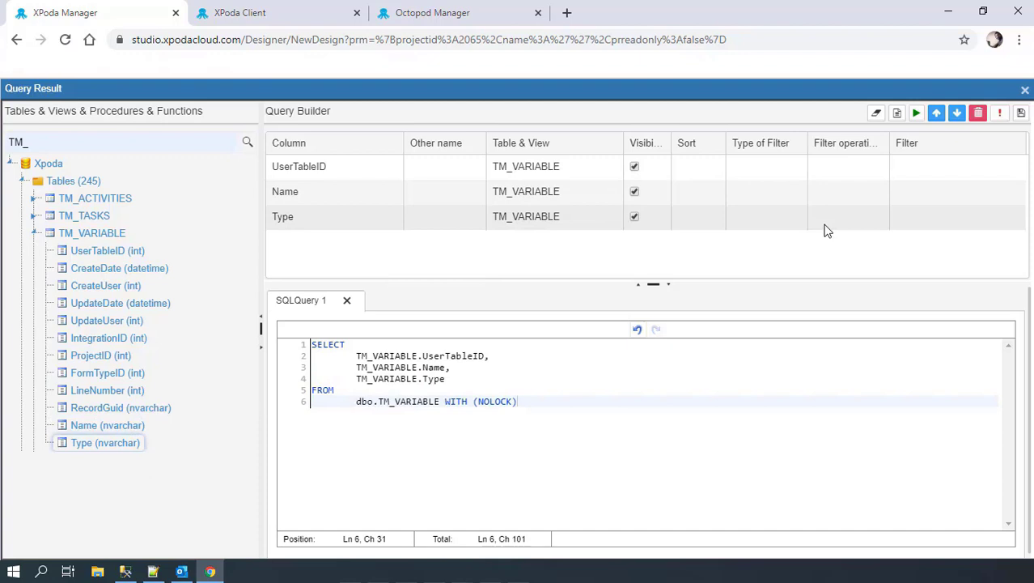
- Filter the query so that Type is equal to an empty string ('')
left_click(873, 222)
left_click(876, 220)
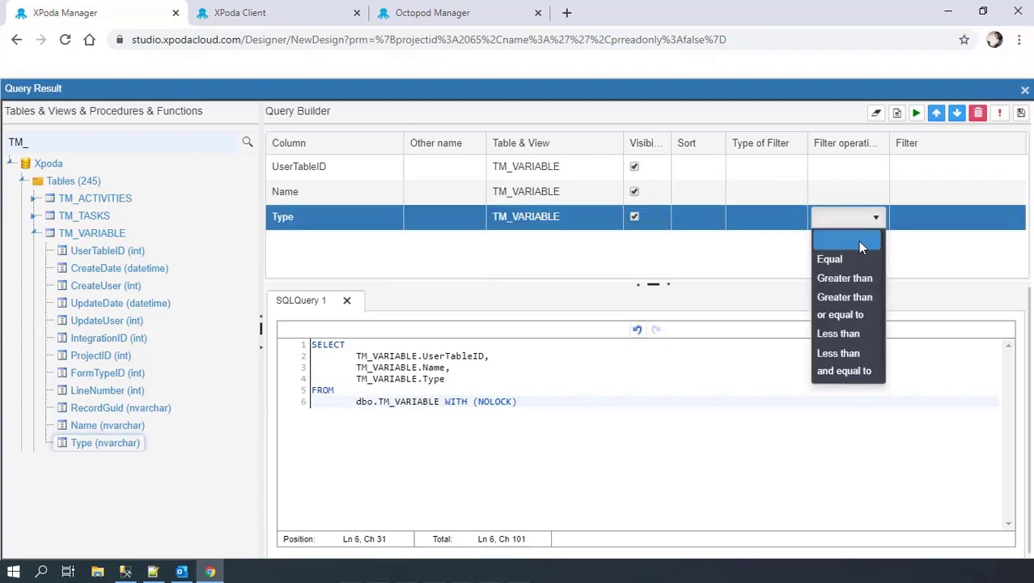
left_click(834, 260)
left_click(935, 224)
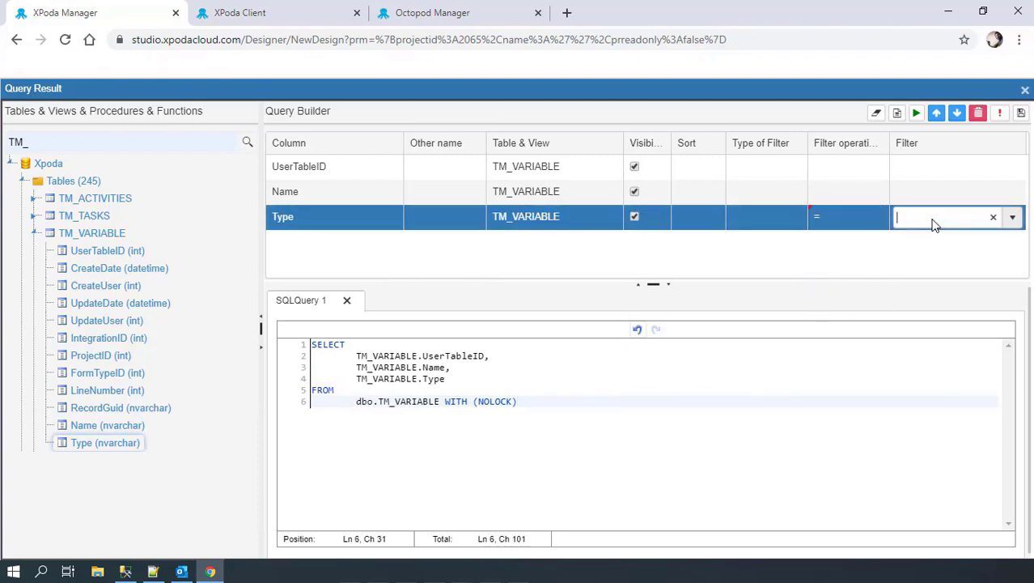
key("Return")
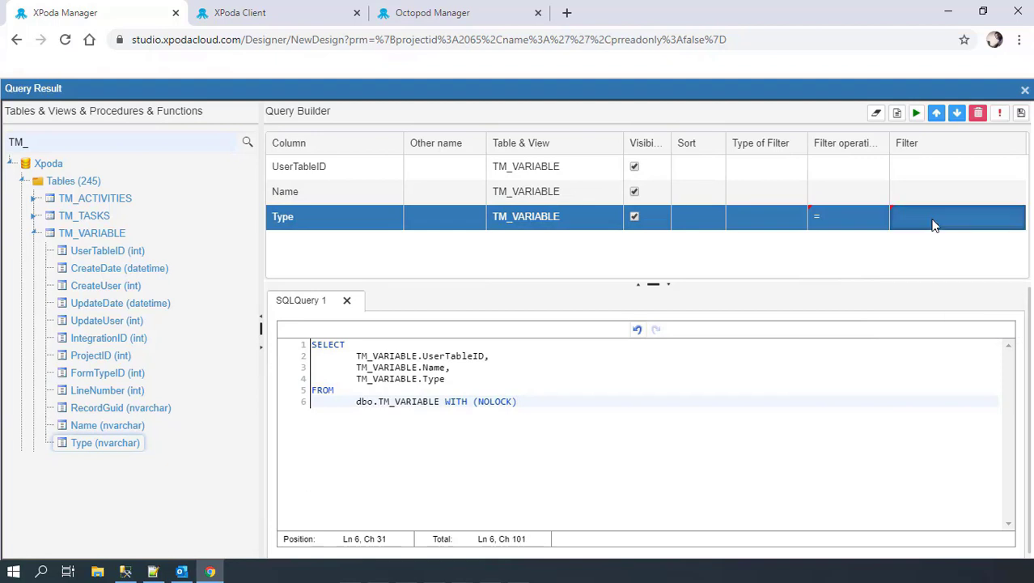
left_click(473, 422)
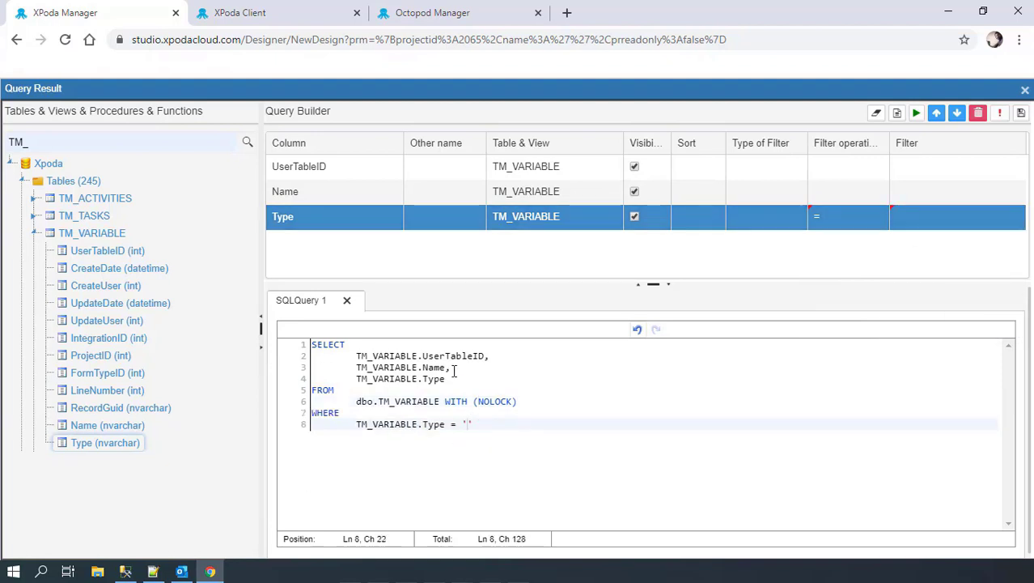
- Remove the Type column from the SELECT part of the SQL and save the query to the Type drop-down
left_click_drag(446, 378, 451, 369)
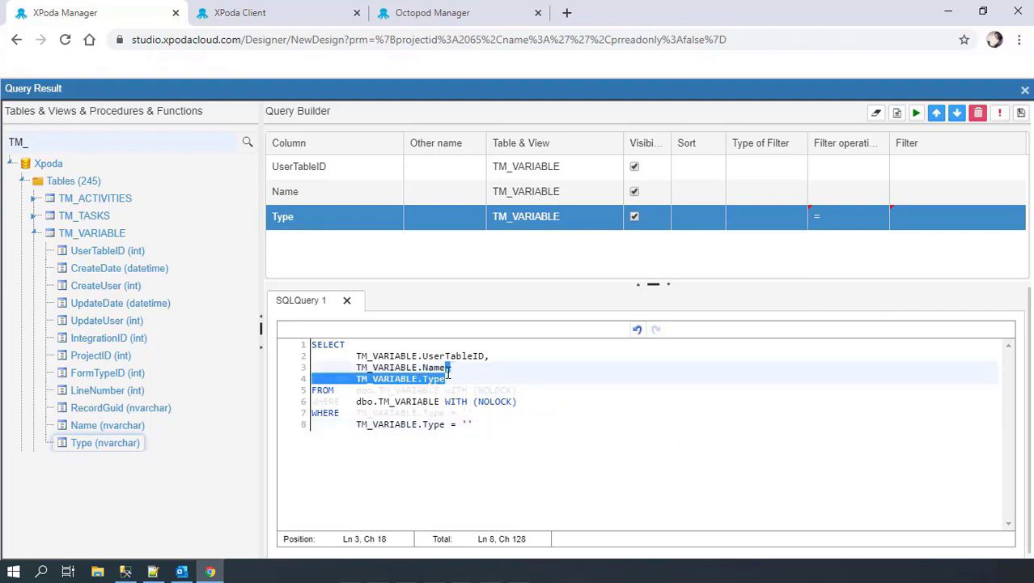
key("Delete")
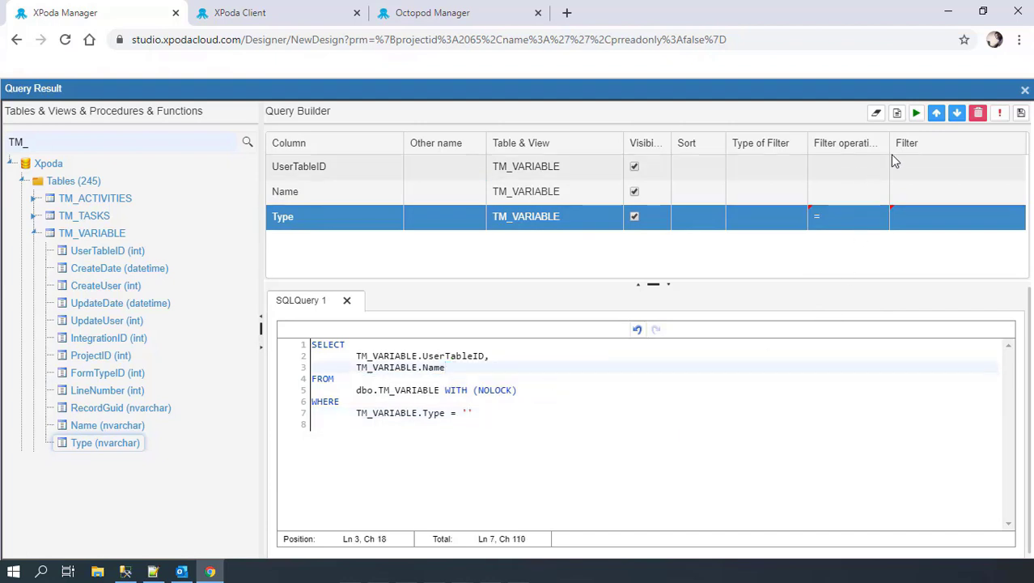
left_click(1023, 115)
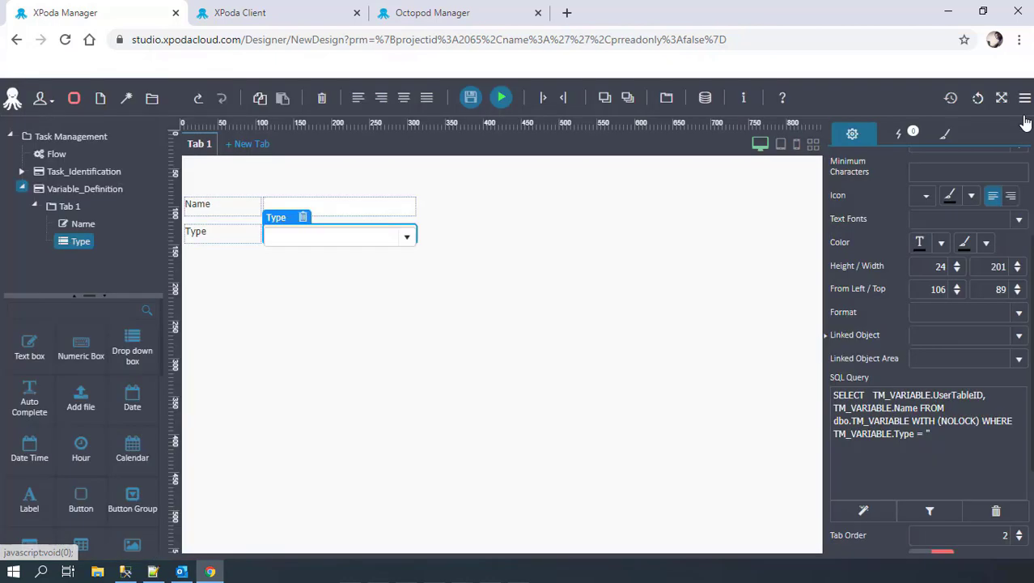
left_click(920, 442)
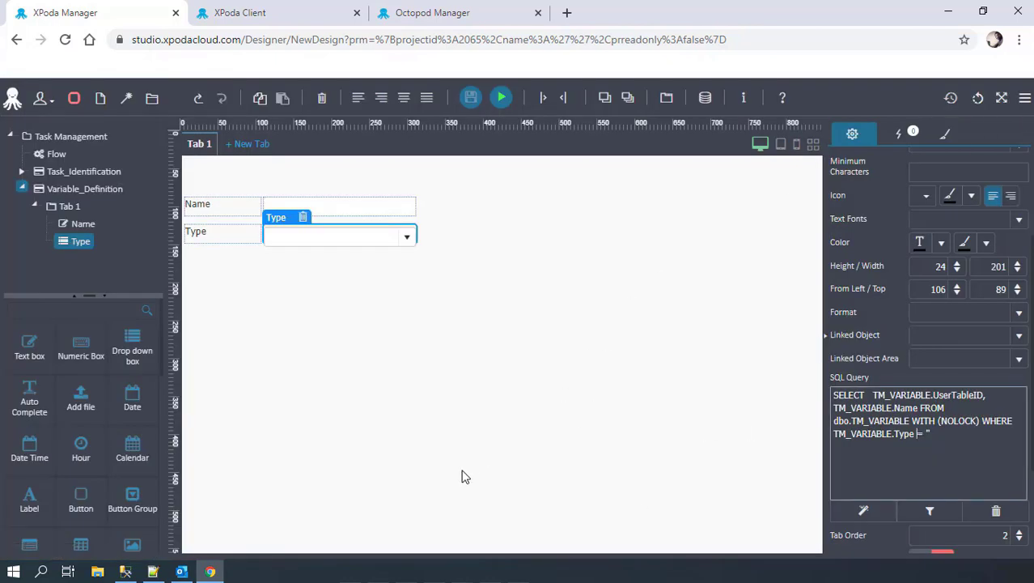
left_click(316, 300)
- Add a list below the Type field and stretch it to about 304 wide and 404 high
scroll(102, 415, "down", 1)
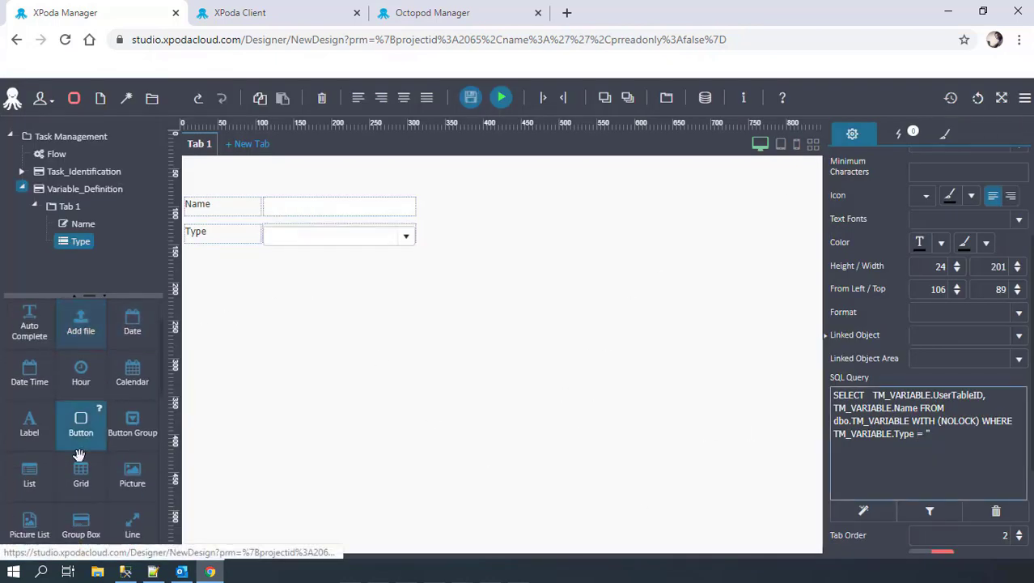
left_click_drag(27, 480, 208, 256)
left_click_drag(335, 254, 370, 553)
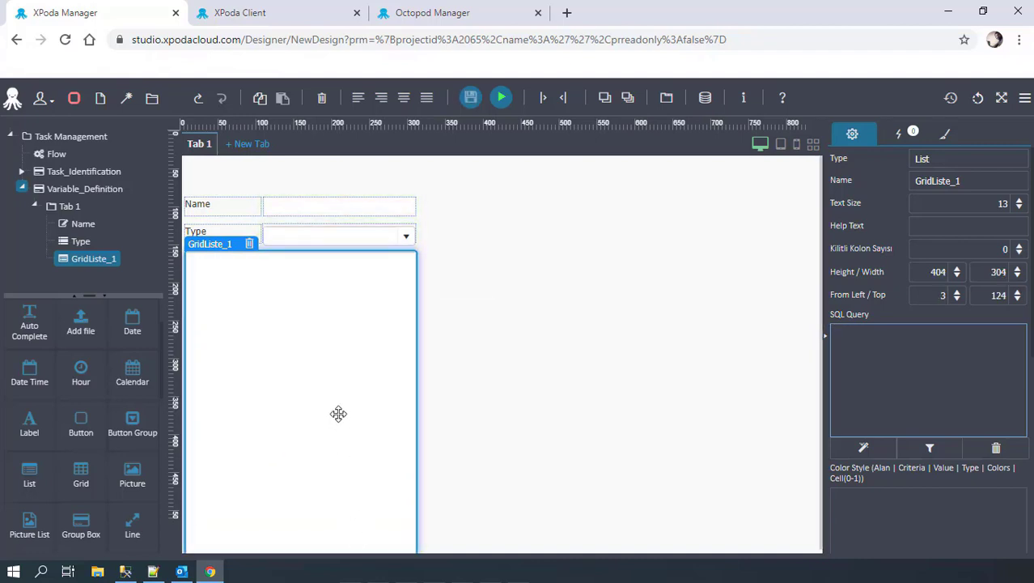
- Open the query builder for the list's SQL query, filter the tables by TM_ and expand TM_VARIABLE
left_click(863, 448)
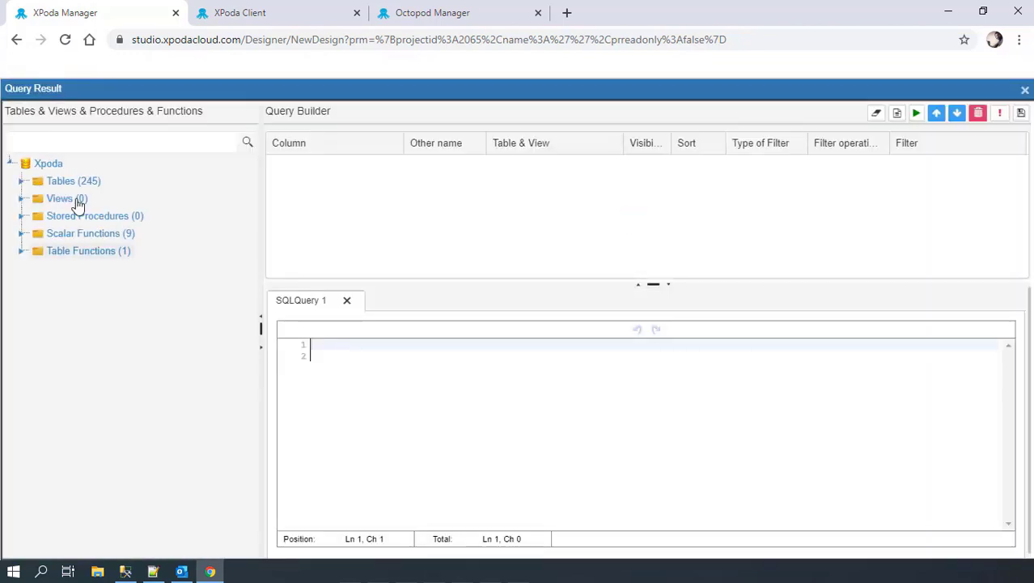
left_click(22, 180)
left_click(38, 144)
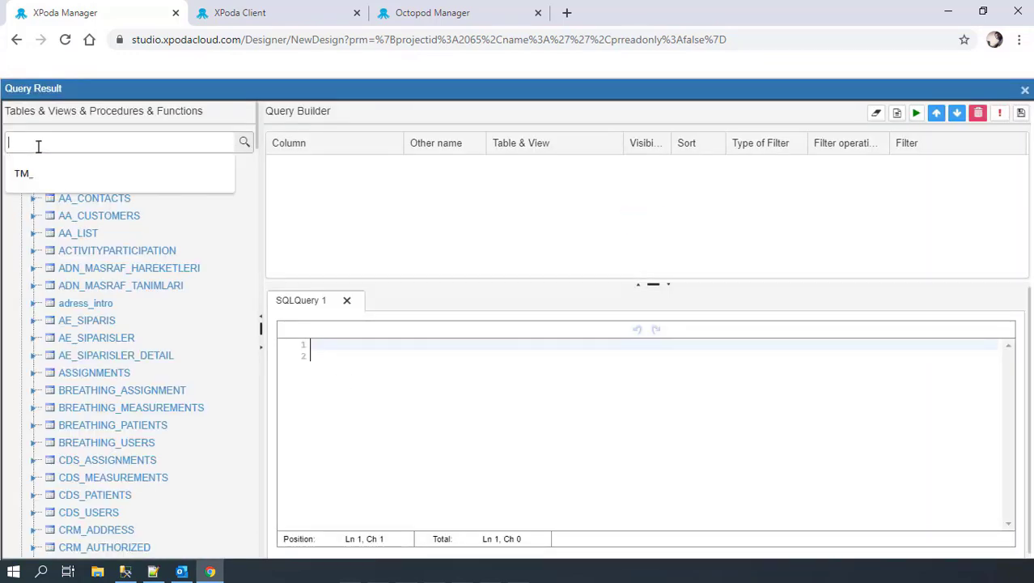
type("TM")
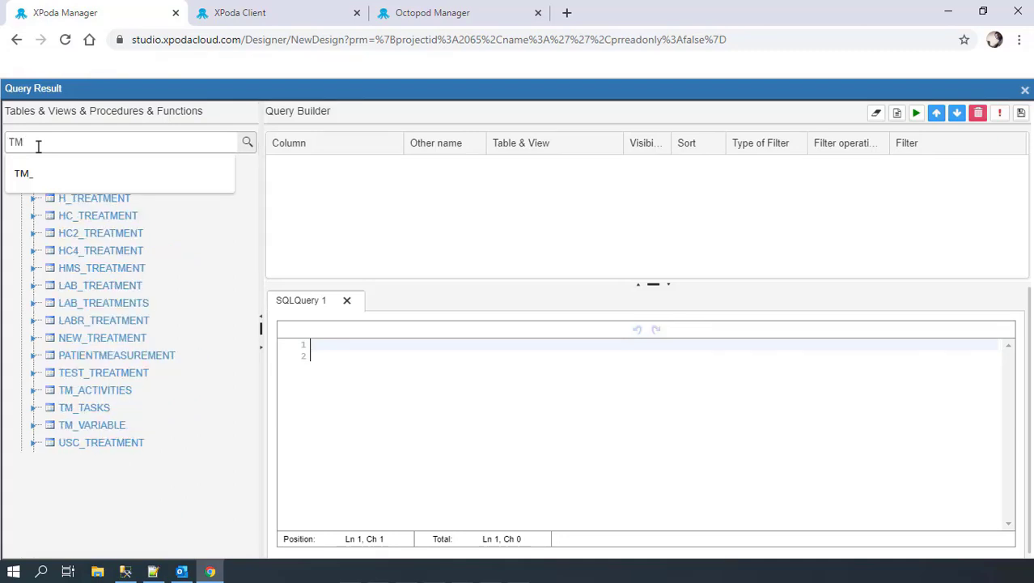
type("?")
key("BackSpace")
type("_")
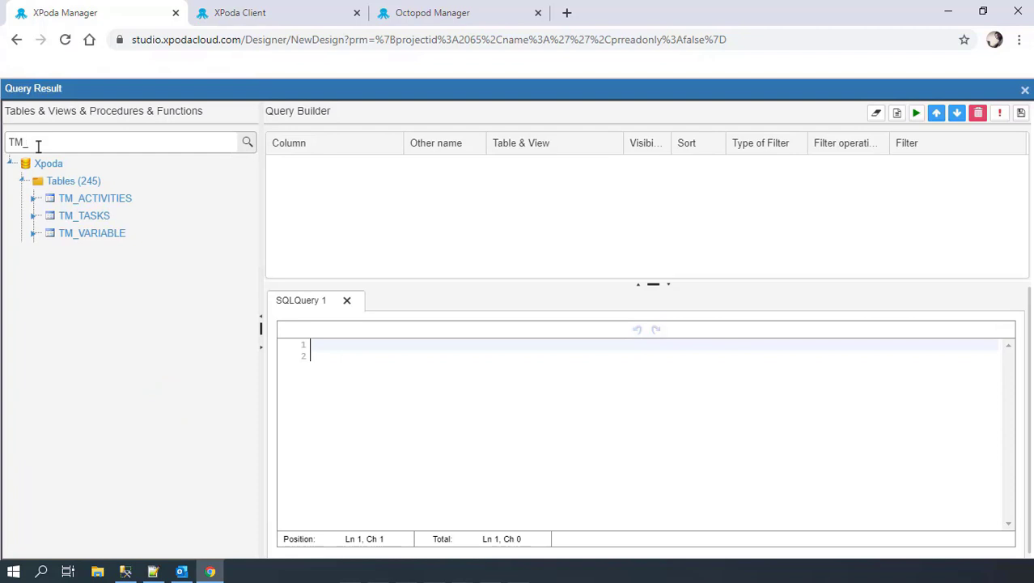
left_click(32, 233)
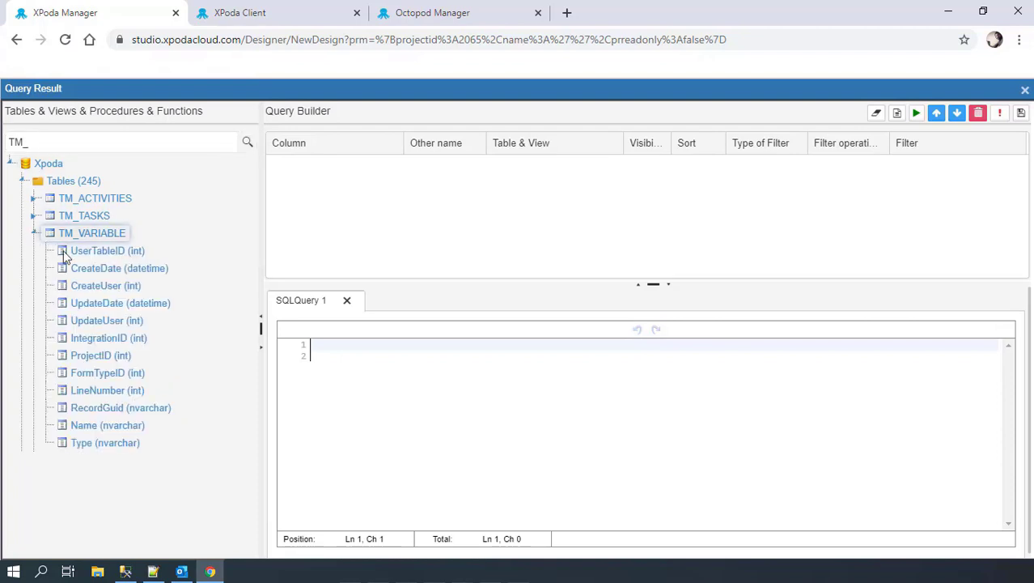
- Add the TM_VARIABLE columns UserTableID, Name and Type to the query and save it to the list
left_click_drag(111, 256, 348, 204)
left_click_drag(94, 429, 338, 246)
left_click_drag(127, 445, 412, 258)
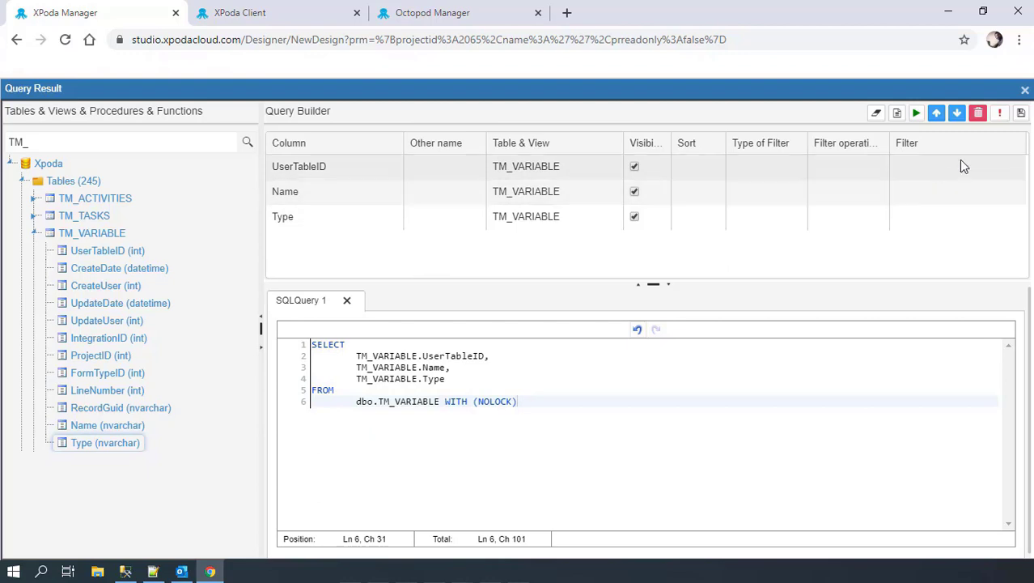
left_click(1020, 114)
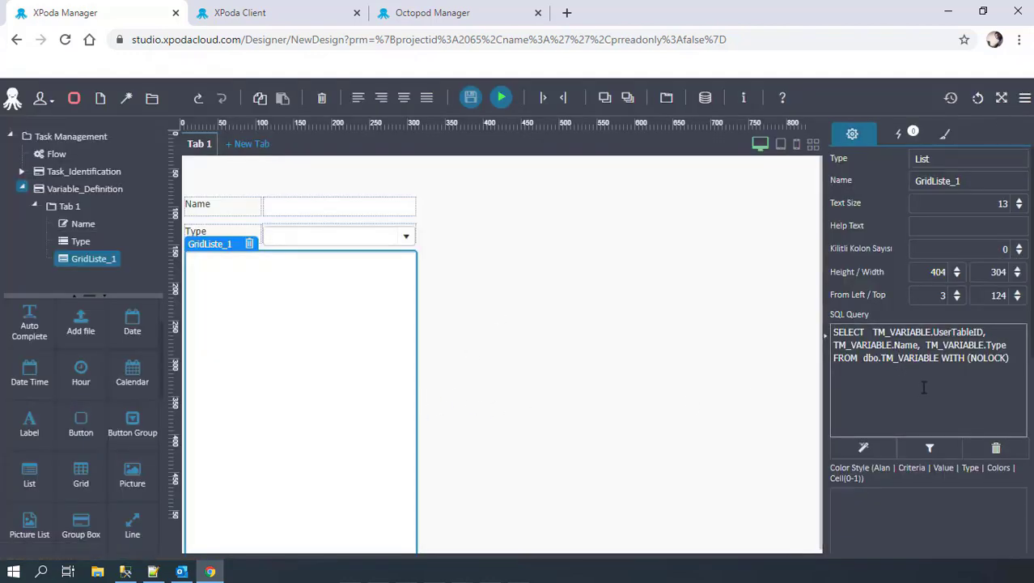
- Alias TM_VARIABLE as V1 in the list's SQL query and prefix the UserTableID and Name columns with V1
left_click(943, 361)
type("as V1")
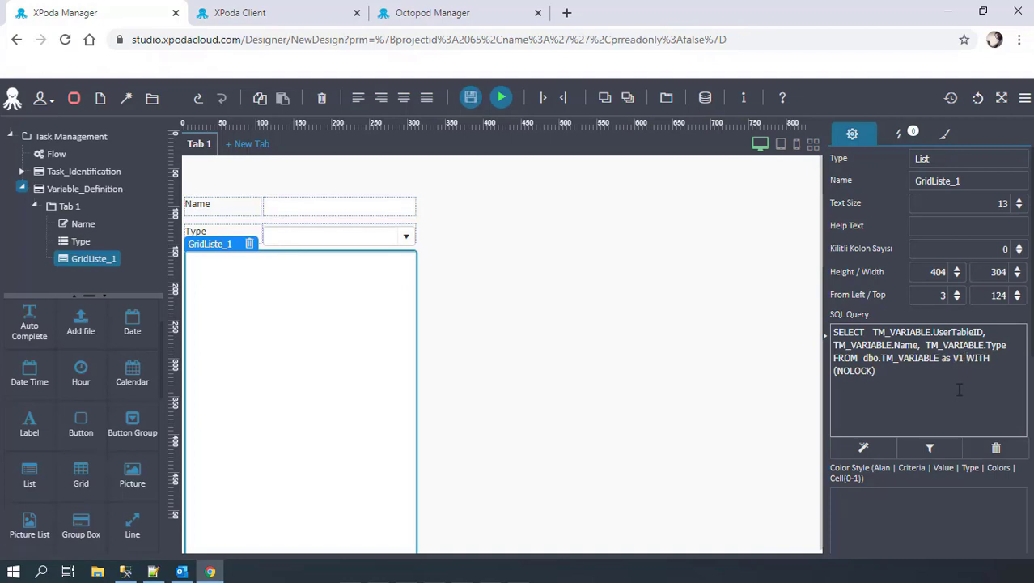
double_click(958, 358)
double_click(902, 327)
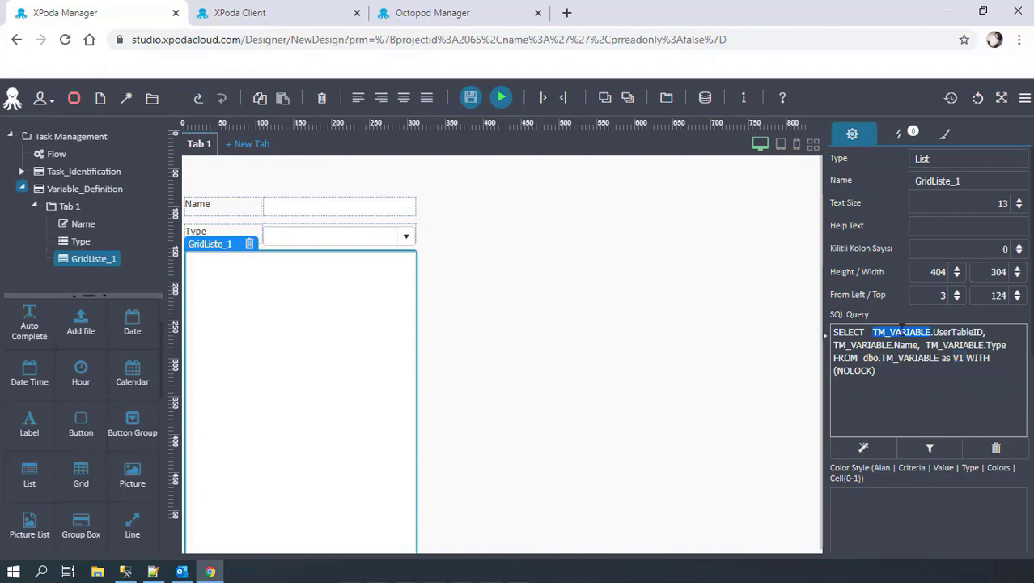
type("V1")
double_click(869, 345)
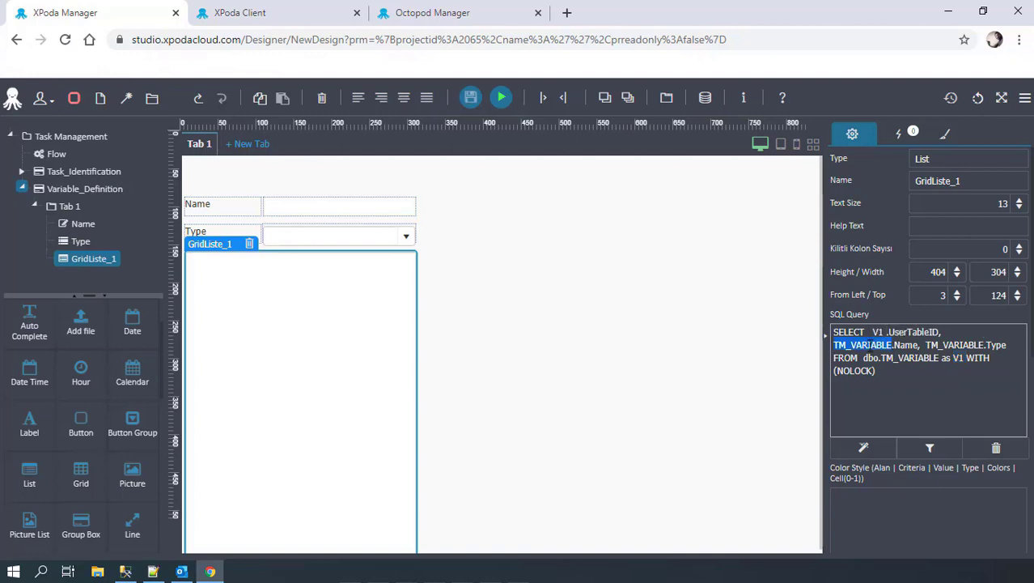
type("V1")
- Append LEFT JOIN TM_VARIABLE AS V2 WITH (NOLOCK) ON V1.Type = V2.UserTableID to the list's SQL query
left_click(935, 374)
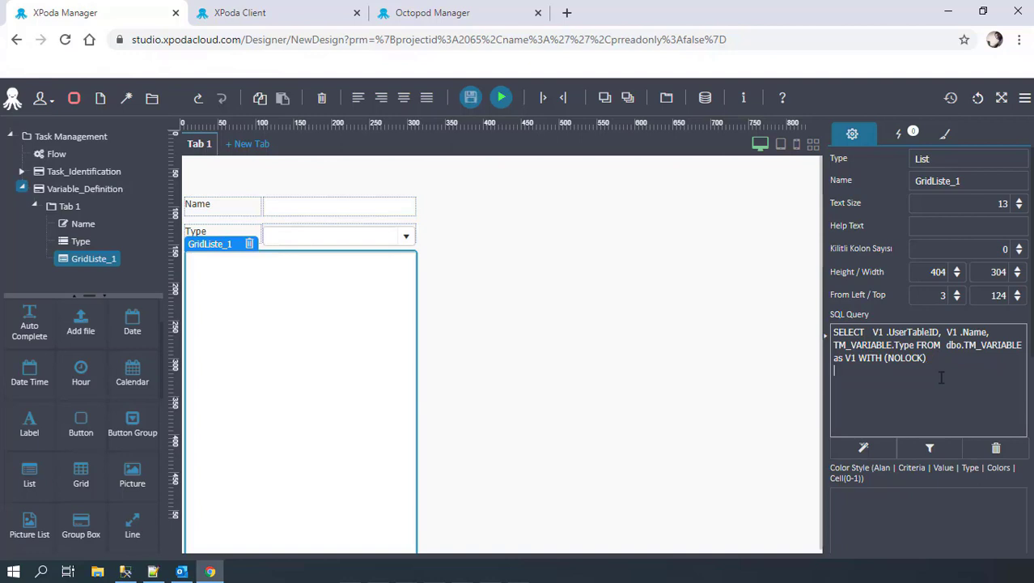
type("LEFT JOIN TM_VARIABLE AS V2 ")
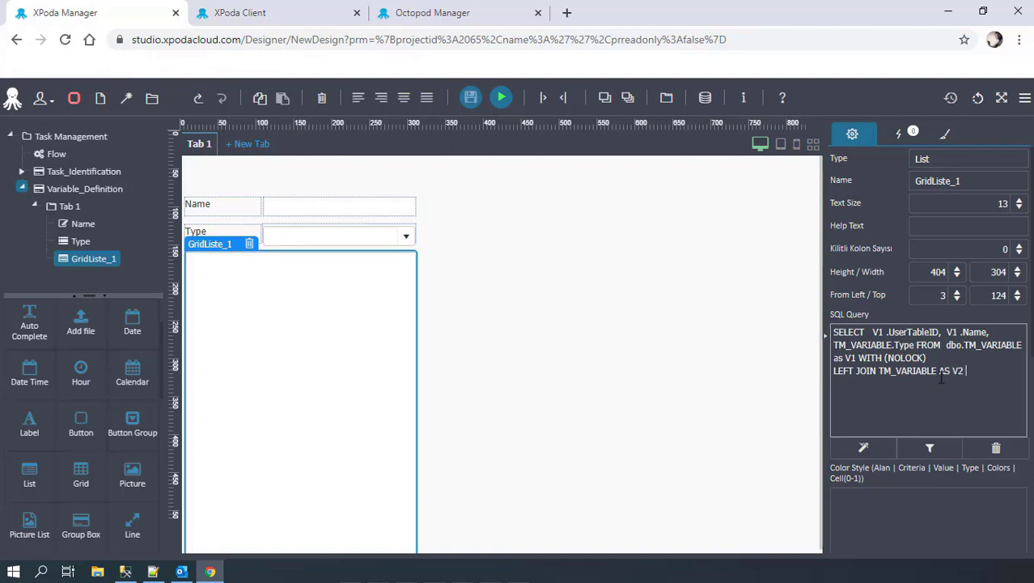
type("WITH (NOLOCK) ON V1.")
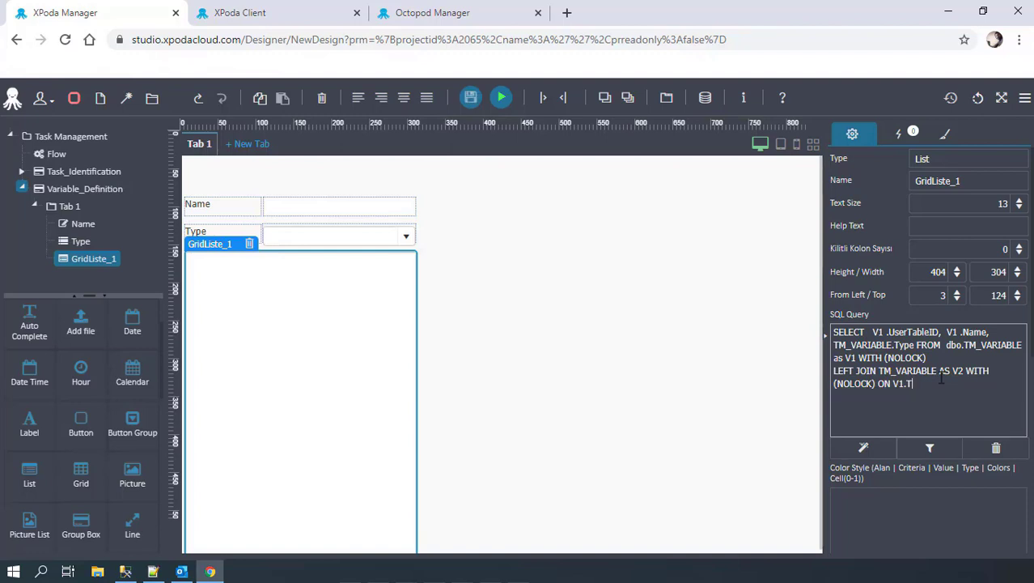
type("Type = V2.UserTableID")
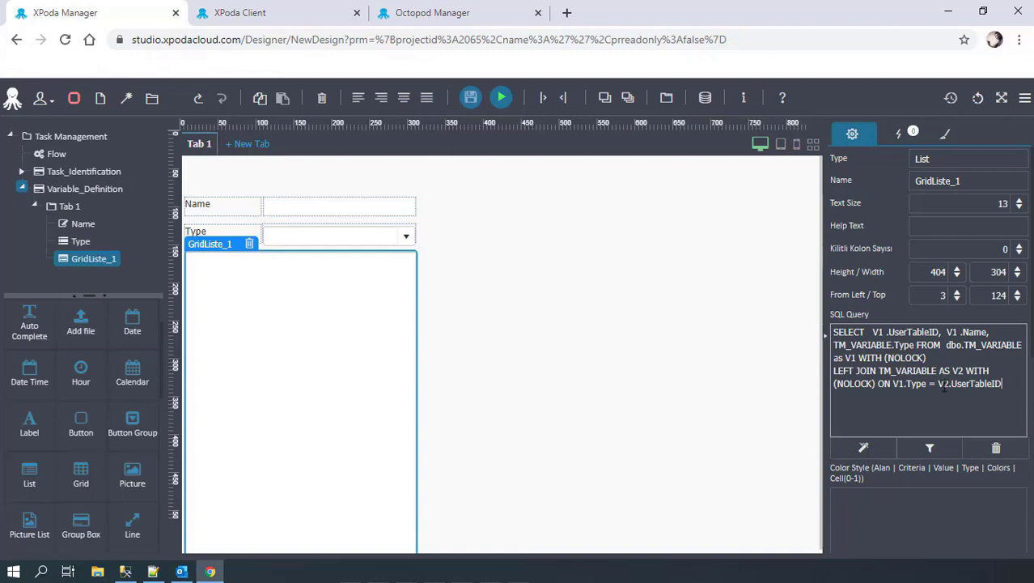
- Replace TM_VARIABLE.Type in the SELECT part of the list's query with V2.Name AS Type
double_click(943, 384)
key("ctrl+c")
left_click(959, 348)
left_click_drag(916, 345, 834, 345)
key("ctrl+v")
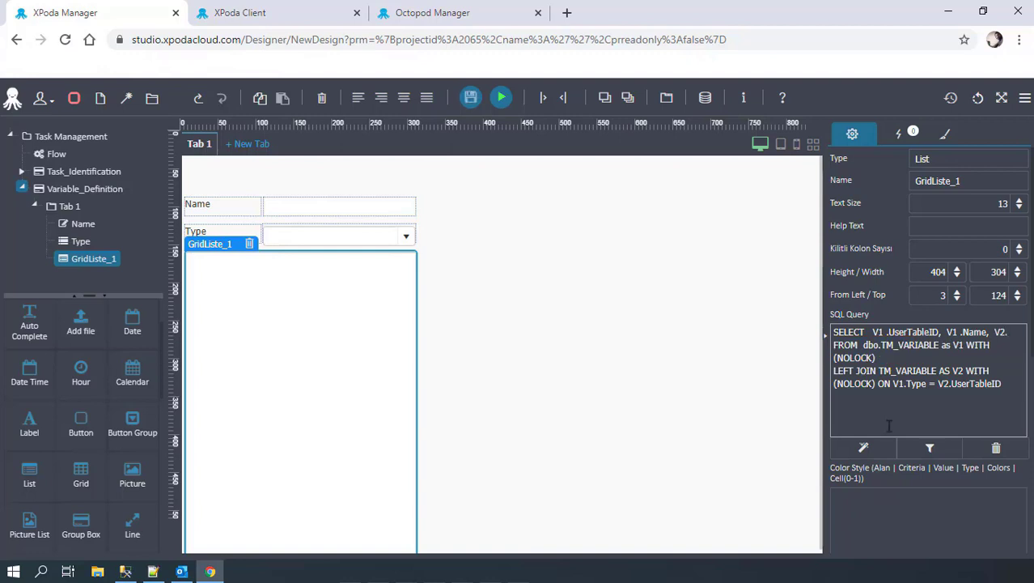
type("Name")
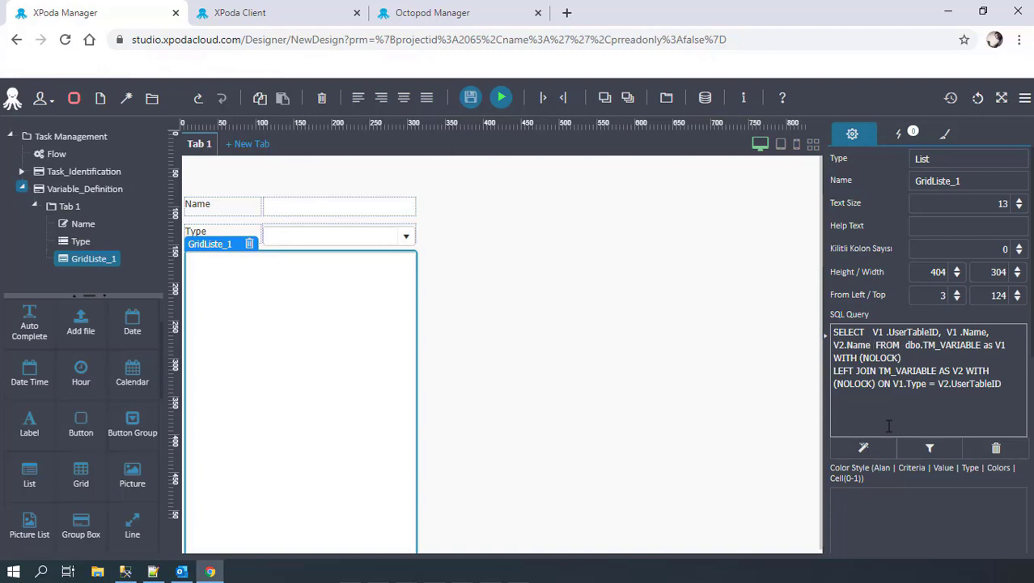
type("AS Type")
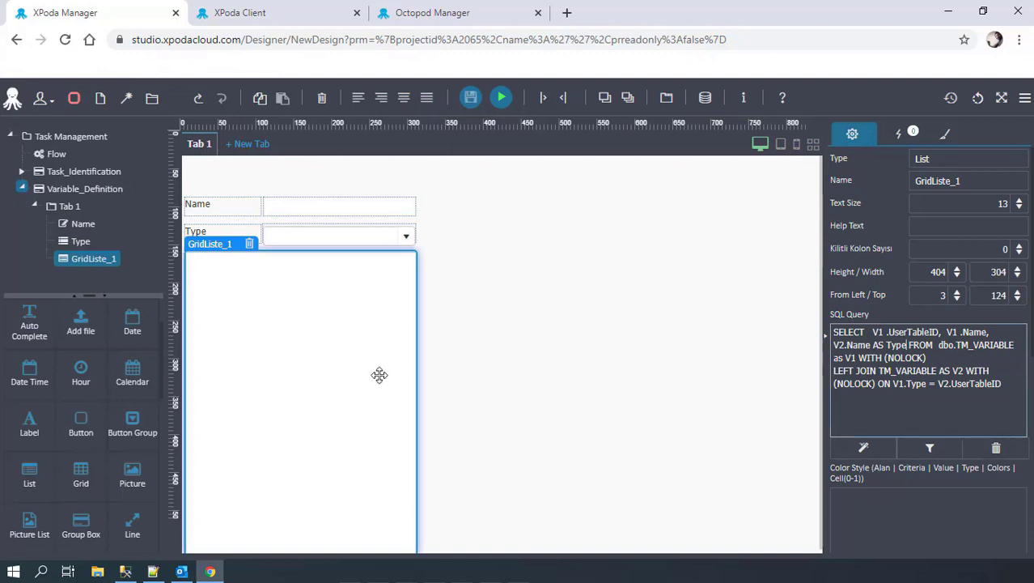
- Add an action to the Variable_Definition form that runs when the form is opened, with the operation Update Value
left_click(81, 192)
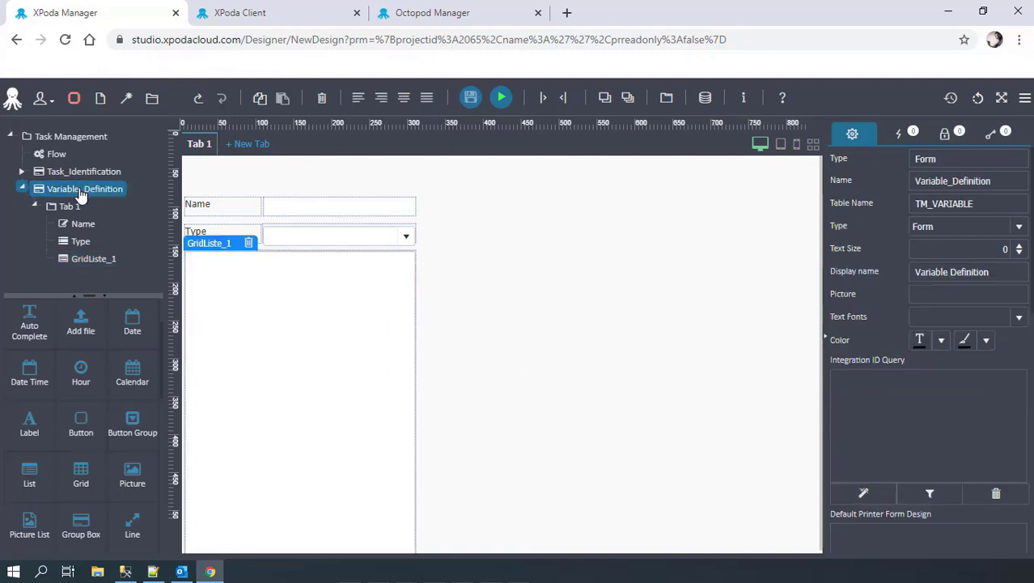
left_click(900, 134)
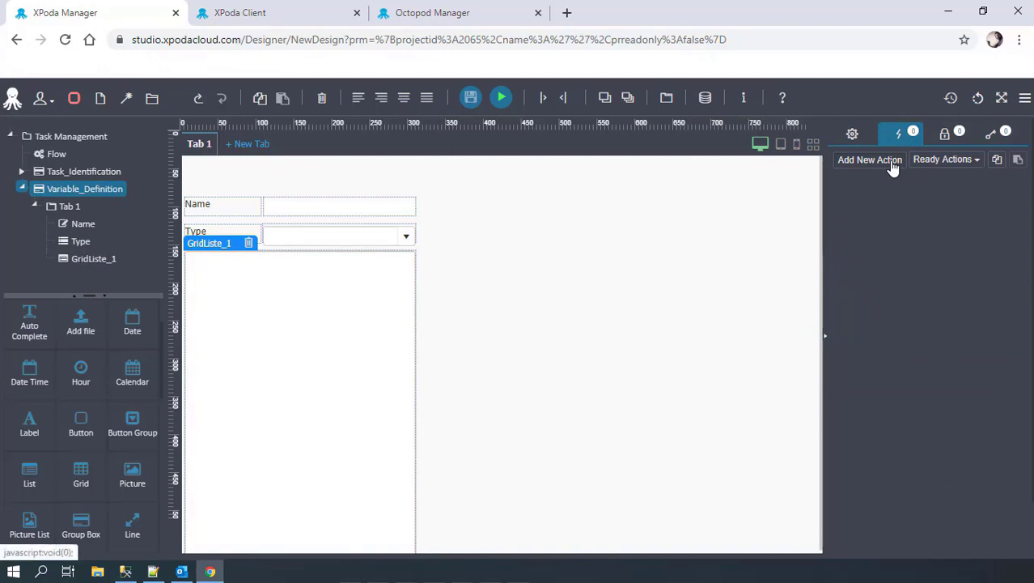
left_click(893, 163)
left_click(991, 183)
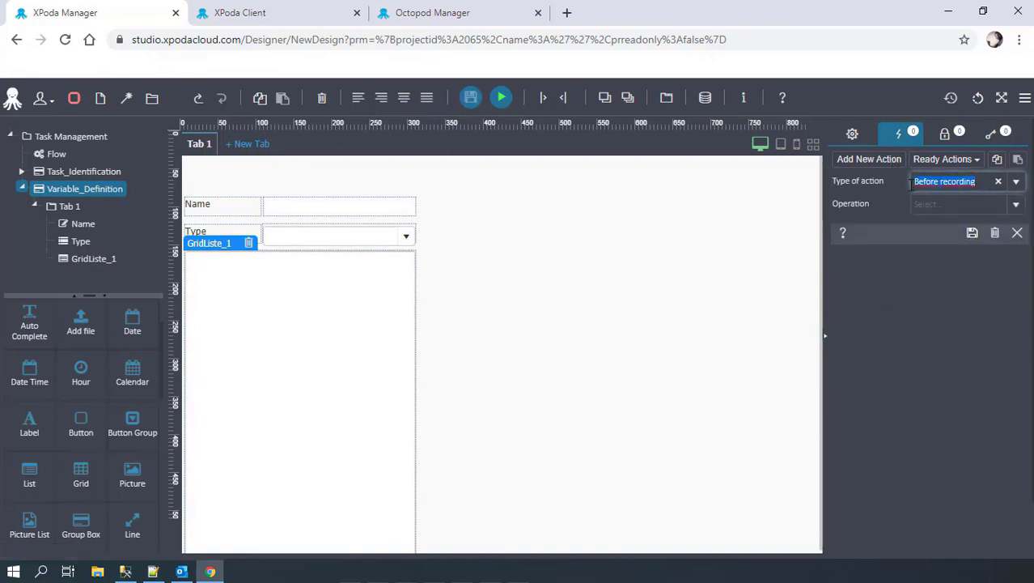
left_click(1016, 182)
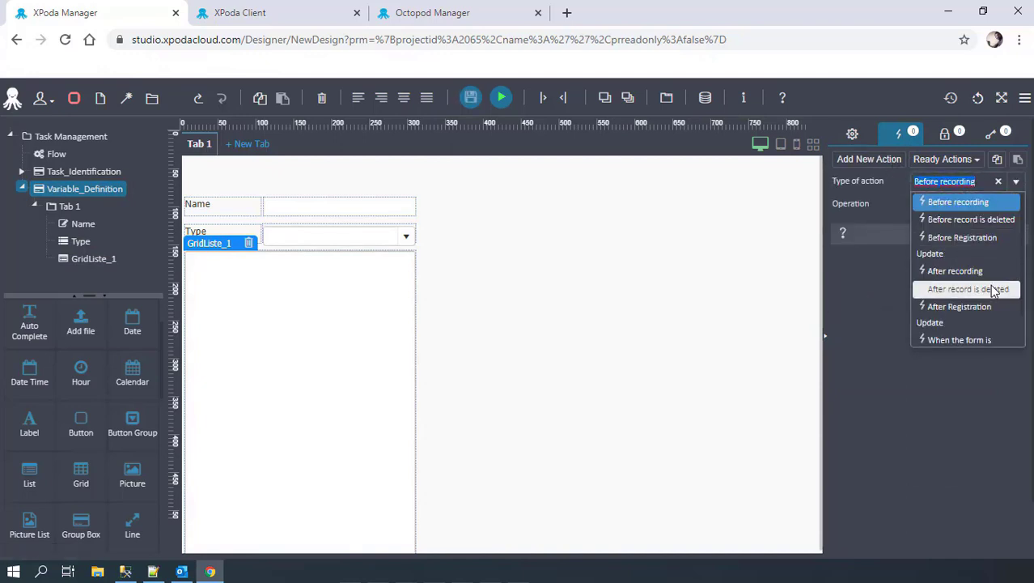
left_click(982, 340)
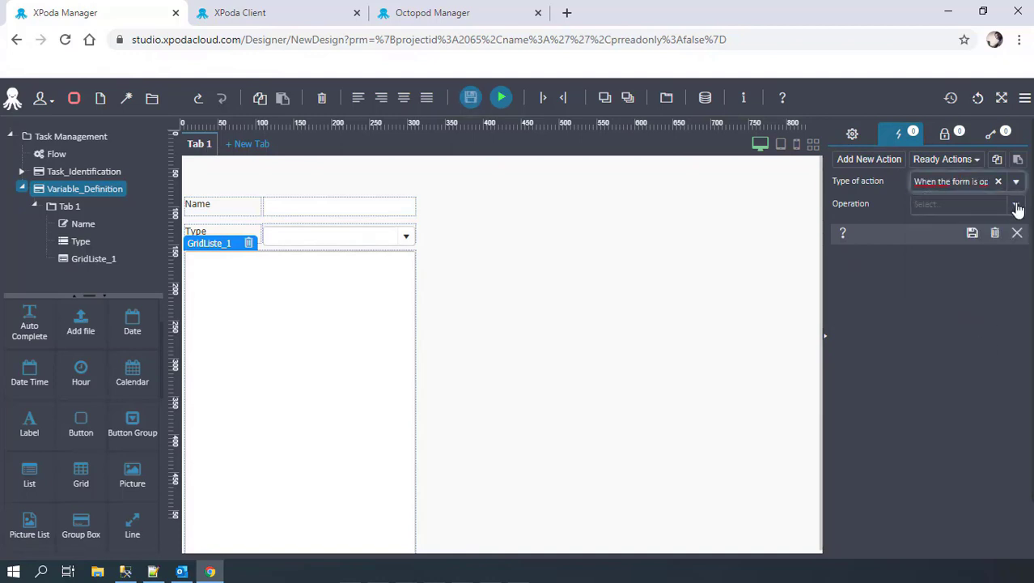
left_click(1016, 205)
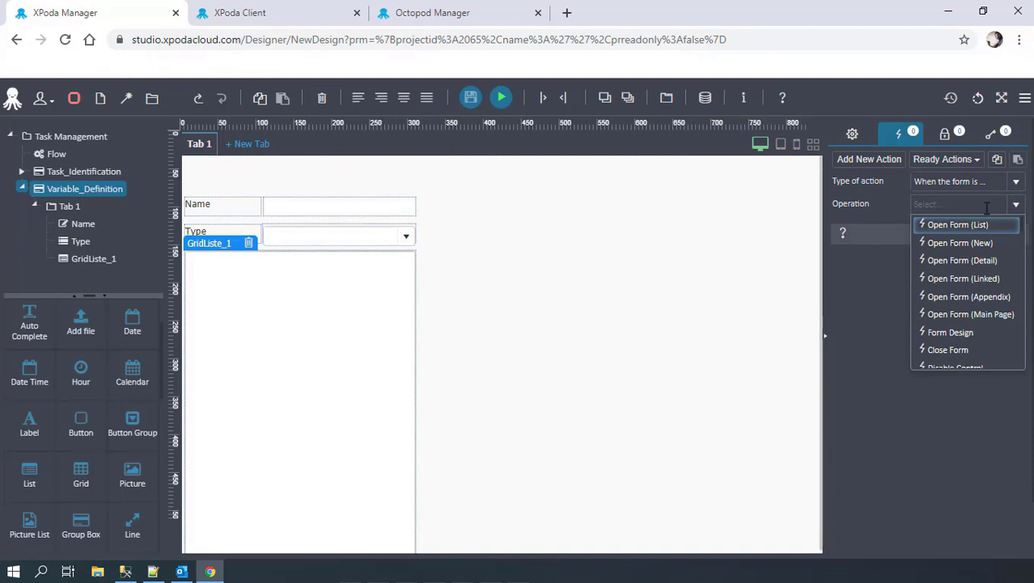
type("upda")
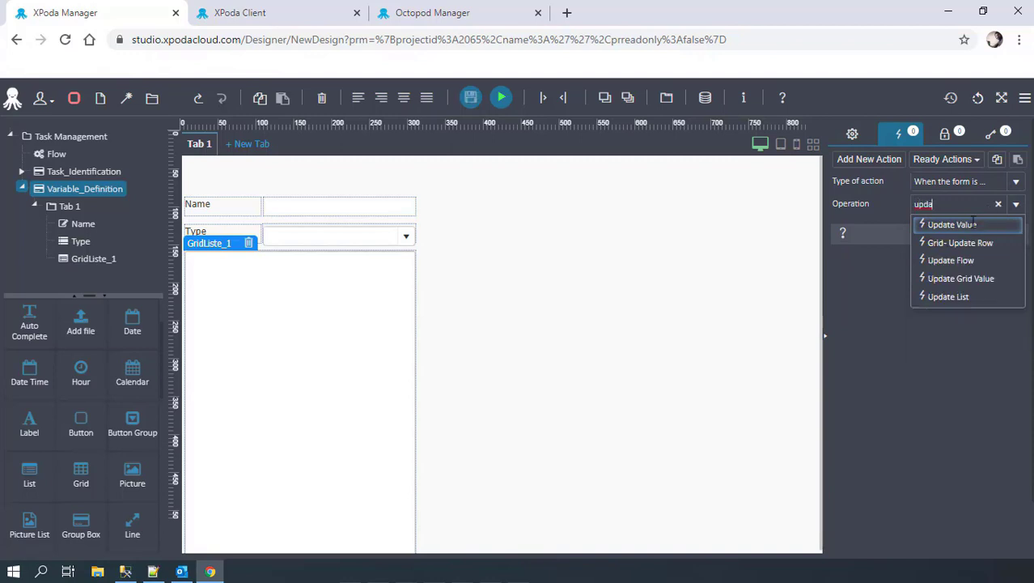
left_click(974, 223)
- Set the action's value area to GridListe_1 and save the action
left_click(944, 271)
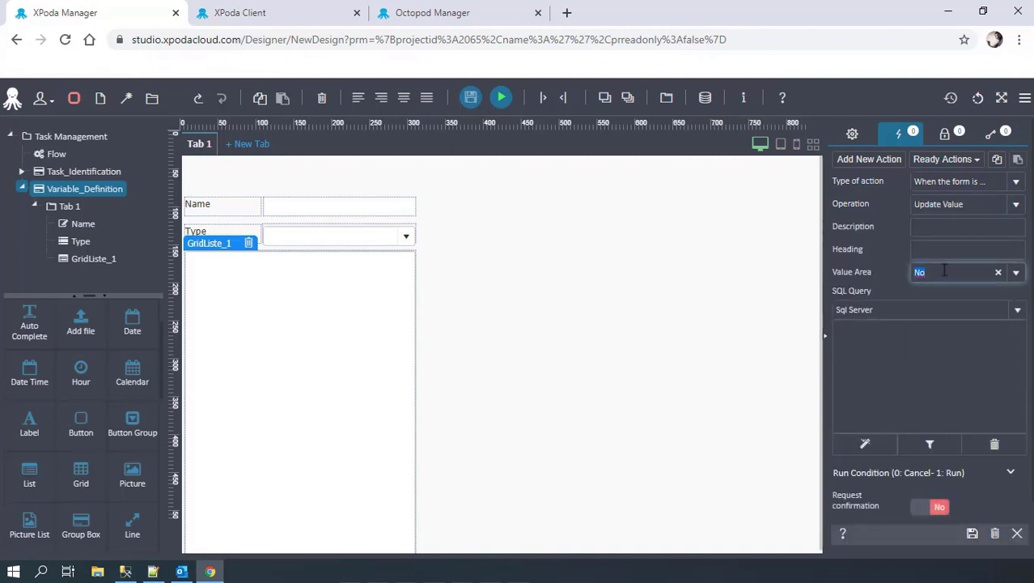
type("lis")
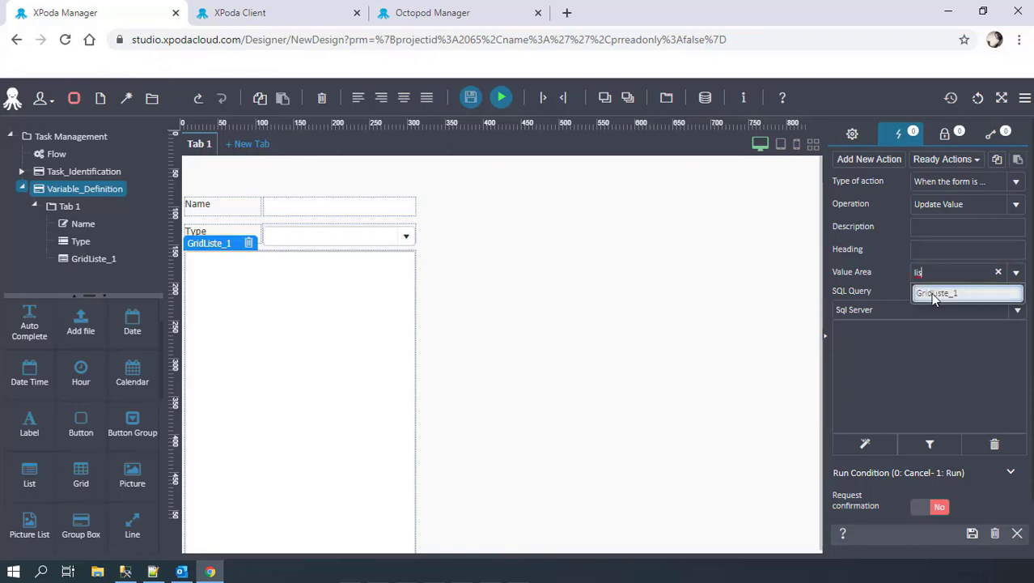
left_click(936, 296)
scroll(989, 471, "down", 1)
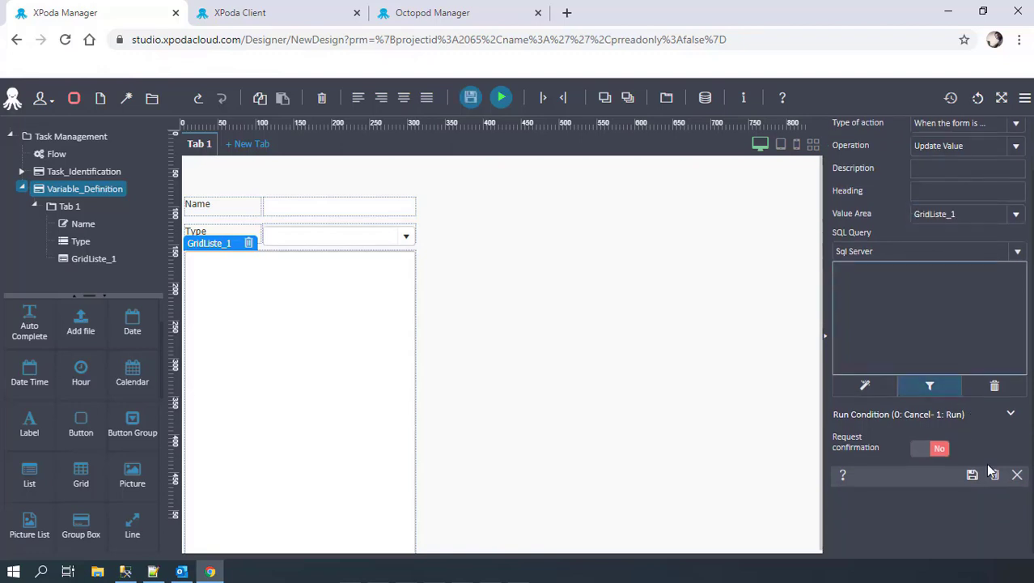
left_click(972, 475)
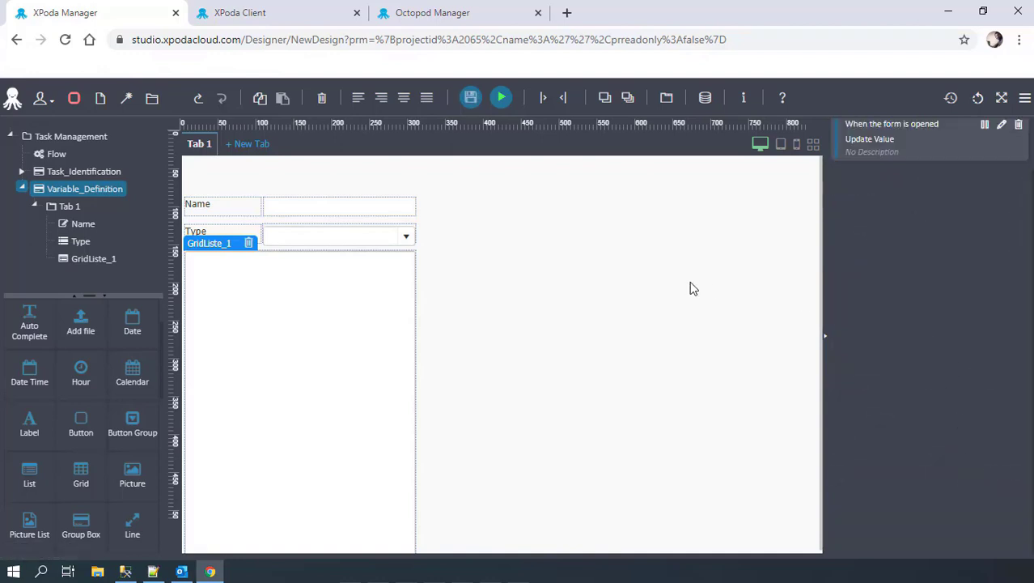
scroll(922, 261, "up", 1)
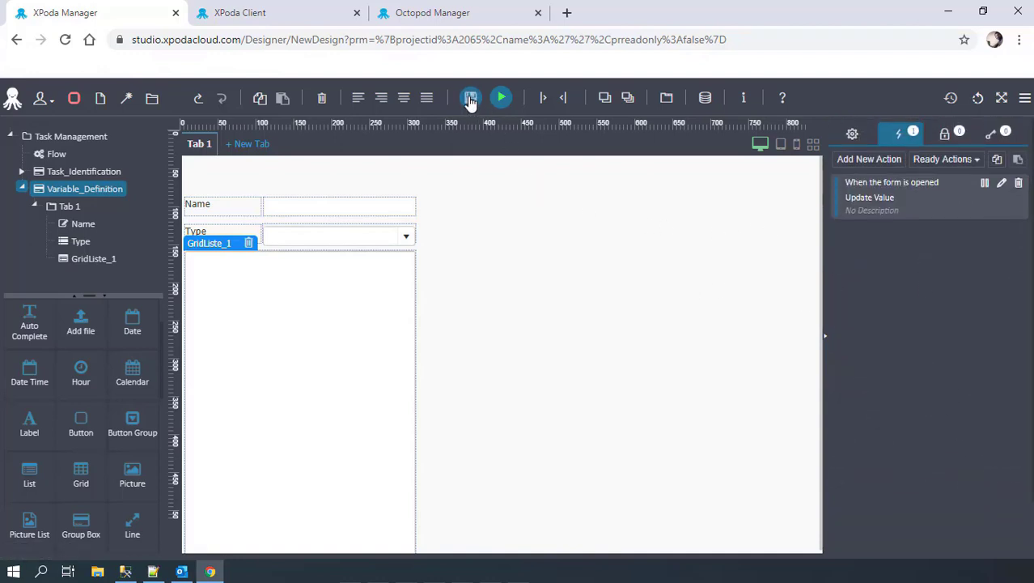
- Save the form design, switch to the XPoda Client browser page and reload it
left_click(471, 99)
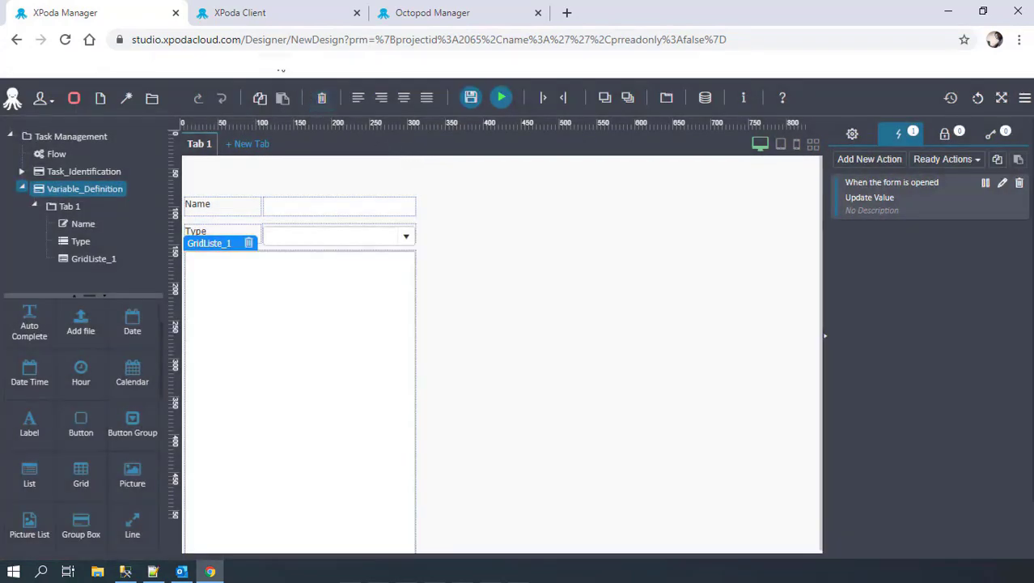
left_click(239, 14)
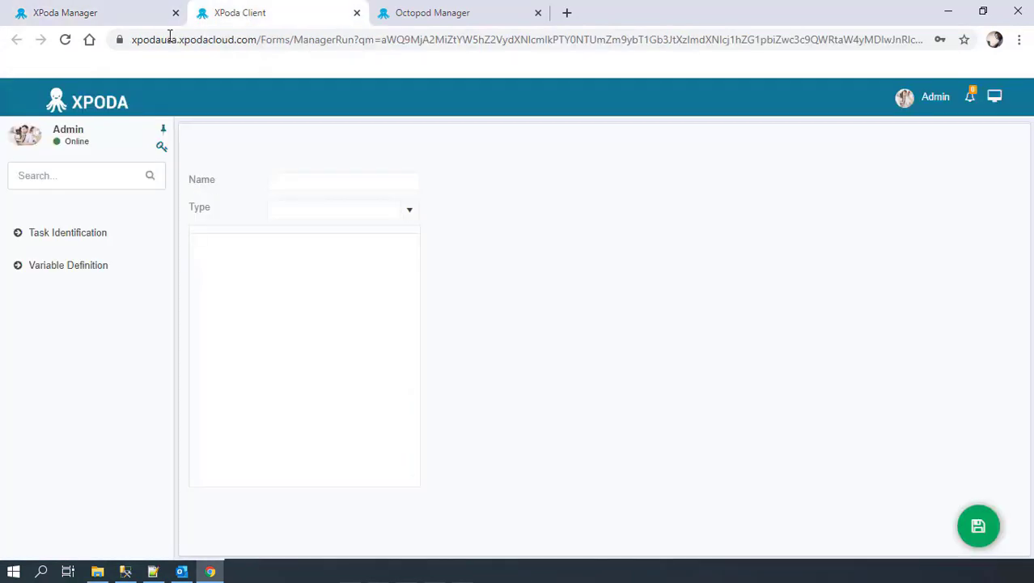
left_click(66, 41)
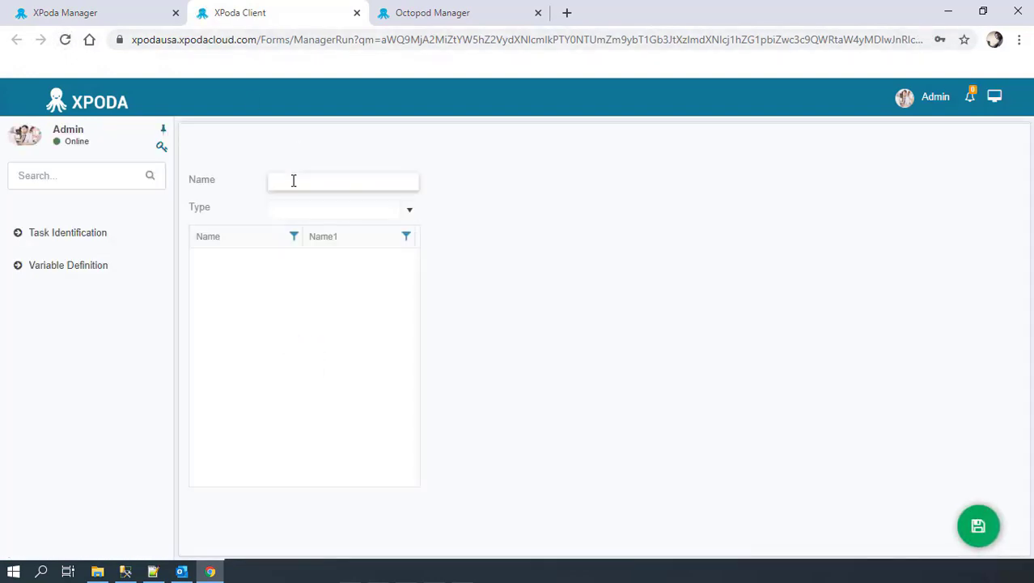
- Save a variable record named Task Type with no type and reload the page
left_click(294, 181)
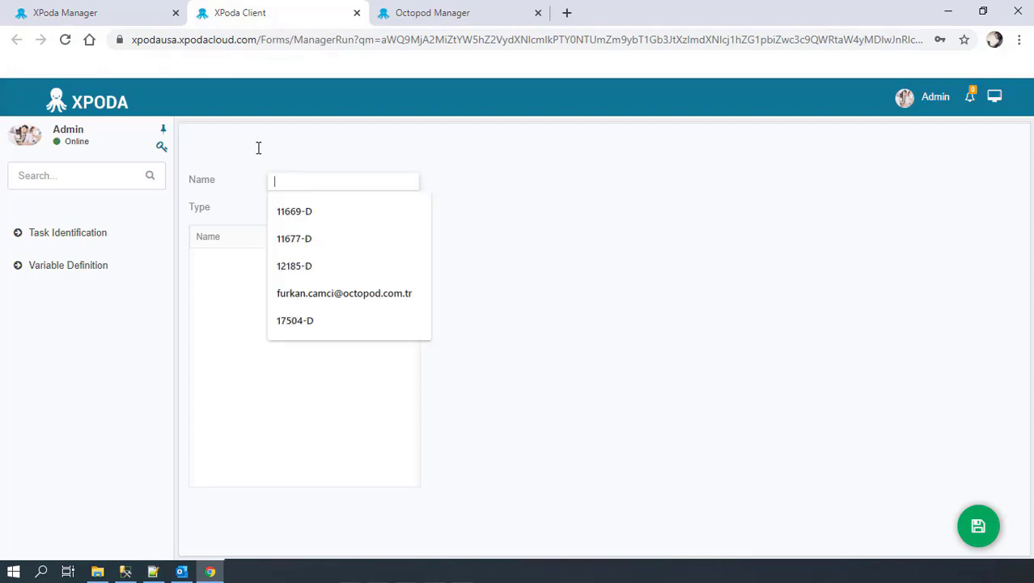
type("Task Type")
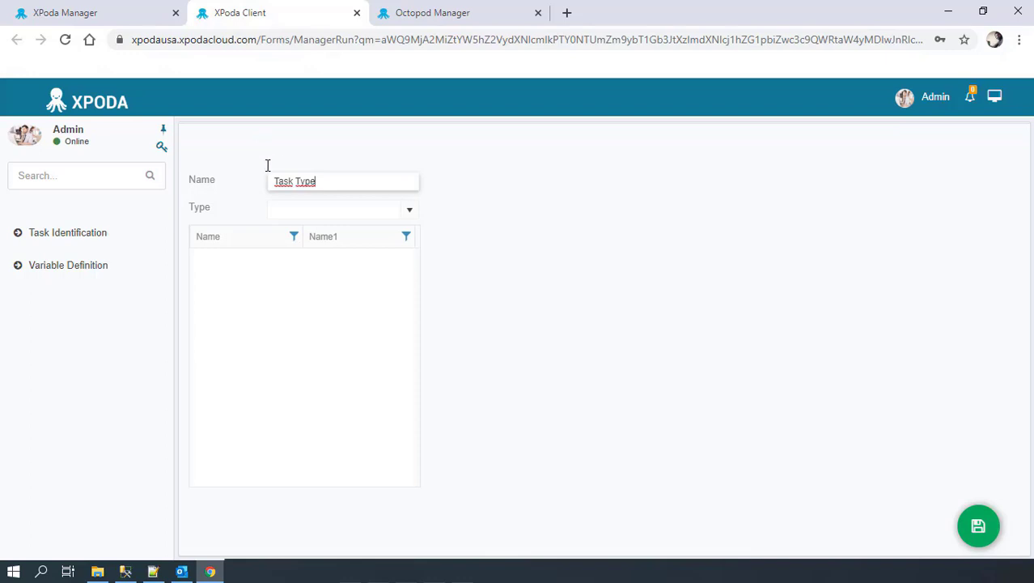
left_click(409, 211)
left_click(410, 211)
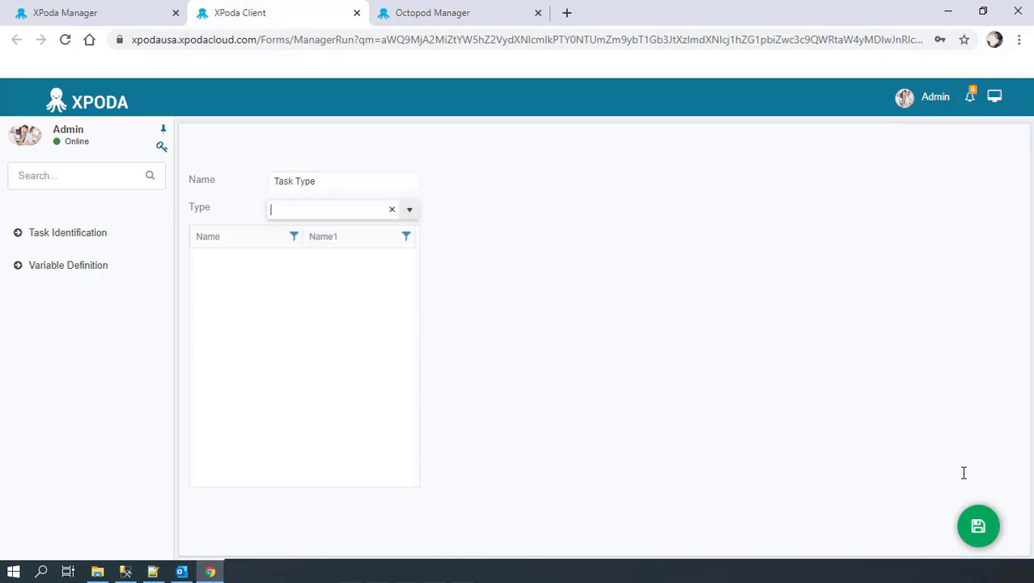
left_click(985, 527)
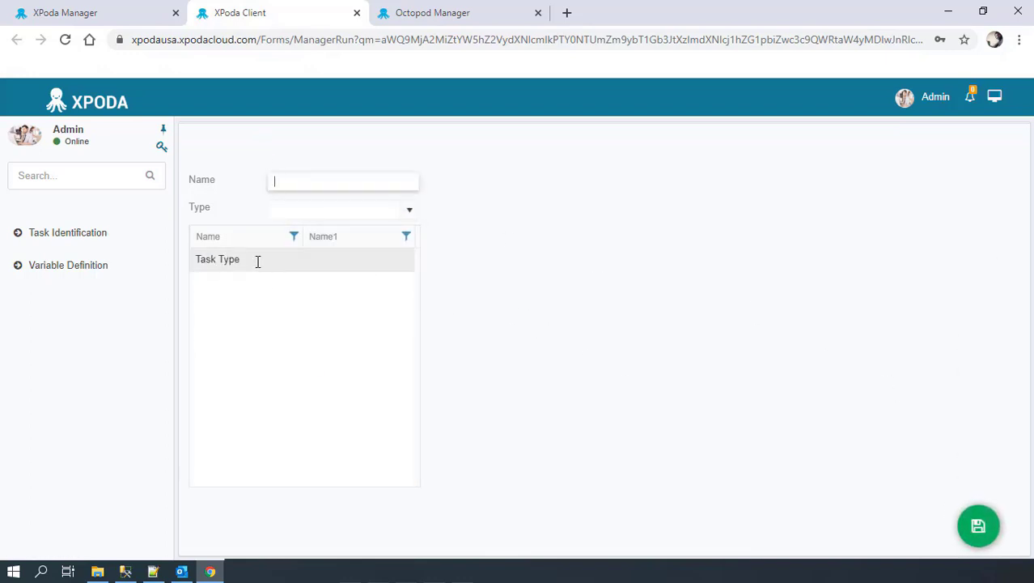
key("Tab")
left_click(64, 39)
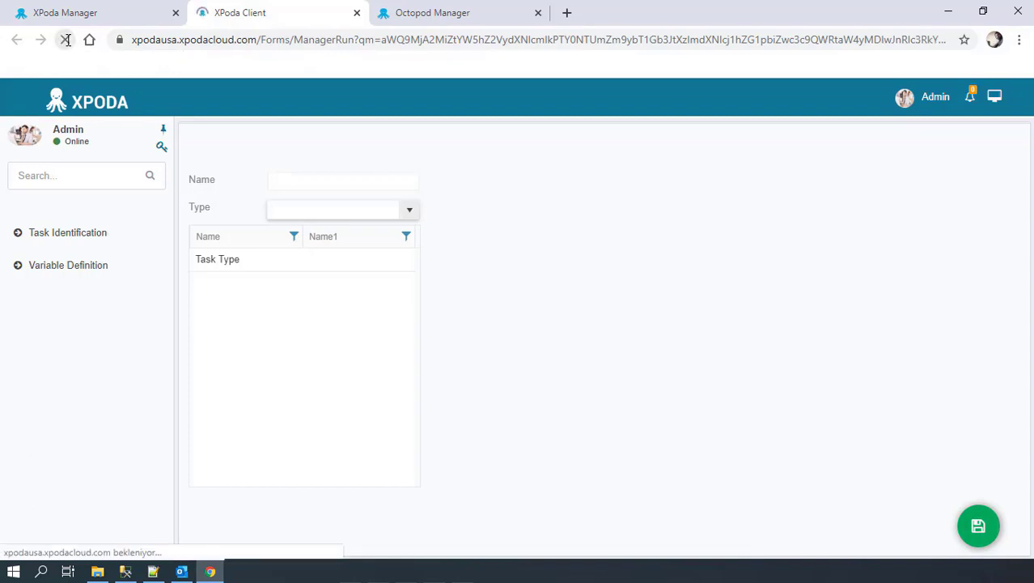
- Save a variable record named Design with the type Task Type
left_click(411, 208)
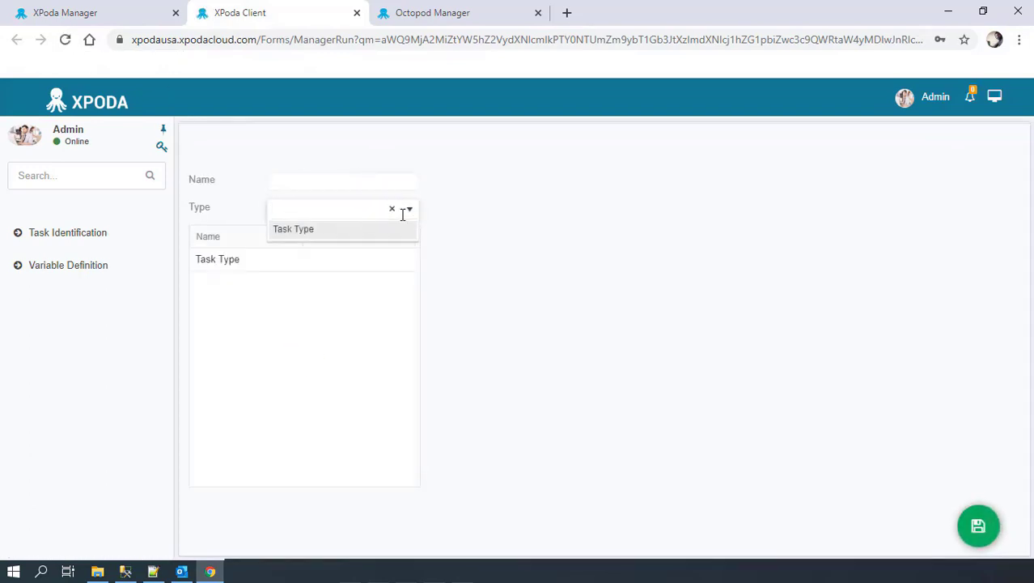
left_click(293, 226)
left_click(333, 179)
type("Design")
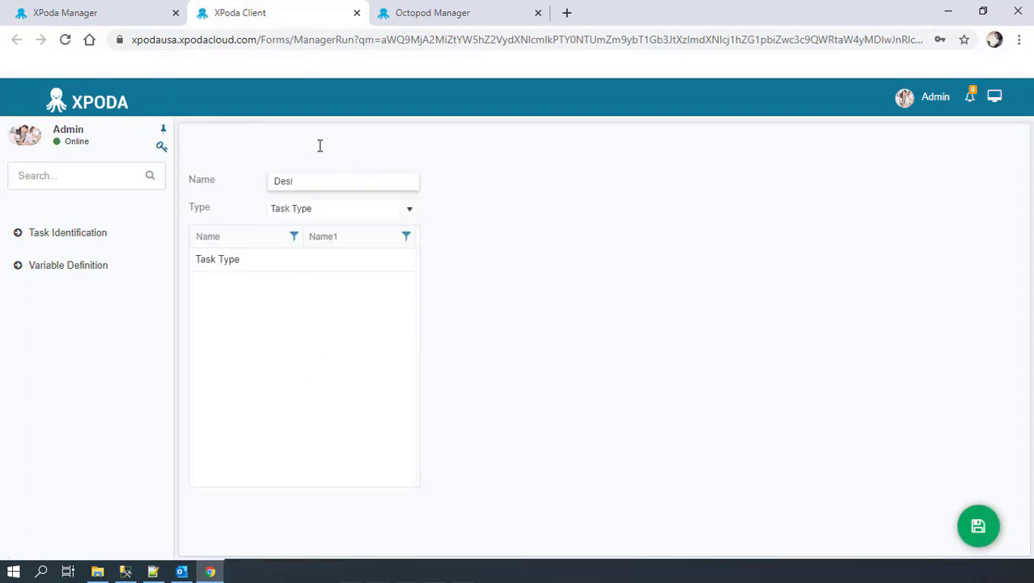
left_click(979, 525)
- Save two more variable records, Management and Development, both with the type Task Type
left_click(411, 209)
left_click(293, 225)
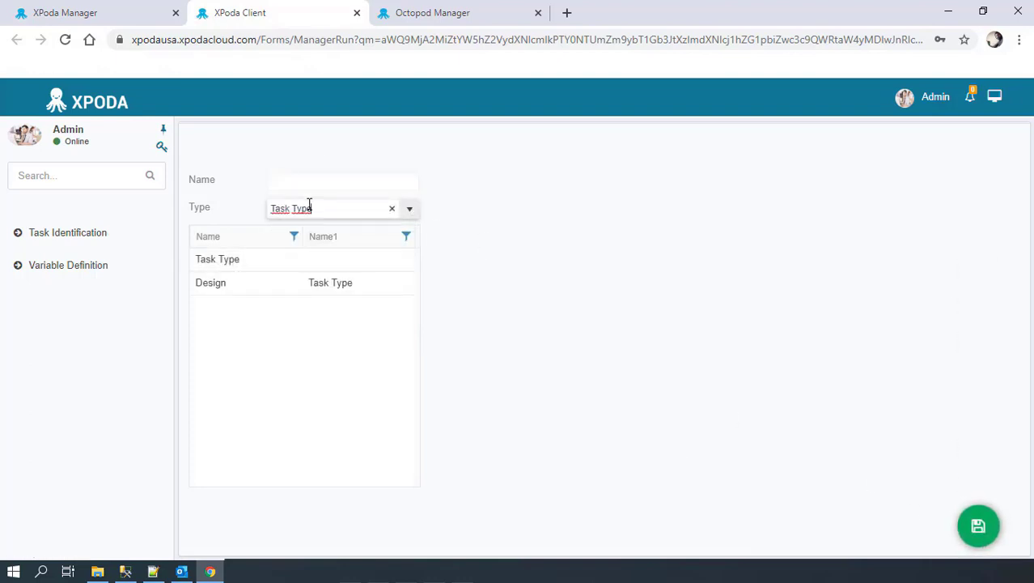
left_click(293, 180)
type("Management")
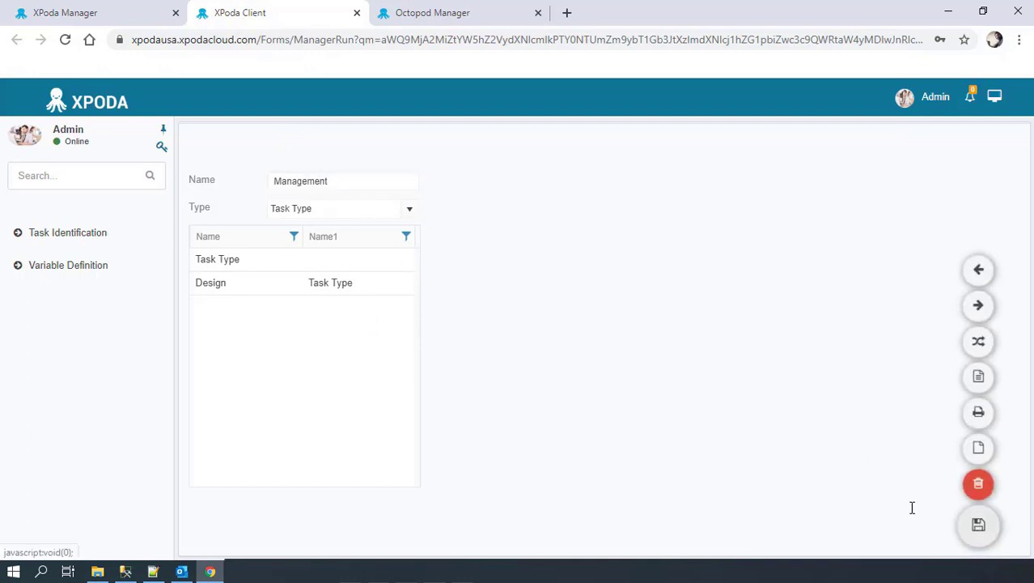
left_click(978, 525)
type("Develop")
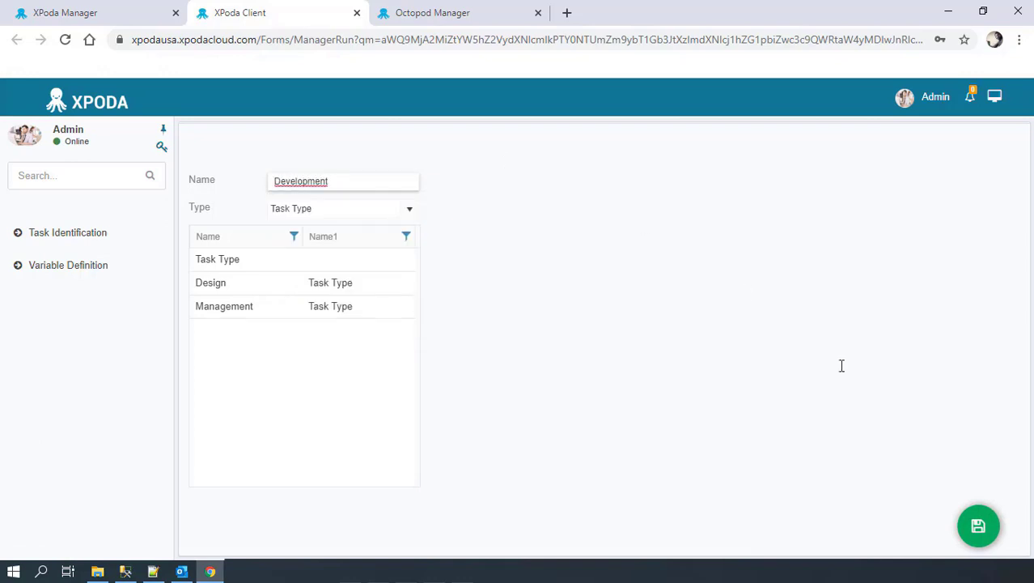
left_click(978, 525)
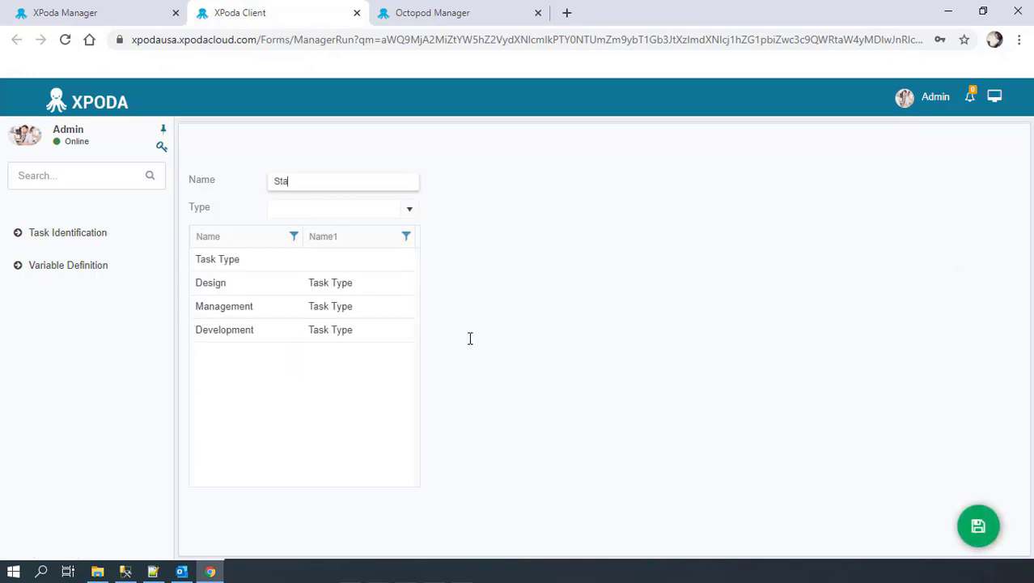
- Save a variable record named Status with no type, plus a record named New with the type Status
left_click(979, 525)
left_click(402, 208)
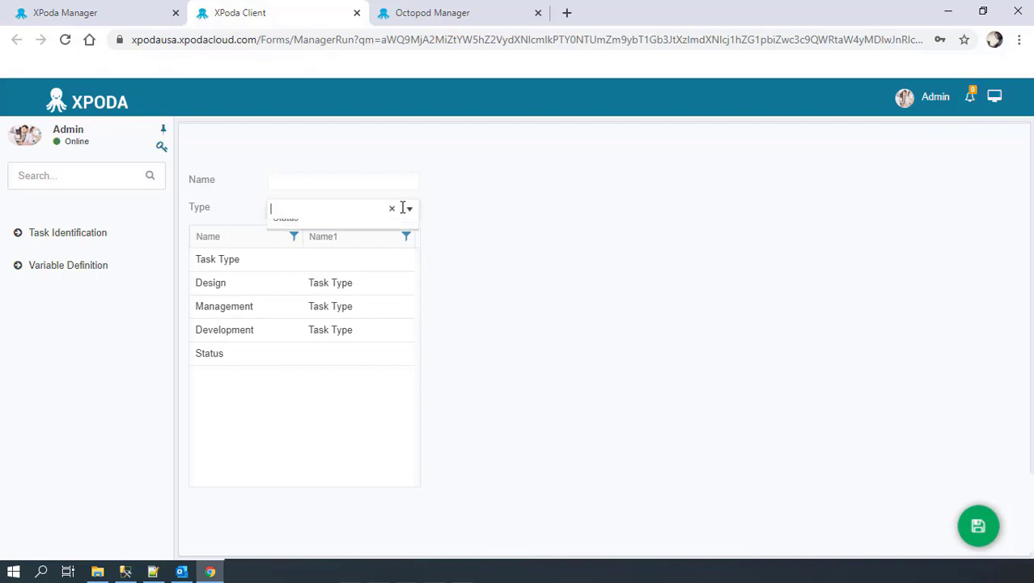
left_click(333, 248)
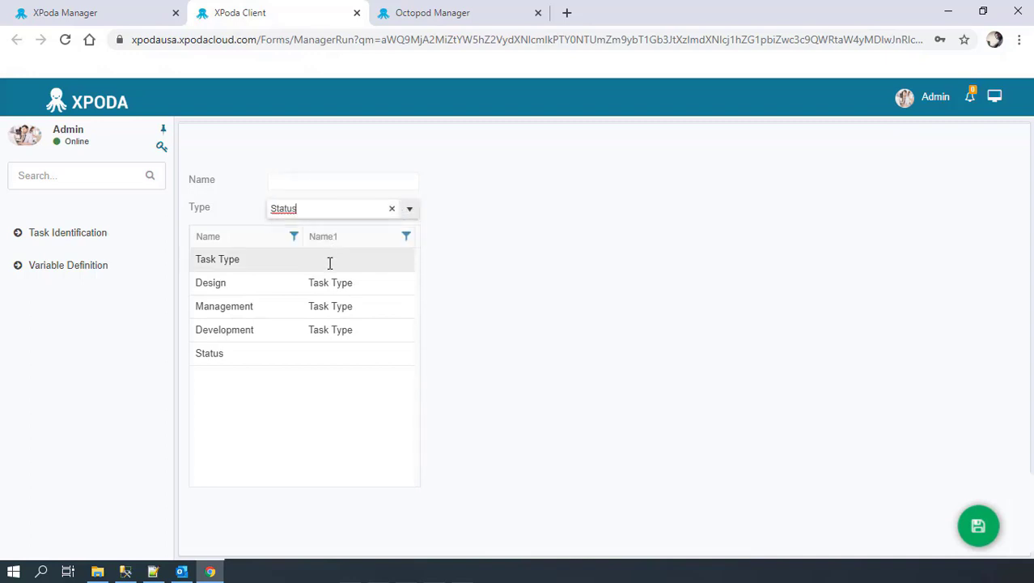
left_click(309, 179)
type("NE")
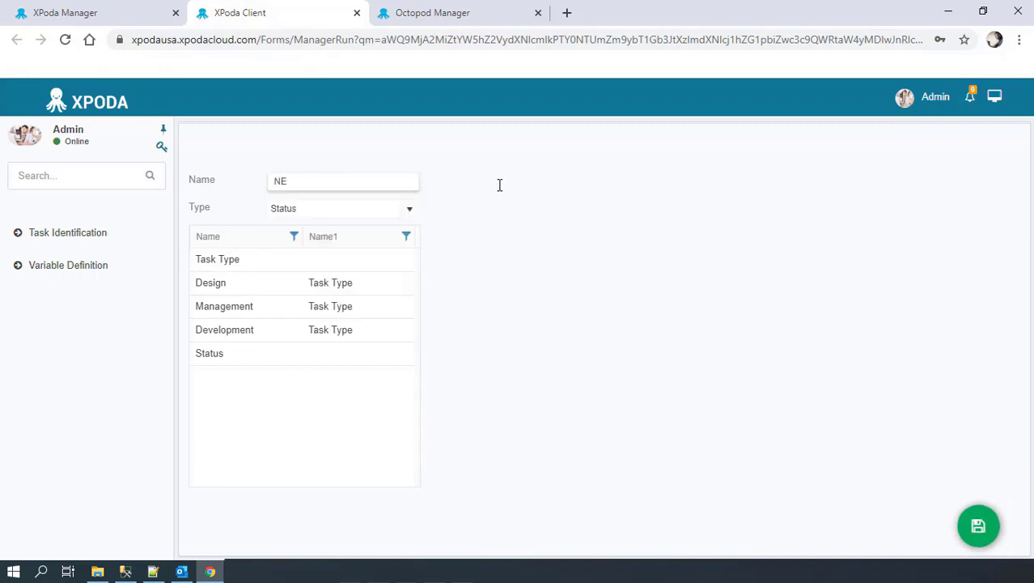
left_click(979, 525)
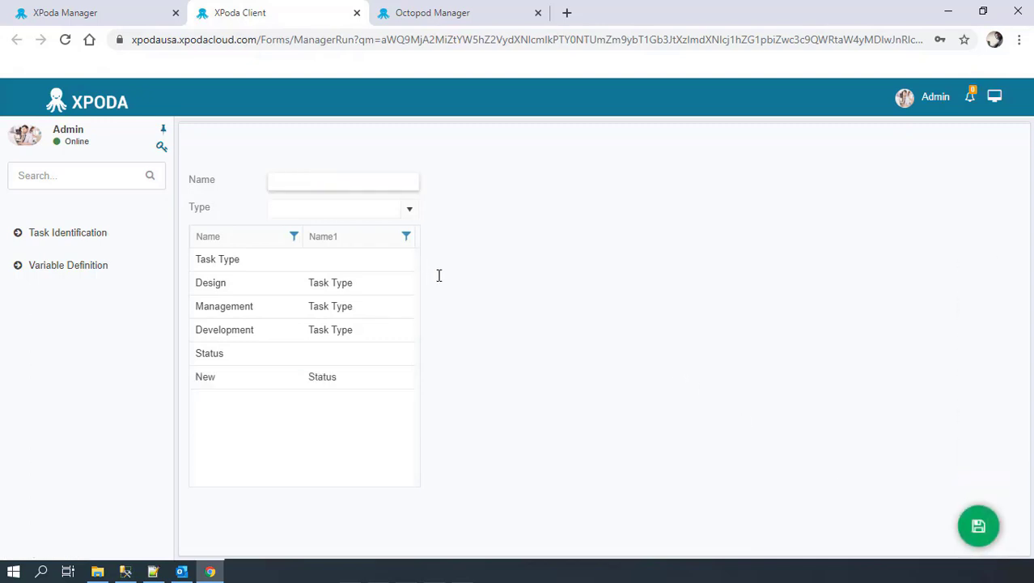
- Save a variable record named In Progress with the type Status
left_click(409, 208)
left_click(335, 246)
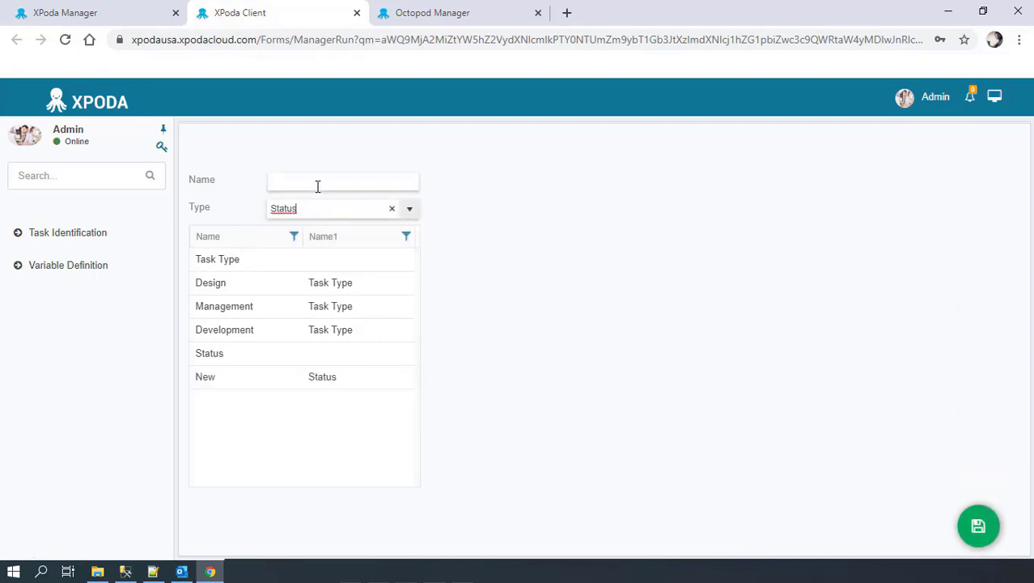
left_click(316, 183)
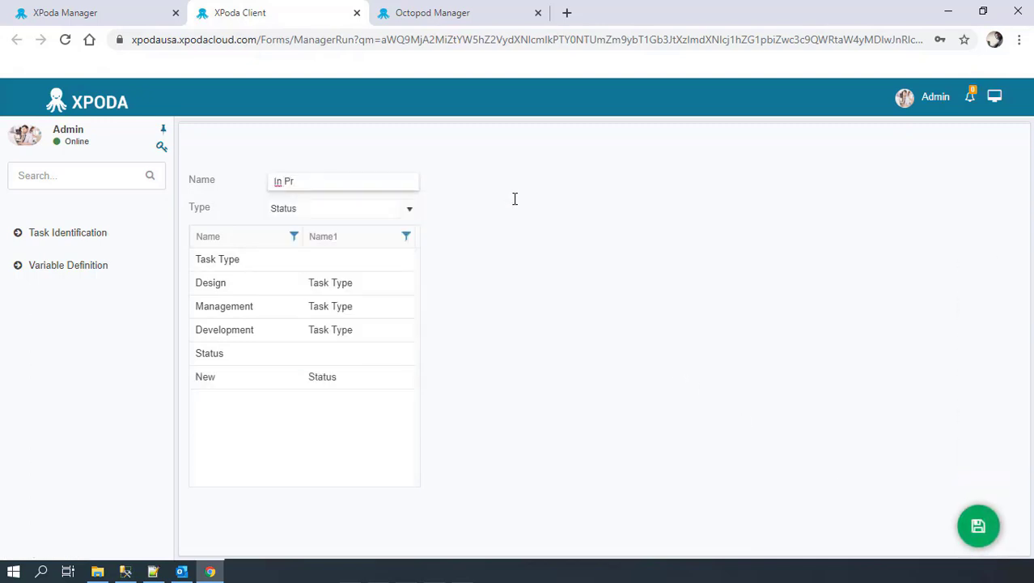
left_click(978, 526)
- Save a variable record named Done with the type Status
left_click(402, 207)
left_click(317, 246)
left_click(324, 186)
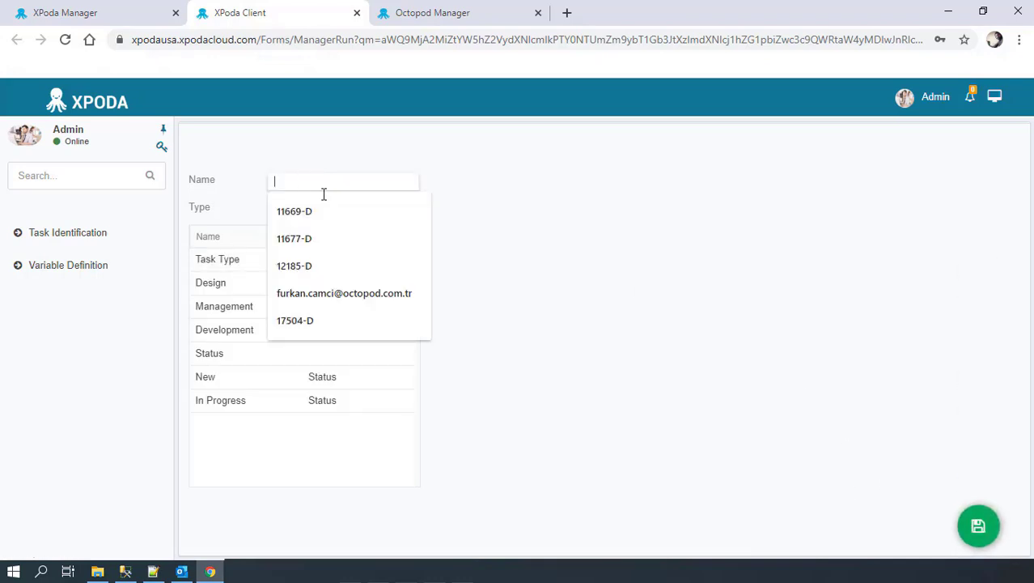
type("Done")
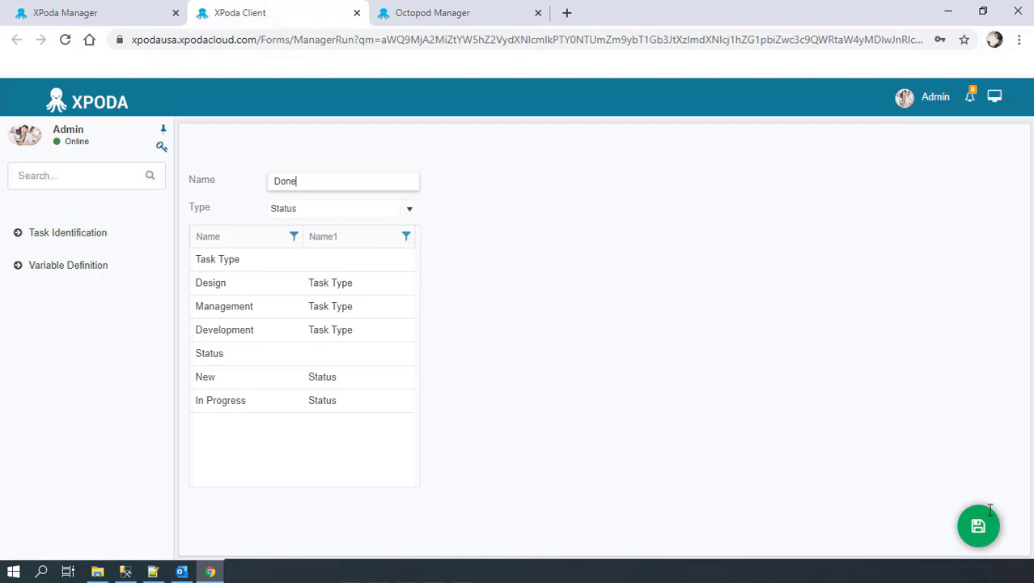
left_click(984, 523)
- Save a variable record named Canceled with the type Status
left_click(403, 208)
left_click(307, 245)
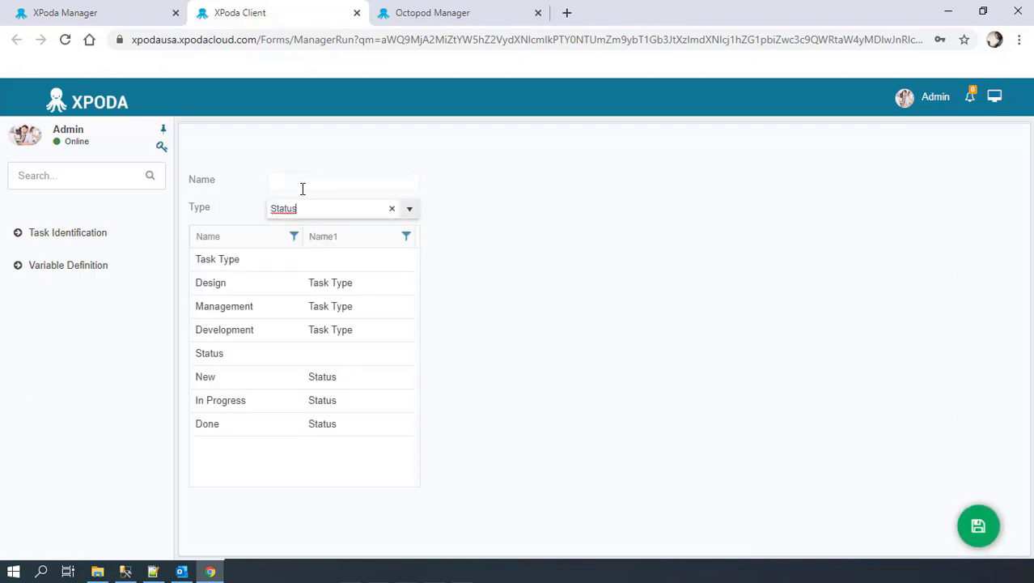
left_click(303, 186)
type("Canceled")
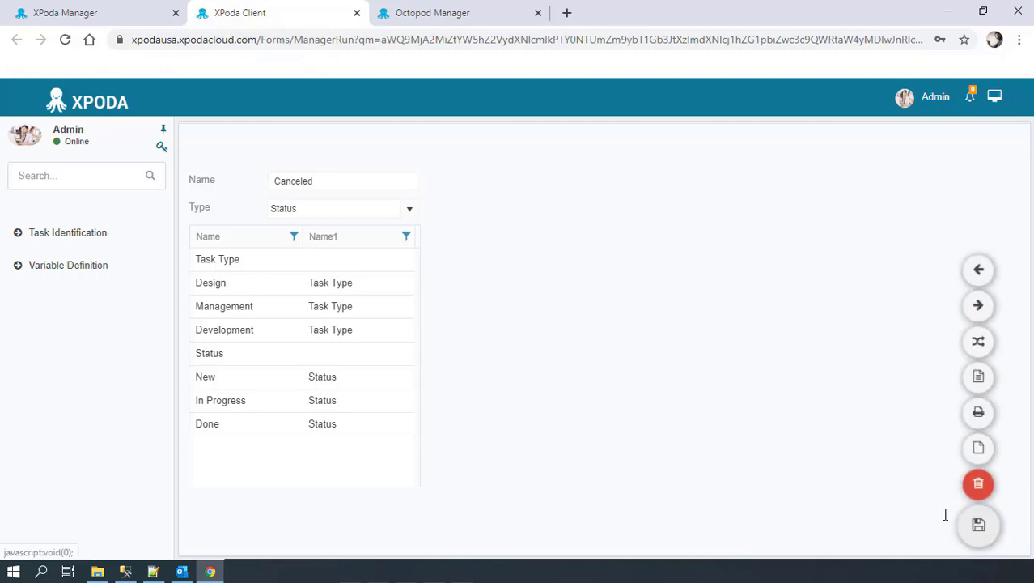
left_click(979, 525)
- Save a variable record named Priority with no type
left_click(329, 182)
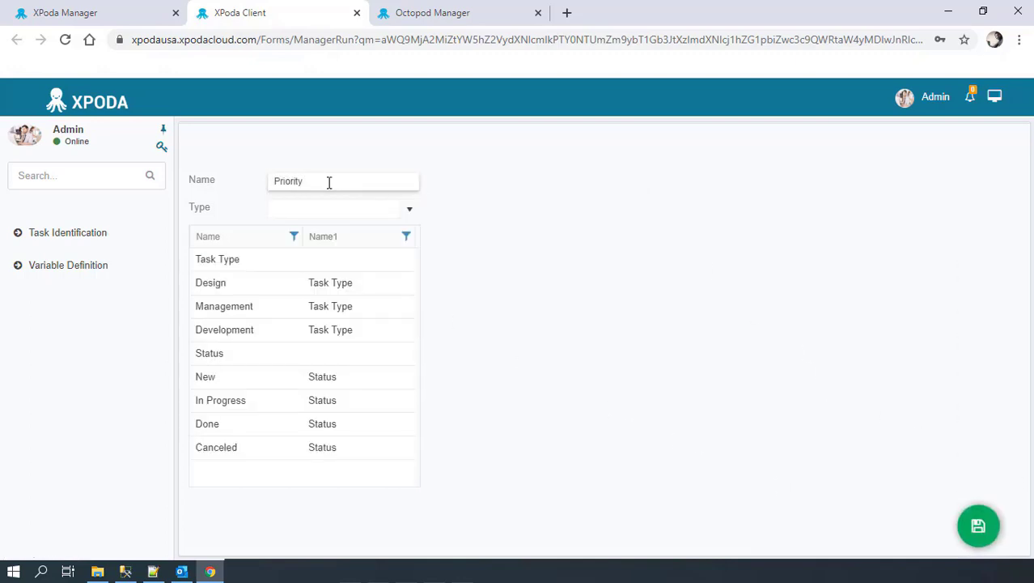
type("Priority")
left_click(979, 526)
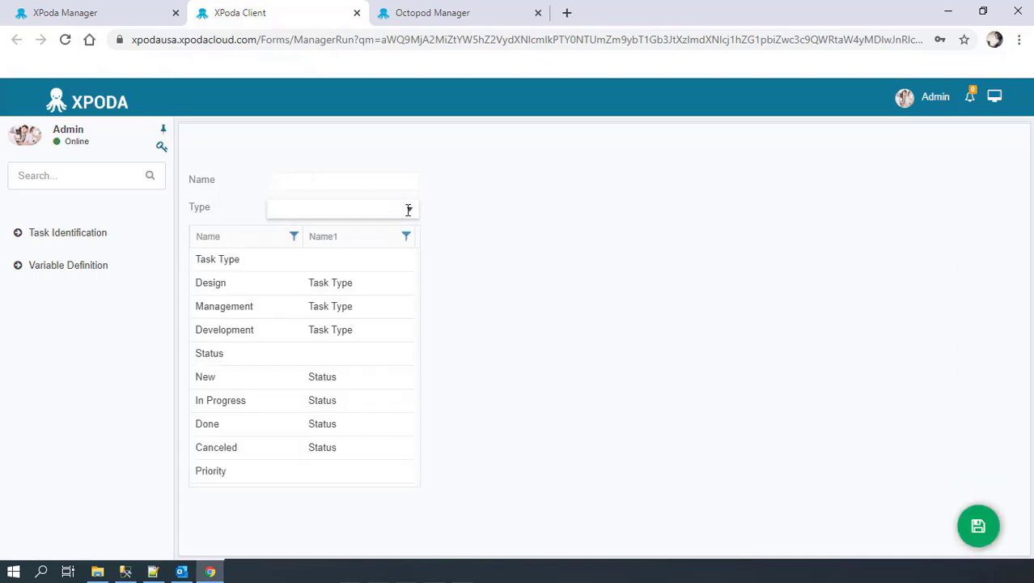
- Save a variable record named High with the type Priority
left_click(392, 185)
type("High")
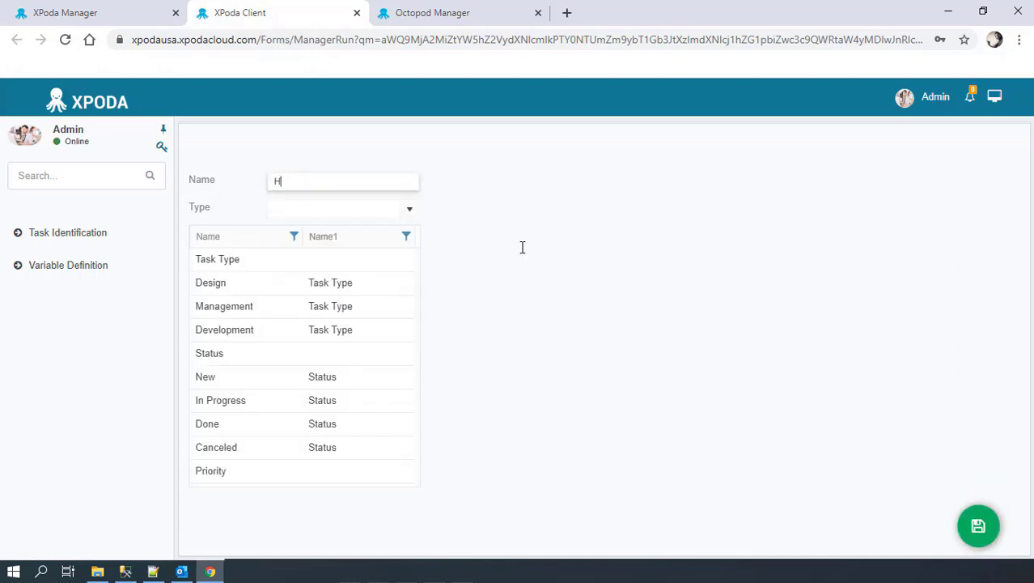
left_click(409, 208)
left_click(339, 264)
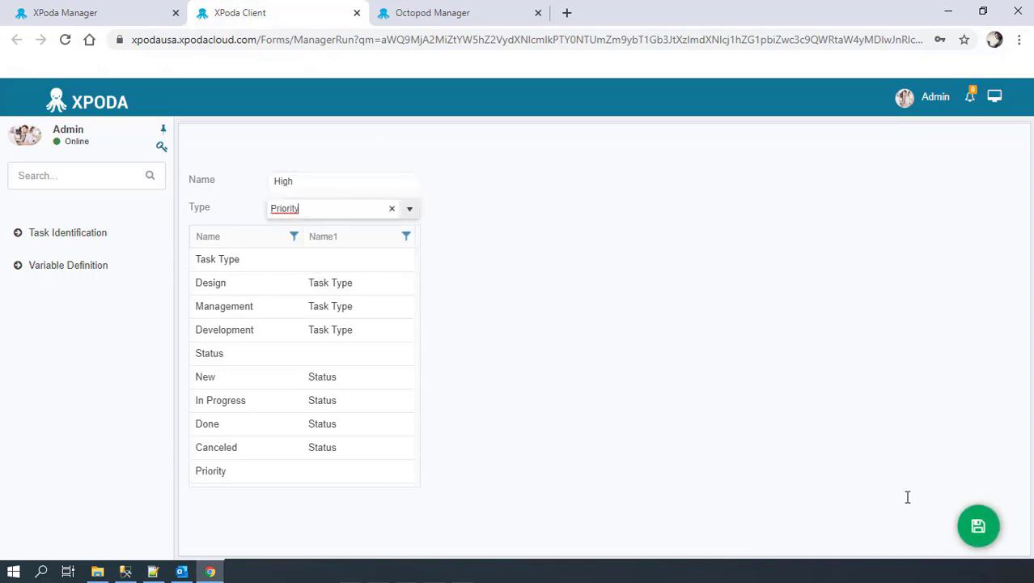
left_click(979, 525)
- Save a variable record named Low with the type Priority and look through the list of records
left_click(410, 208)
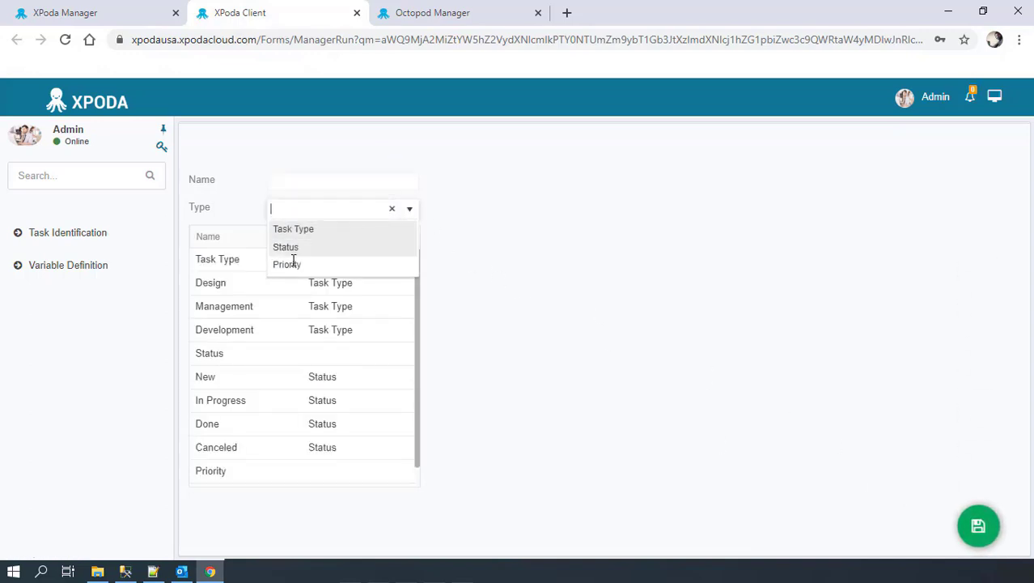
left_click(288, 262)
left_click(325, 185)
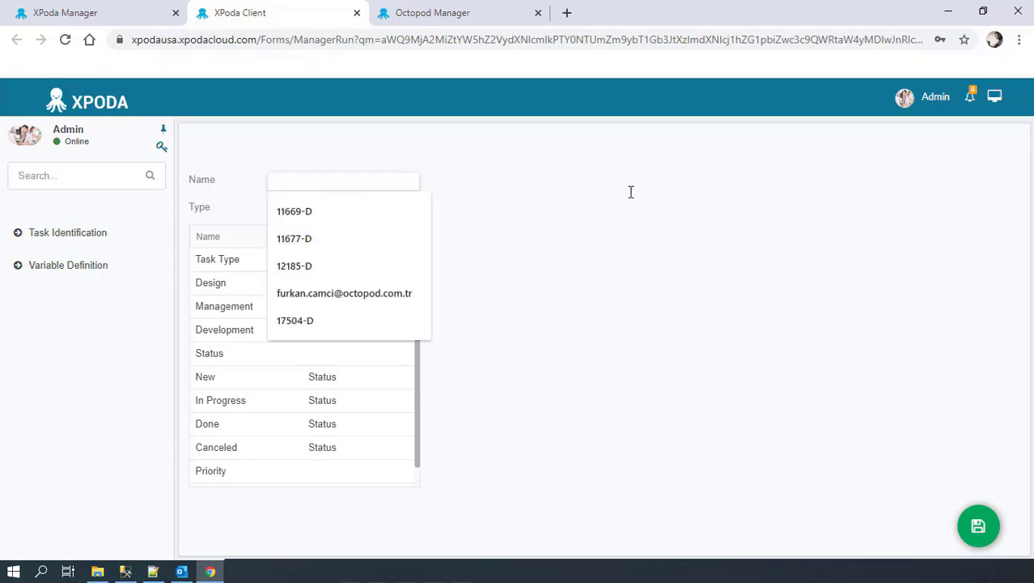
type("Low")
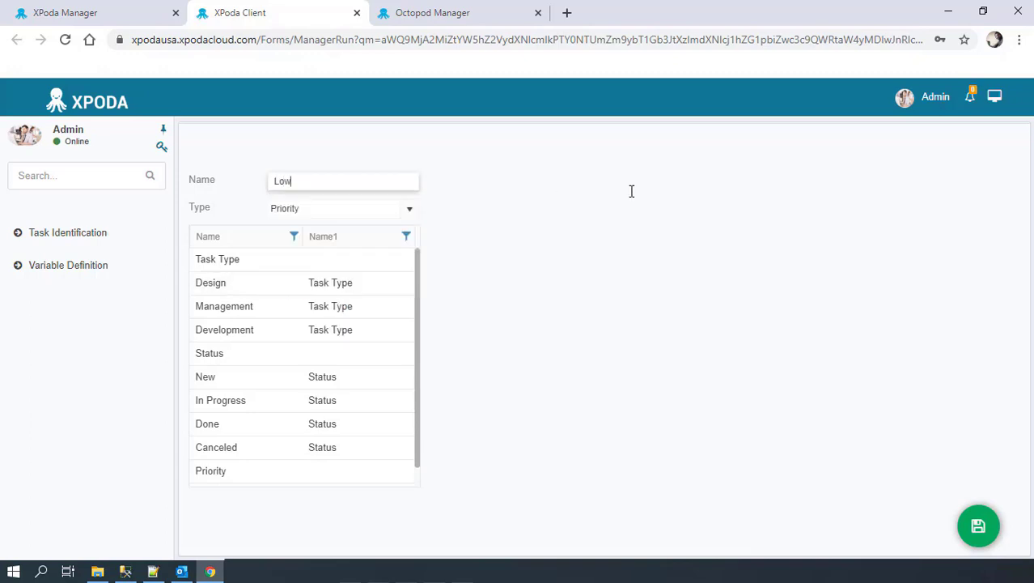
left_click(978, 526)
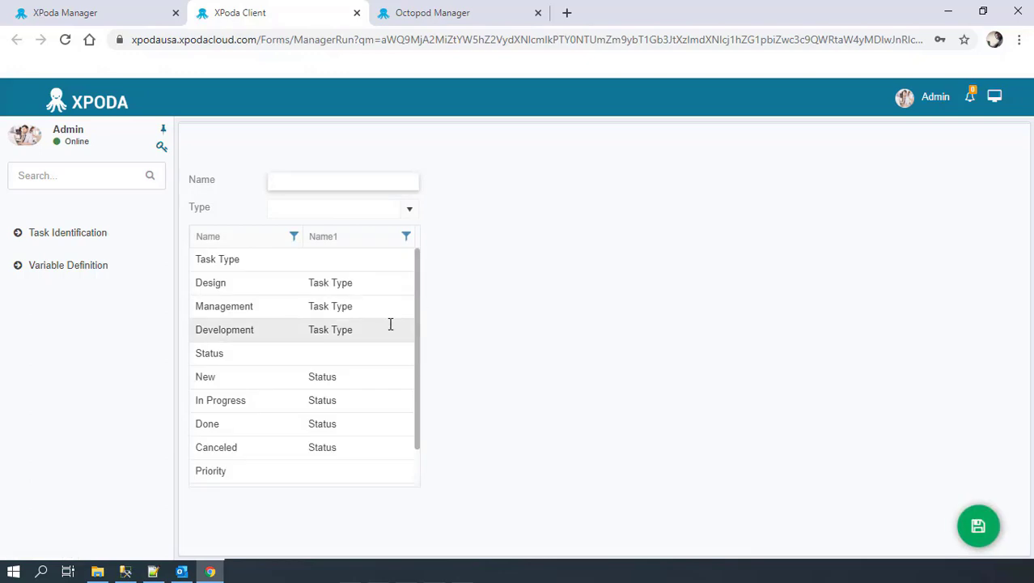
scroll(391, 324, "down", 2)
scroll(390, 321, "up", 2)
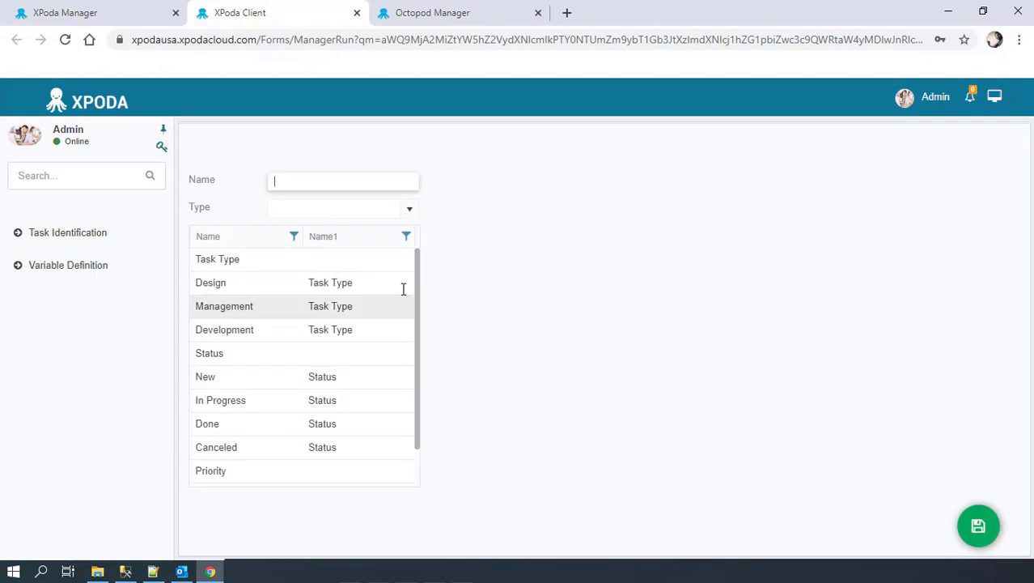
- Switch to XPoda Manager, open the Task_Identification form and set the Task_Type drop-down's field style to SQL Query
left_click(89, 12)
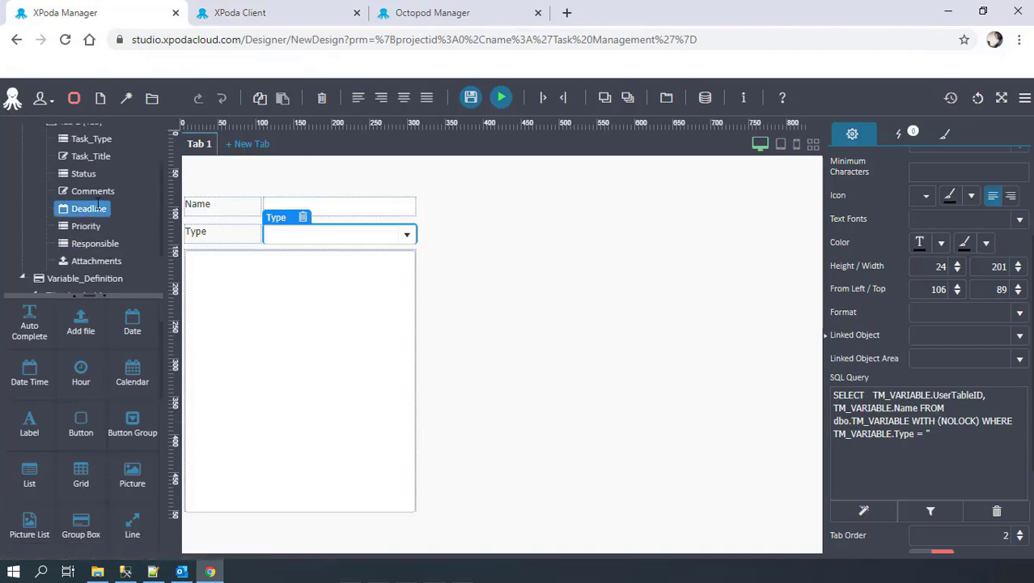
scroll(97, 204, "up", 2)
left_click(83, 171)
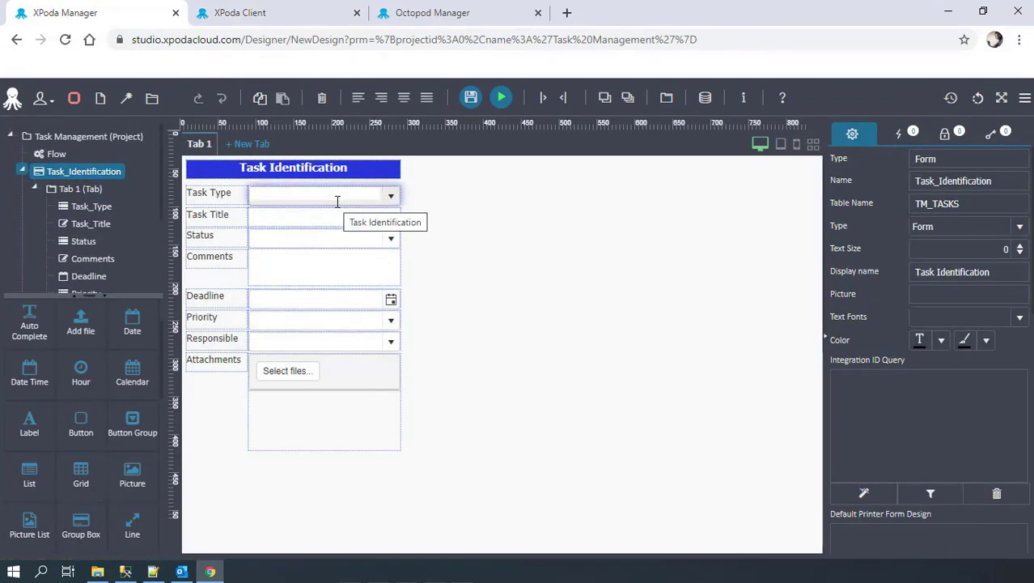
left_click(338, 195)
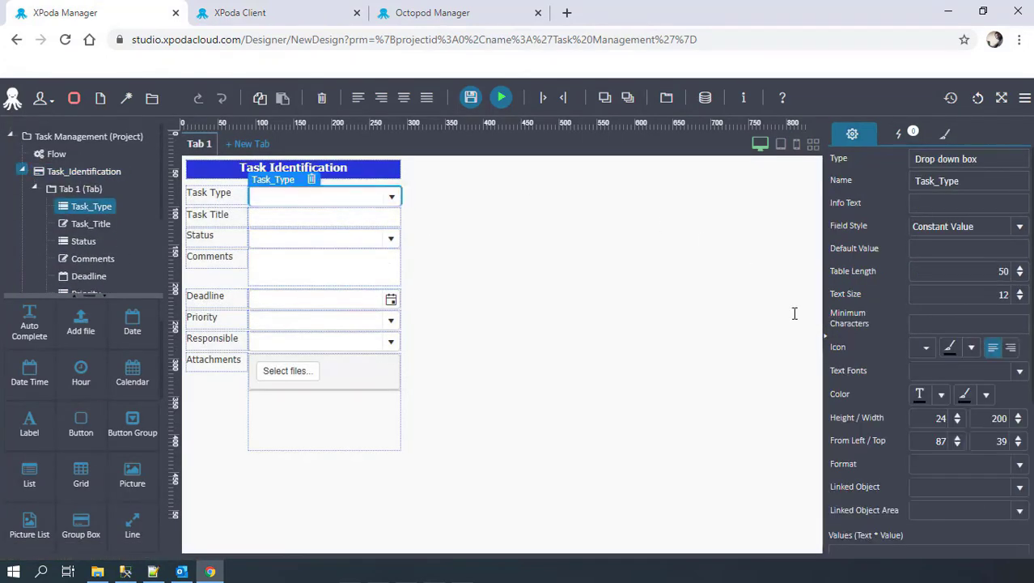
left_click(1018, 226)
left_click(963, 264)
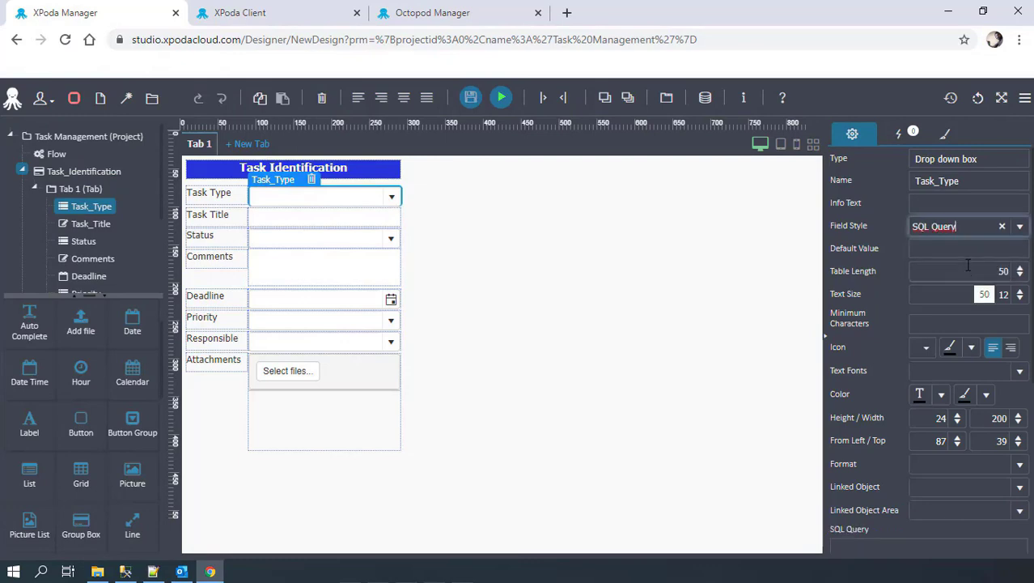
scroll(969, 266, "down", 4)
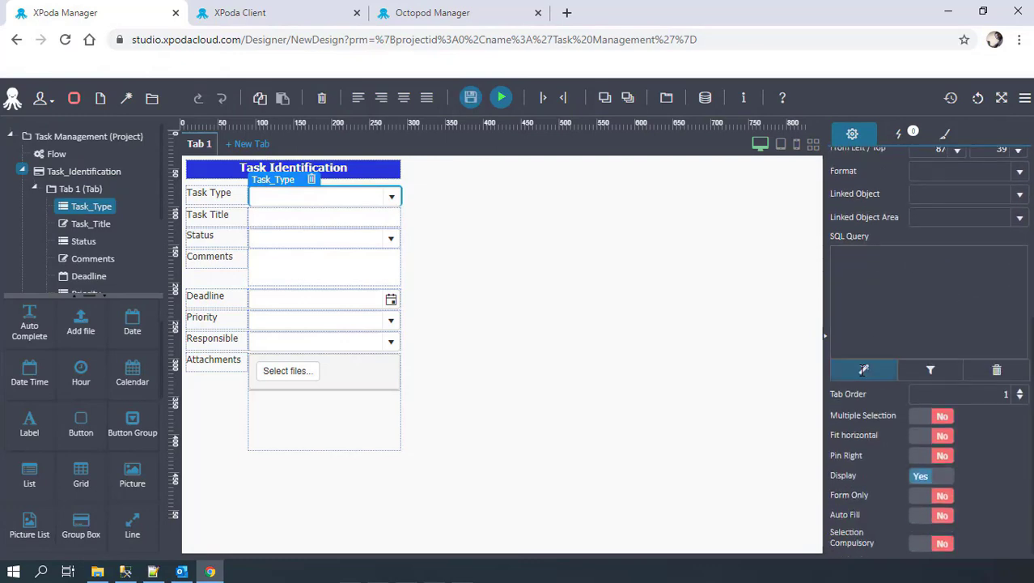
- Start a query for the Task_Type drop-down with the UserTableID, Name and Type columns of the TM_VARIABLE table
left_click(864, 369)
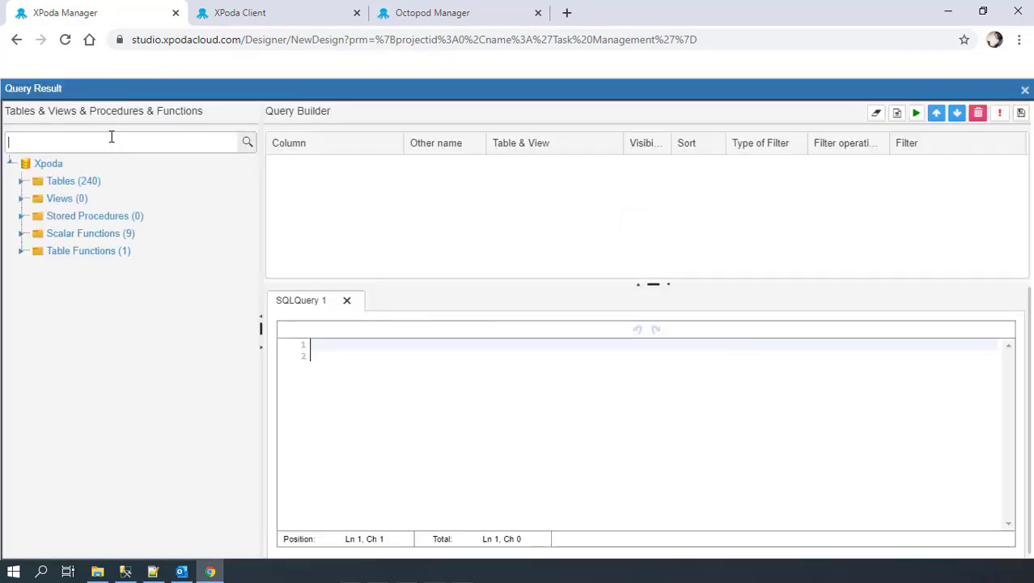
left_click(22, 181)
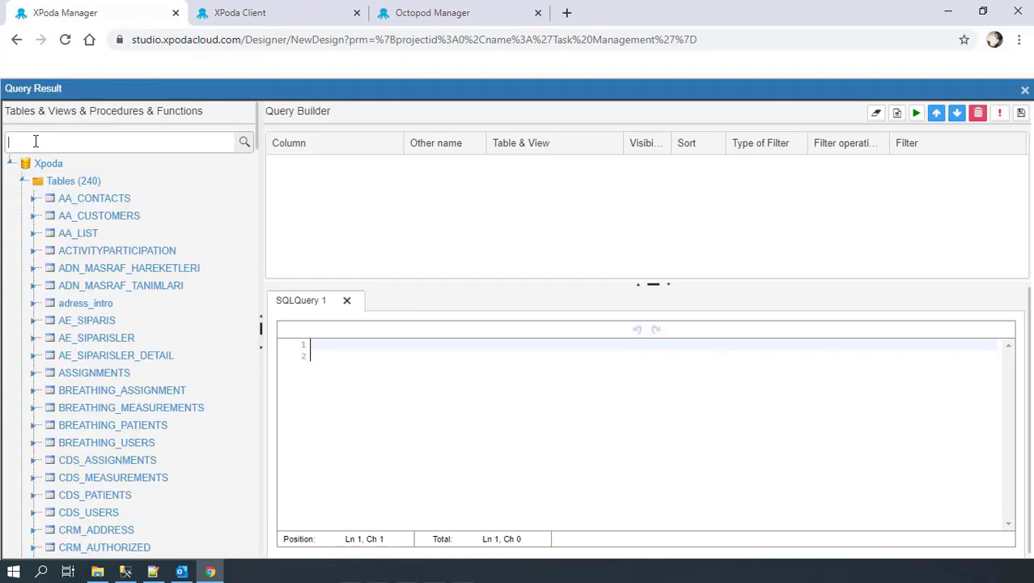
left_click(36, 141)
type("TM_")
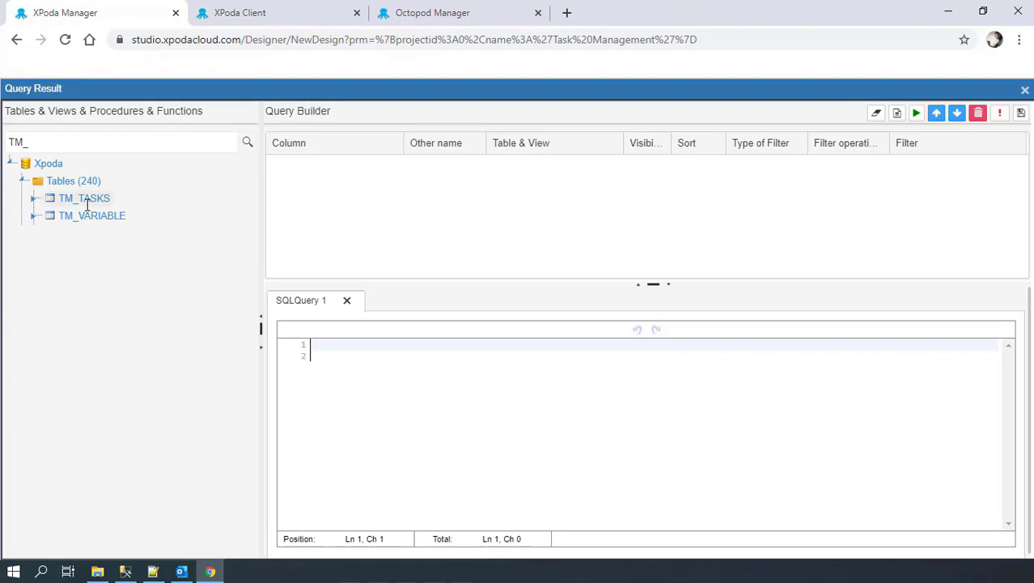
left_click(33, 215)
left_click_drag(105, 233, 332, 181)
left_click_drag(99, 407, 293, 243)
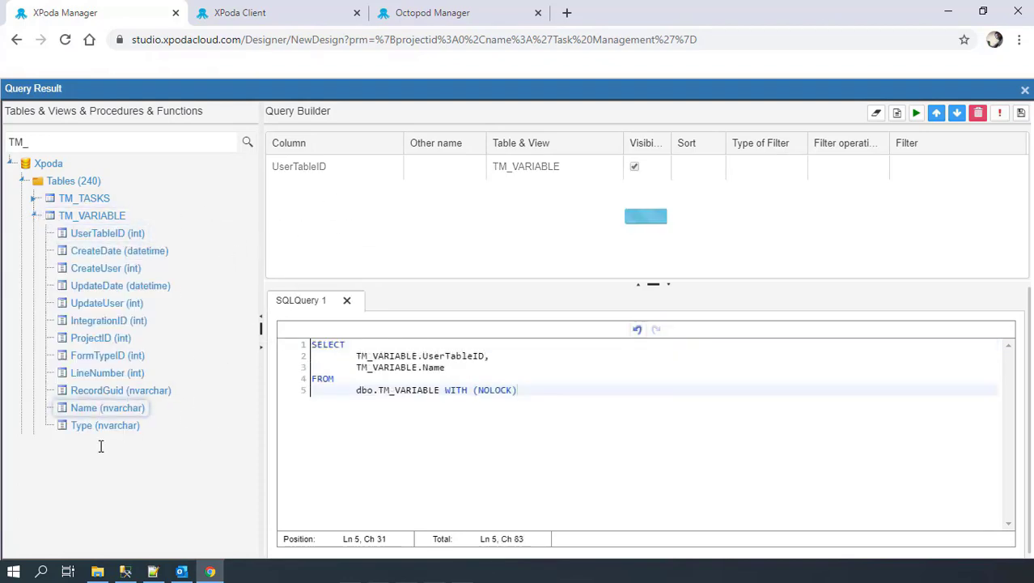
left_click_drag(98, 427, 381, 261)
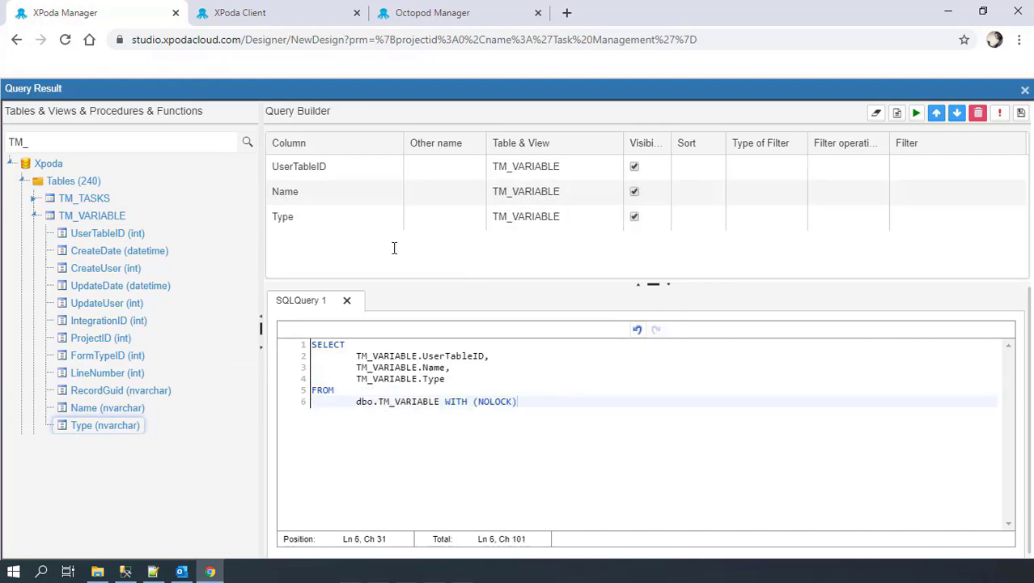
- Run the Task_Type query to check the type values and filter its Type column to equal 1
left_click(1000, 113)
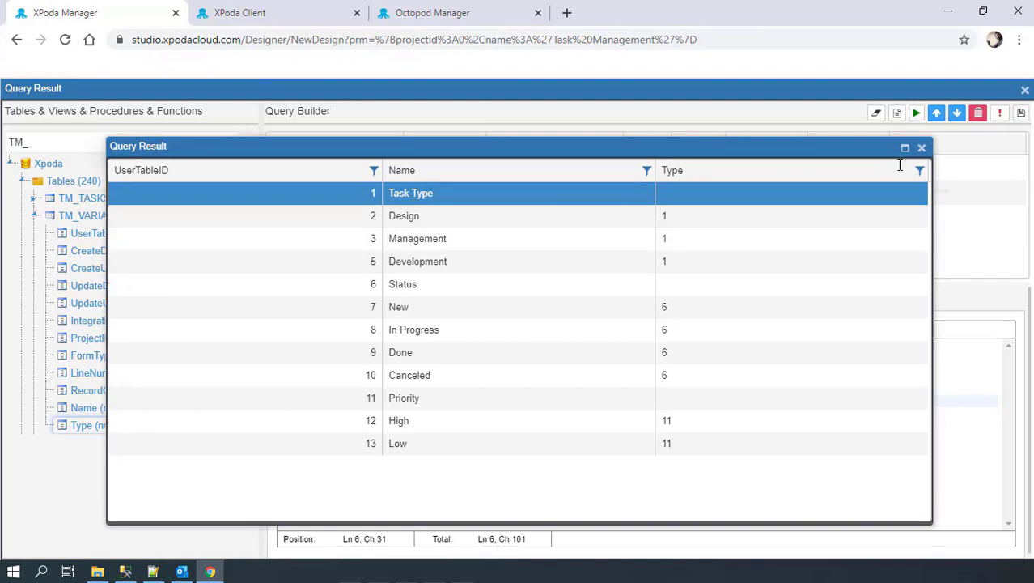
left_click(921, 148)
left_click(848, 216)
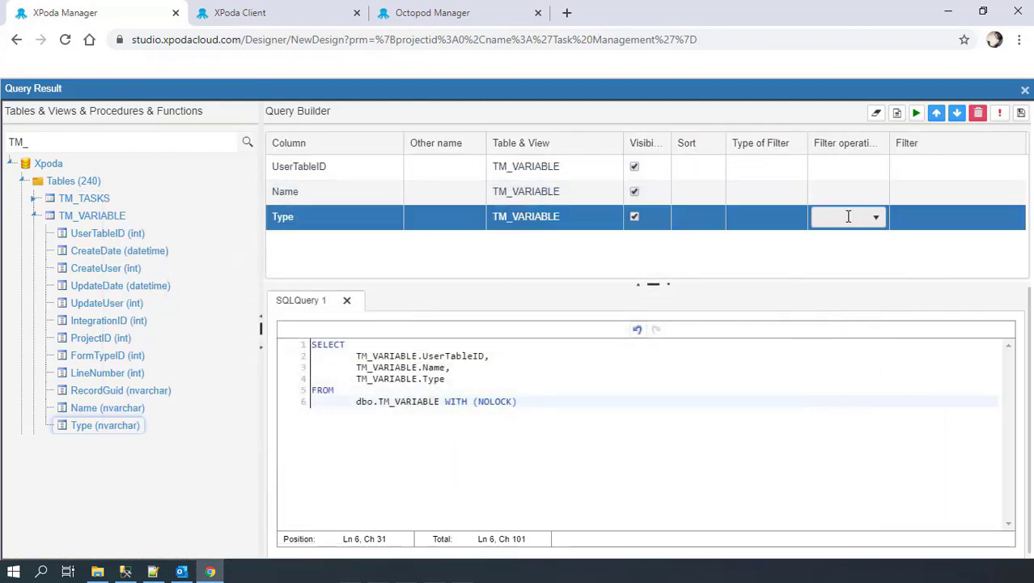
left_click(877, 216)
left_click(852, 259)
left_click(923, 215)
type("1")
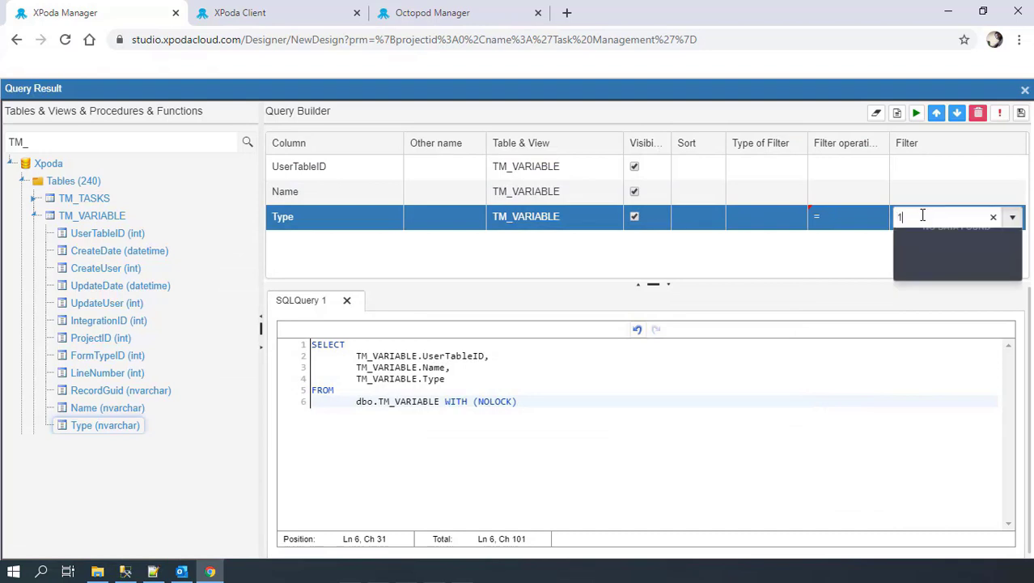
left_click(854, 261)
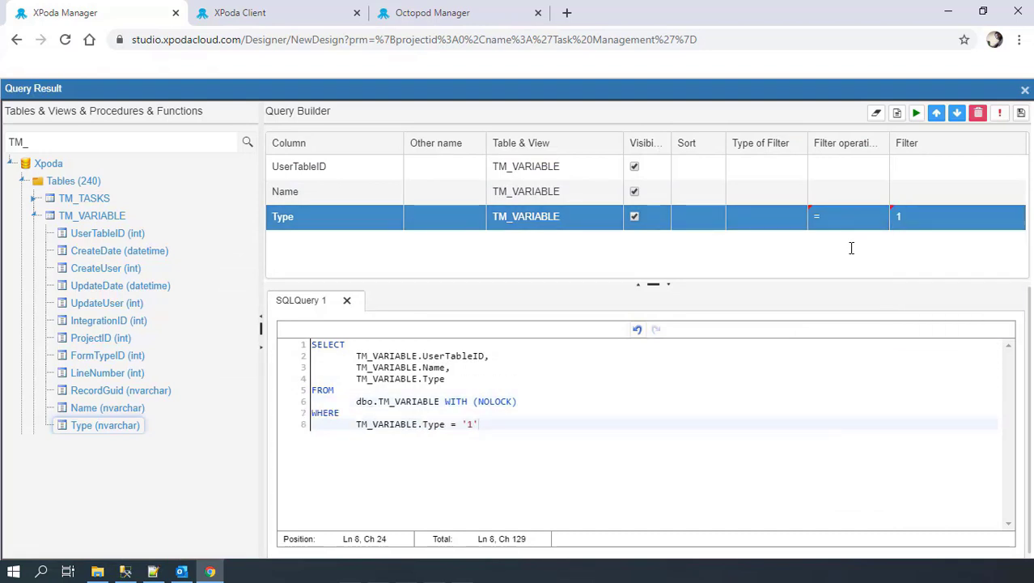
- Remove TM_VARIABLE.Type from the Task_Type query's SELECT list and save both the query and the form
left_click(635, 216)
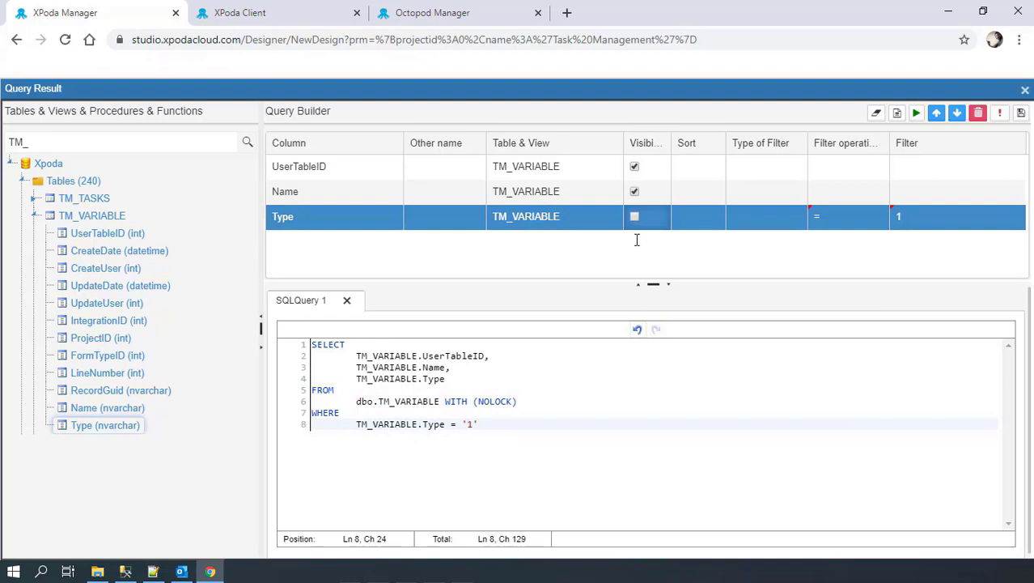
left_click_drag(450, 381, 450, 370)
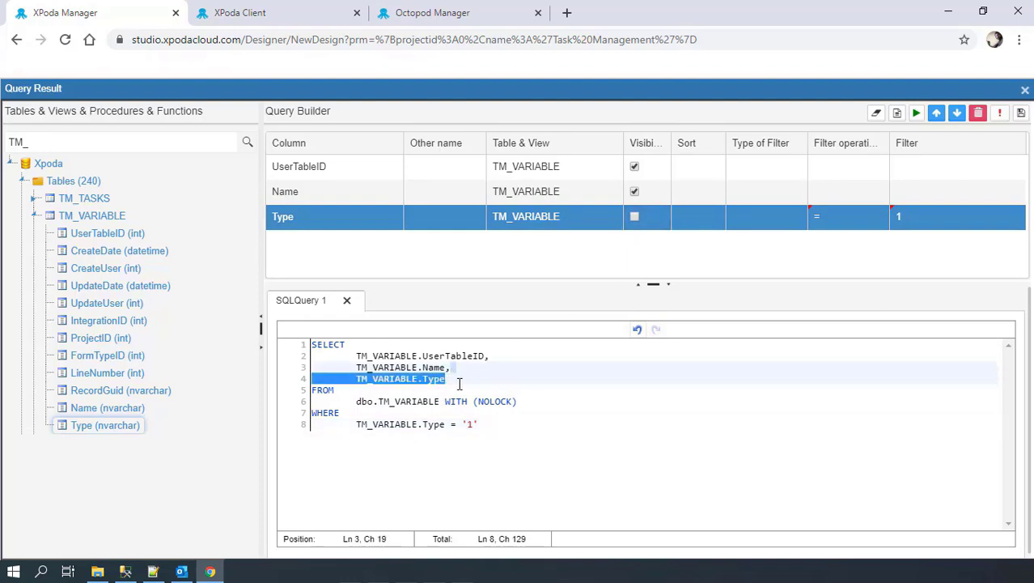
key("BackSpace")
key("BackSpace")
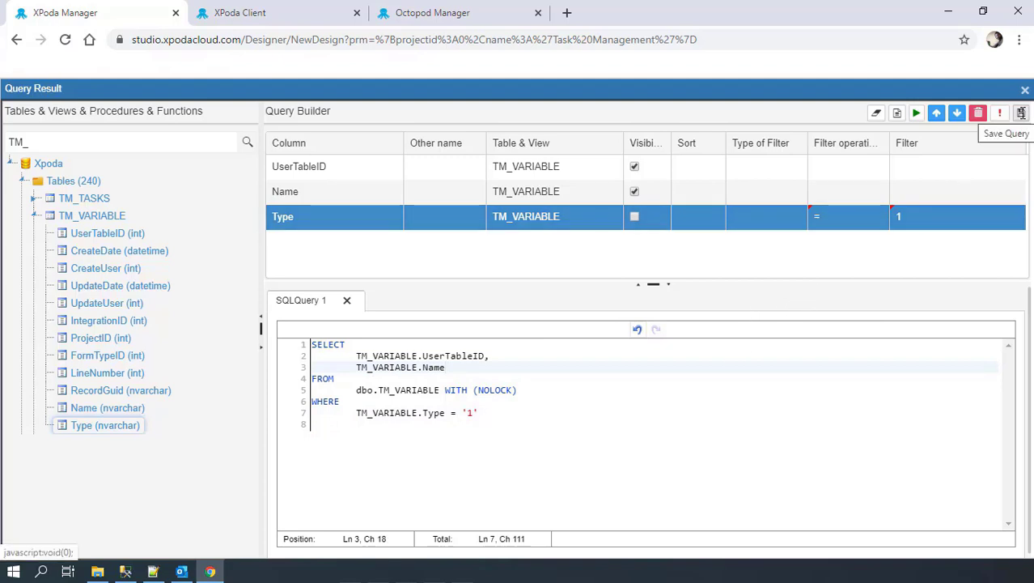
left_click(1022, 113)
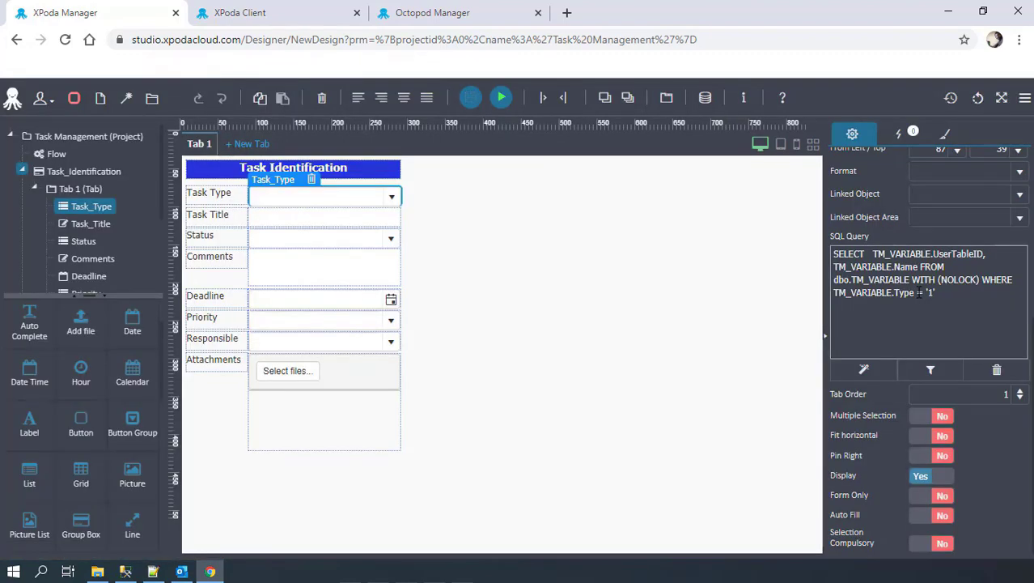
left_click(474, 98)
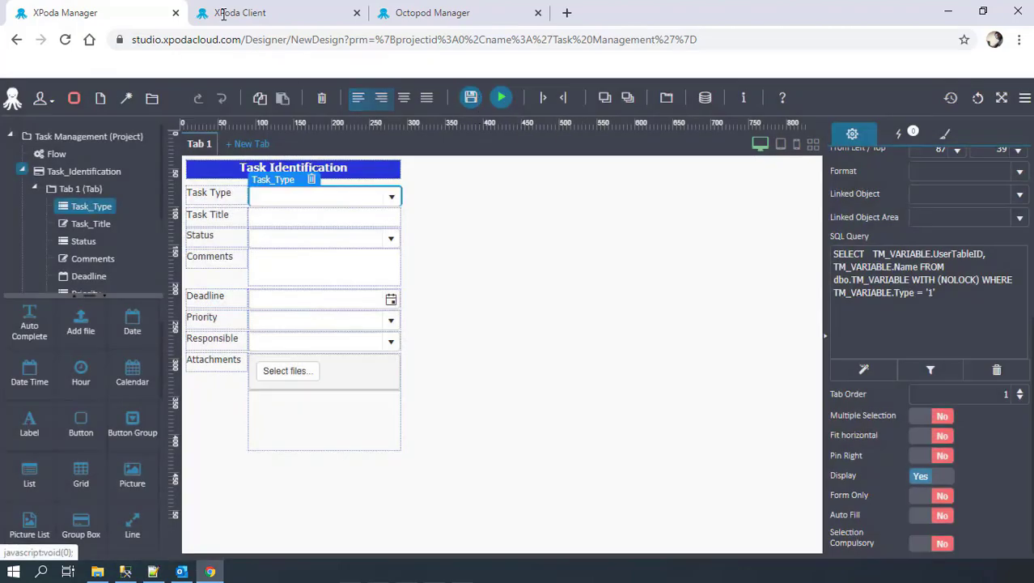
- Switch to XPoda Client, reload it and check the Task Type and Priority drop-downs in the Task Identification form
left_click(224, 14)
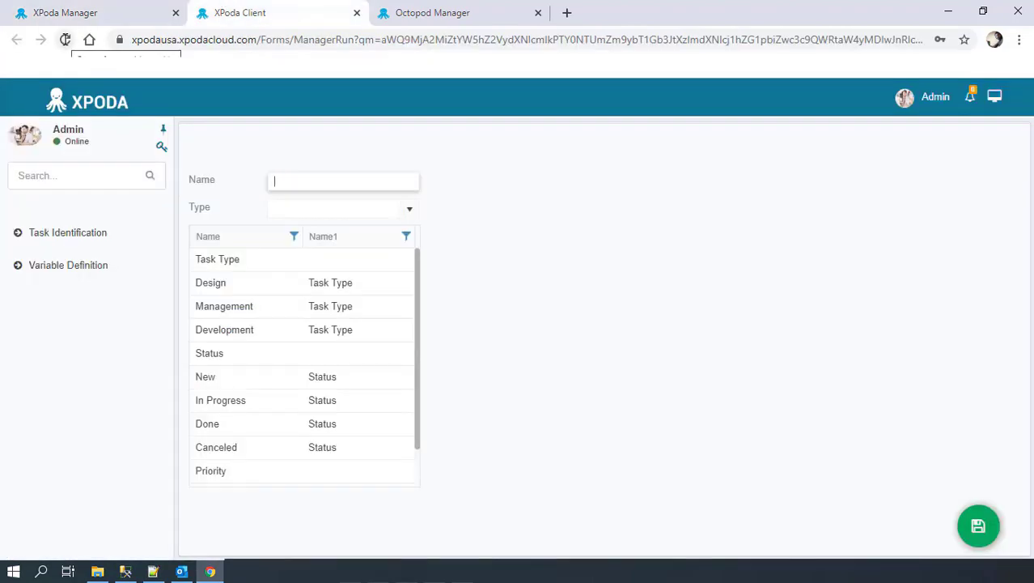
left_click(65, 39)
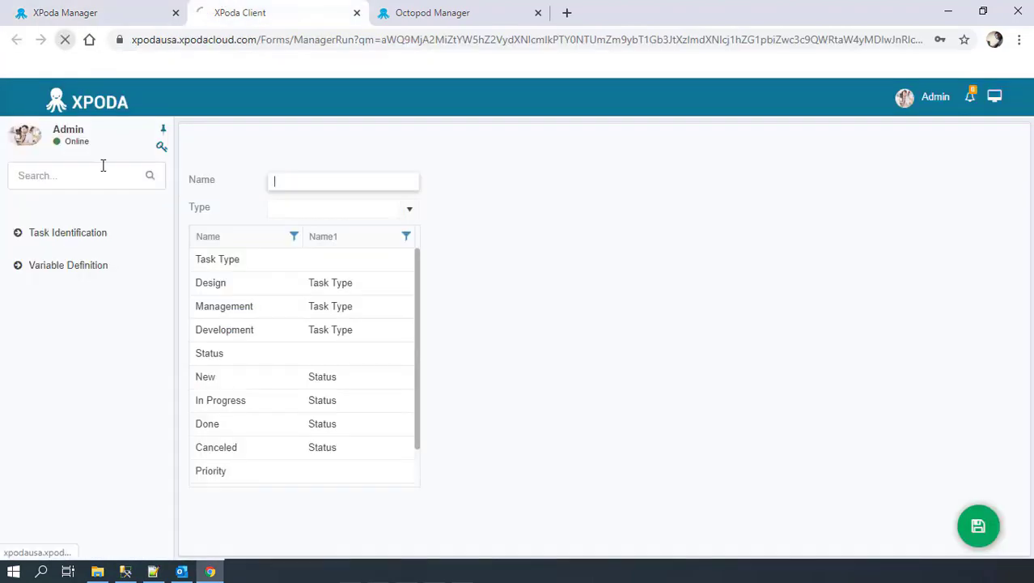
left_click(105, 234)
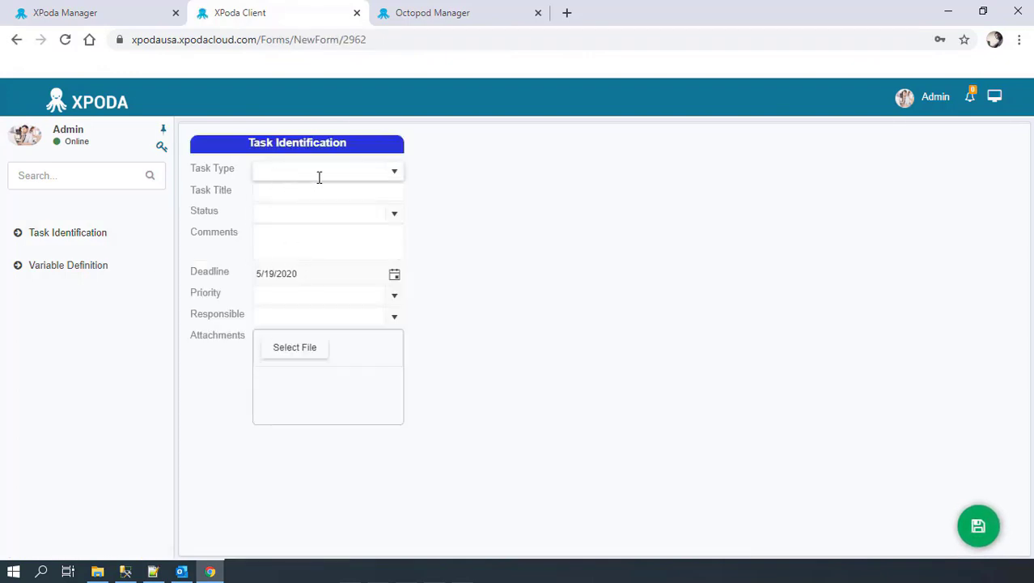
left_click(394, 171)
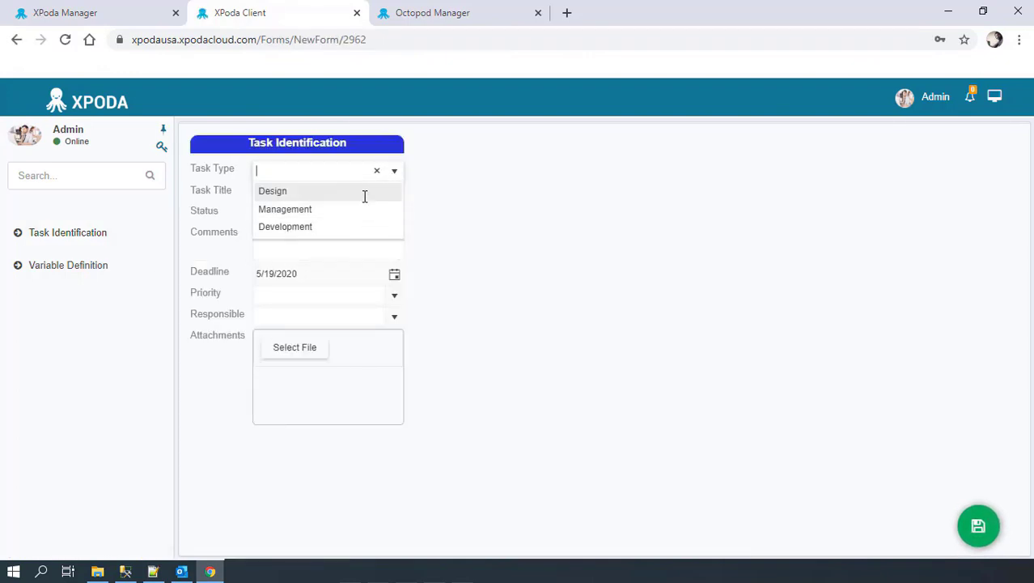
left_click(395, 295)
- Switch to XPoda Manager and set the Status drop-down's field style to SQL Query
left_click(129, 3)
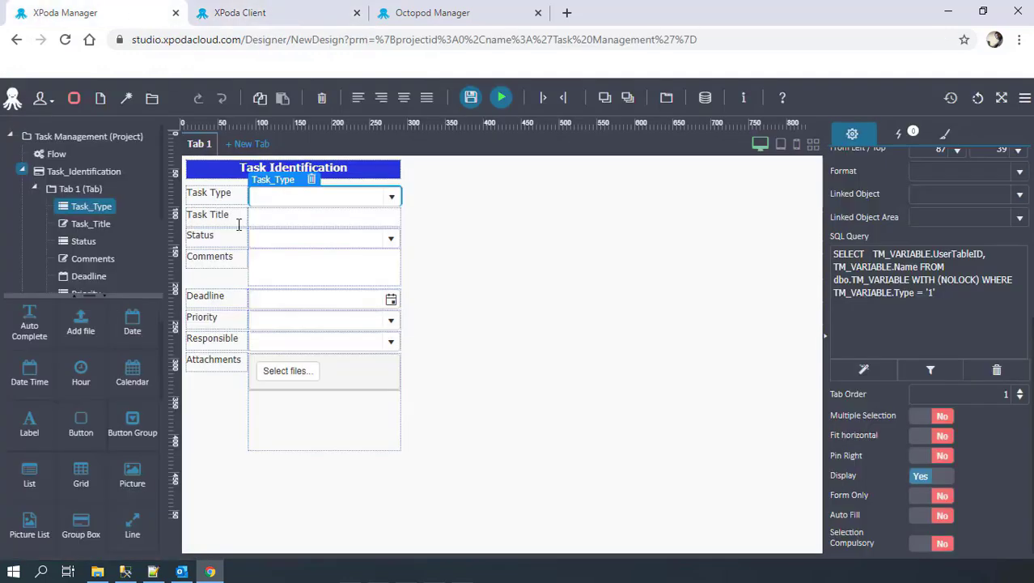
left_click(306, 236)
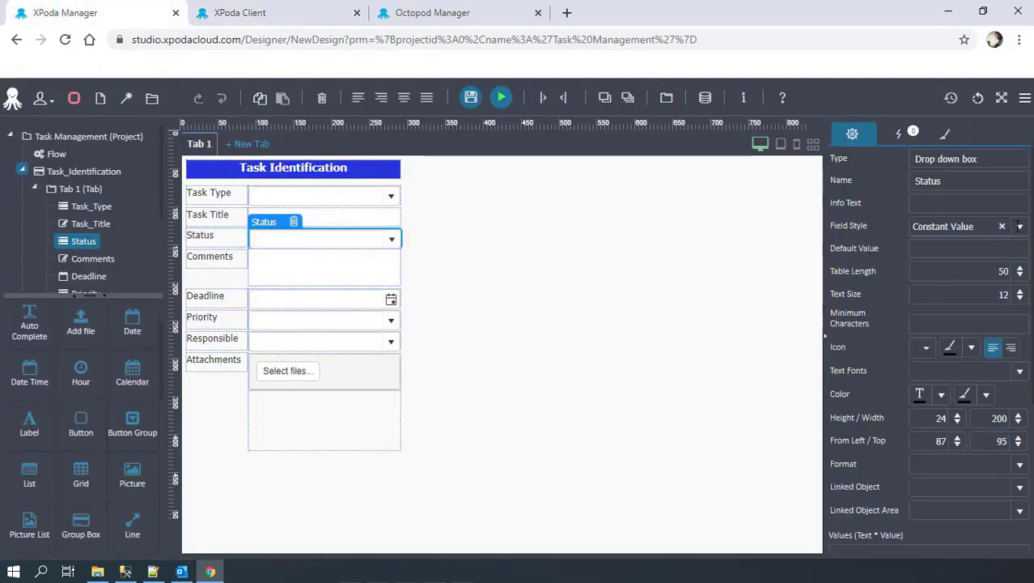
left_click(967, 226)
left_click(939, 262)
scroll(932, 335, "down", 2)
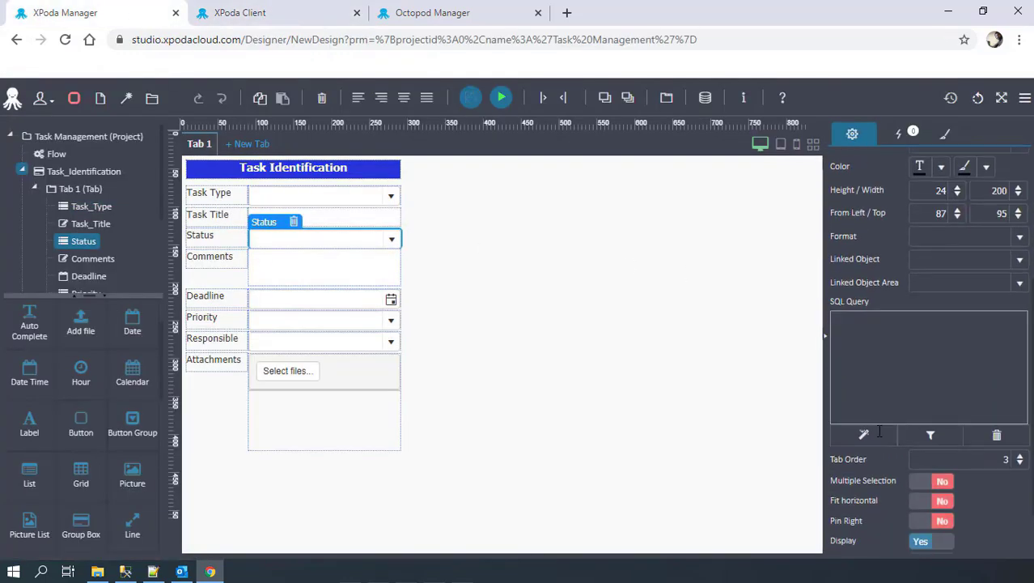
- Start a query for the Status drop-down with the UserTableID, Name and Type columns of the TM_VARIABLE table
left_click(893, 431)
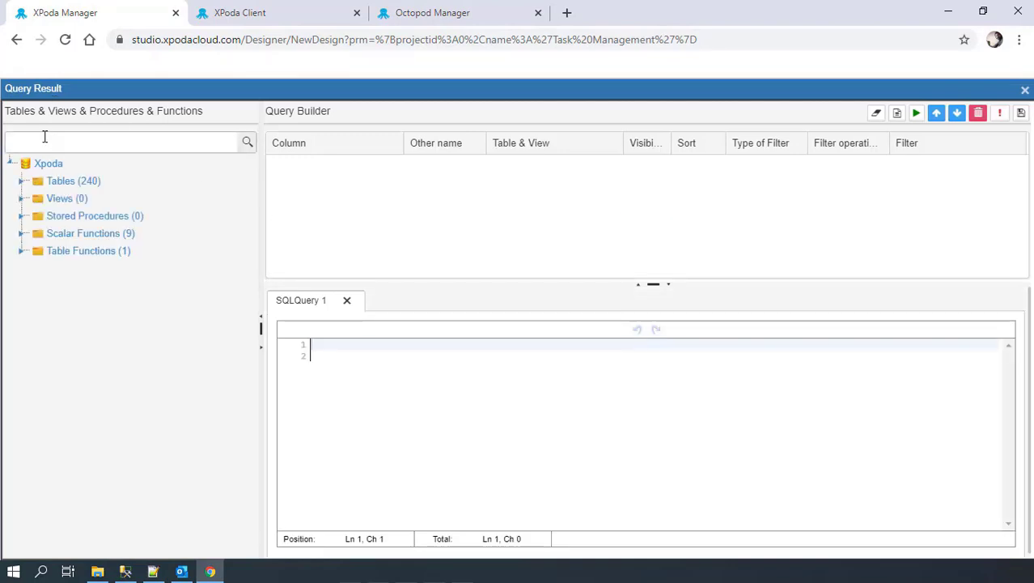
left_click(46, 136)
left_click(21, 181)
left_click(23, 140)
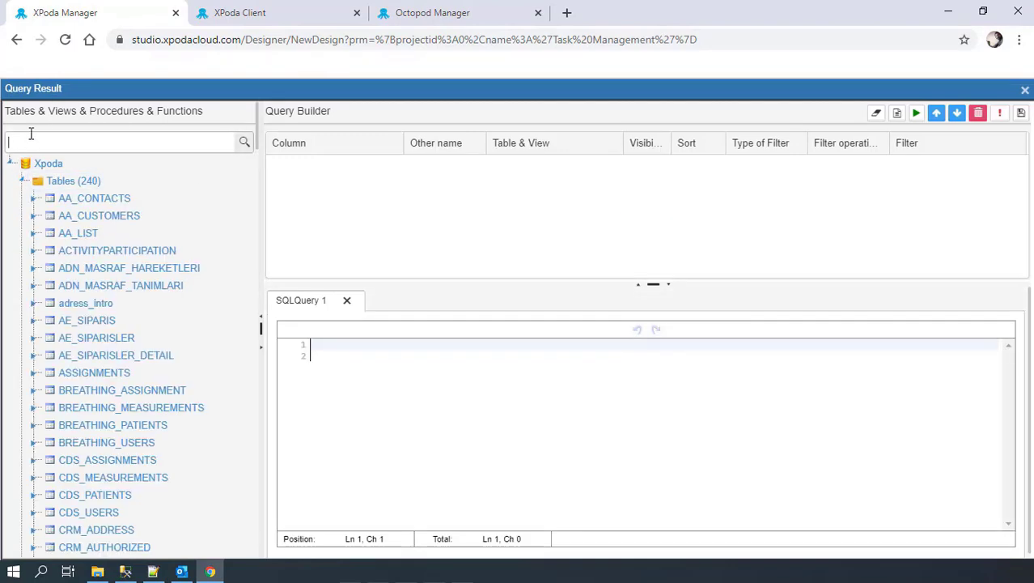
type("TM_")
left_click(33, 216)
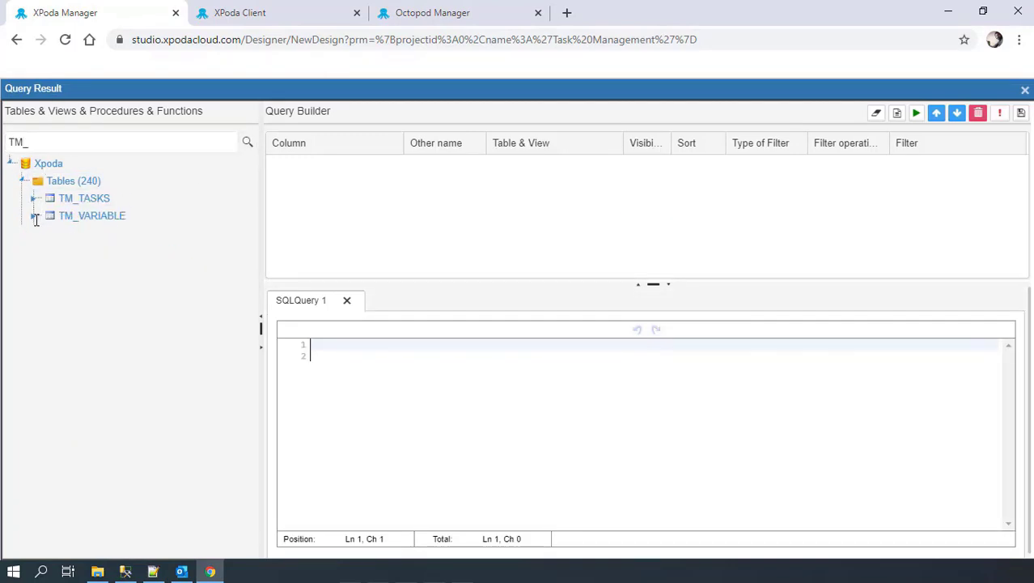
left_click_drag(119, 235, 373, 182)
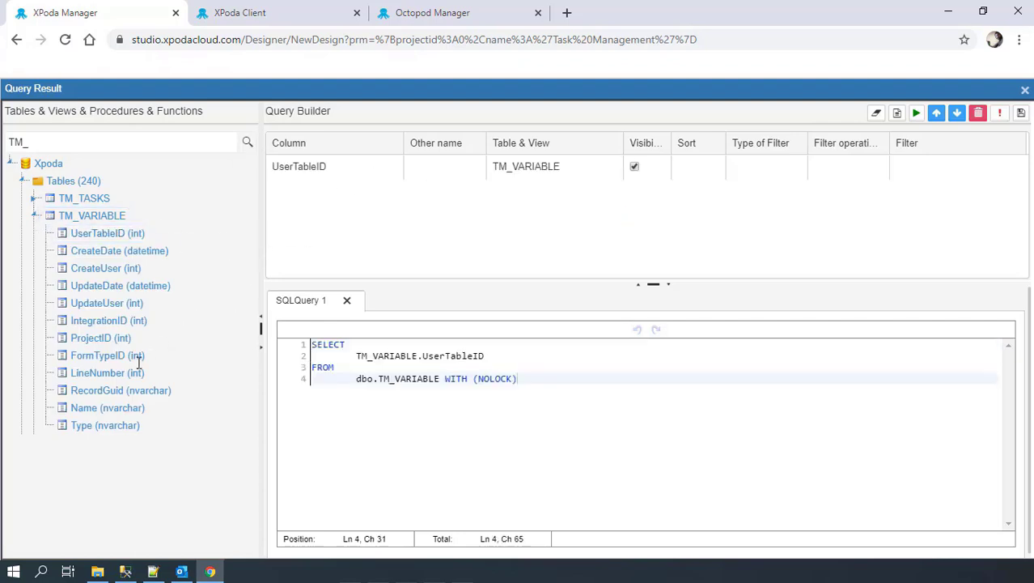
left_click_drag(102, 408, 237, 338)
left_click_drag(126, 429, 421, 217)
- Run the Status query to check the type values and filter its Type column to equal 6
left_click(1000, 112)
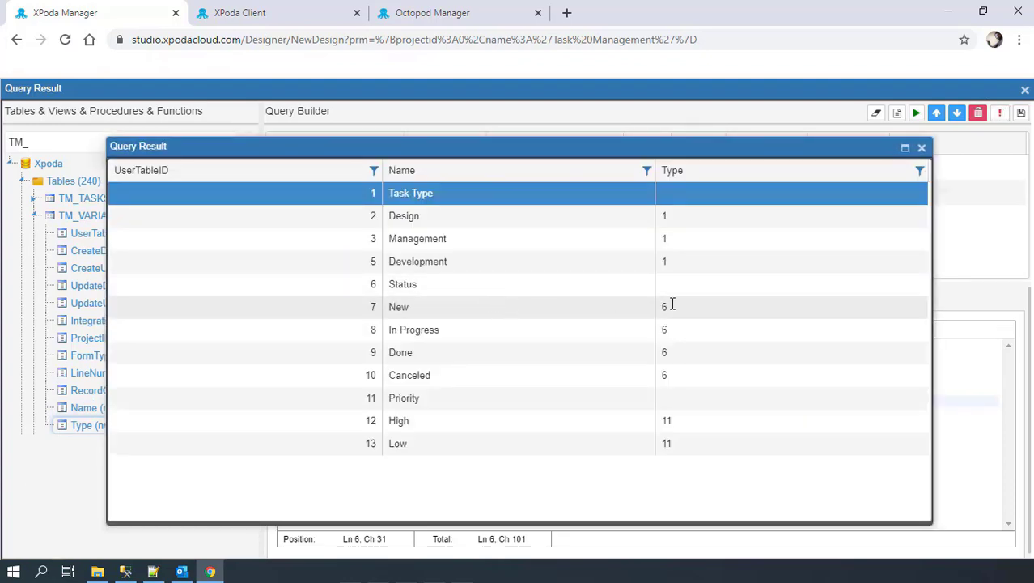
left_click(922, 147)
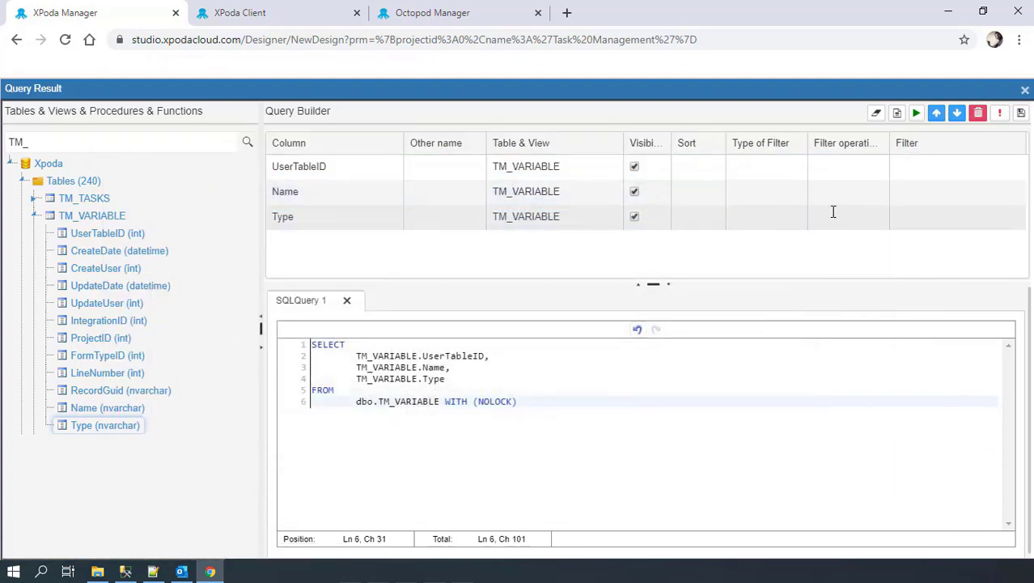
left_click(833, 211)
left_click(877, 216)
left_click(830, 258)
left_click(924, 214)
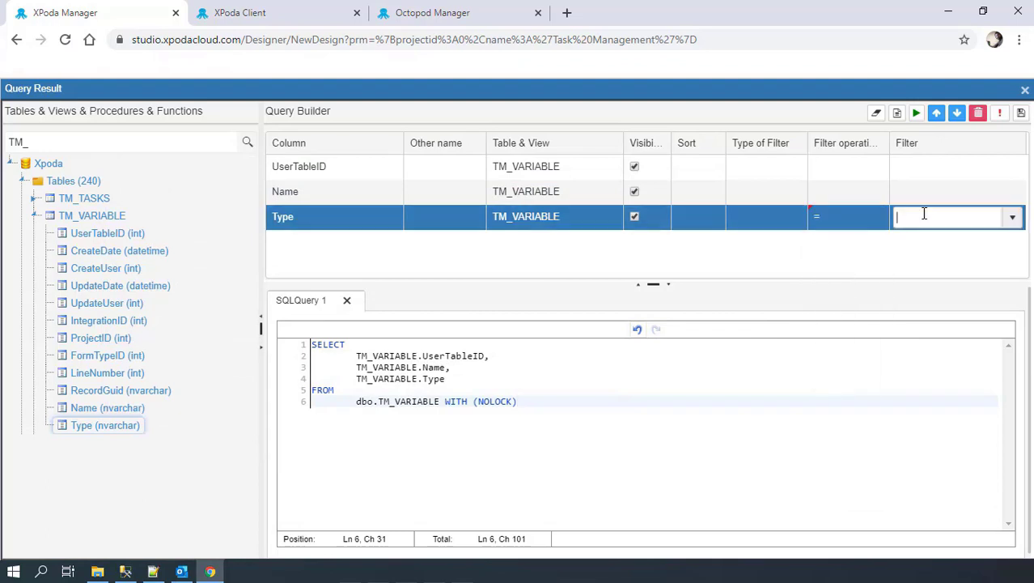
type("6")
left_click(871, 245)
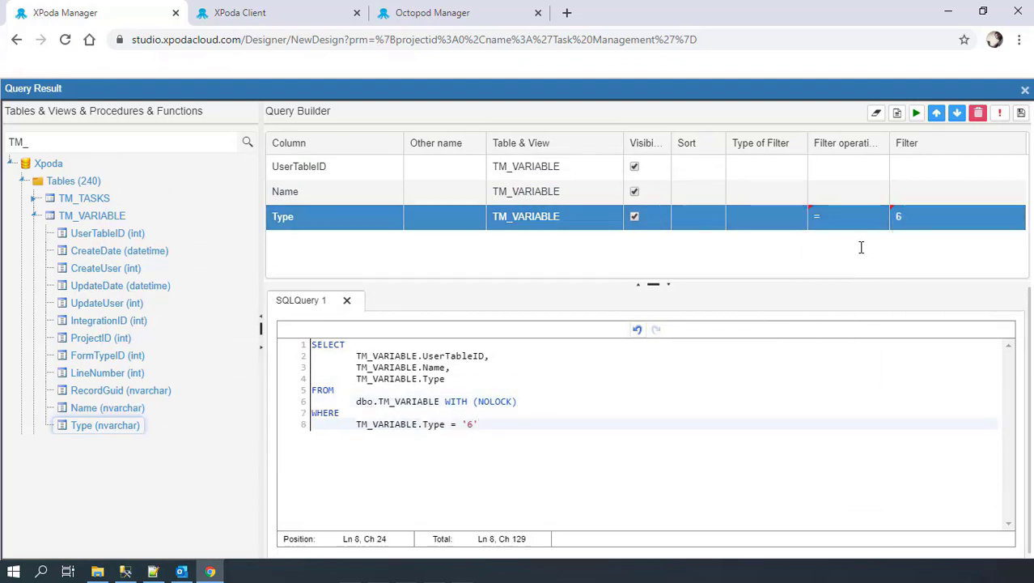
- Remove TM_VARIABLE.Type and its preceding comma from the Status query's SELECT list
left_click_drag(451, 382, 450, 369)
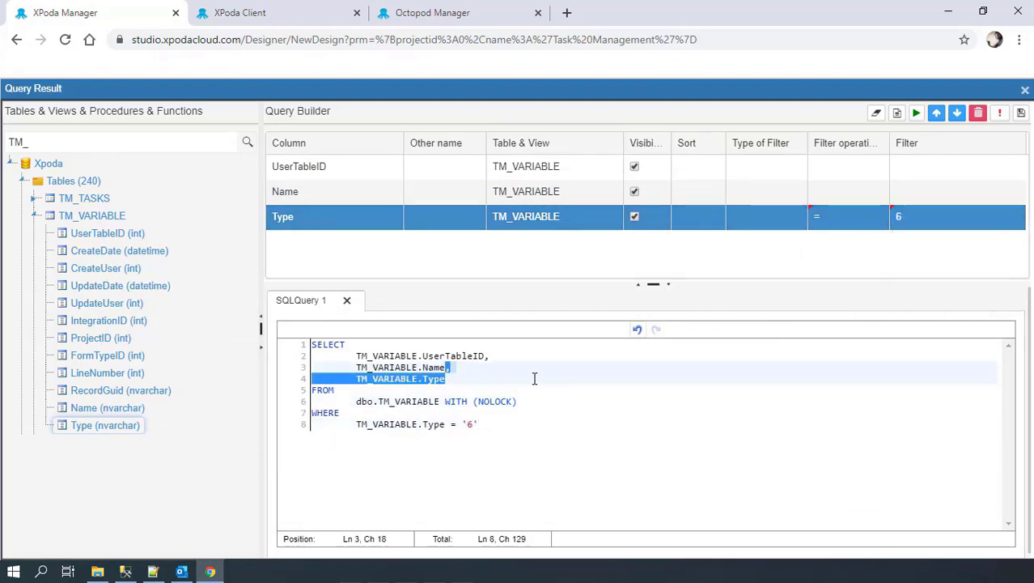
key("Delete")
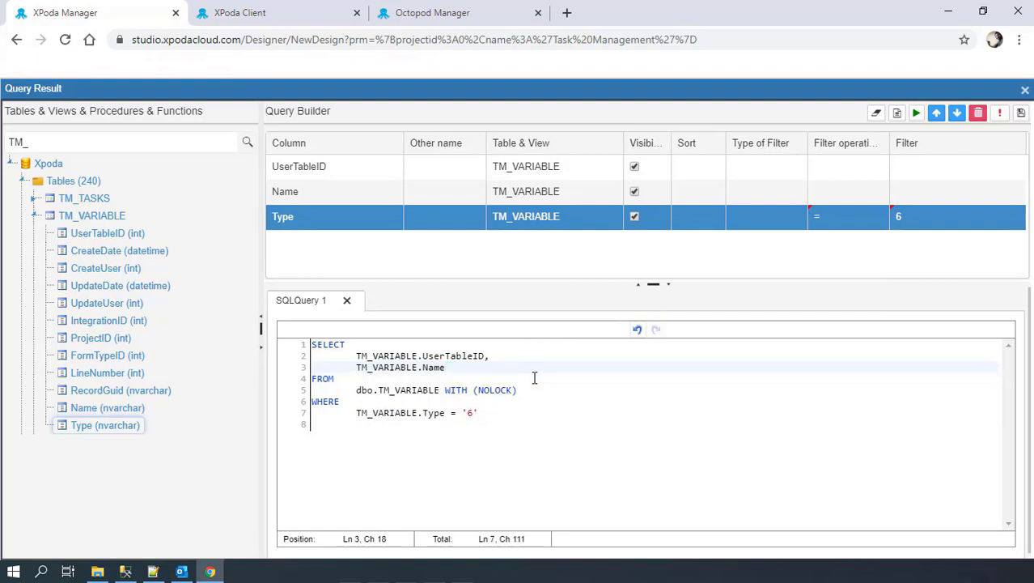
- Save the Status field's query and set the Priority drop-down's field style to SQL Query
left_click(1021, 113)
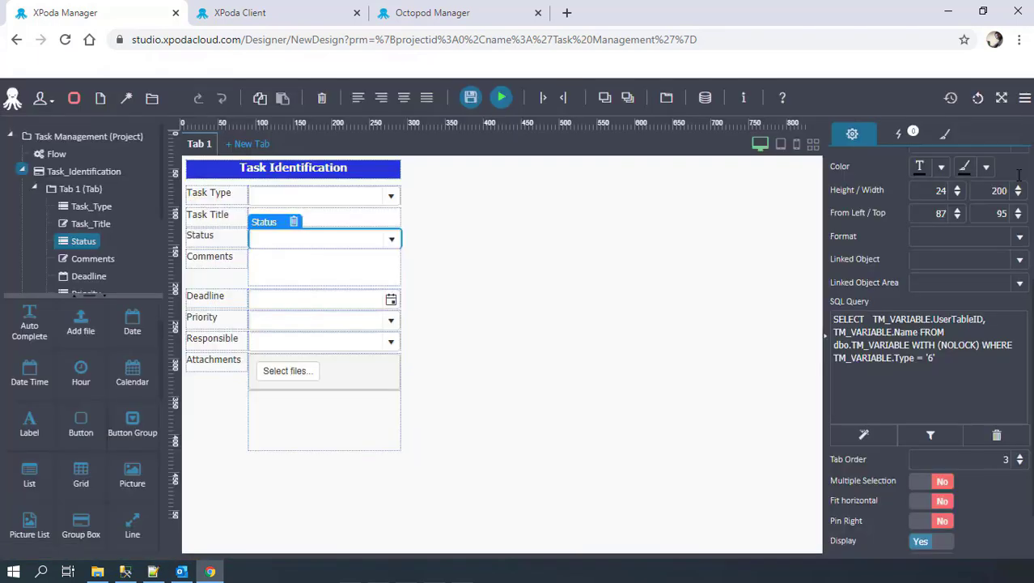
left_click(329, 326)
left_click(955, 227)
left_click(963, 266)
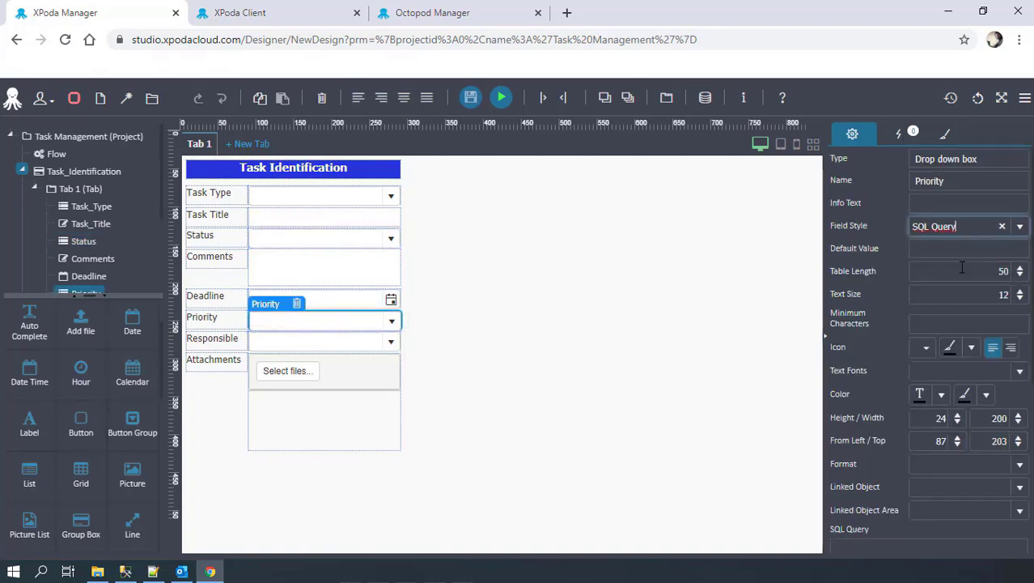
- Build a query for the Priority field with the UserTableID, Name and Type columns of TM_VARIABLE, finding the table with TM_
scroll(962, 267, "down", 3)
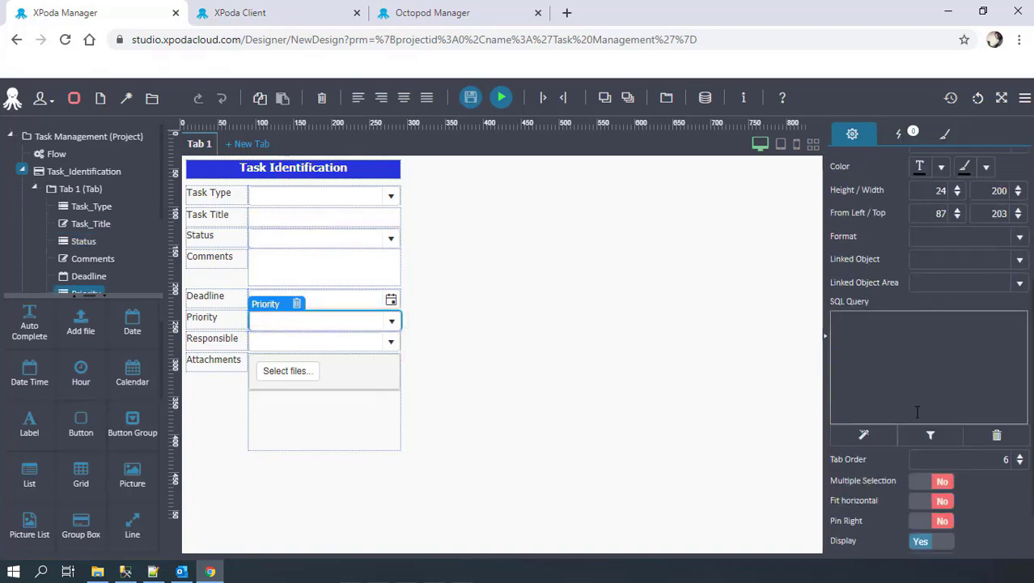
left_click(914, 409)
double_click(34, 176)
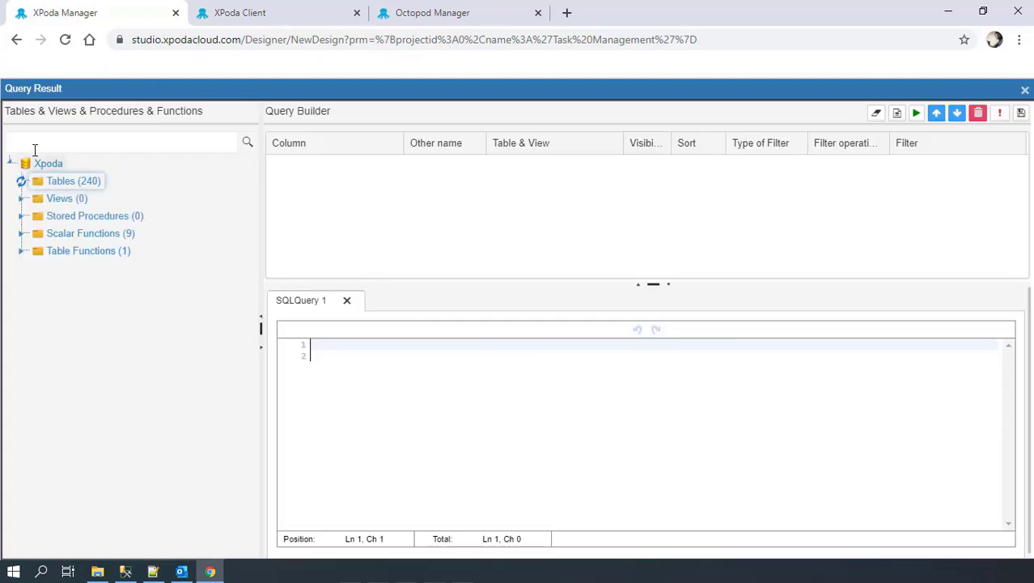
left_click(36, 141)
type("TM_")
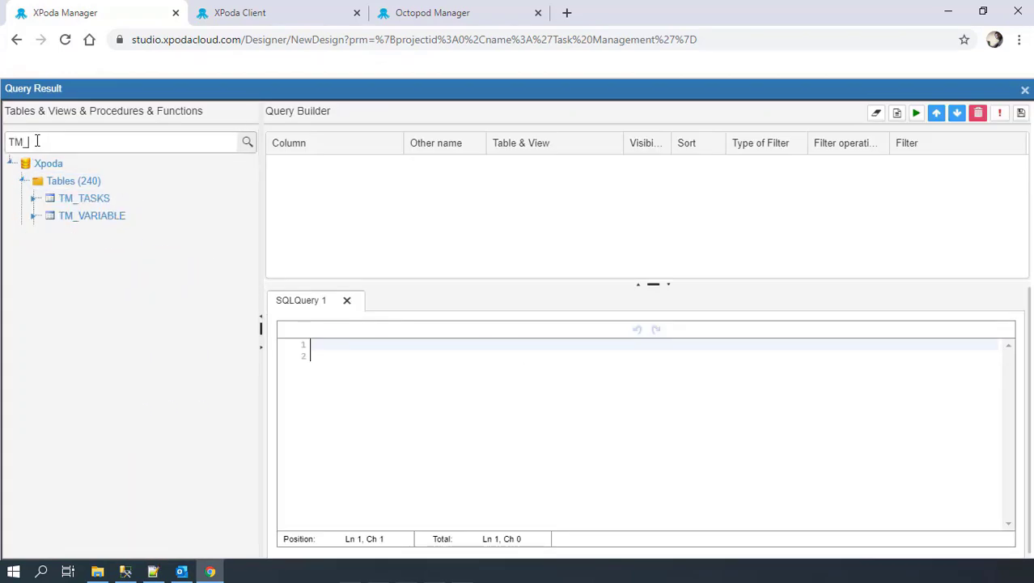
left_click(34, 215)
left_click_drag(106, 233, 453, 190)
left_click_drag(110, 408, 365, 230)
left_click_drag(106, 425, 367, 233)
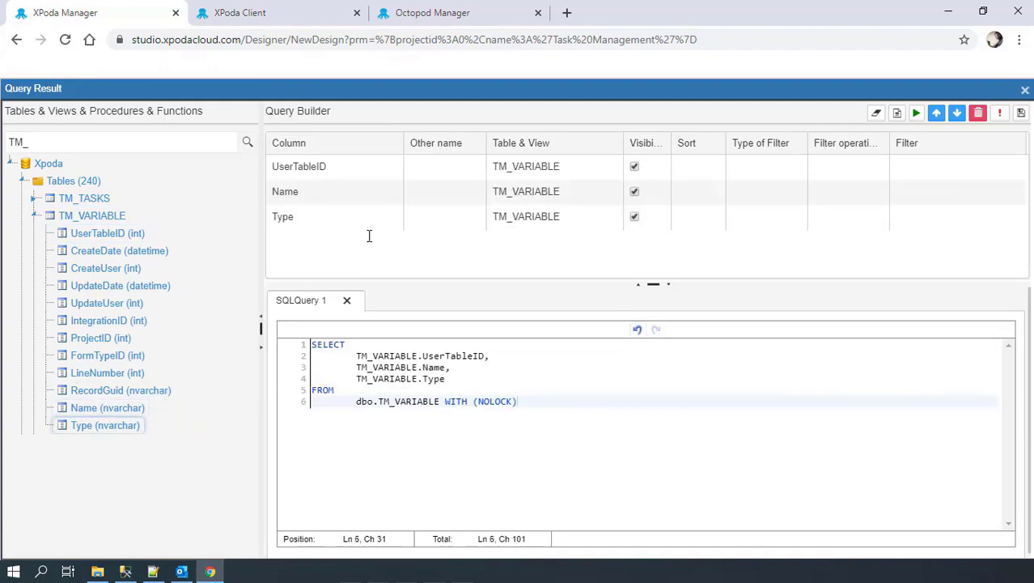
- Preview the query's records to find the Priority type, and filter the Type column to equal 11
left_click(1001, 112)
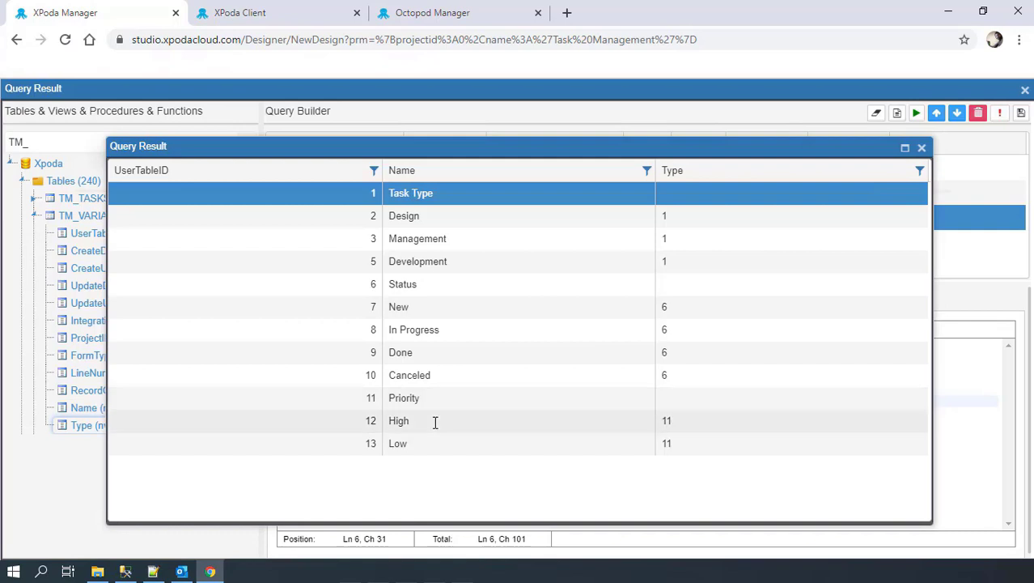
left_click(921, 148)
left_click(850, 216)
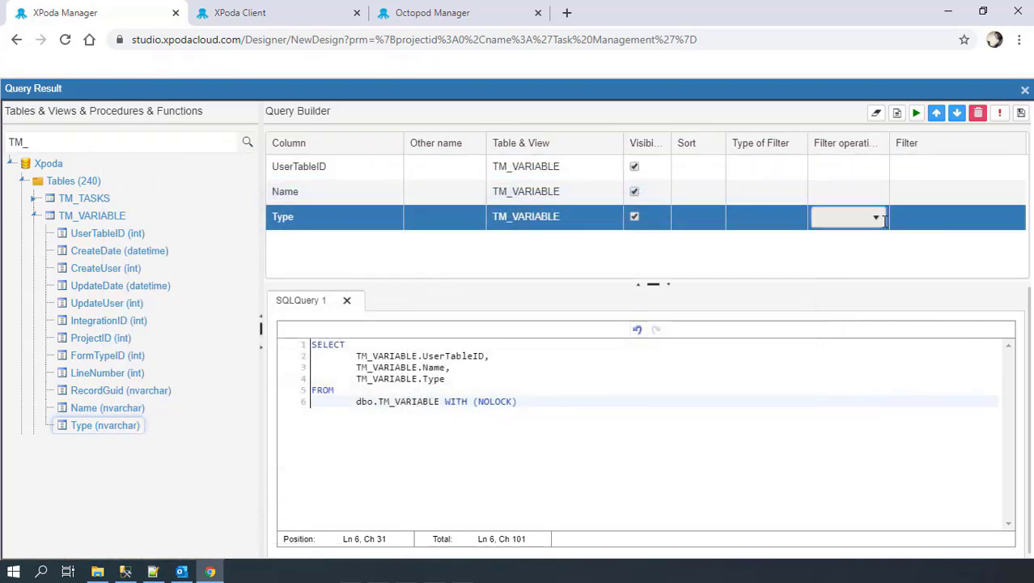
left_click(876, 217)
left_click(861, 256)
left_click(919, 214)
type("11")
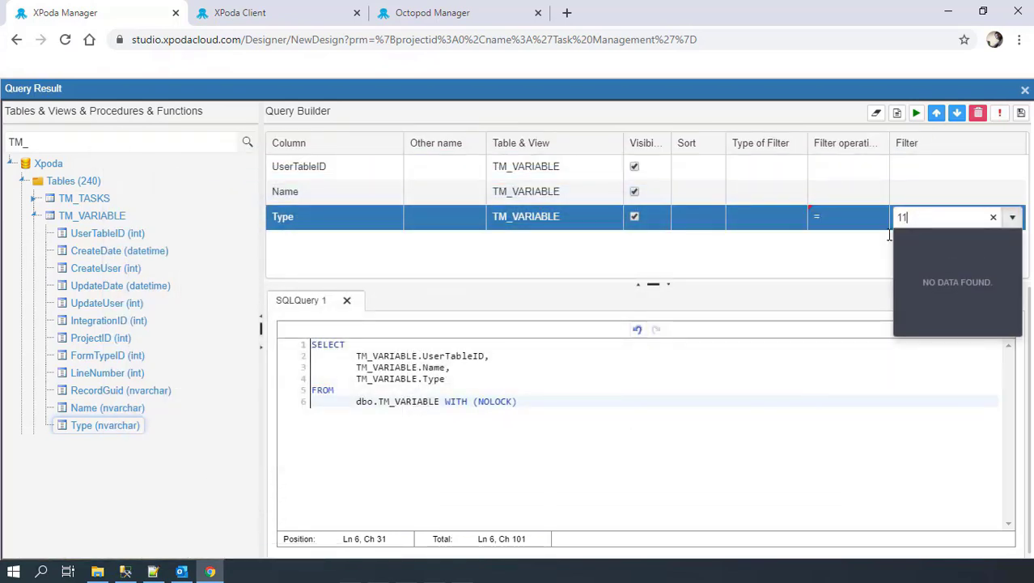
left_click(857, 250)
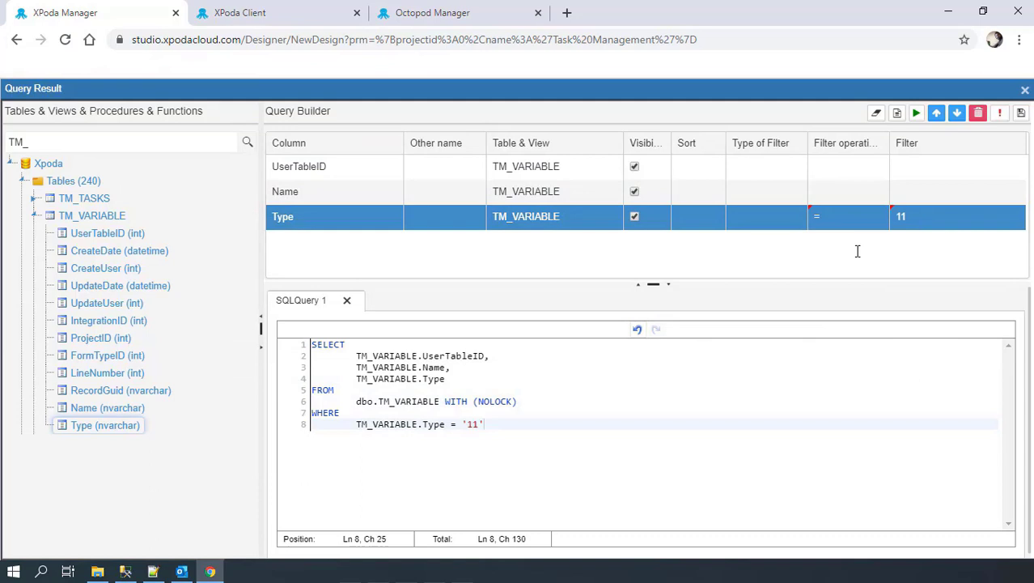
- Remove TM_VARIABLE.Type from the SELECT list and save the Priority field's query
left_click(455, 378)
key("shift+Home")
key("BackSpace")
key("BackSpace")
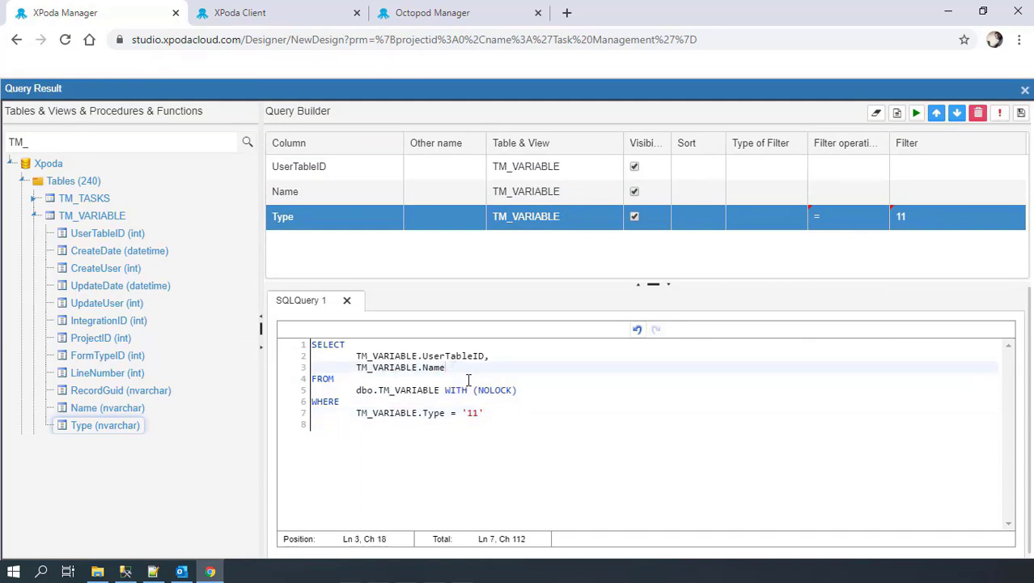
left_click(1022, 111)
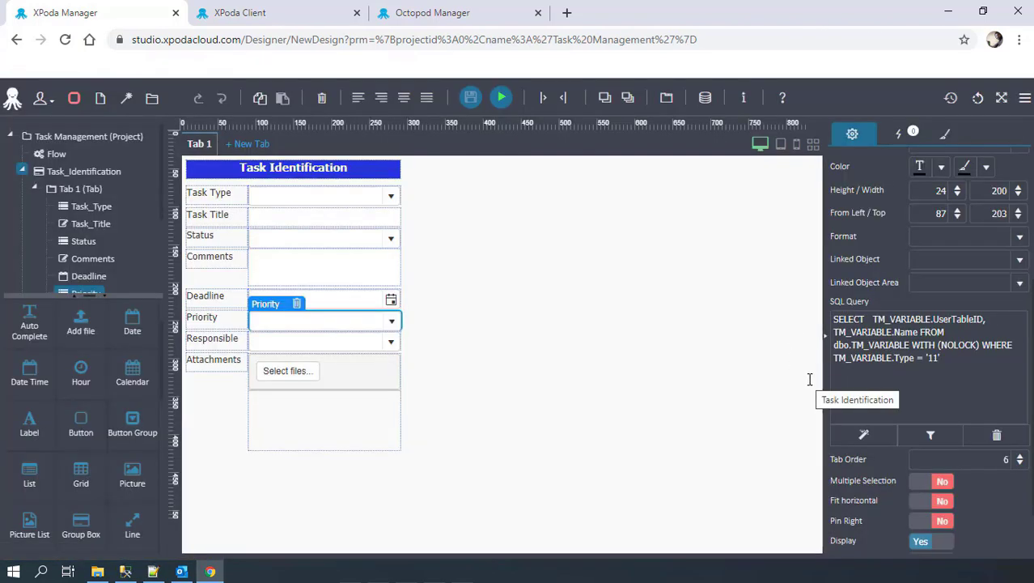
- Set the Responsible drop-down's field style to SQL Query
left_click(331, 341)
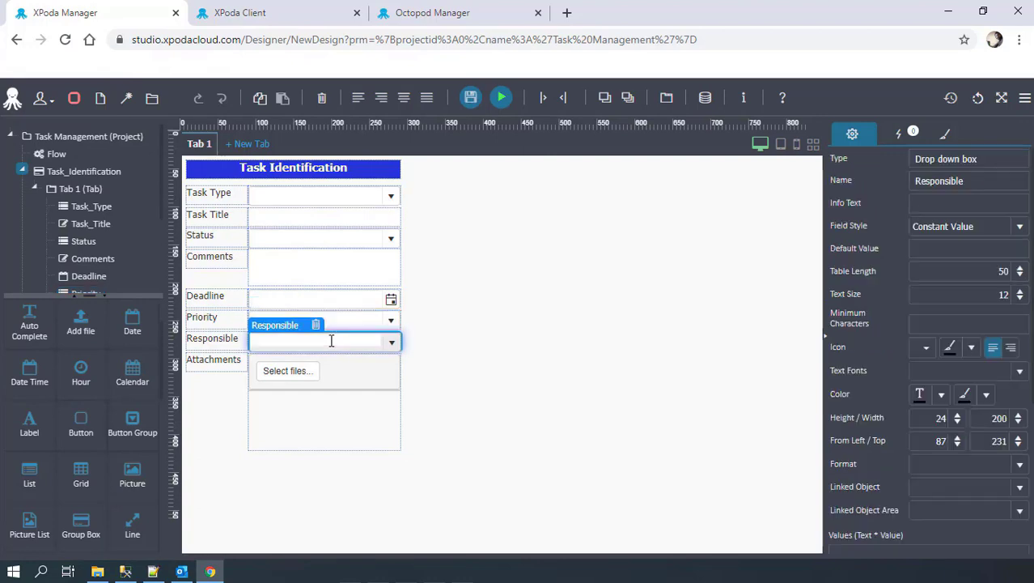
left_click(947, 227)
left_click(944, 263)
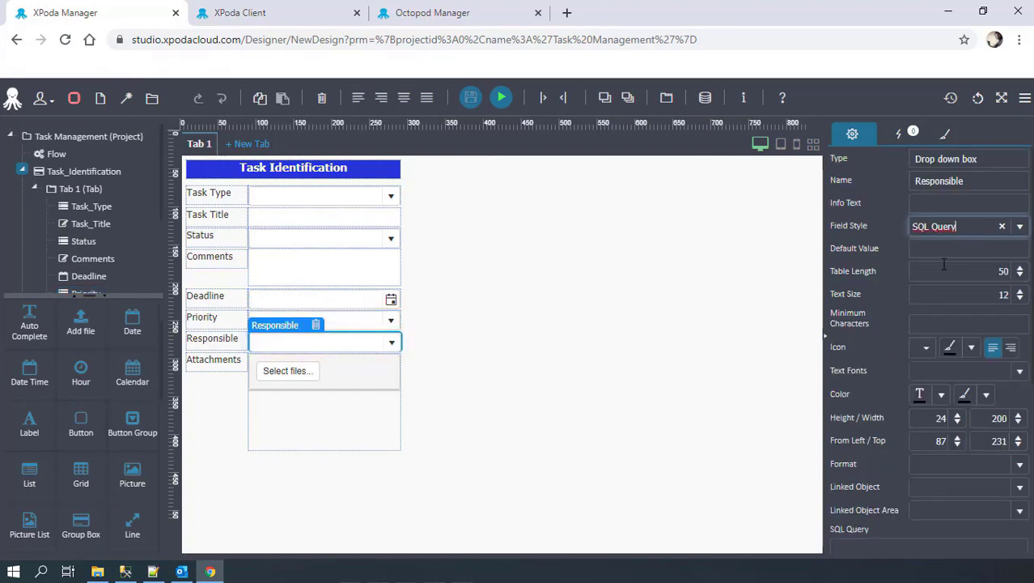
- Build a query for the Responsible field with UserID and UserFullName from XPODA_CLIENT_USERS, finding the table with XPODA
scroll(944, 264, "down", 5)
left_click(870, 429)
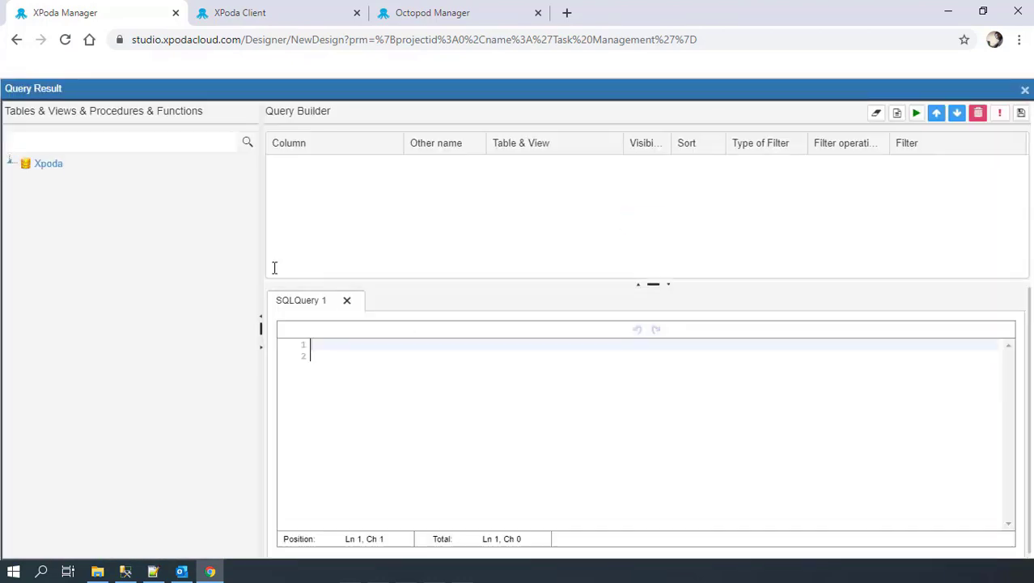
left_click(37, 143)
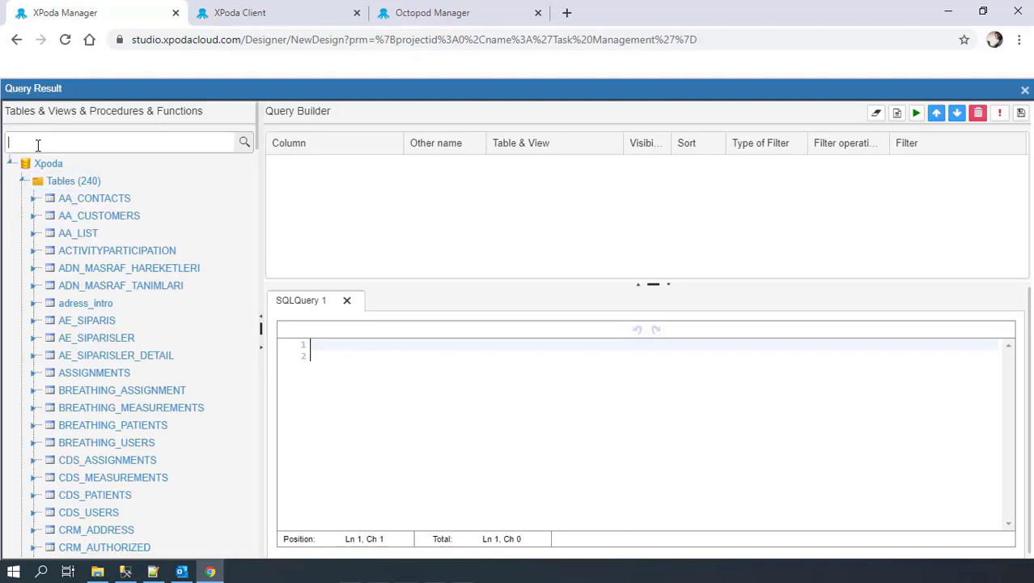
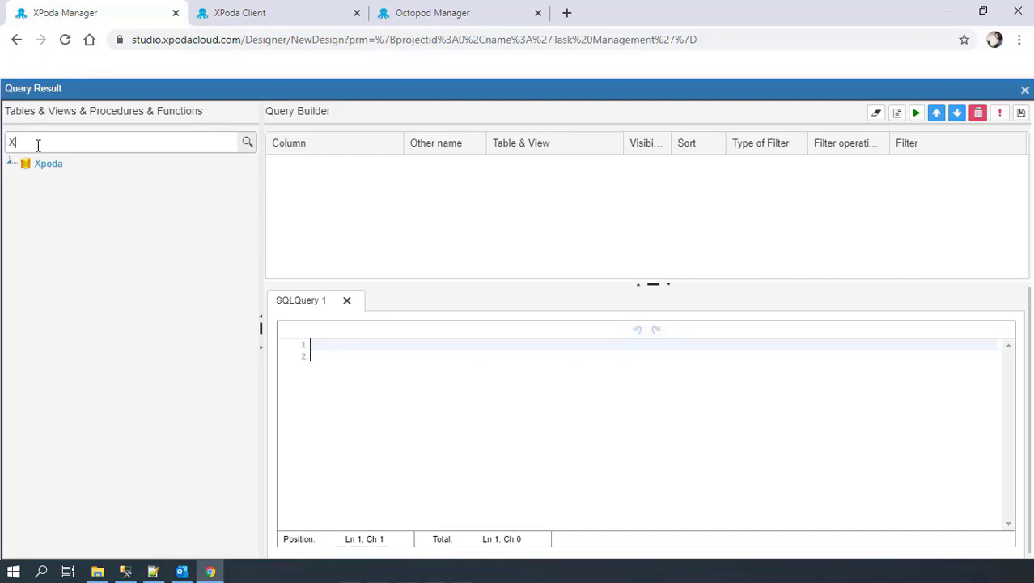
type("PODA")
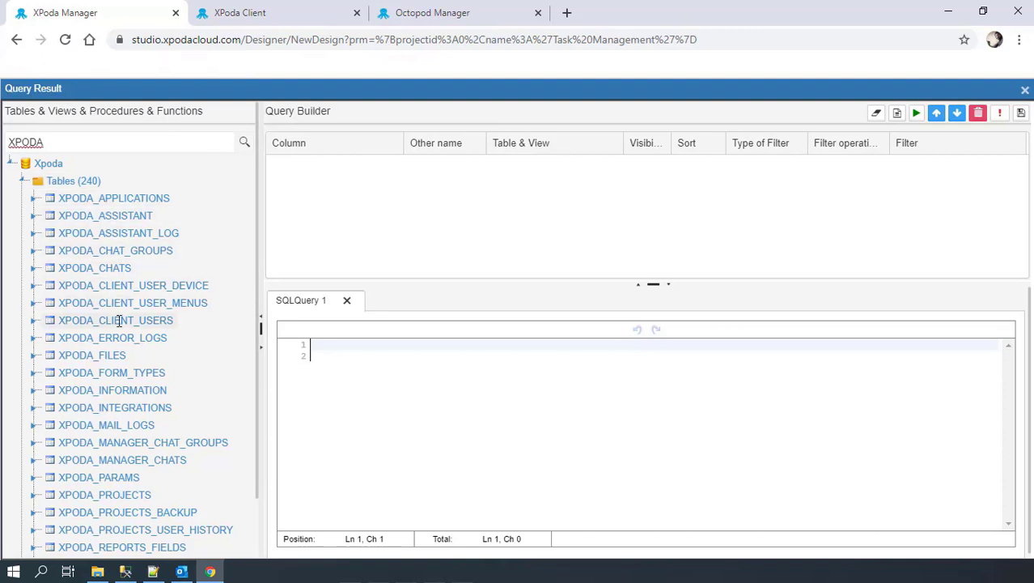
scroll(119, 321, "down", 1)
left_click(33, 253)
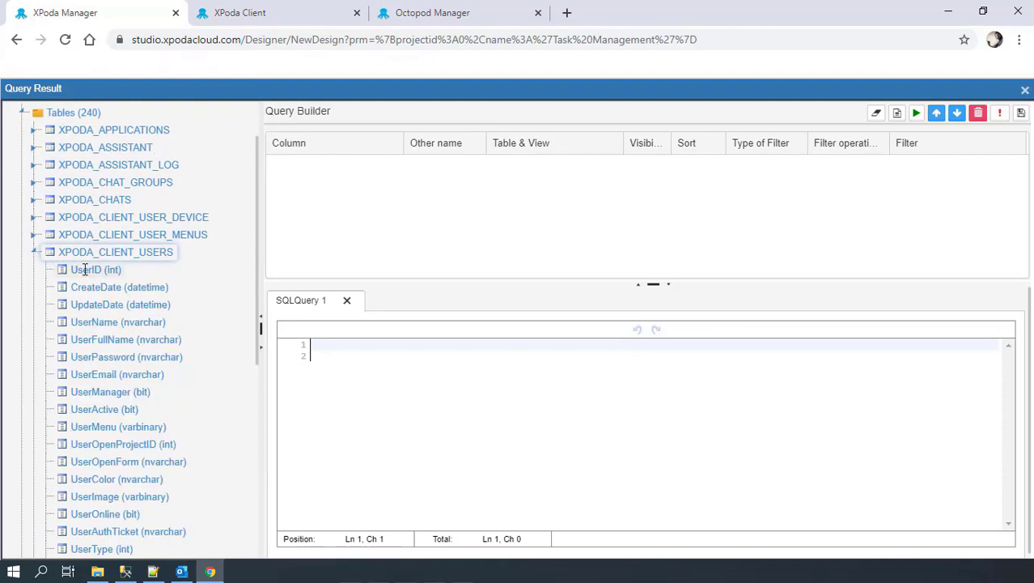
left_click_drag(85, 269, 360, 212)
left_click_drag(102, 340, 323, 197)
- Test-run and save the Responsible query, and save the project with its tables
left_click(1001, 113)
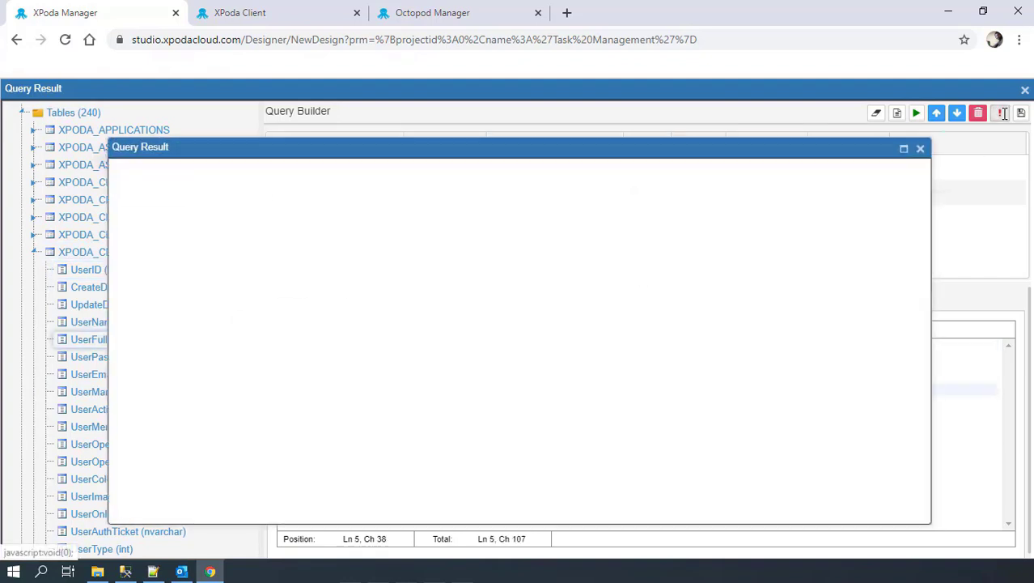
left_click(921, 148)
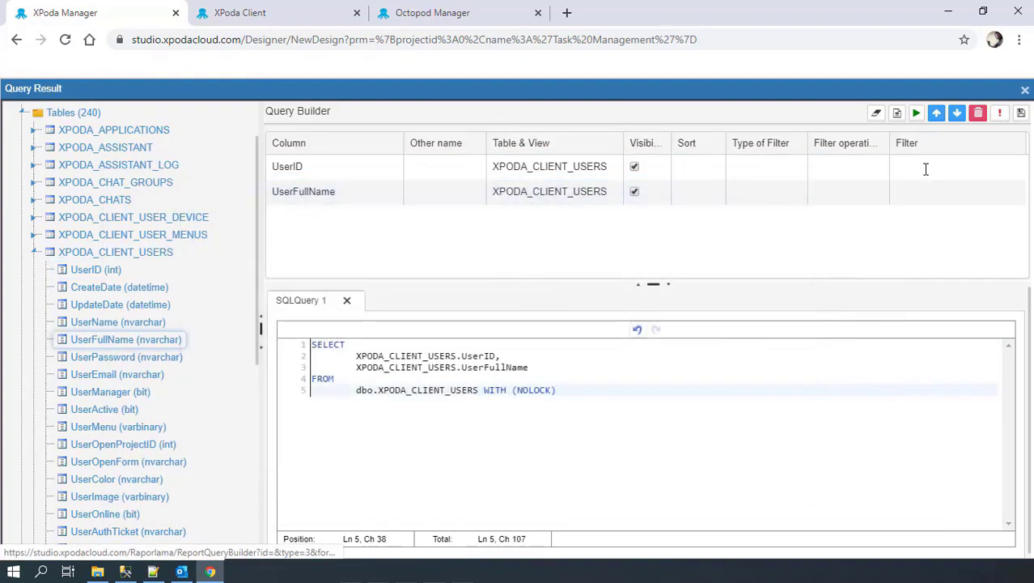
left_click(1021, 114)
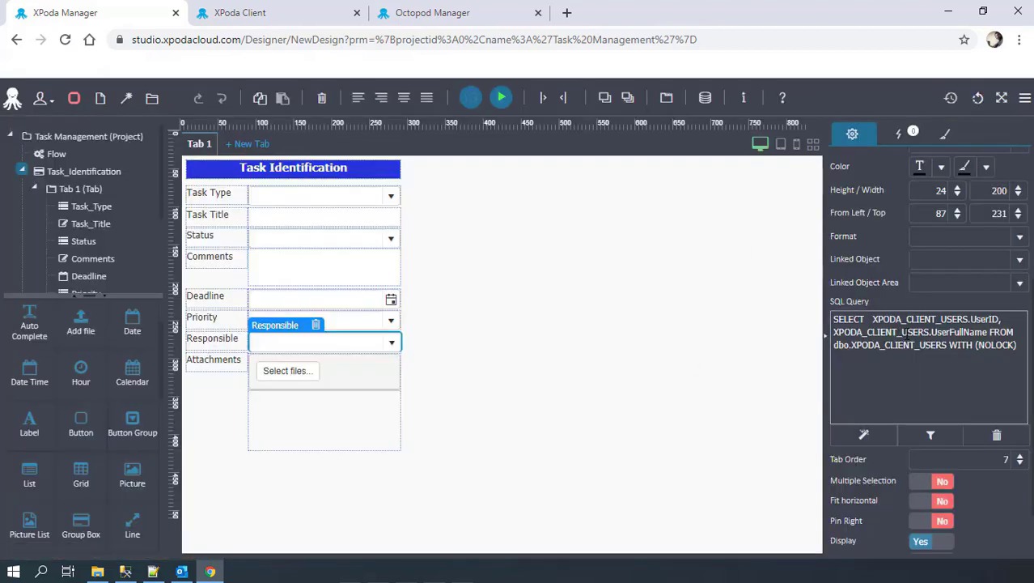
left_click(470, 97)
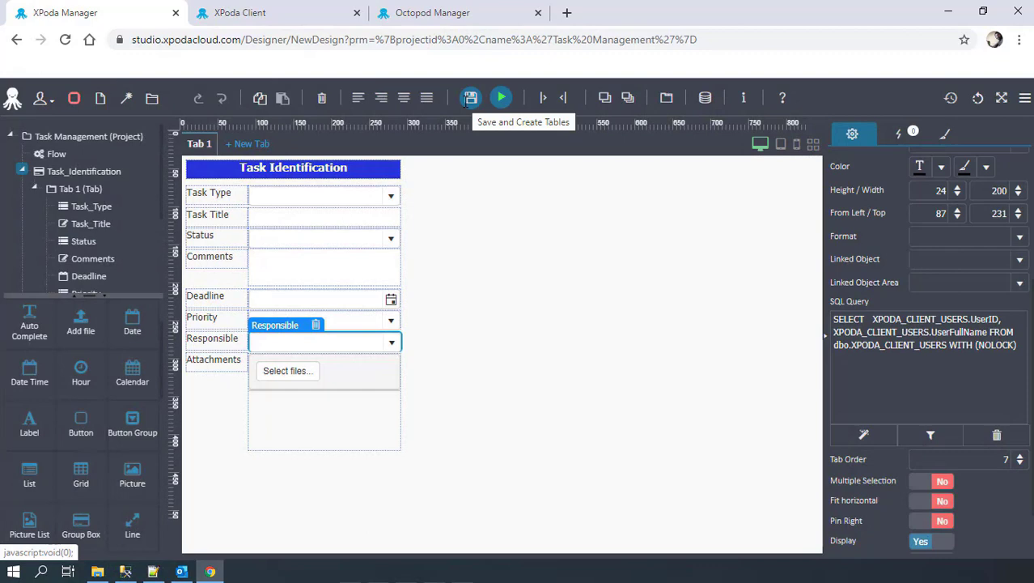
- Switch to XPoda Client, reload the Task Identification form and check the options of the Task Type, Status, Priority and Responsible drop-downs
left_click(243, 13)
left_click(65, 39)
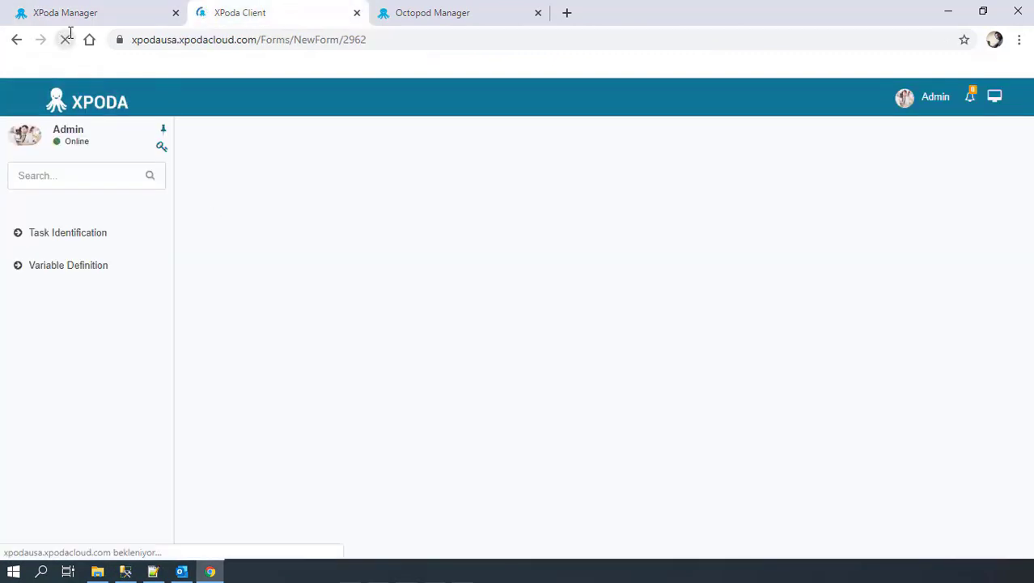
left_click(394, 171)
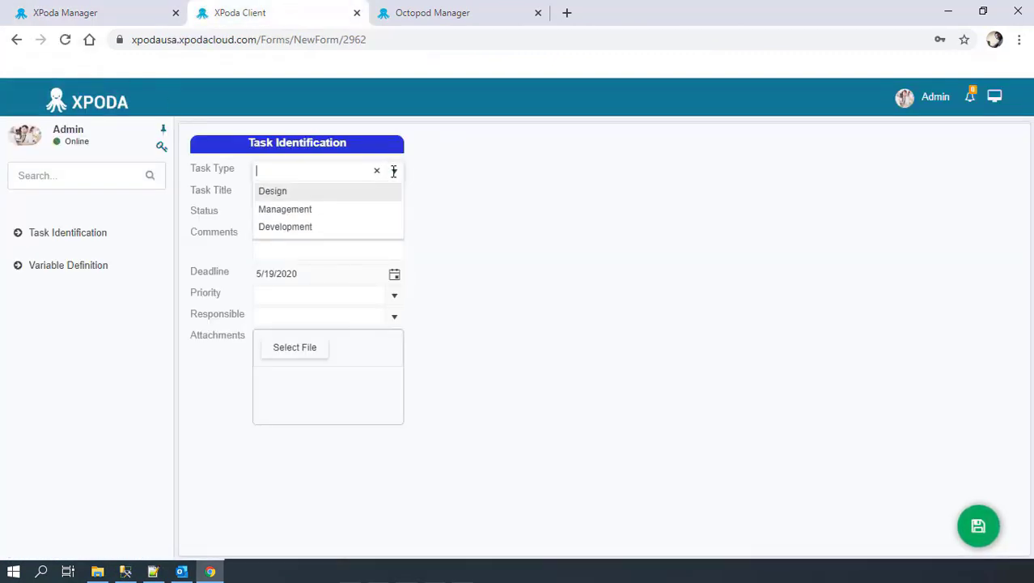
left_click(394, 171)
left_click(392, 213)
left_click(392, 214)
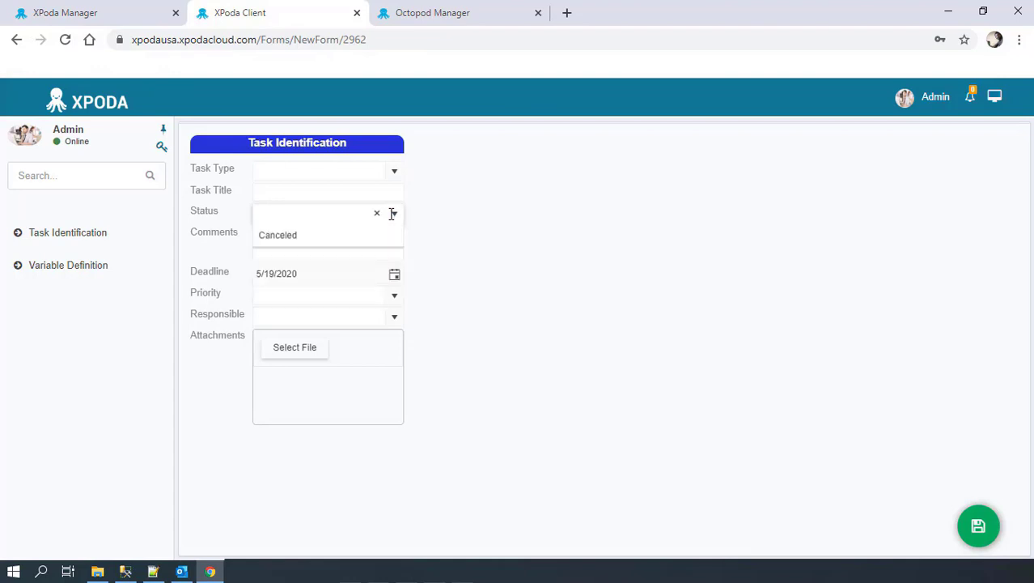
left_click(393, 296)
left_click(397, 317)
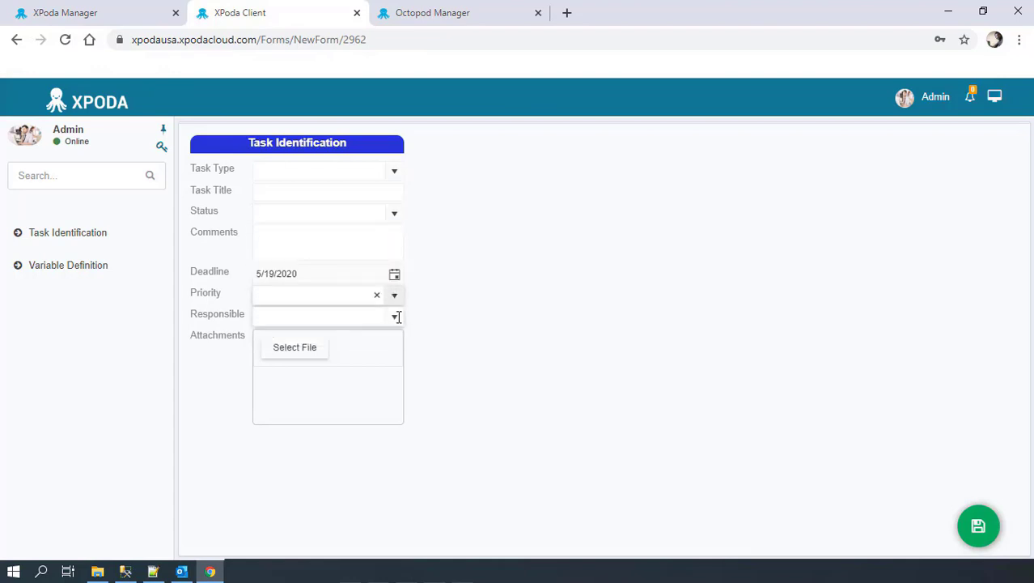
left_click(397, 316)
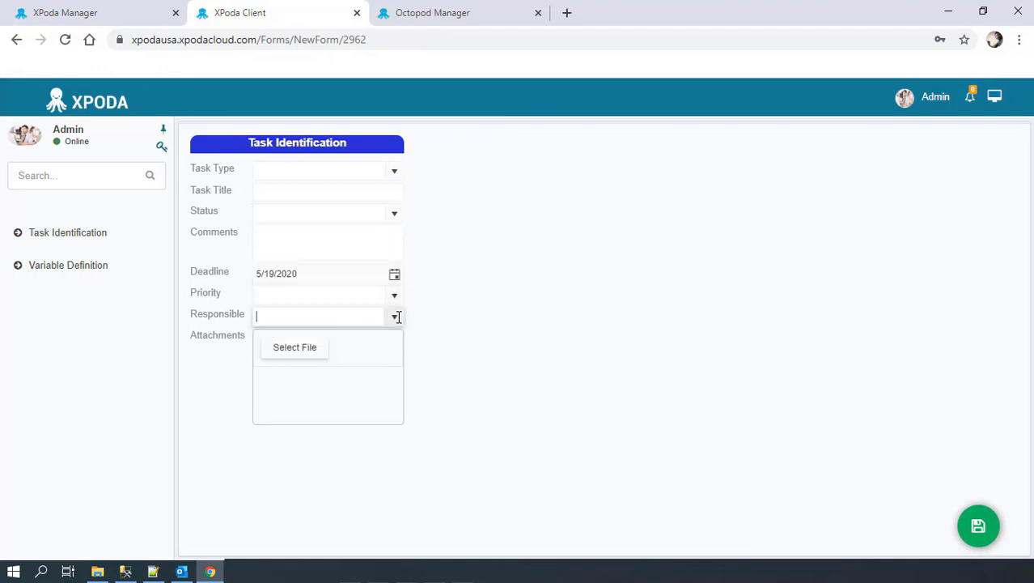
left_click(448, 308)
- Switch to XPoda Manager, create a new free form and name it Activities
left_click(64, 12)
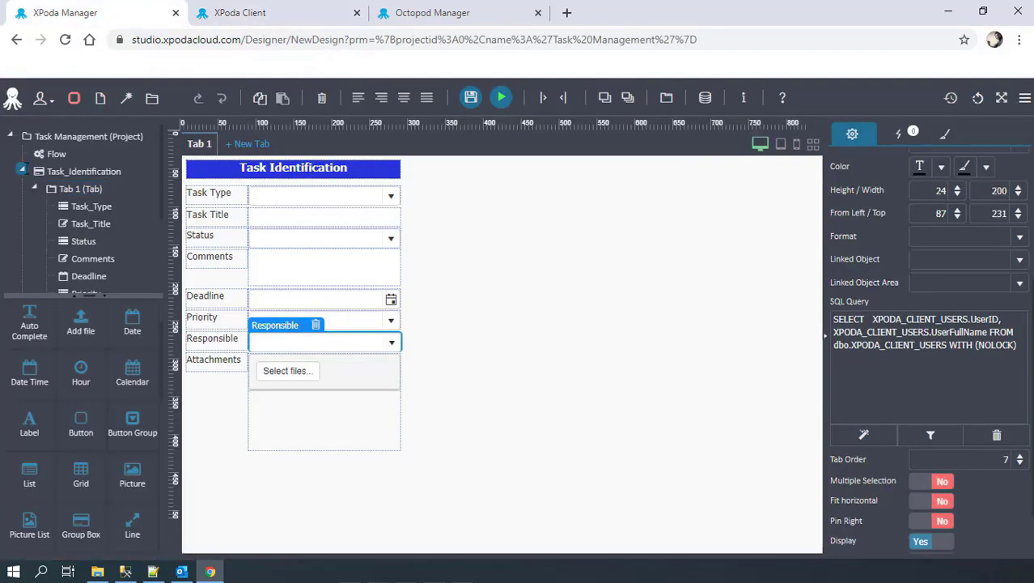
left_click(100, 98)
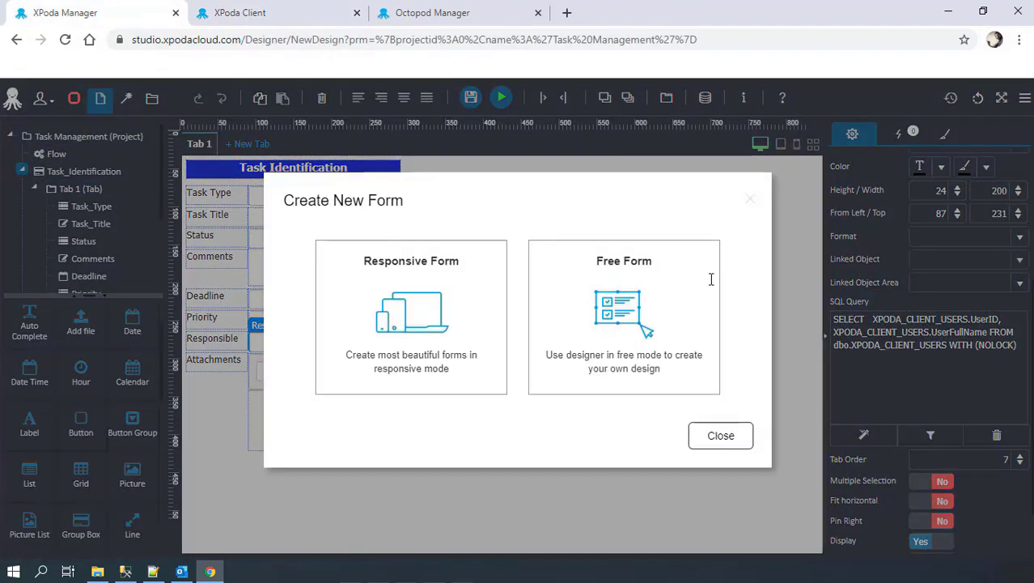
left_click(637, 293)
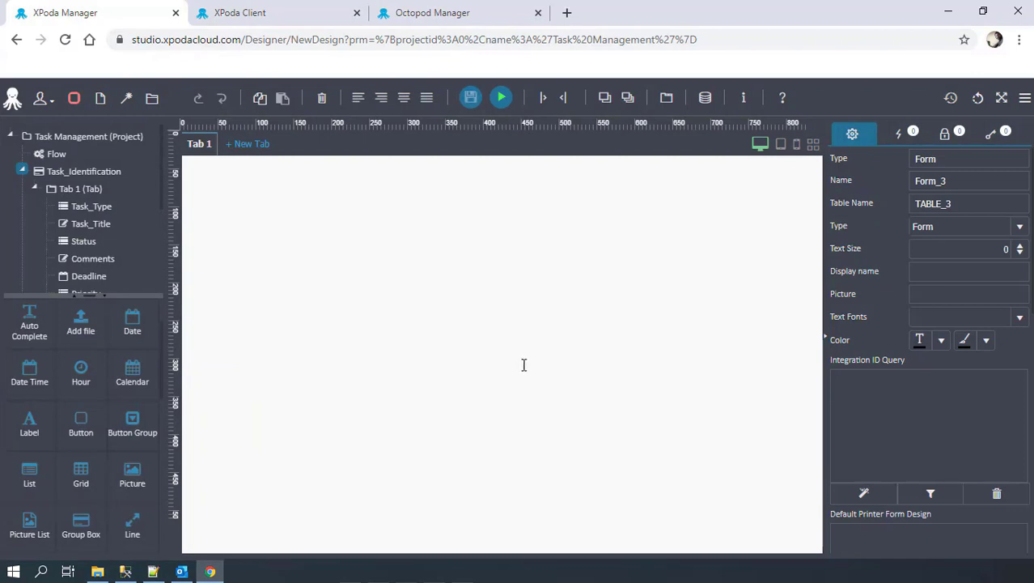
scroll(124, 259, "down", 3)
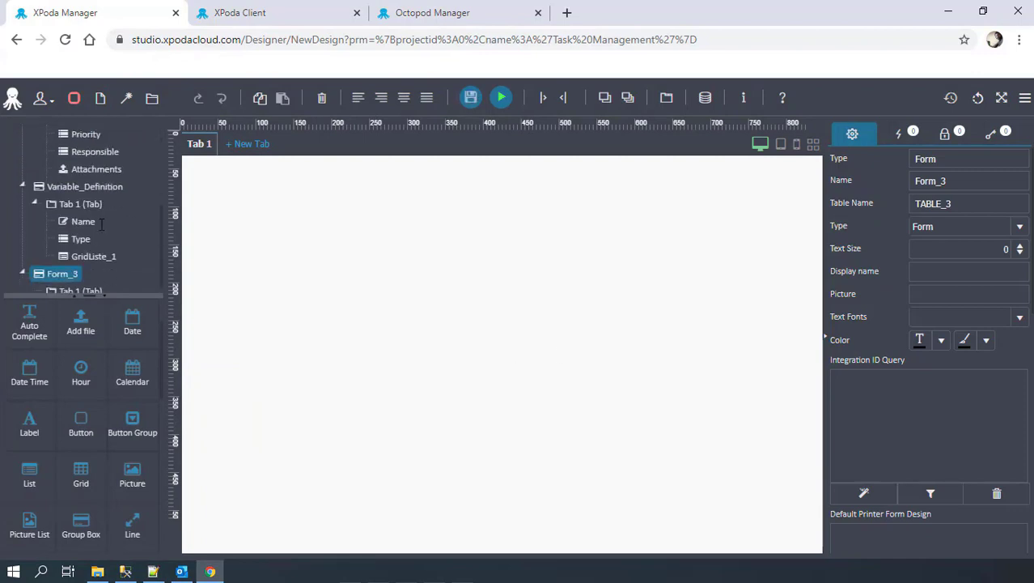
left_click(964, 180)
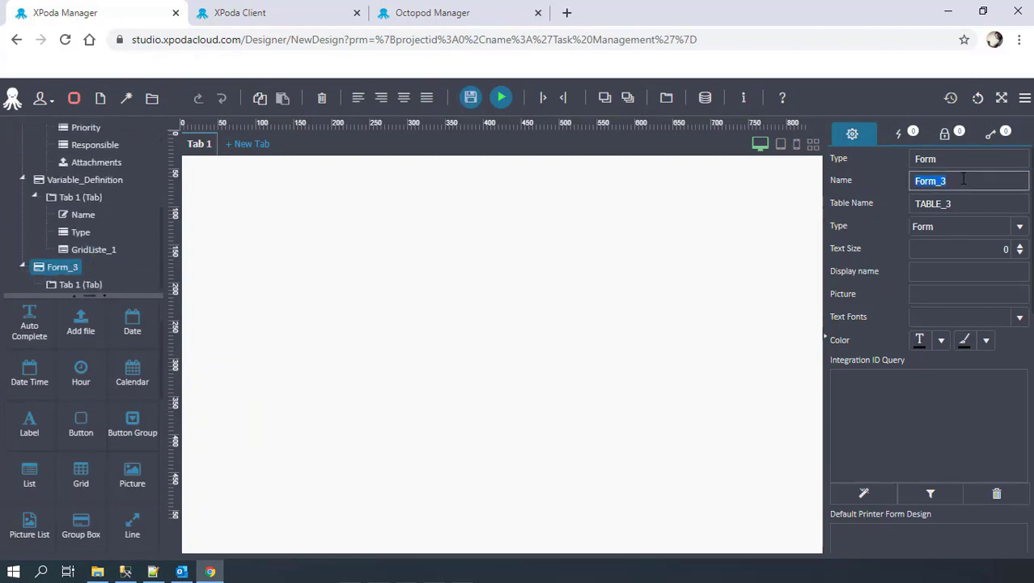
type("Ad")
key("Return")
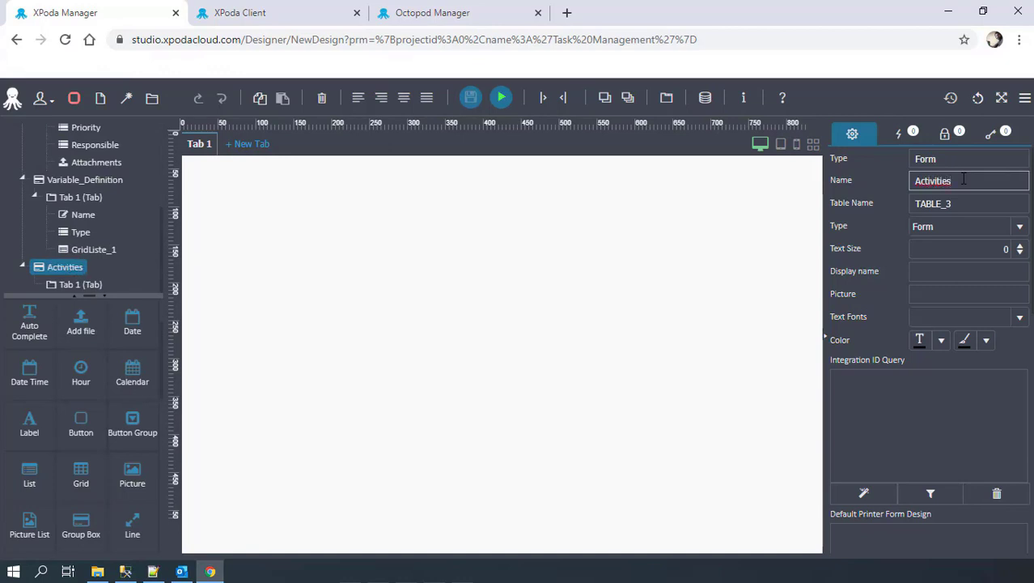
- Set the Activities form's table name to TM_ACTIVITIES
left_click(952, 203)
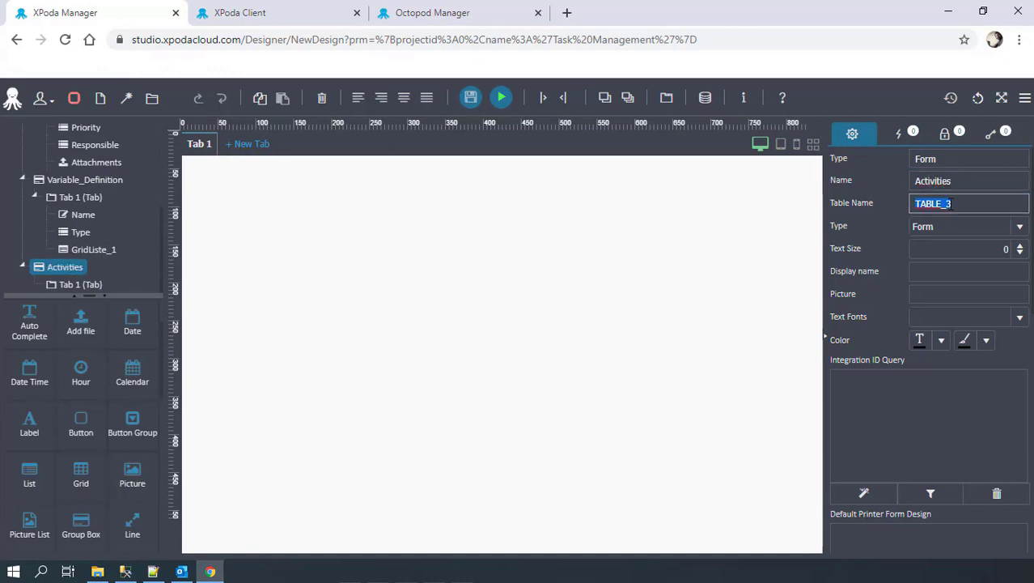
type("TM_ACTIVITIES")
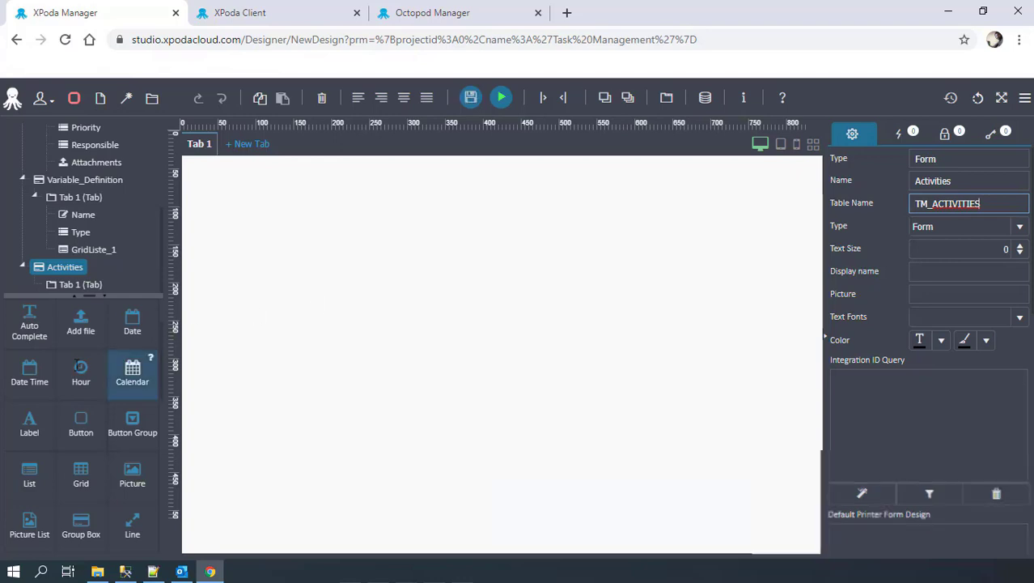
- Add a text box at the top of the Activities form, with both its label and its field name set to Message
scroll(81, 332, "up", 2)
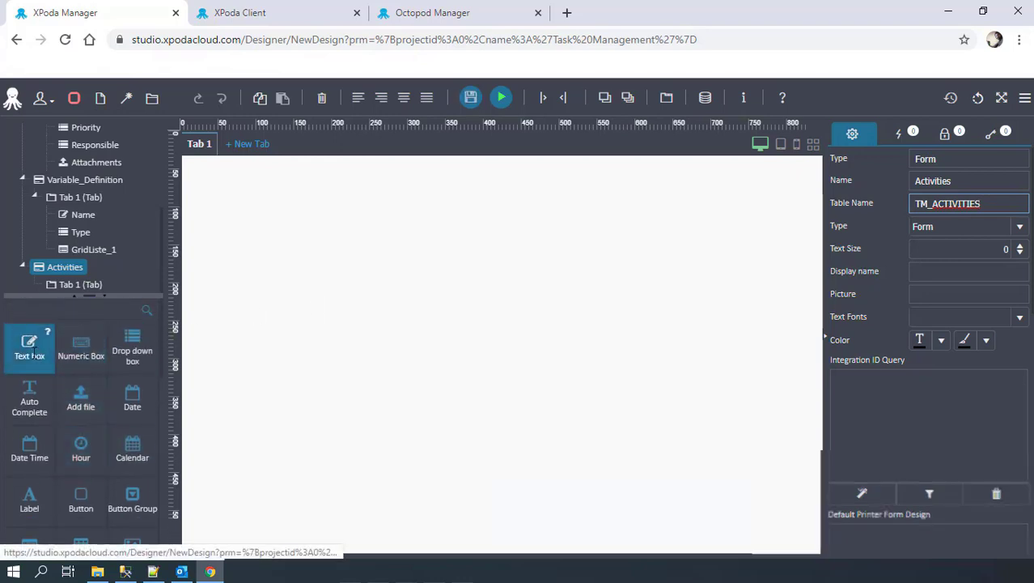
left_click_drag(29, 346, 238, 192)
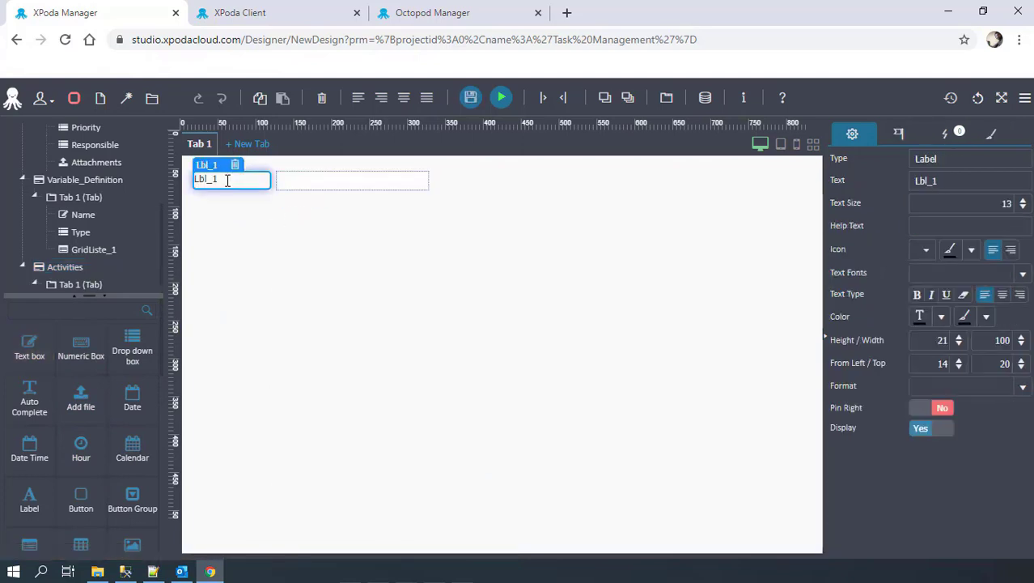
double_click(927, 180)
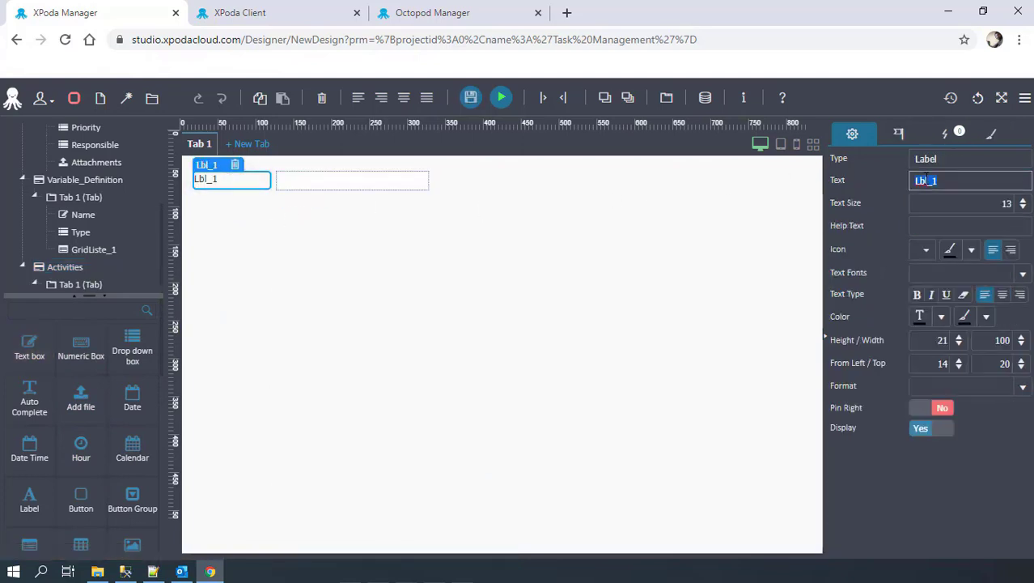
type("Message")
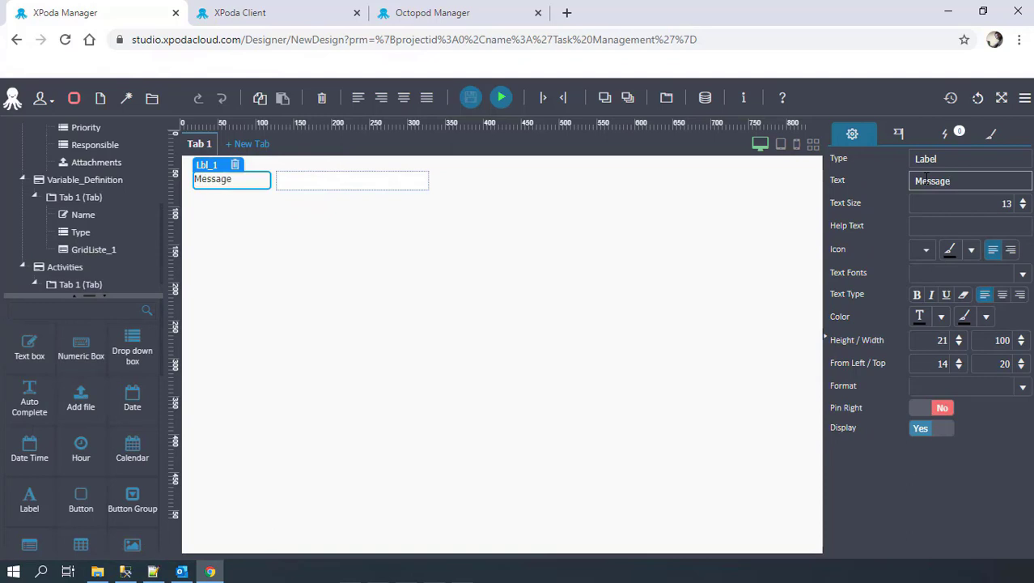
double_click(919, 180)
key("ctrl+c")
left_click(327, 179)
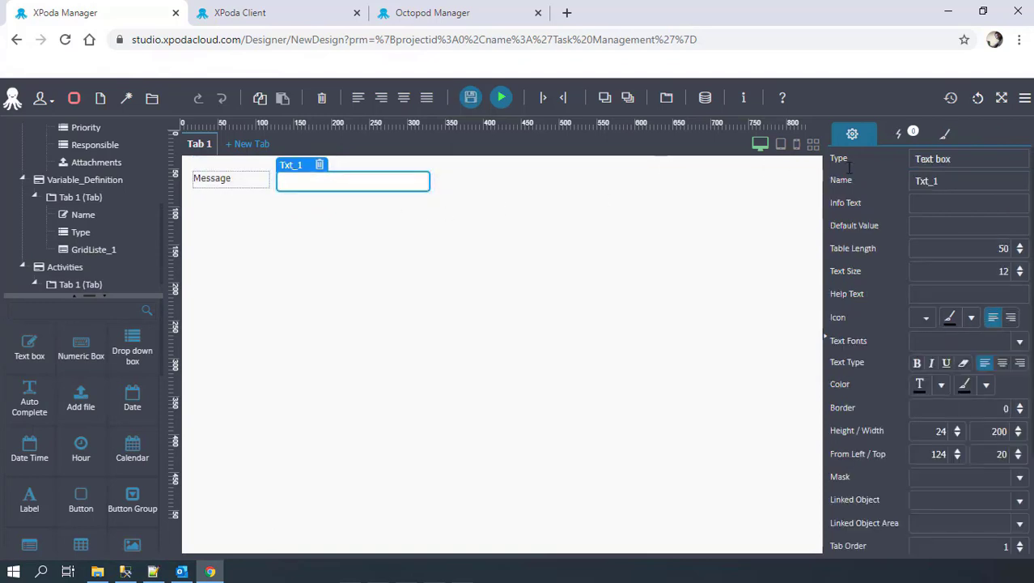
double_click(931, 181)
key("ctrl+v")
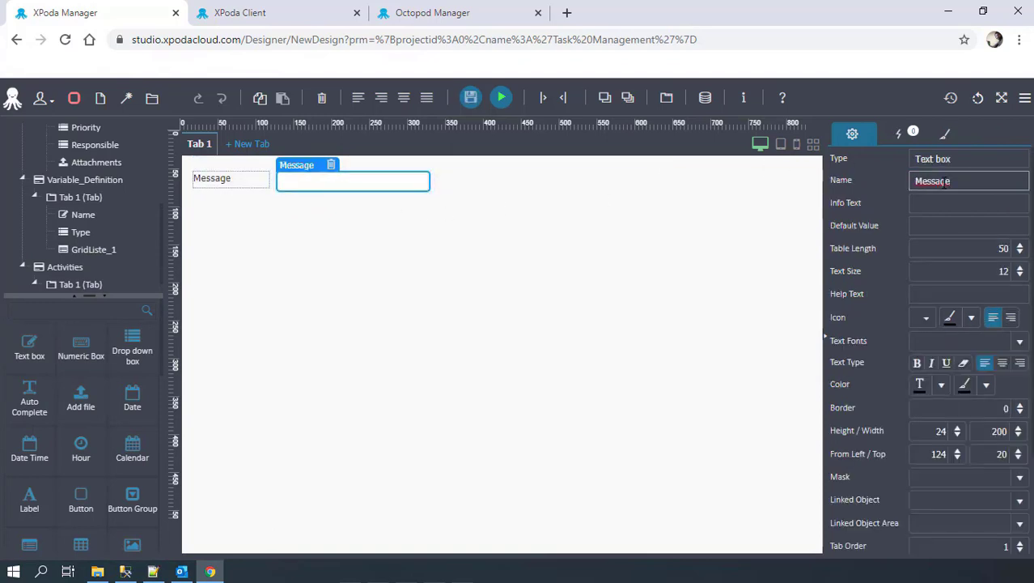
- Set the Activities form's Message text box to a table length of 500 and enable Multi Line
left_click(1007, 249)
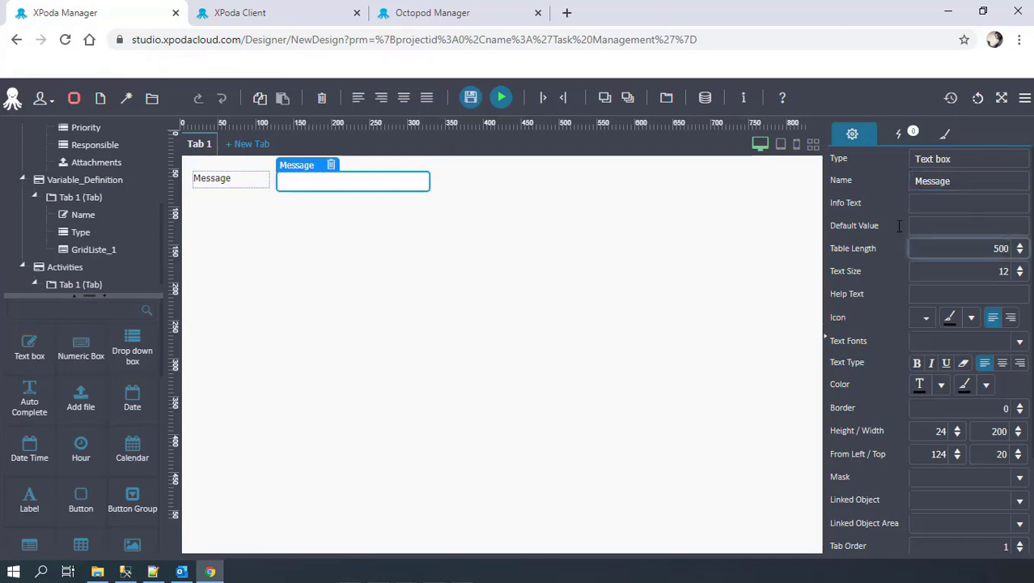
scroll(947, 520, "down", 3)
scroll(947, 520, "up", 2)
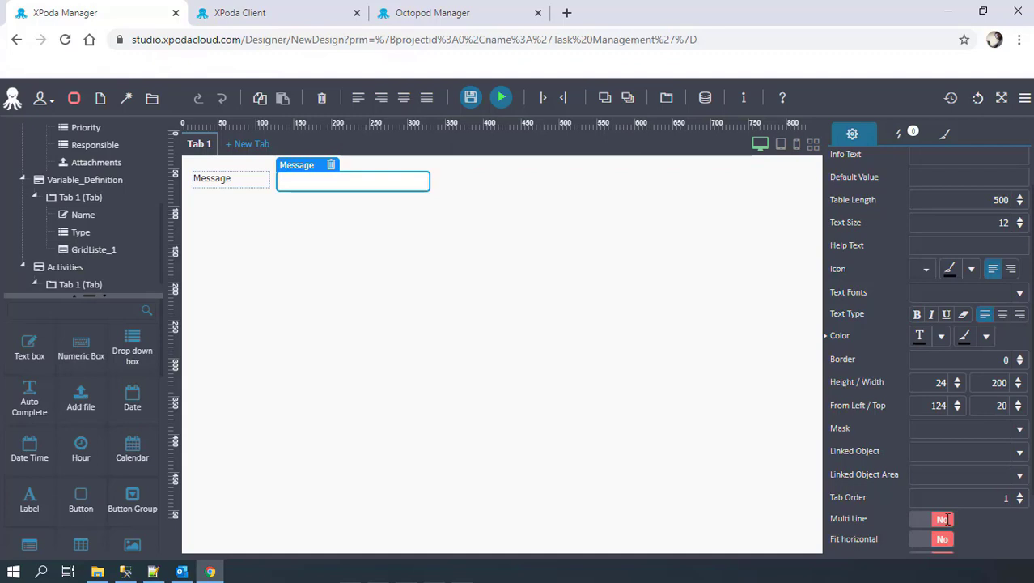
left_click(943, 519)
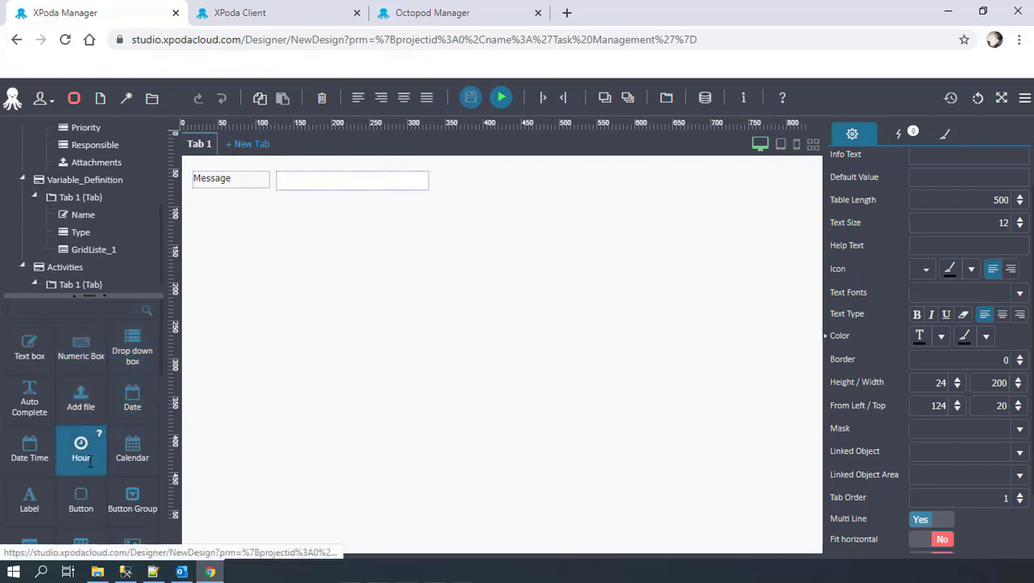
- Add an Hour field below Message on the Activities form, with both its label and its field name set to Hours
left_click_drag(81, 445, 244, 204)
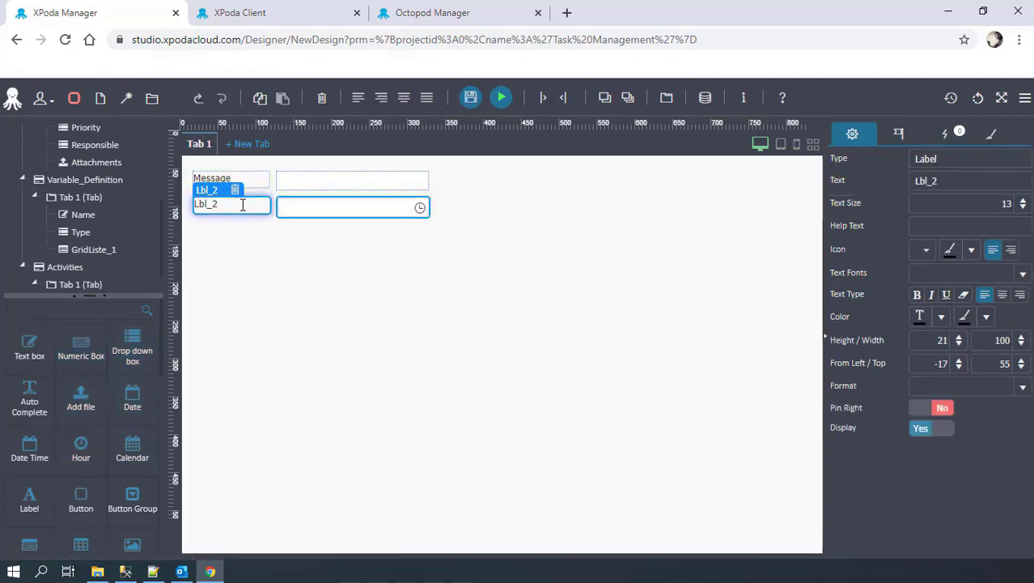
left_click(242, 205)
double_click(947, 181)
type("Hous")
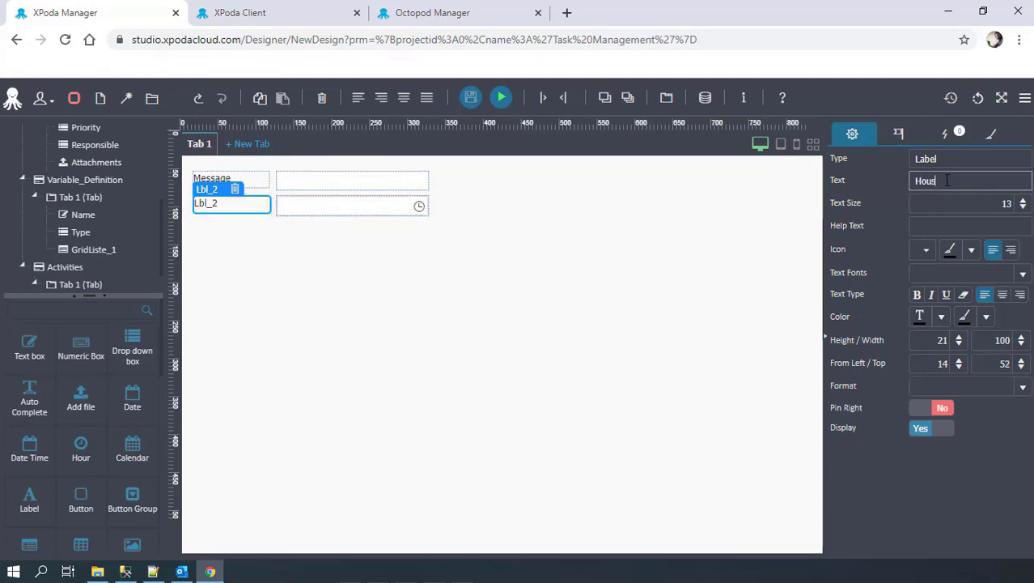
key("BackSpace")
type("rs")
key("Return")
double_click(947, 180)
key("ctrl+c")
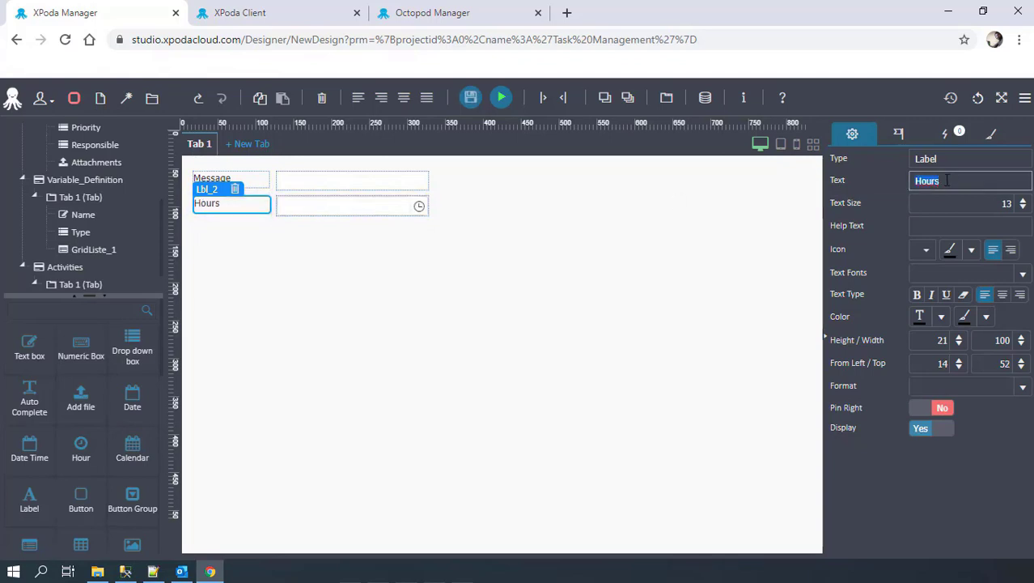
left_click(382, 205)
double_click(937, 179)
key("ctrl+v")
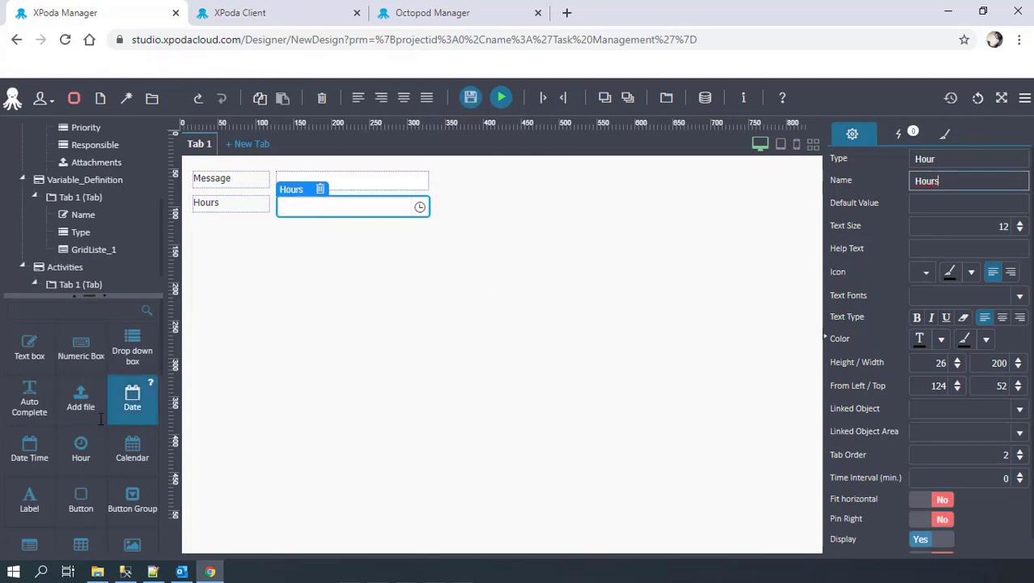
- Add a numeric box below Hours, with both its label and its field name set to Percentage
left_click_drag(80, 350, 243, 233)
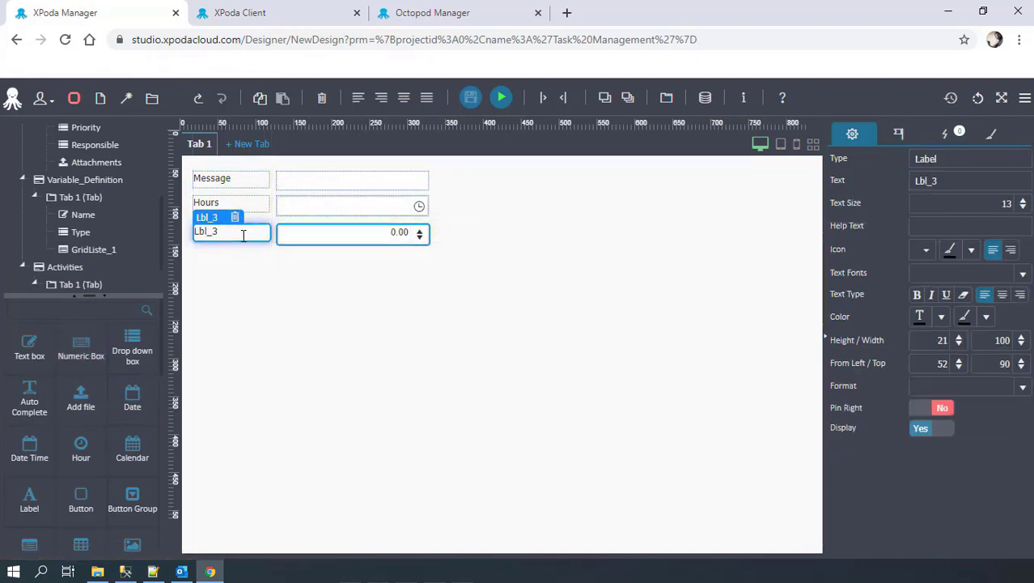
left_click_drag(941, 181, 896, 204)
type("Percentage")
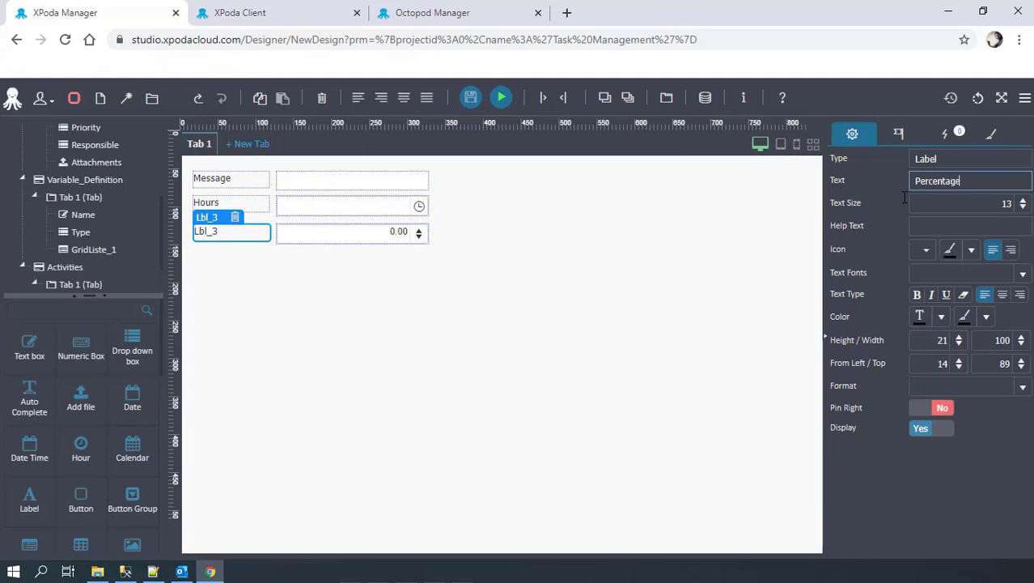
key("Return")
key("ctrl+c")
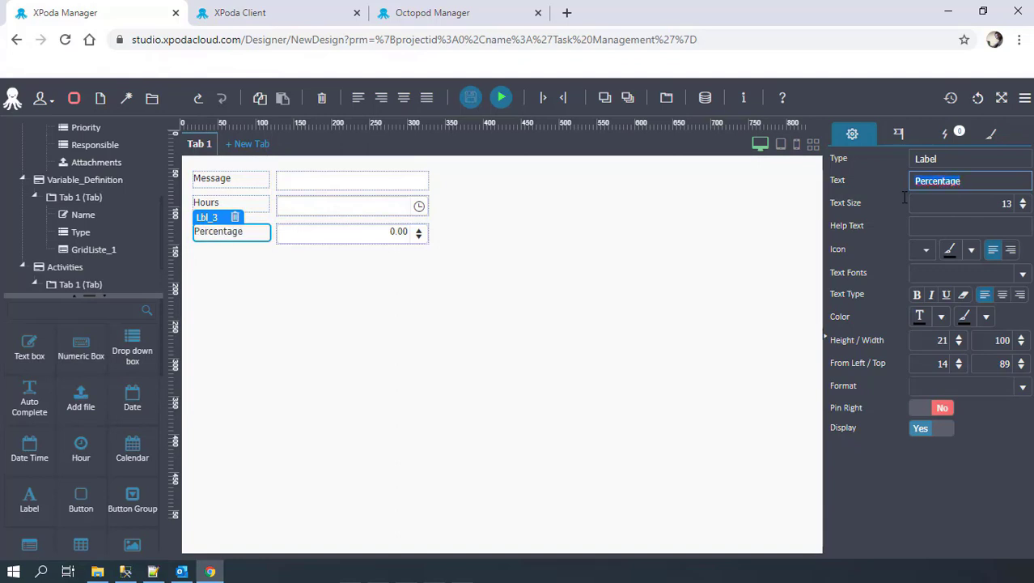
left_click(353, 234)
double_click(927, 181)
key("ctrl+v")
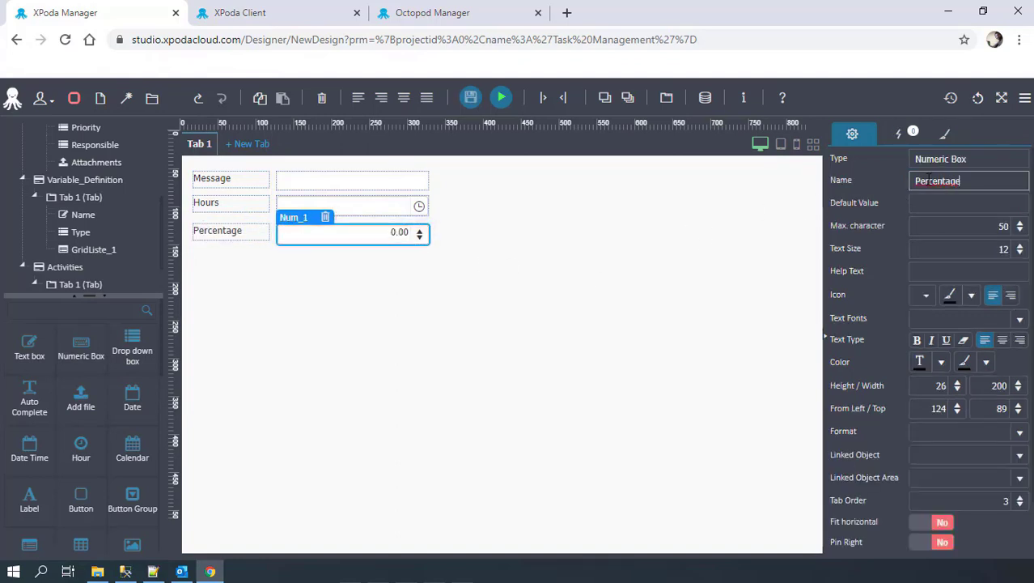
left_click(597, 249)
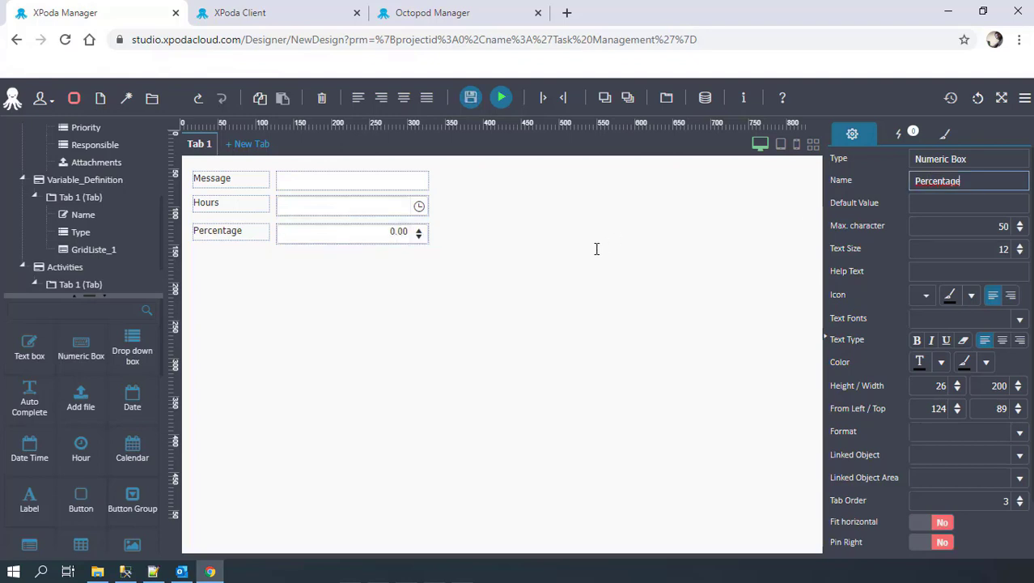
- Add a numeric box labelled Task ID and named Task_ID below Percentage, and save the project with its tables
left_click_drag(80, 347, 267, 276)
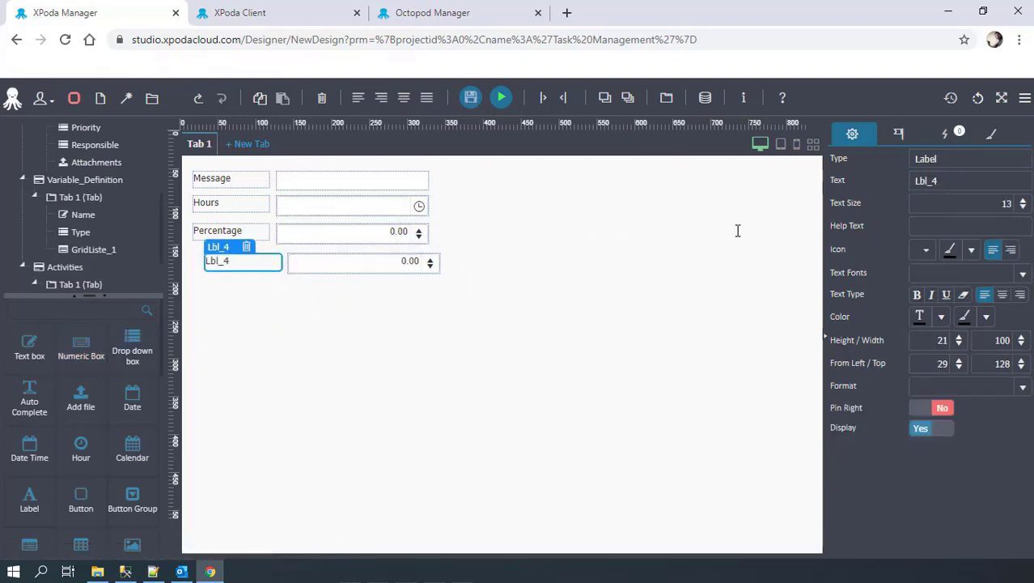
double_click(928, 181)
type("Task ID")
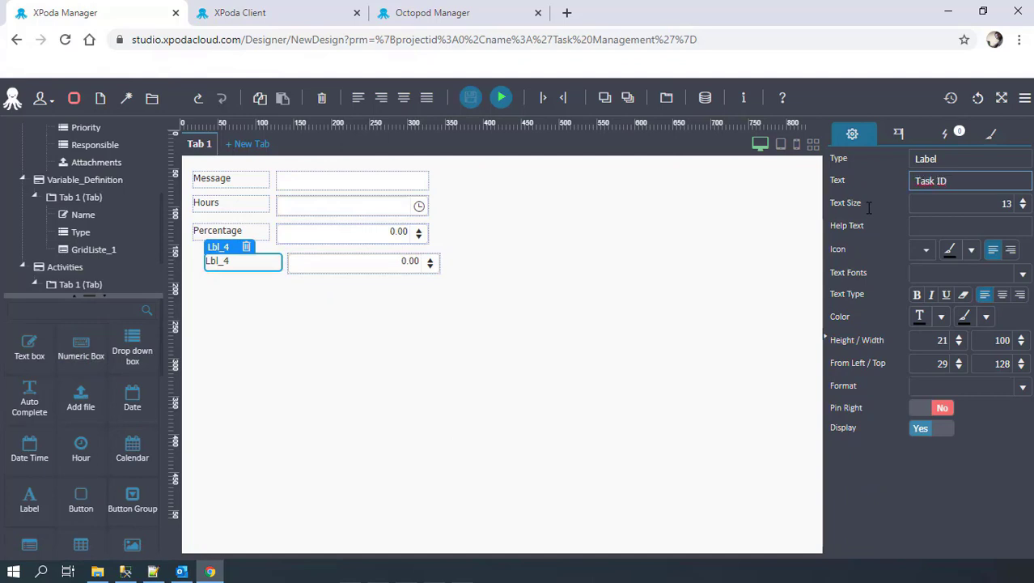
left_click(357, 264)
left_click(685, 239)
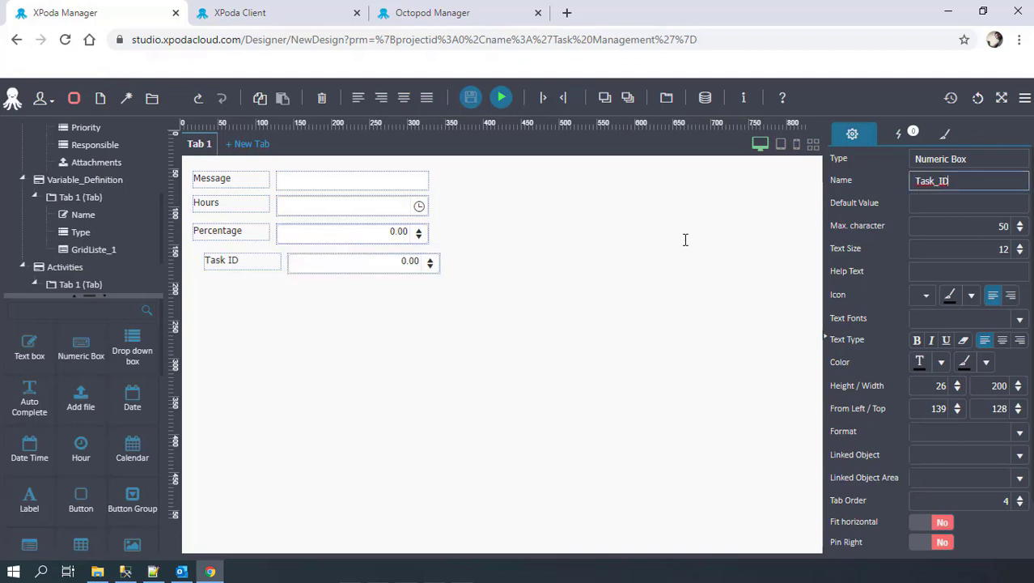
left_click(84, 265)
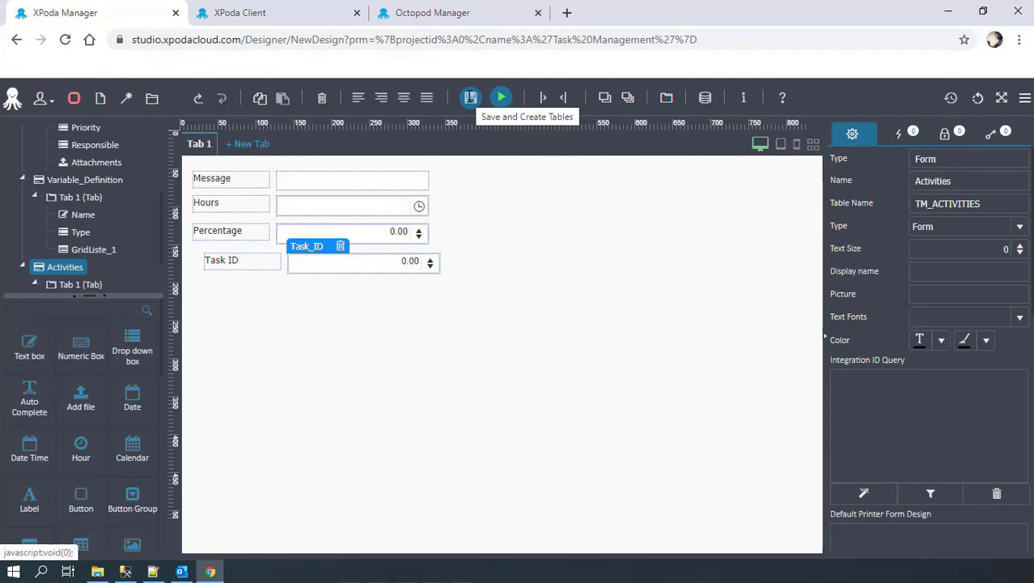
left_click(470, 98)
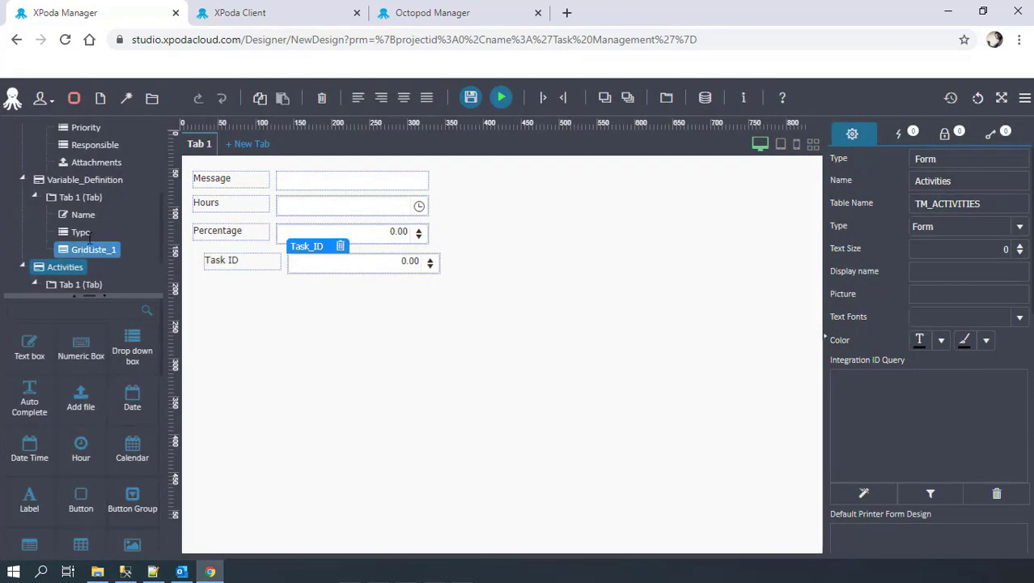
- Open the Task_Identification form and add a text box beside the Priority field, labelled and named Message
scroll(81, 211, "up", 5)
left_click(81, 171)
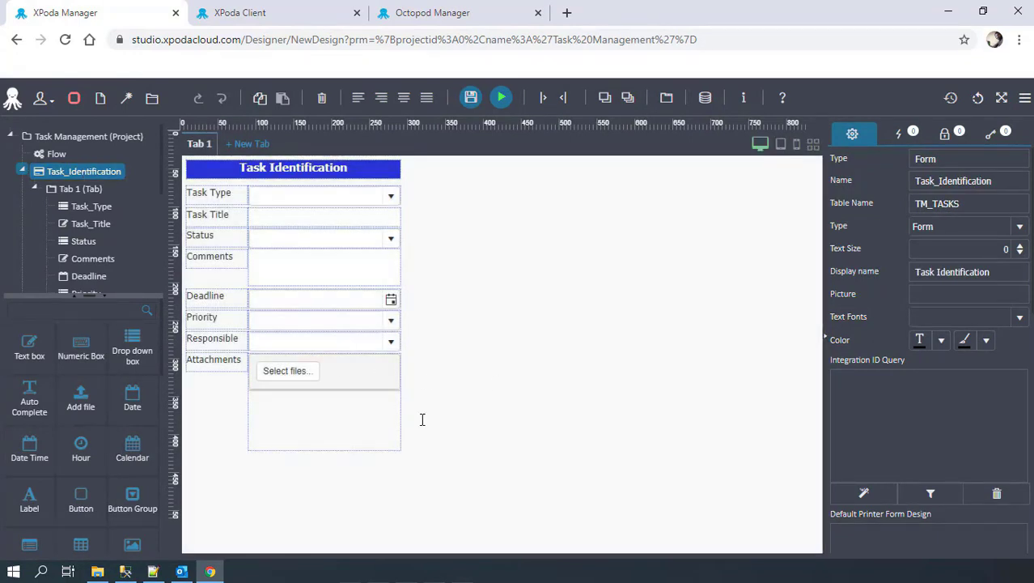
left_click_drag(30, 346, 486, 345)
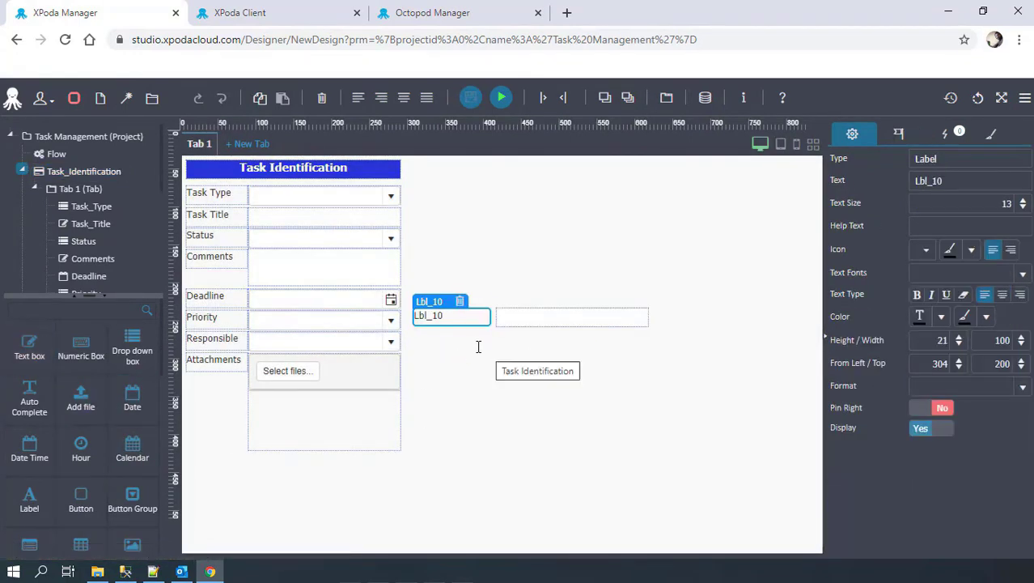
left_click(943, 181)
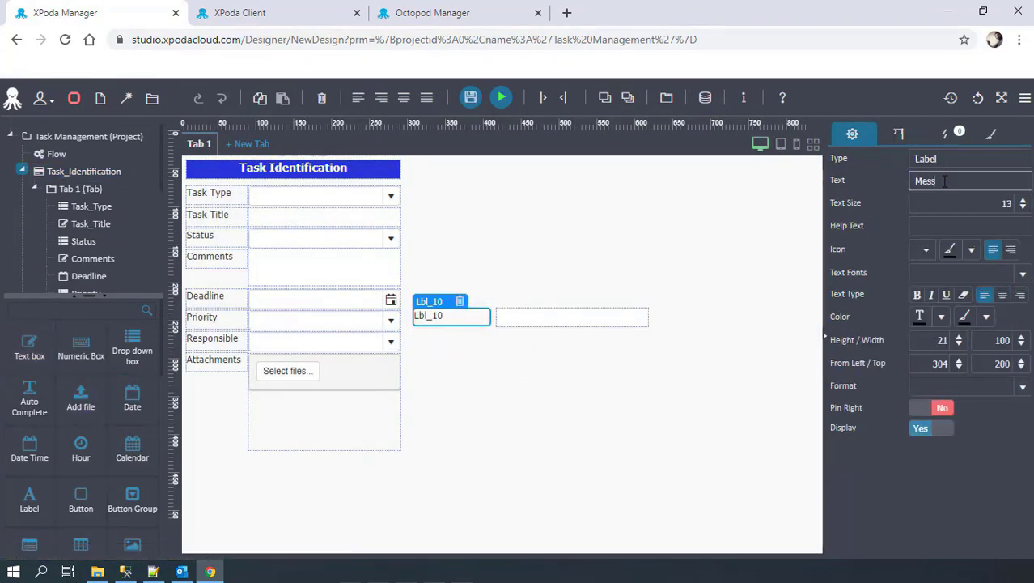
left_click(528, 316)
double_click(942, 181)
type("Message")
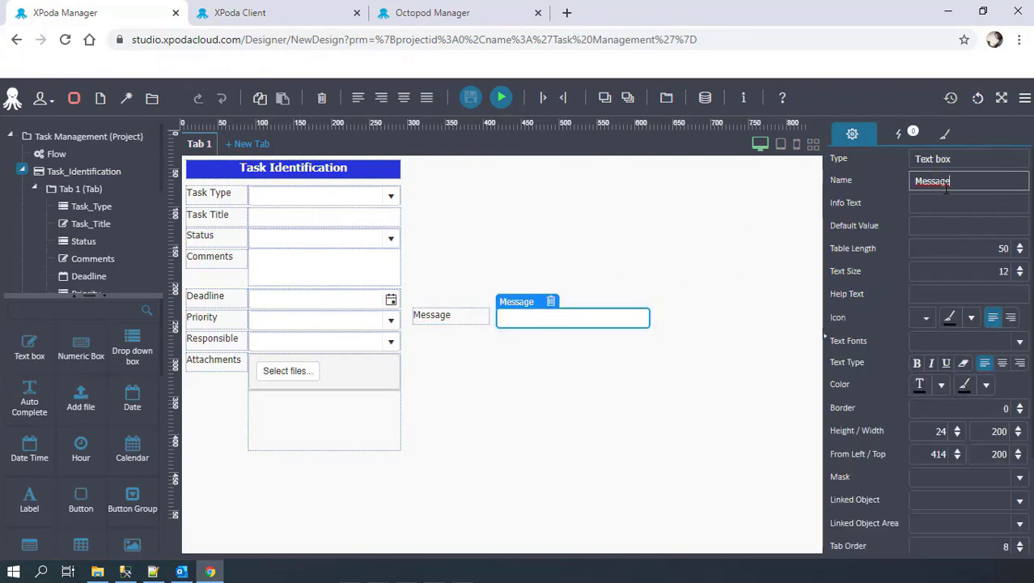
- Set the Task Identification form's Message box to a table length of 500, enlarge its height to about 71, and enable Multi Line
left_click(1004, 249)
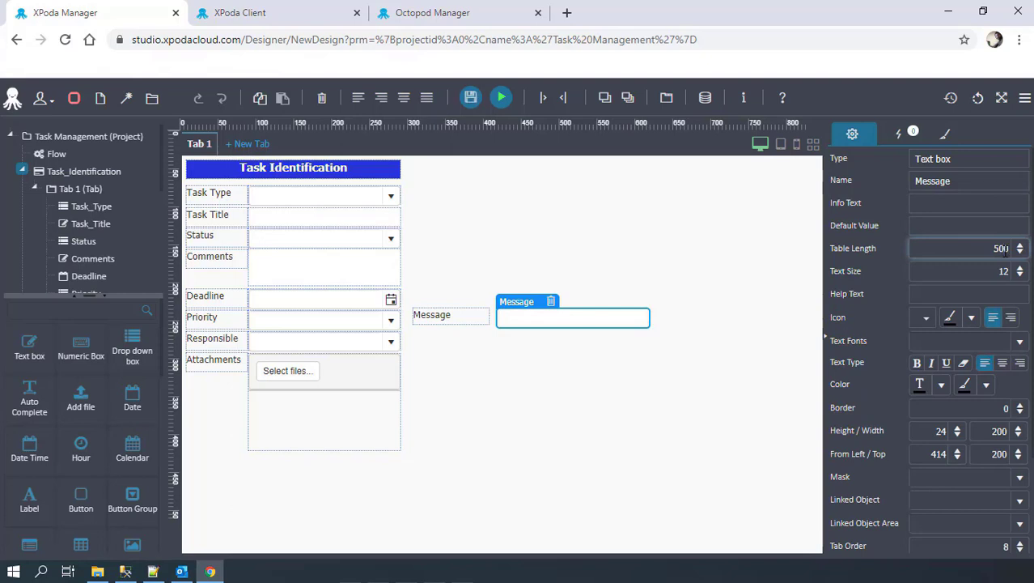
left_click_drag(559, 330, 555, 364)
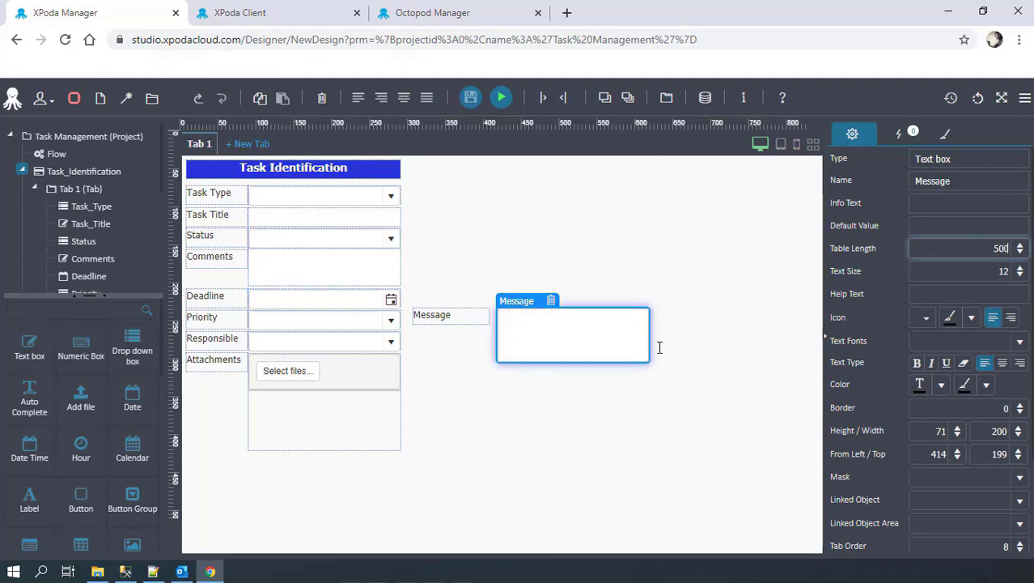
scroll(927, 419, "down", 3)
left_click(943, 443)
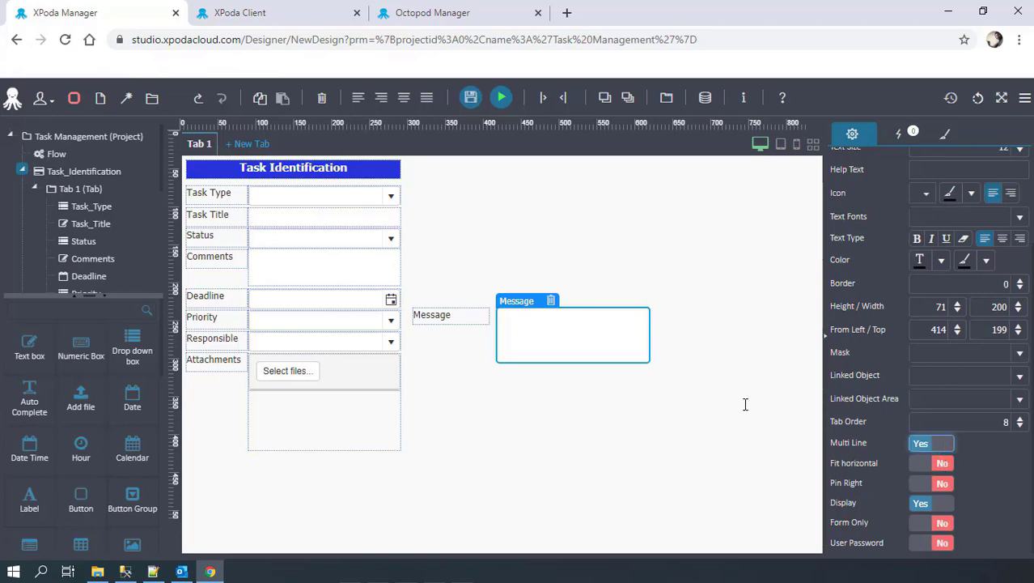
left_click(655, 396)
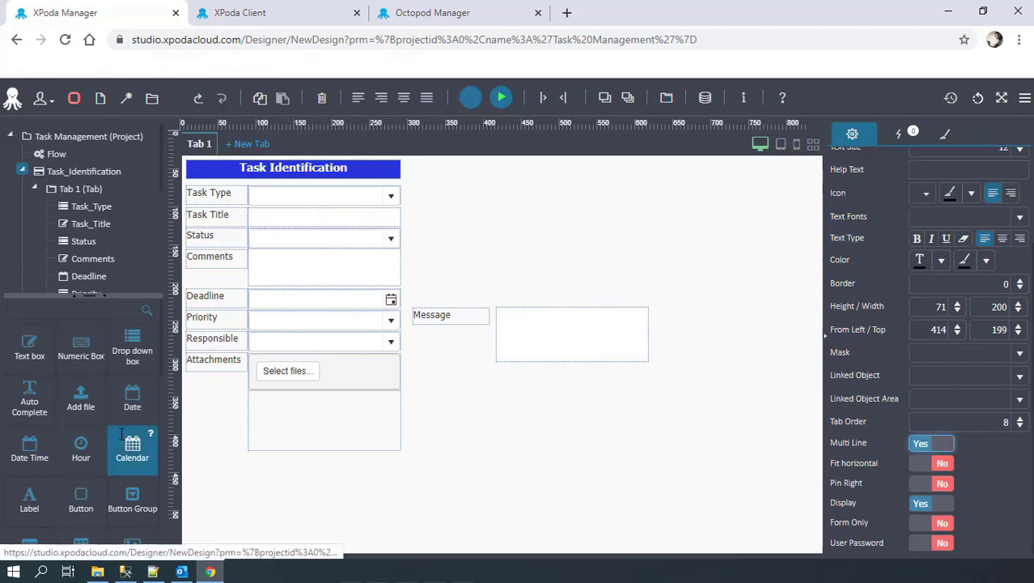
- Add an hour field below the Message box on the Task Identification form, with both its label and its field name set to Hours
left_click_drag(81, 447, 534, 387)
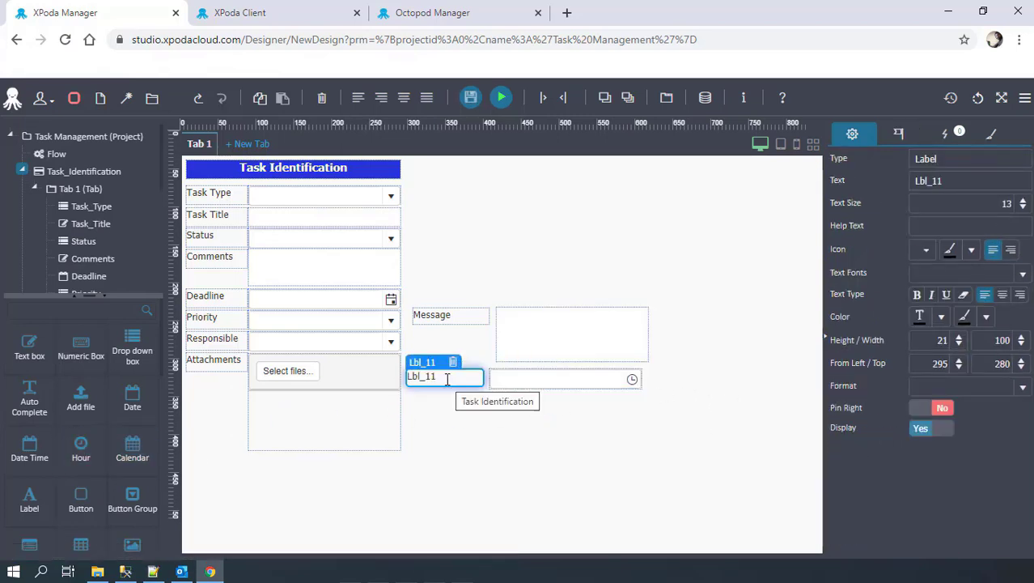
double_click(955, 180)
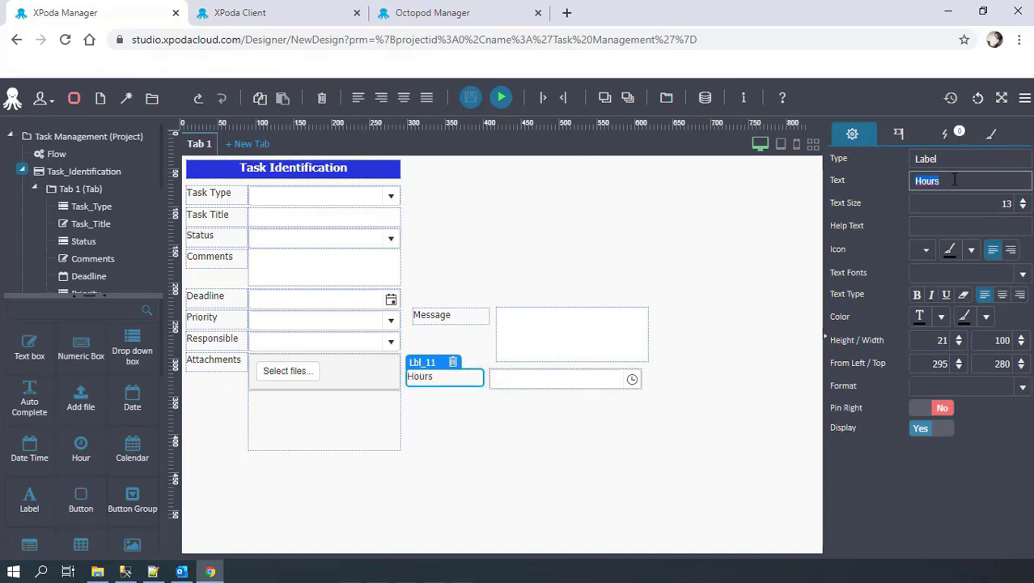
left_click(526, 381)
double_click(922, 181)
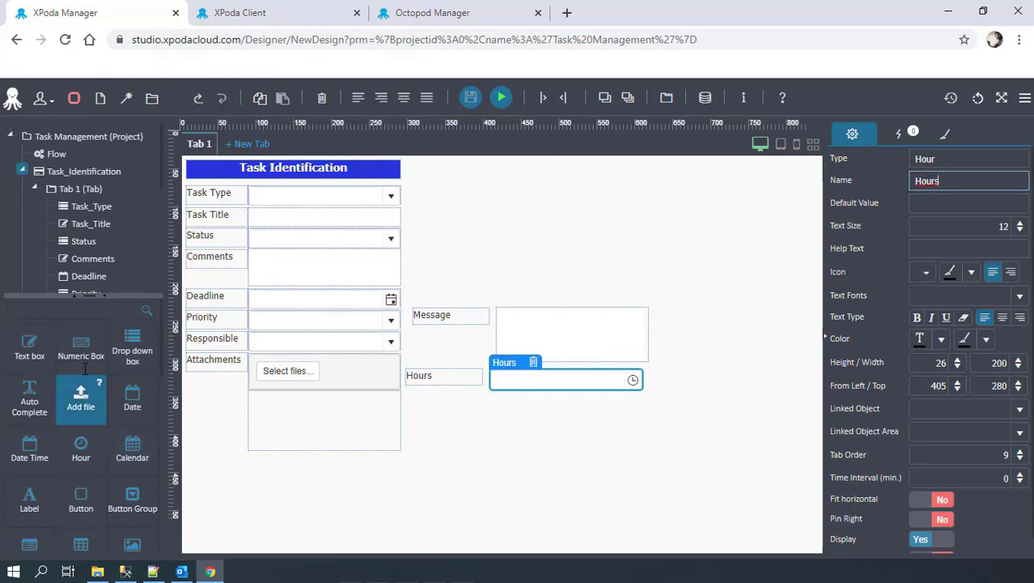
- Add a numeric box below the Hours field on the Task Identification form, labelled and named Percentage
left_click_drag(81, 349, 460, 408)
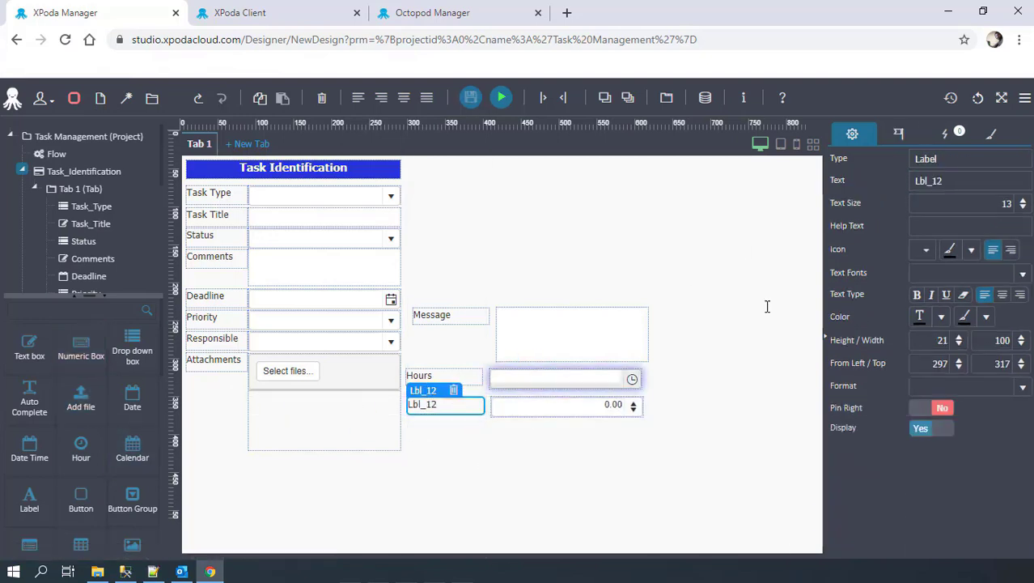
double_click(969, 180)
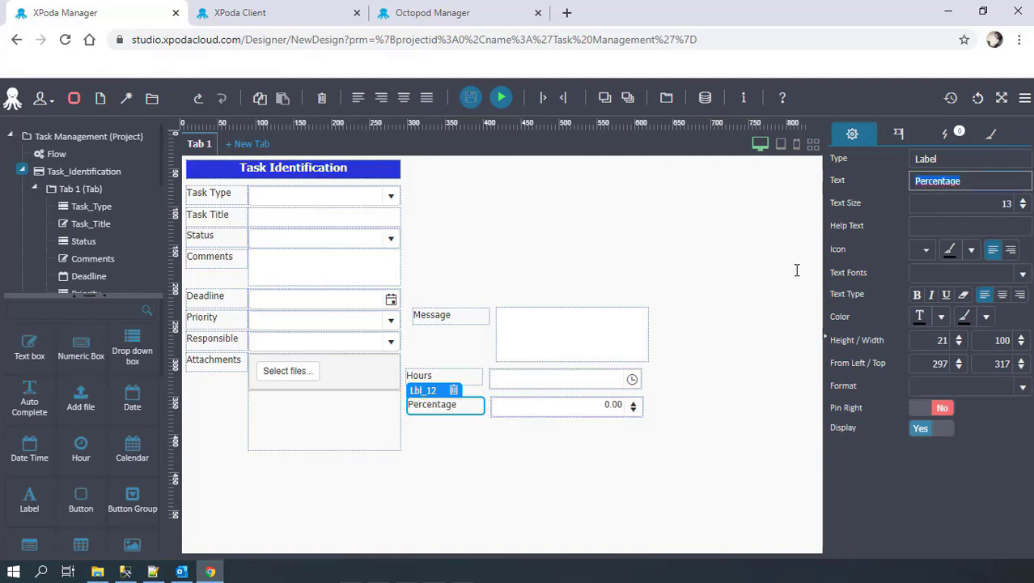
left_click(552, 406)
double_click(934, 182)
type("Percentage")
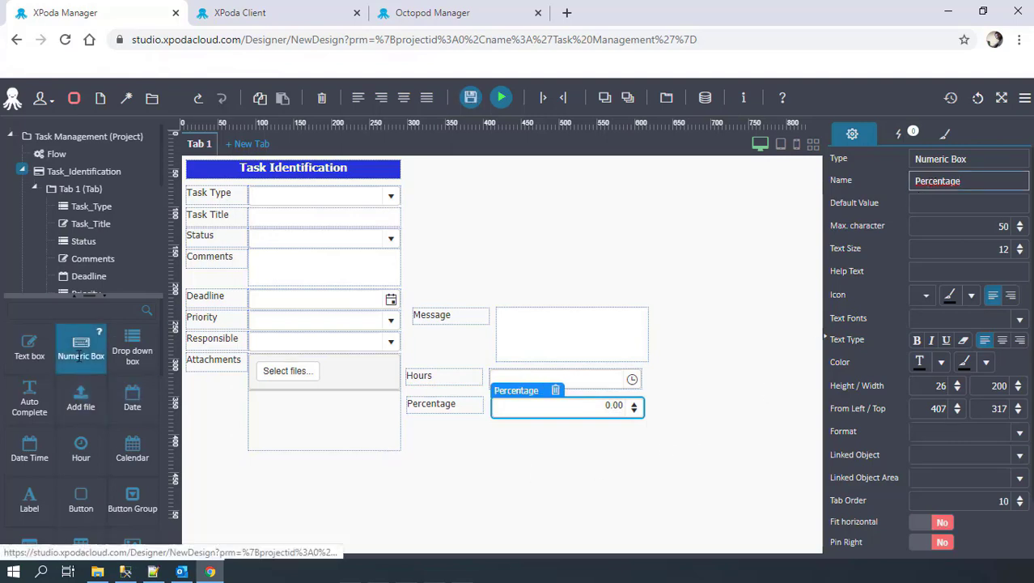
- Add a numeric box below the Percentage field, with both its label and its field name set to UserTableID
left_click_drag(80, 356, 502, 459)
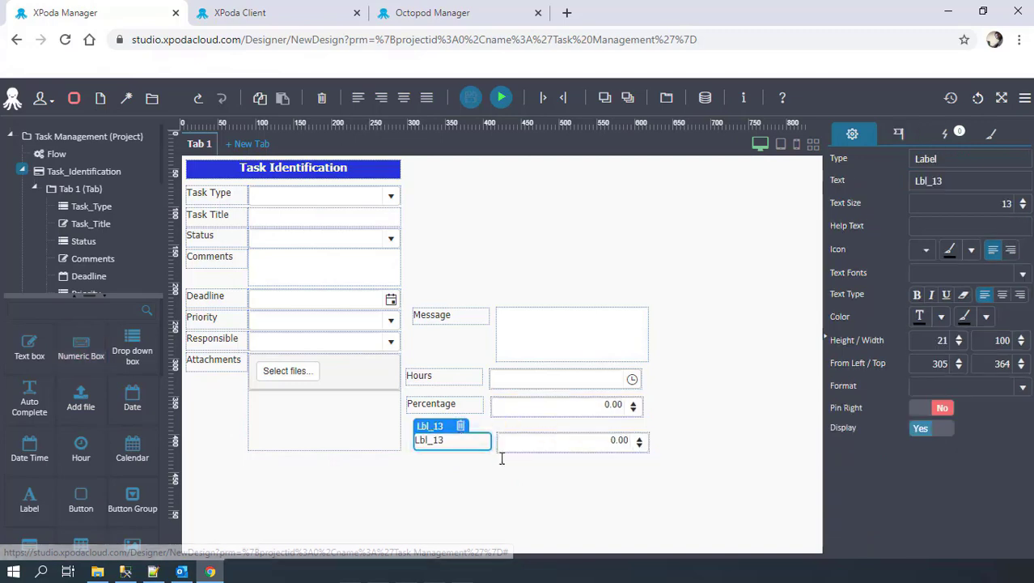
double_click(947, 179)
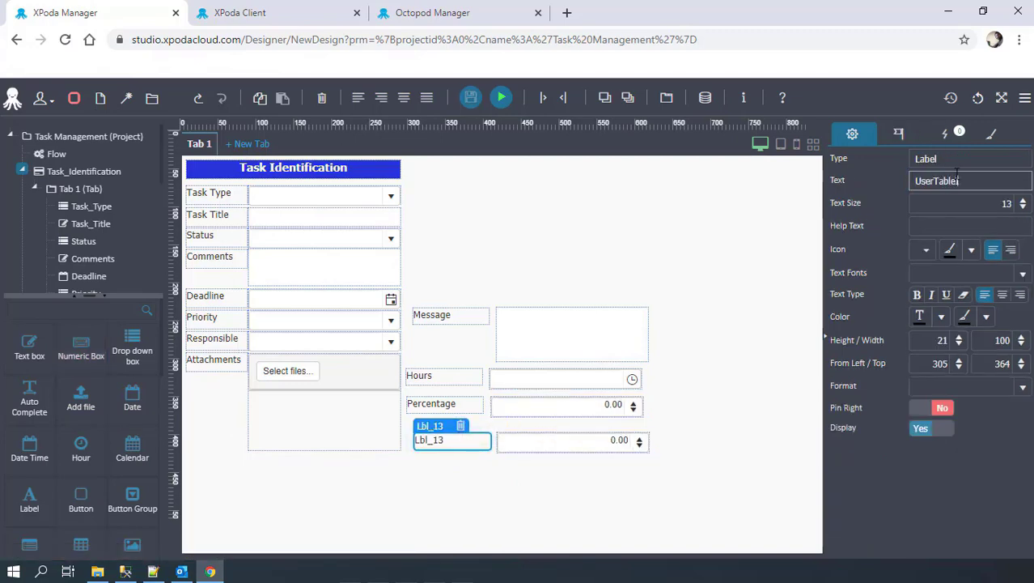
left_click(575, 441)
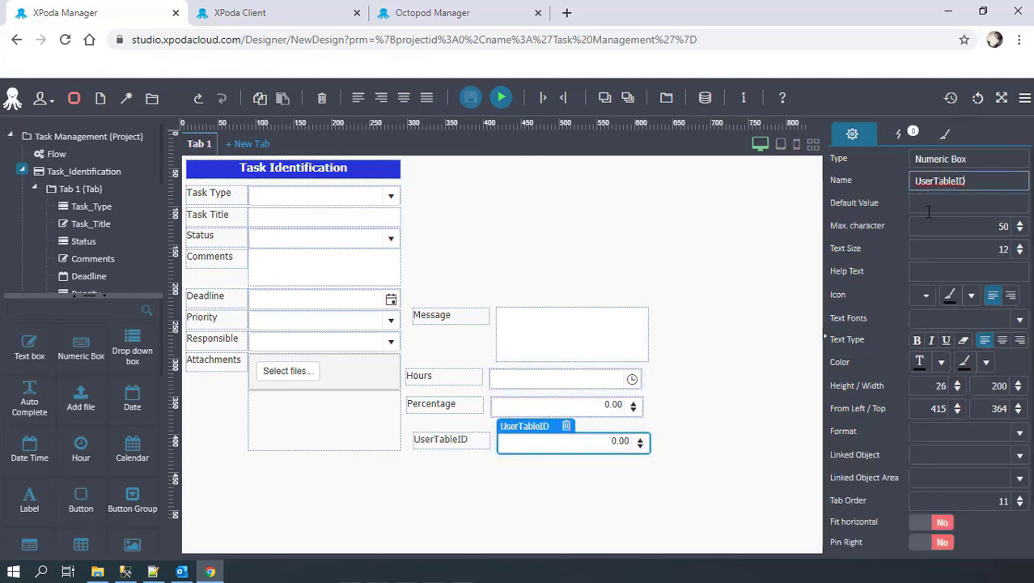
left_click(930, 209)
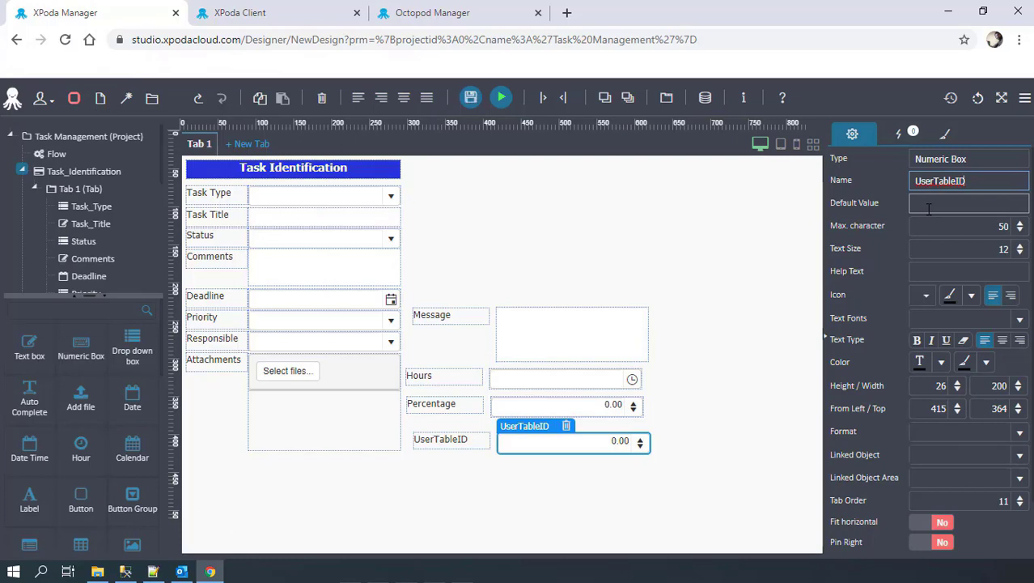
- Enable Form Only for the UserTableID, Percentage, Hours and Message fields
scroll(920, 296, "down", 1)
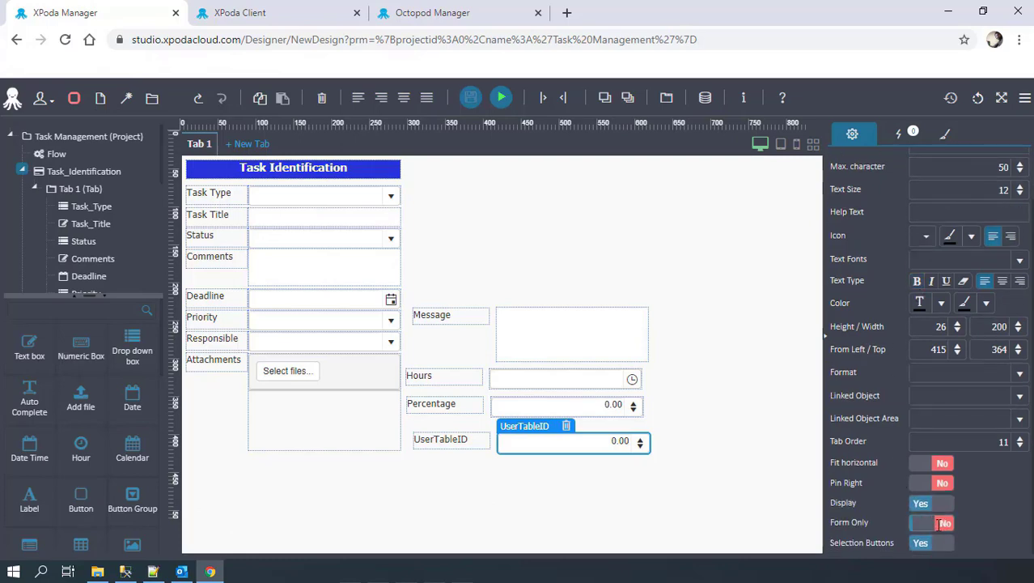
left_click(939, 524)
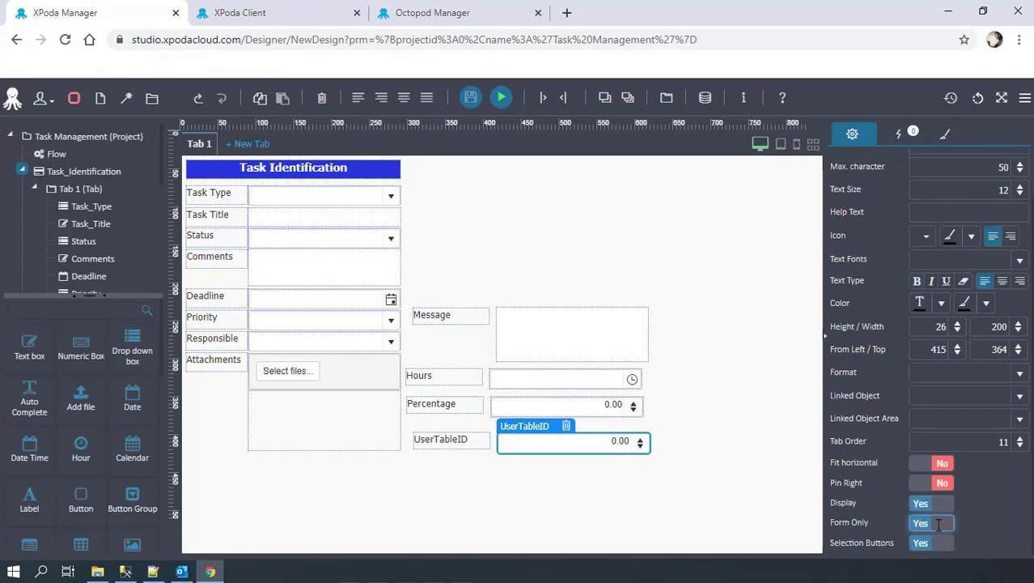
left_click(705, 432)
left_click(557, 409)
scroll(931, 502, "down", 1)
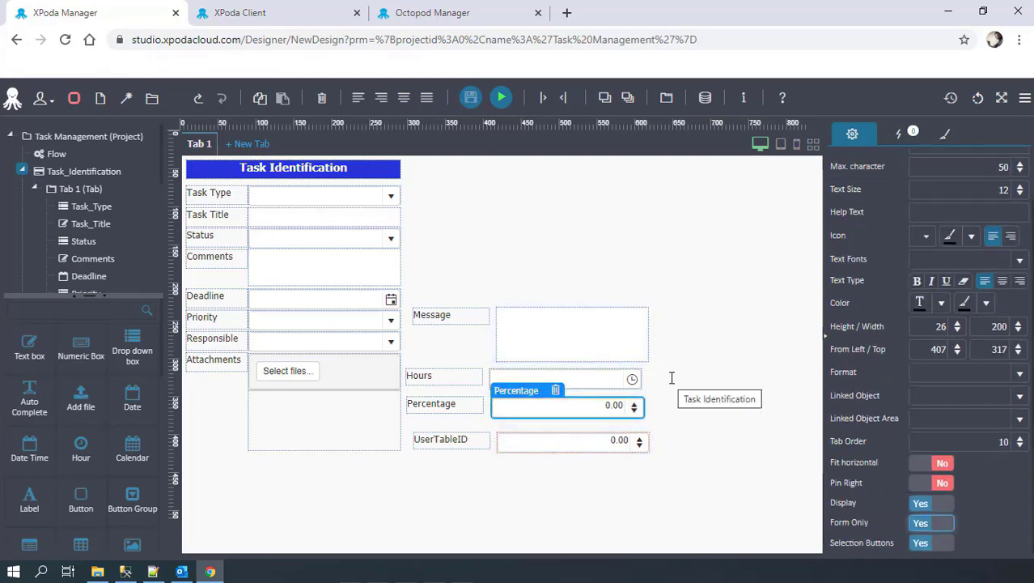
left_click(603, 377)
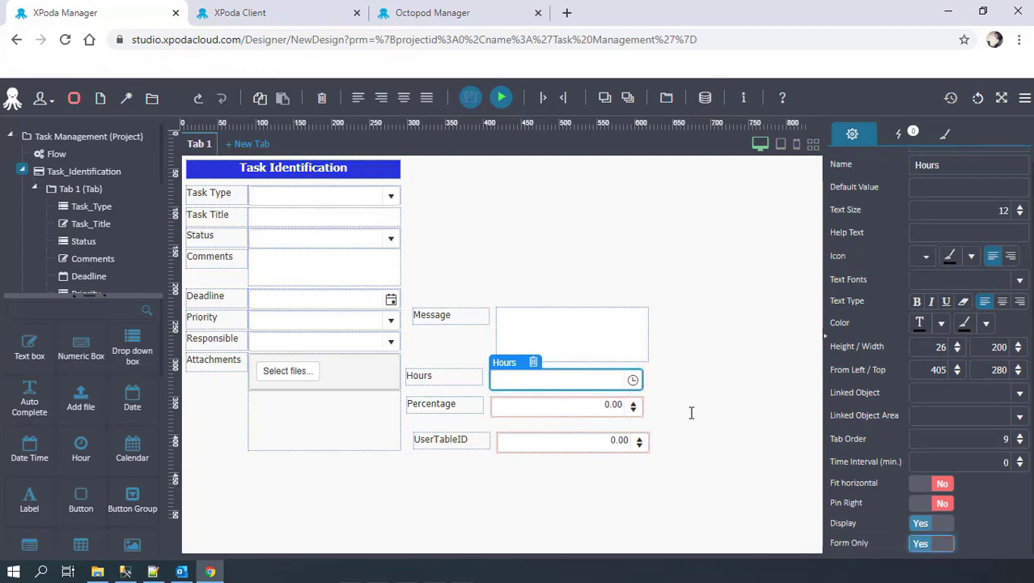
left_click(533, 330)
scroll(939, 518, "down", 2)
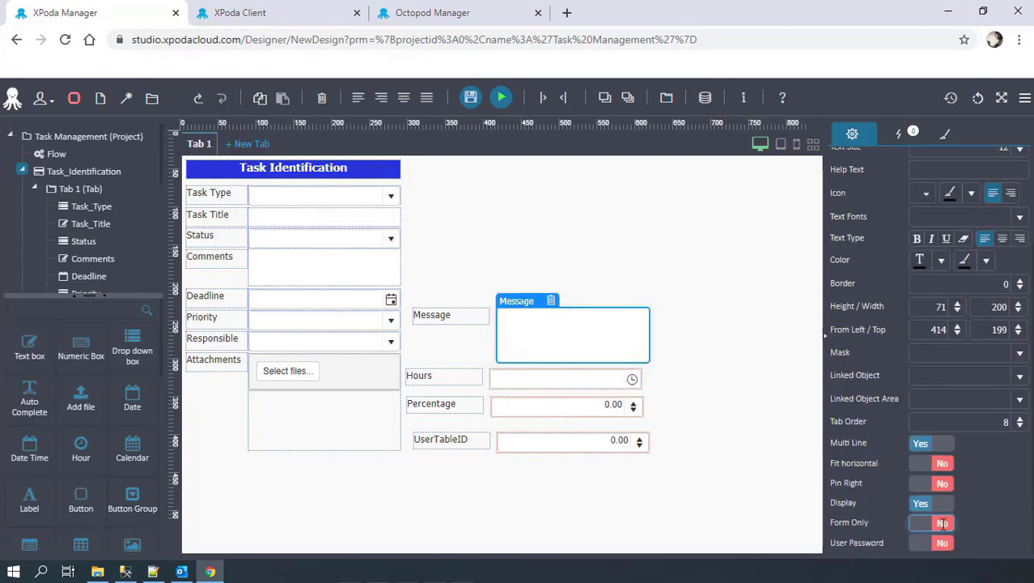
left_click(701, 387)
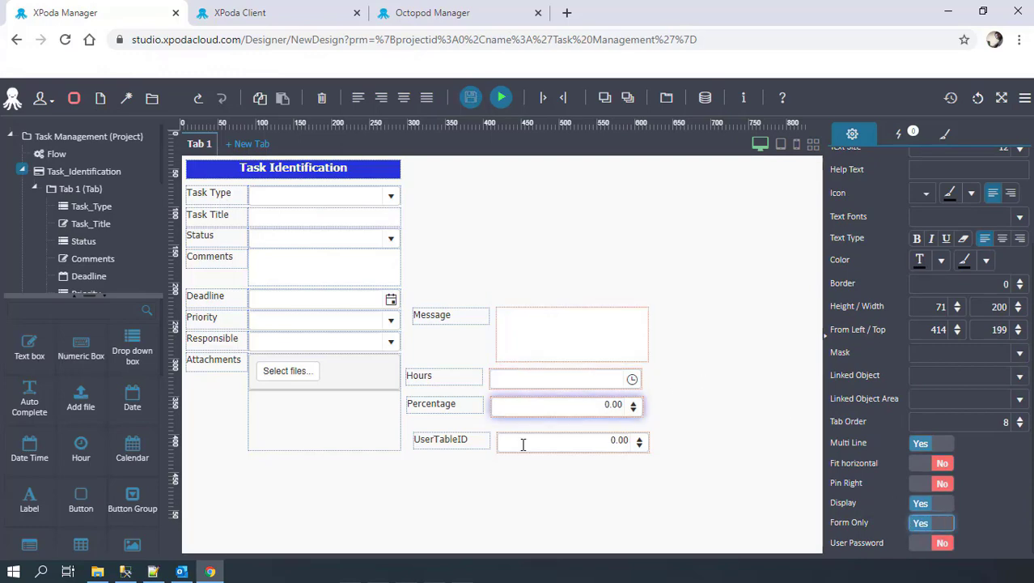
- Left-align the four labels from Message to UserTableID with each other, and left-align their four input boxes as well
left_click_drag(523, 445, 434, 301)
left_click(359, 97)
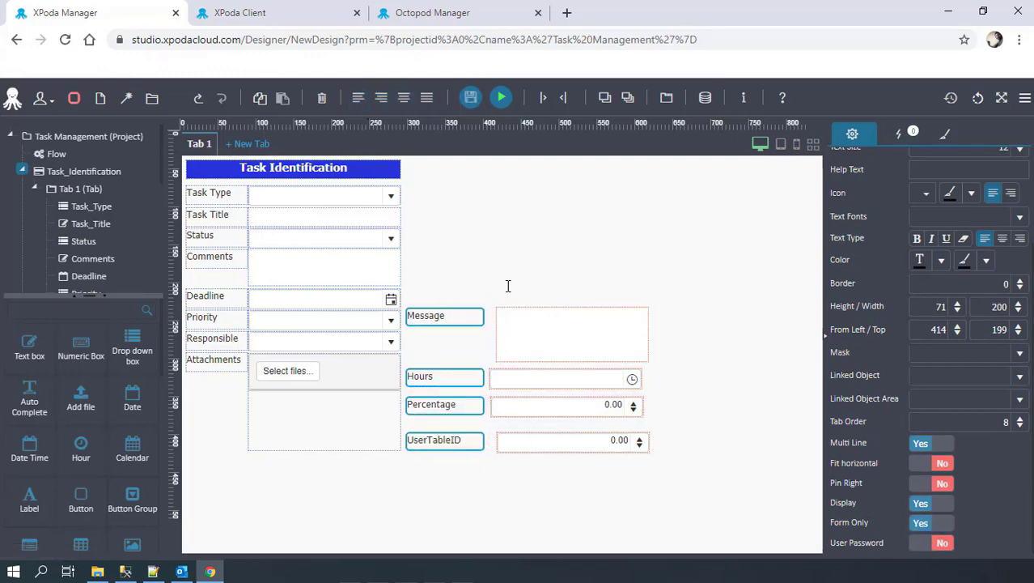
left_click_drag(508, 474, 512, 301)
left_click(358, 97)
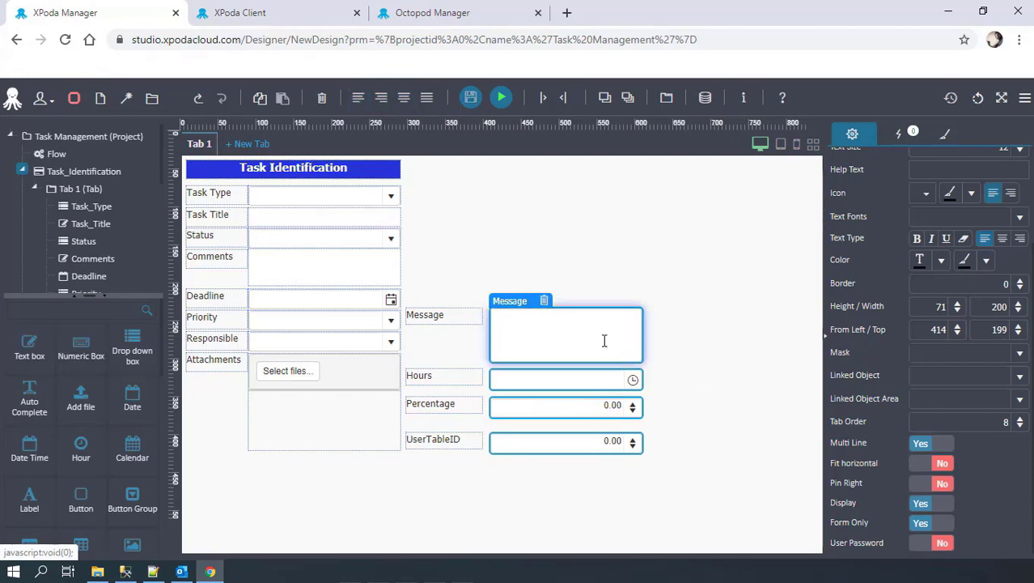
left_click(607, 340)
- Add a button with the text Submit below the UserTableID field, and reopen the Task Management project from the modules page
left_click_drag(81, 498, 521, 474)
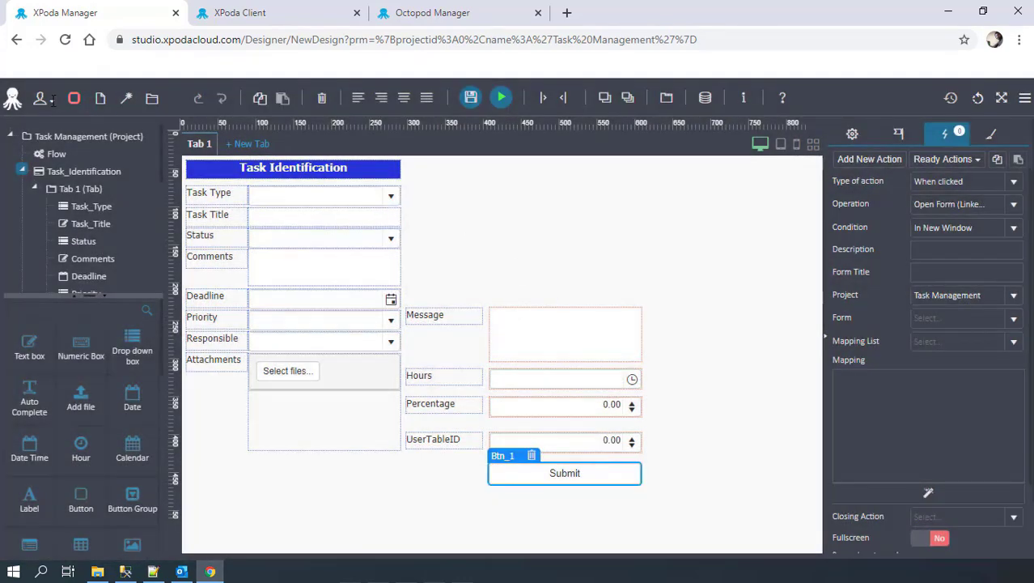
left_click(45, 99)
left_click(33, 155)
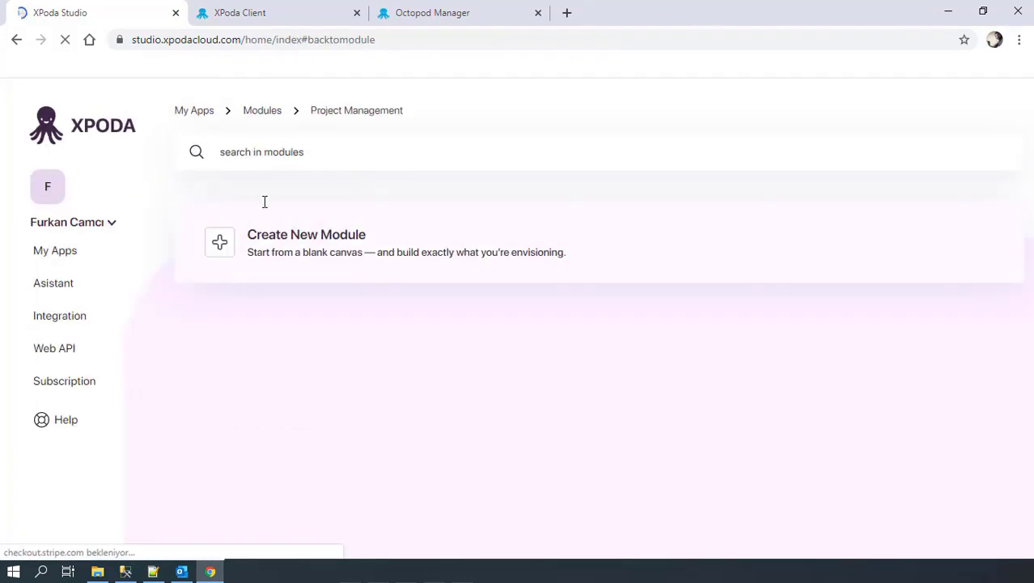
left_click(453, 360)
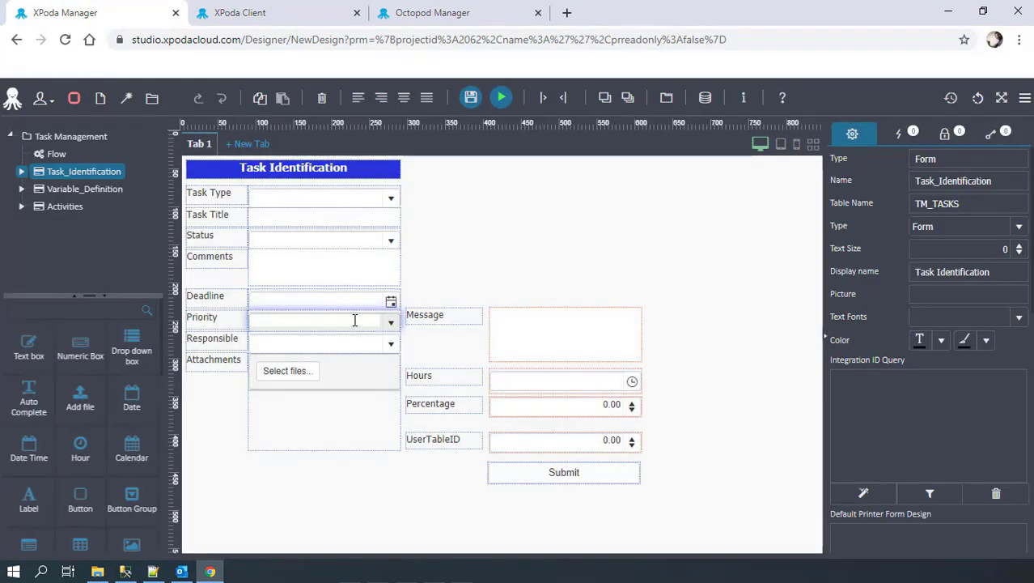
- Start a new When clicked action on the Submit button with the Open Form (Linked) operation
left_click(607, 476)
left_click(945, 133)
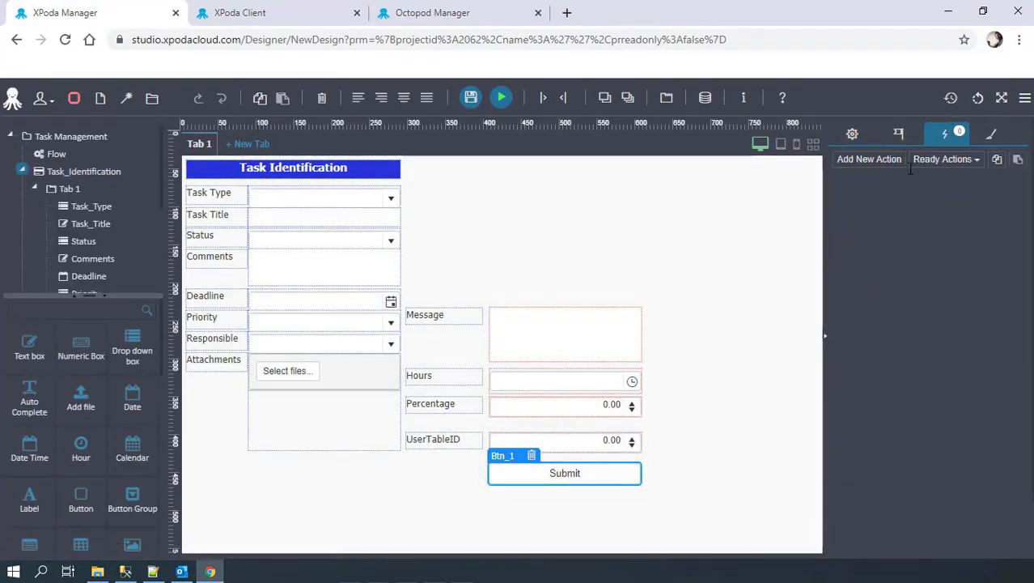
left_click(872, 160)
left_click(963, 204)
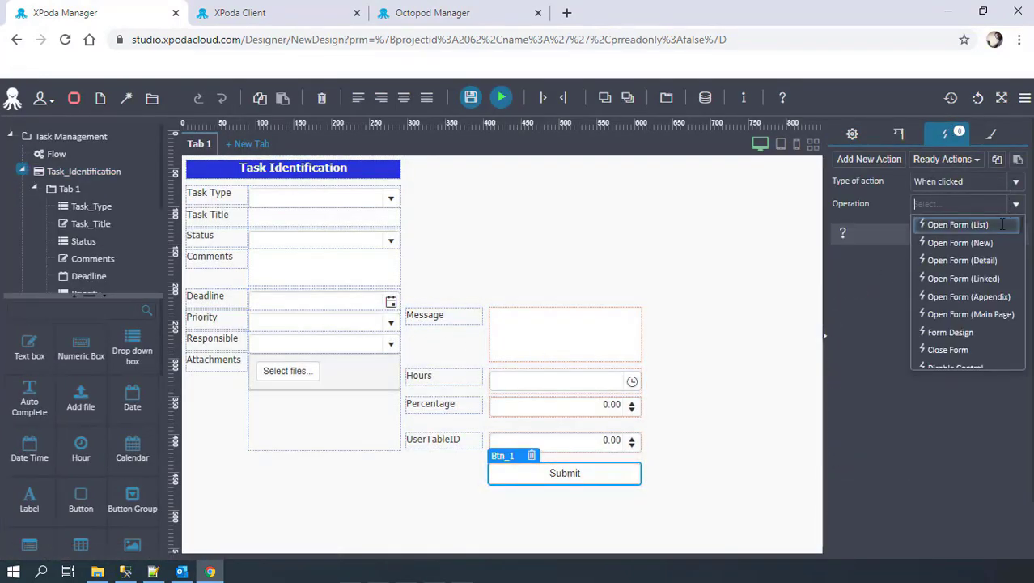
left_click(981, 278)
- Target the Submit action at the Activities form of the Task Management project
left_click(1013, 295)
type("task")
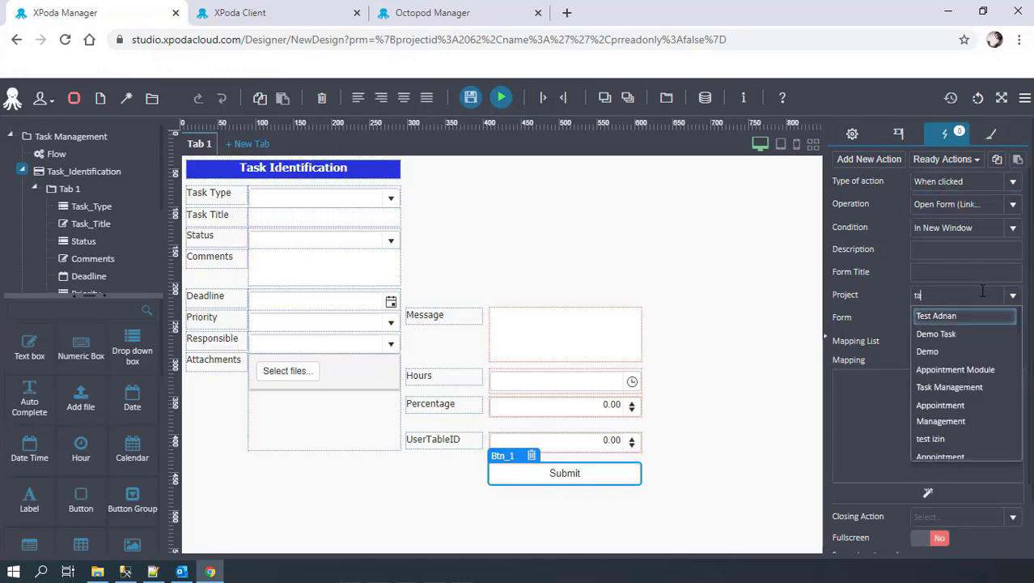
key("Down")
key("Down")
key("Down")
key("Down")
key("Return")
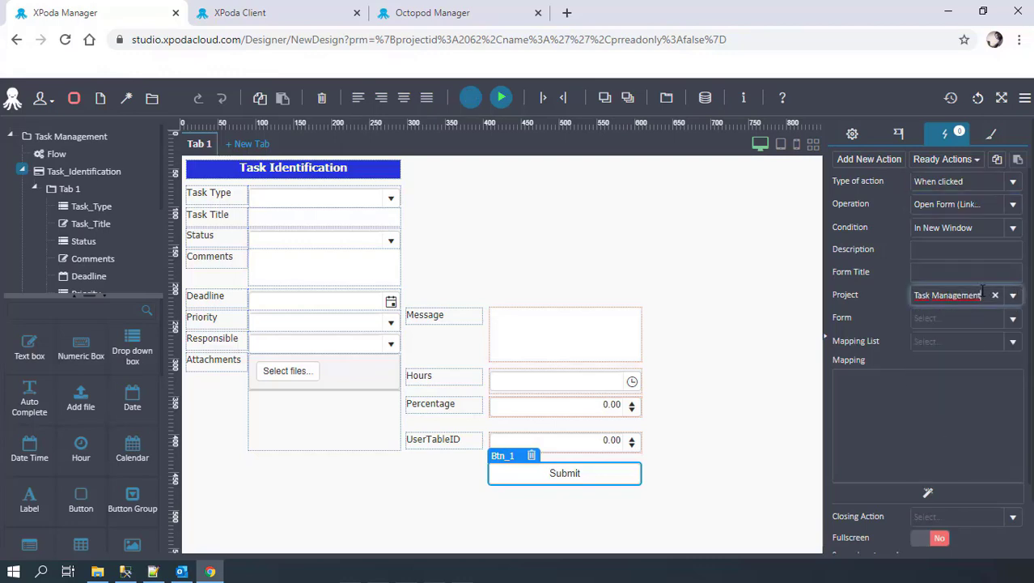
left_click(1013, 319)
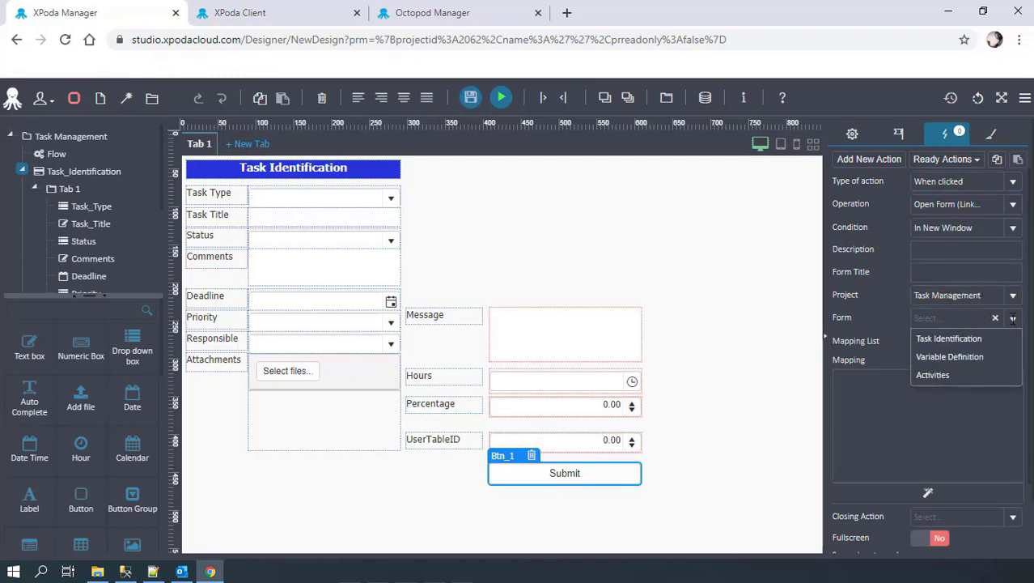
left_click(947, 374)
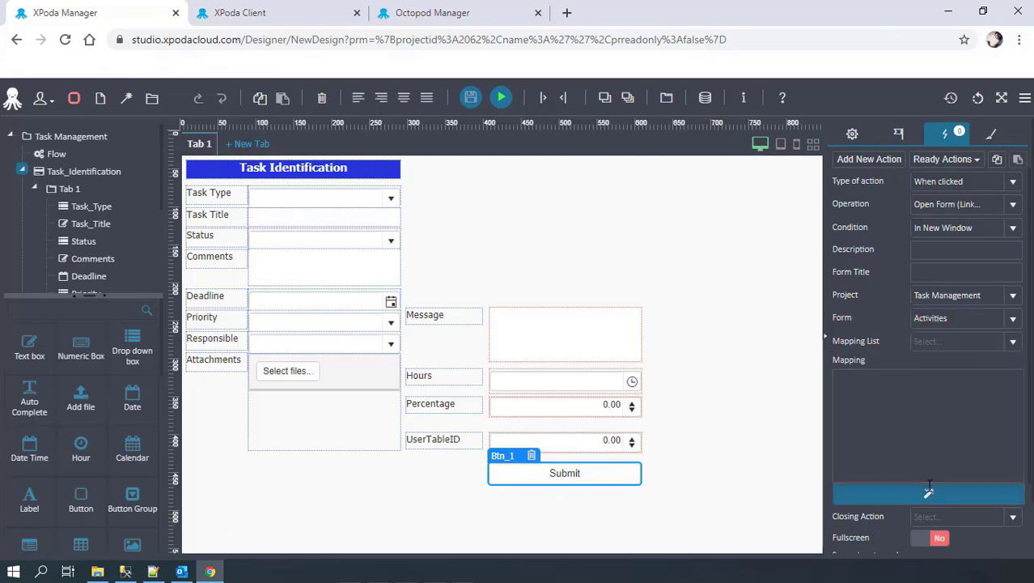
- In the Submit action's field mapping, map the Activities fields Message and Hours to the Message and Hours fields of this form
left_click(928, 492)
left_click(759, 202)
left_click(759, 202)
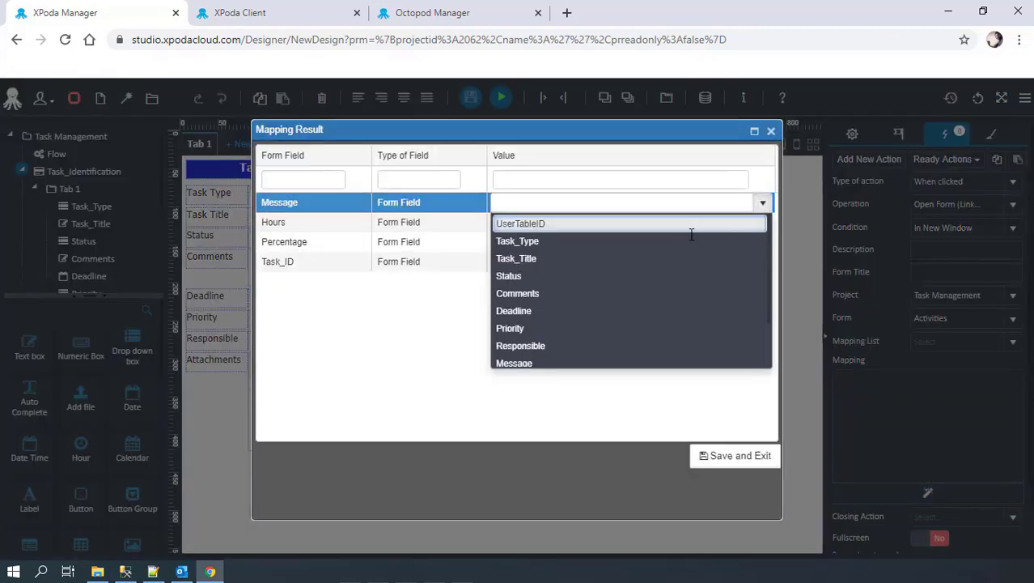
left_click(598, 365)
left_click(722, 226)
left_click(762, 222)
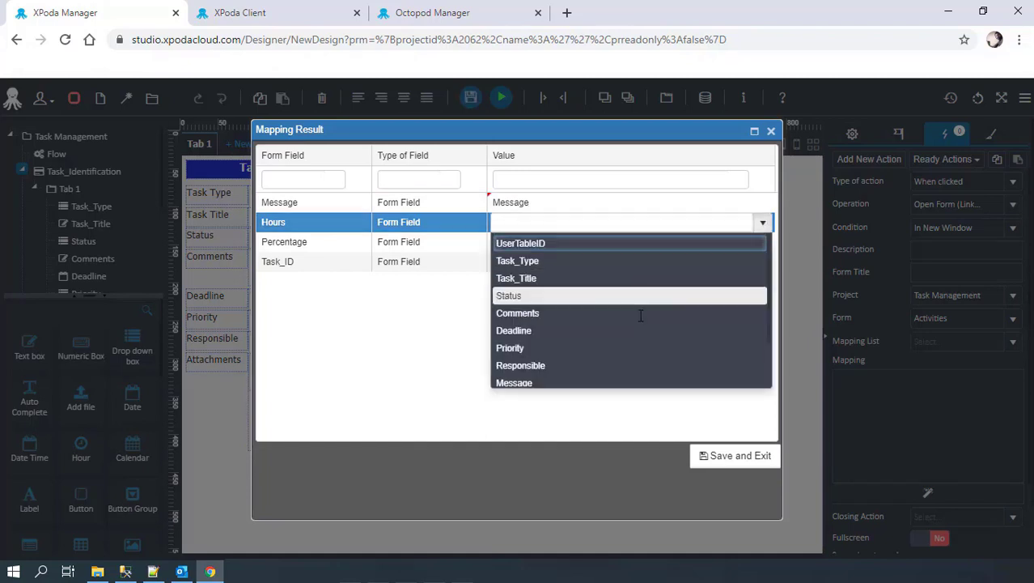
scroll(578, 359, "down", 2)
left_click(535, 340)
- Map the Activities field Percentage to Percentage and Task_ID to UserTableID, and save the mapping
left_click(759, 242)
left_click(760, 242)
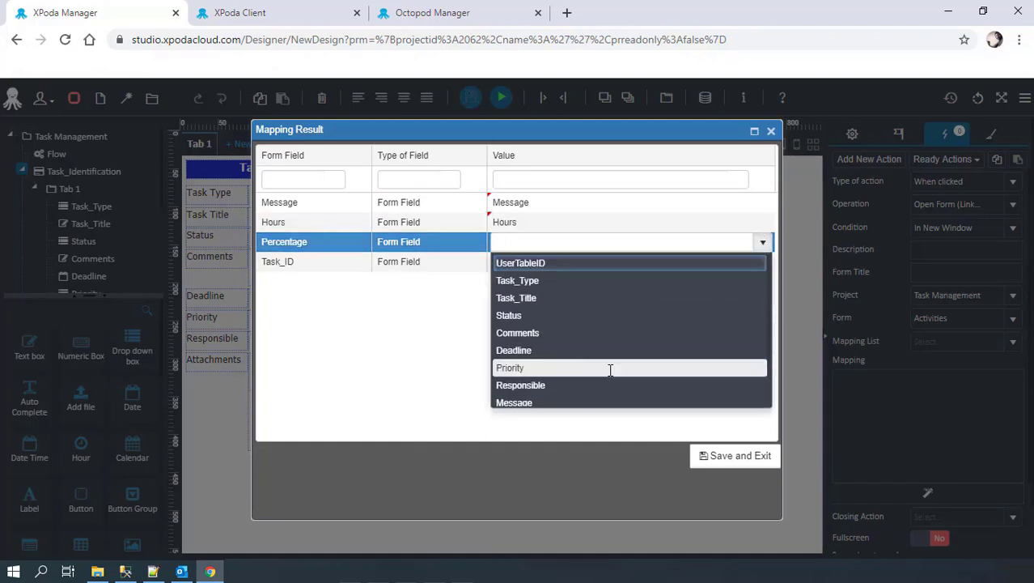
scroll(609, 365, "down", 2)
left_click(582, 370)
left_click(618, 262)
left_click(762, 260)
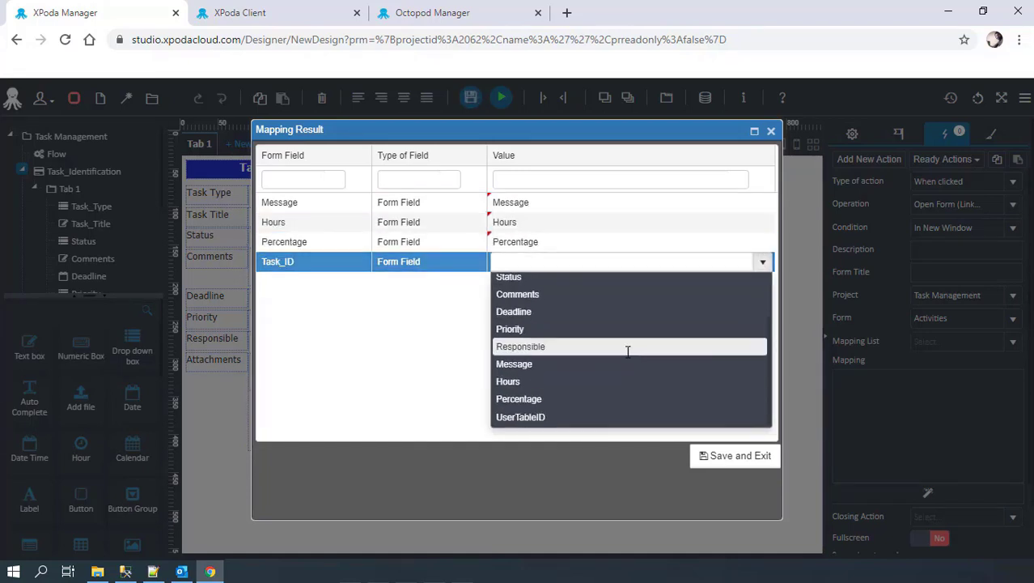
left_click(575, 416)
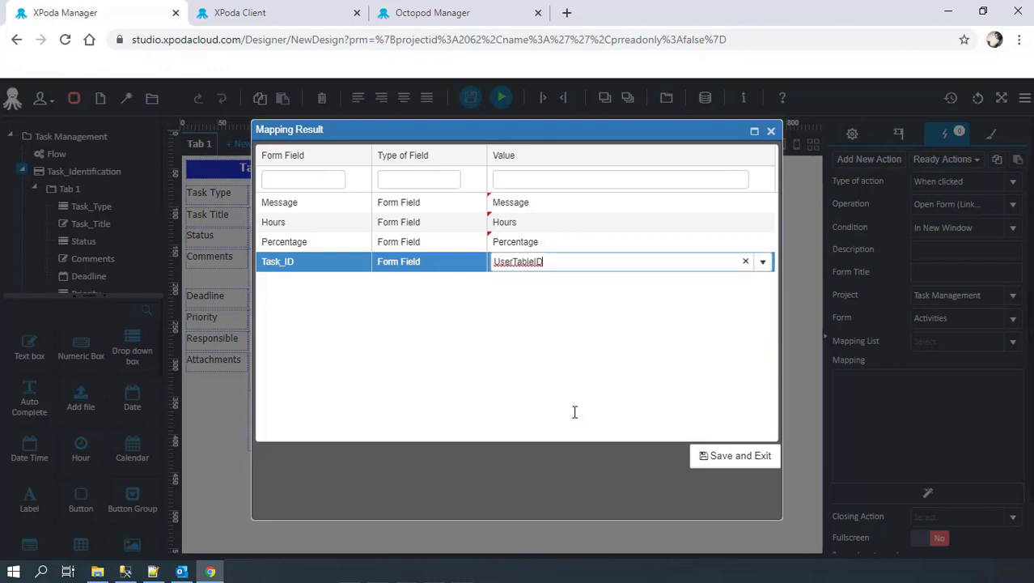
left_click(595, 344)
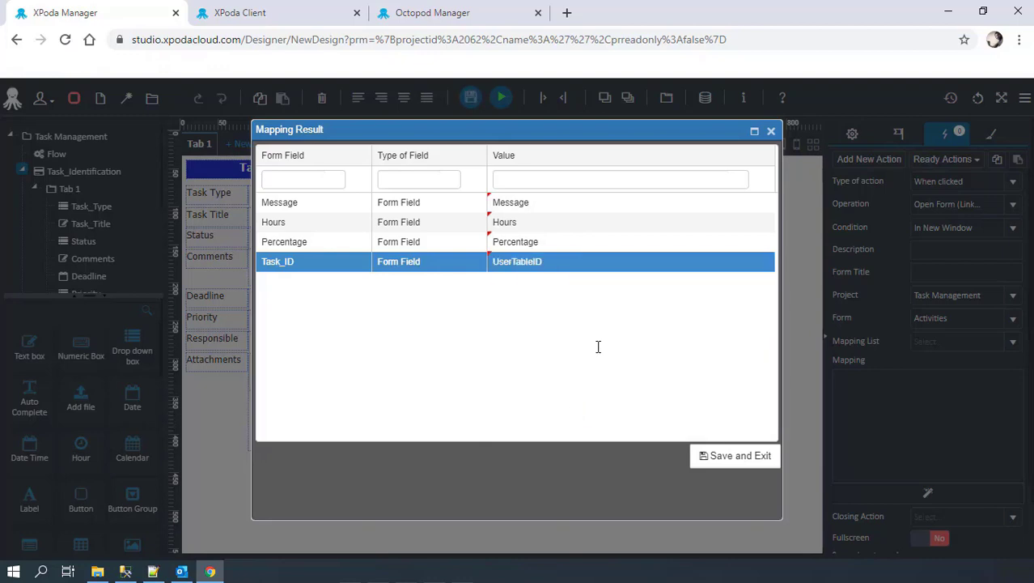
left_click(721, 455)
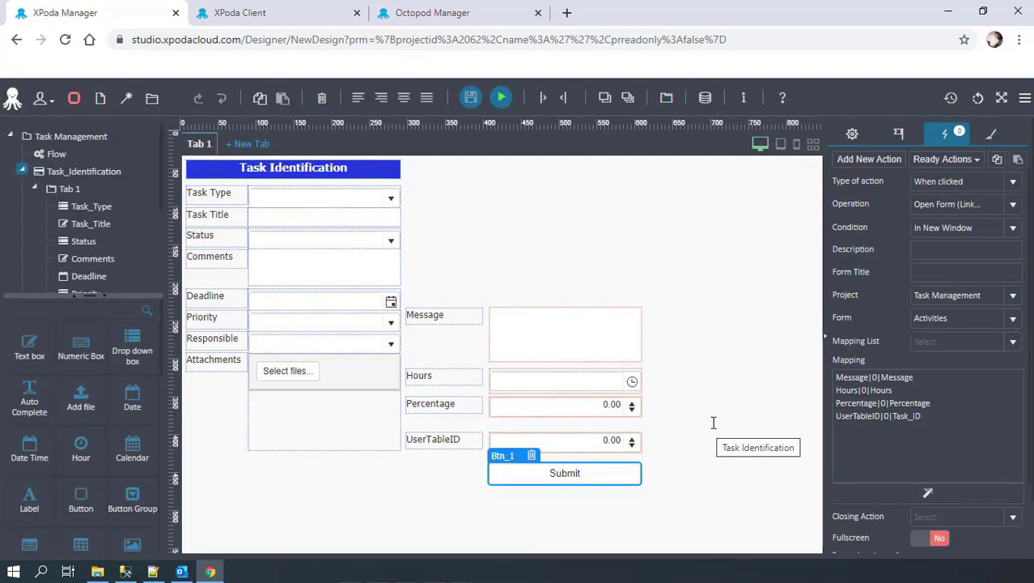
scroll(954, 414, "down", 3)
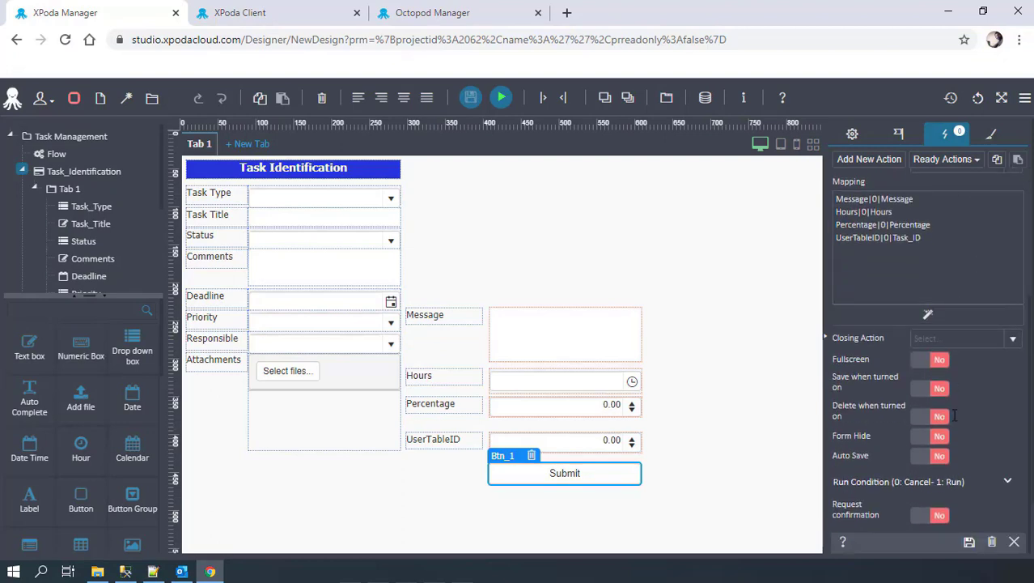
- Enable Save when turned on and Form Hide for the Submit button's action, and save the action
left_click(939, 389)
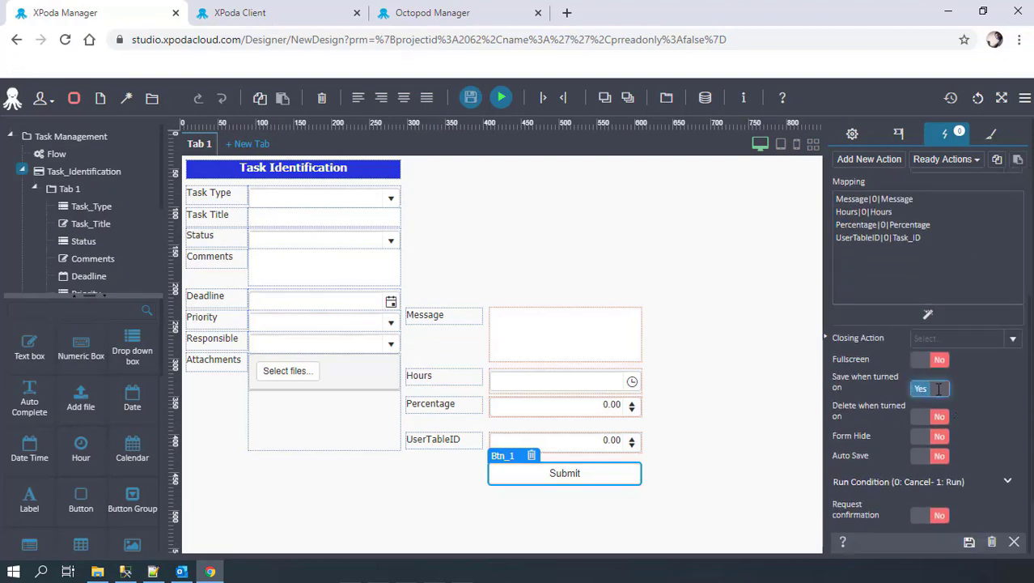
left_click(939, 438)
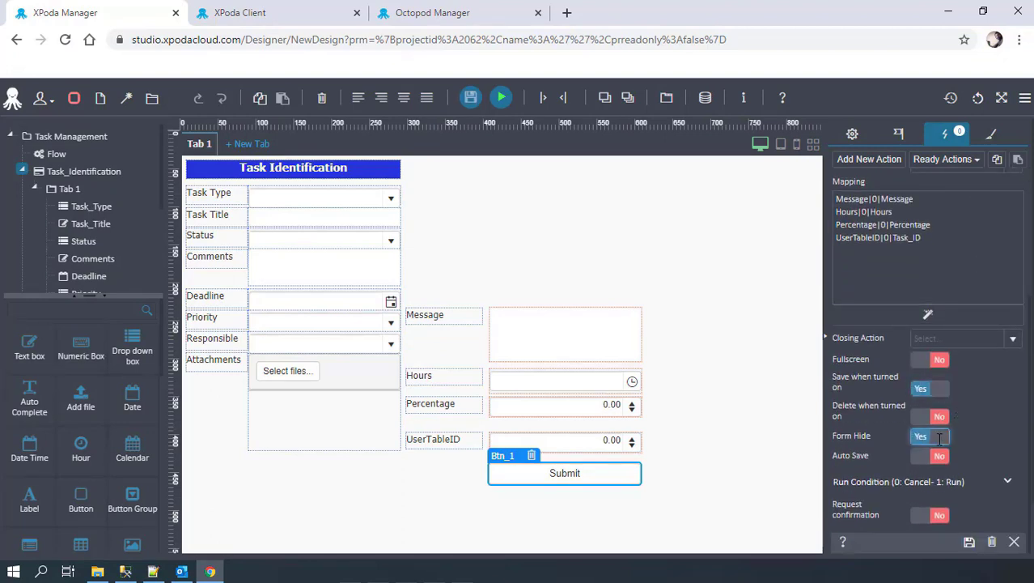
left_click(971, 541)
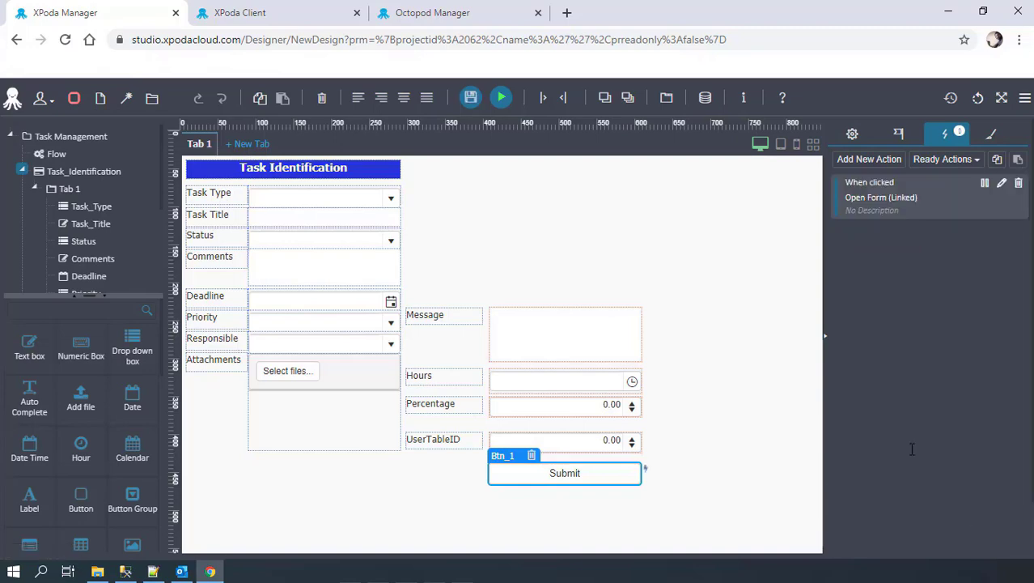
- Add an After recording action with the Close Form operation to the Activities form and save it
left_click(22, 171)
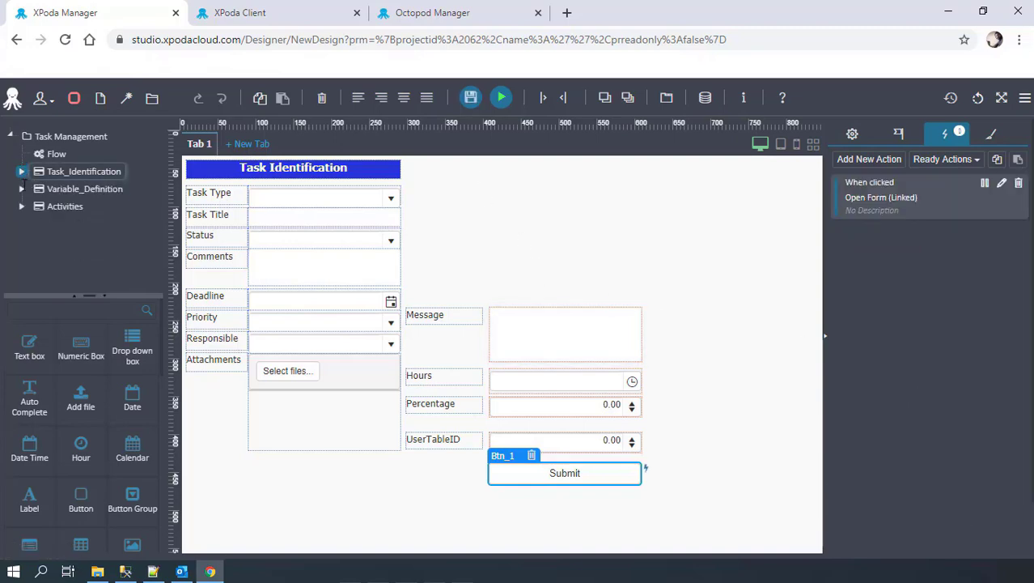
left_click(65, 207)
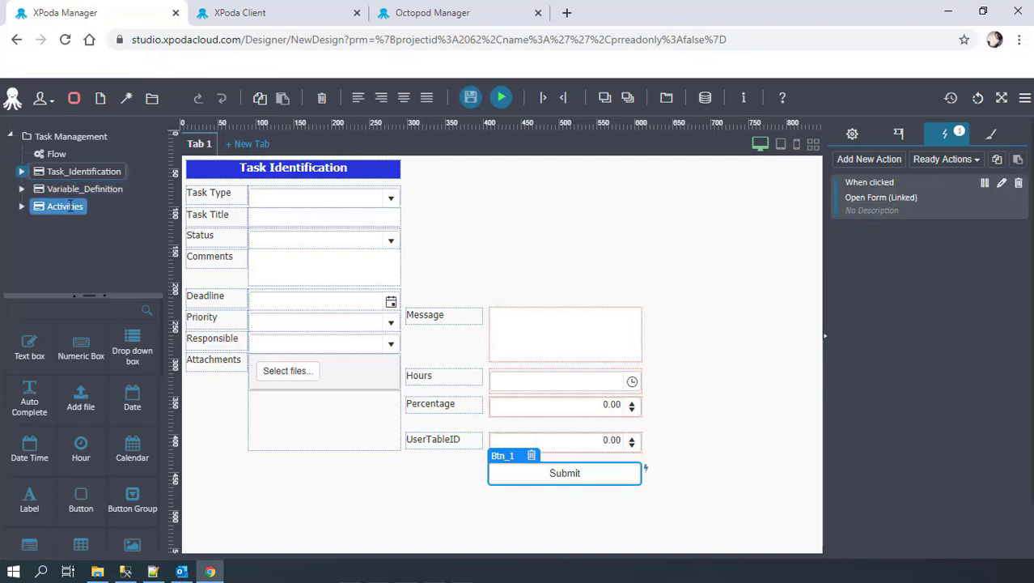
left_click(874, 156)
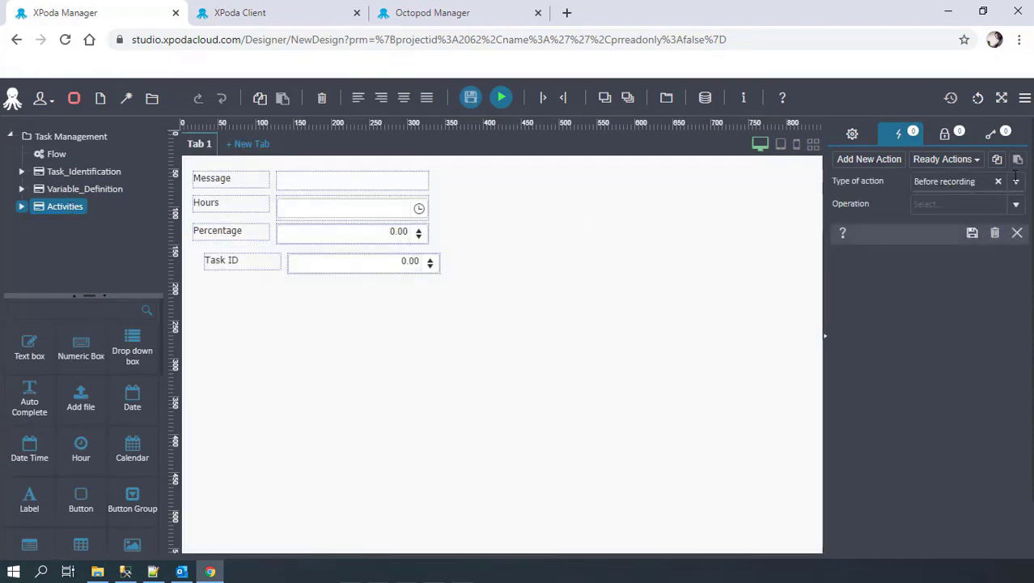
left_click(952, 182)
left_click(977, 270)
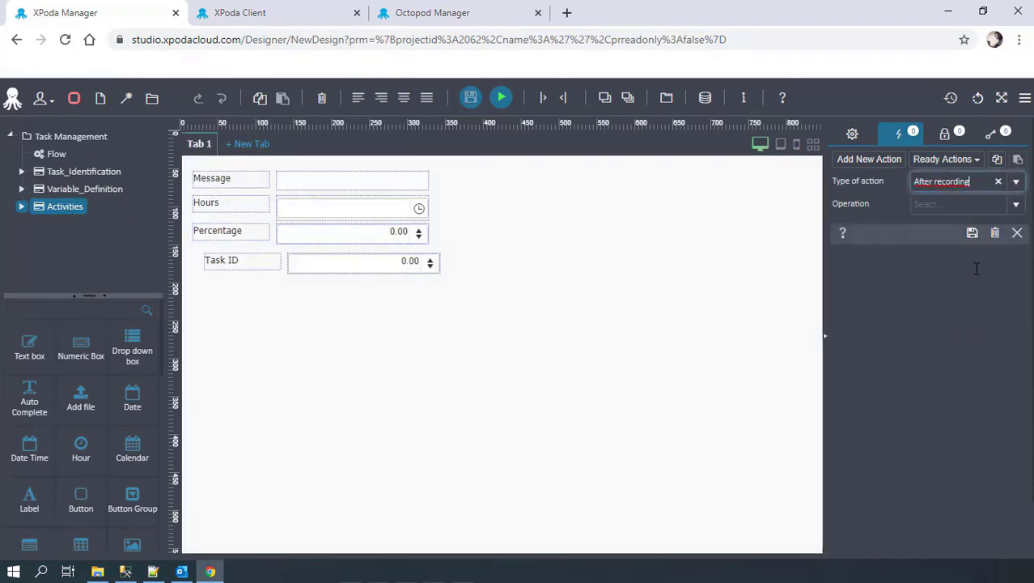
left_click(979, 205)
type("clo")
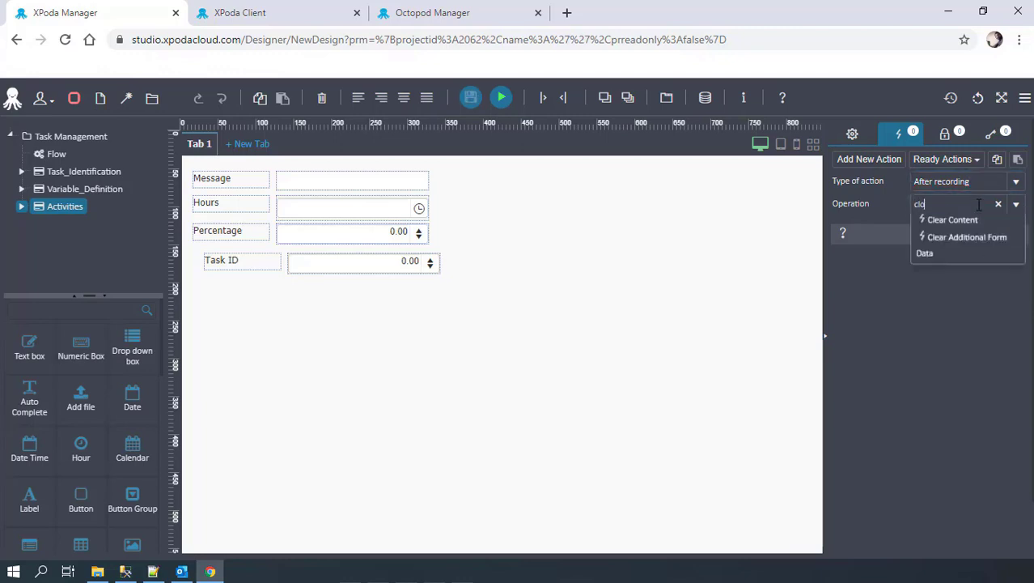
left_click(968, 223)
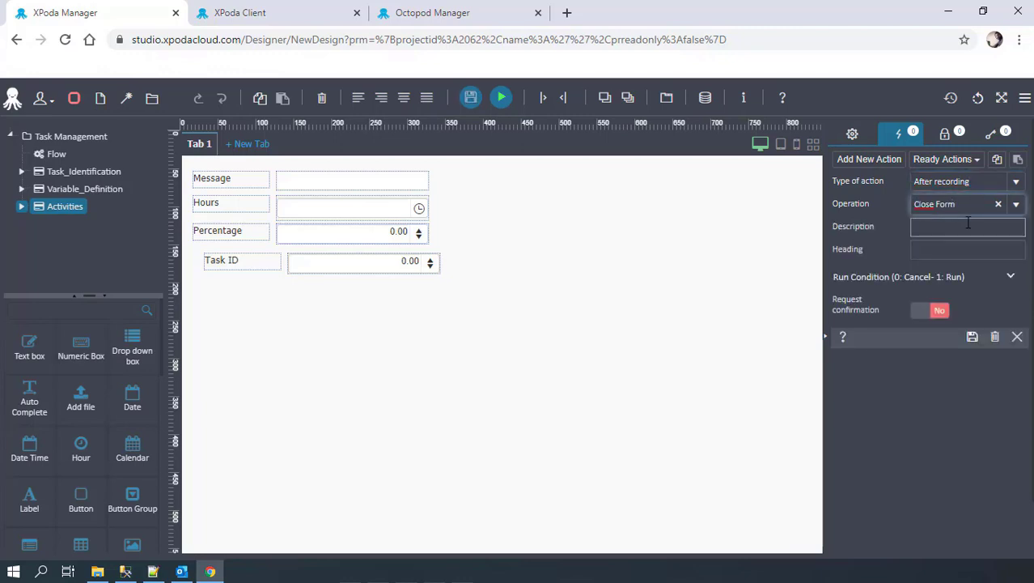
left_click(973, 337)
- Place a List about 308 wide and 151 high above the Message field on the Task Identification form
left_click(84, 171)
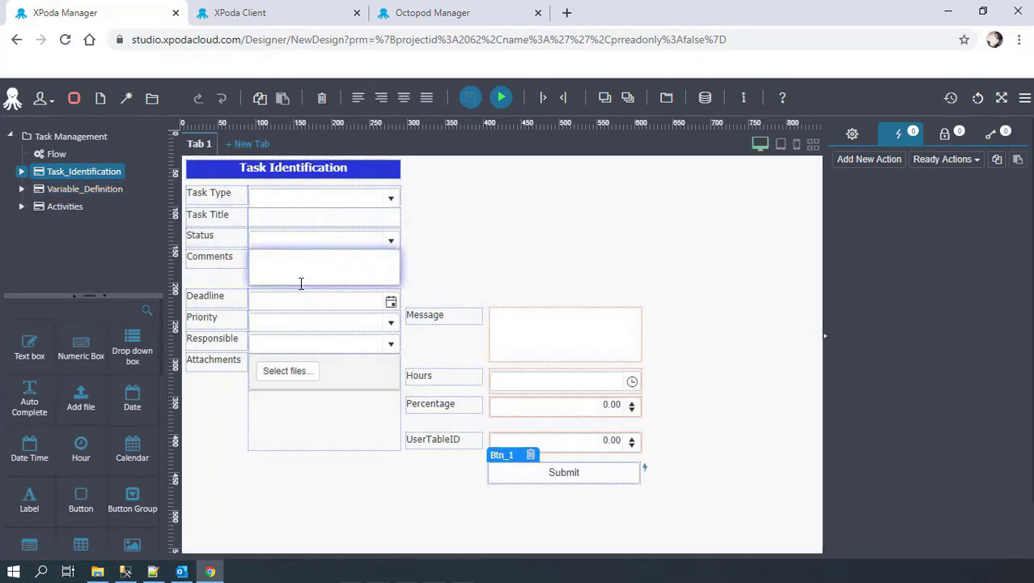
scroll(64, 487, "down", 2)
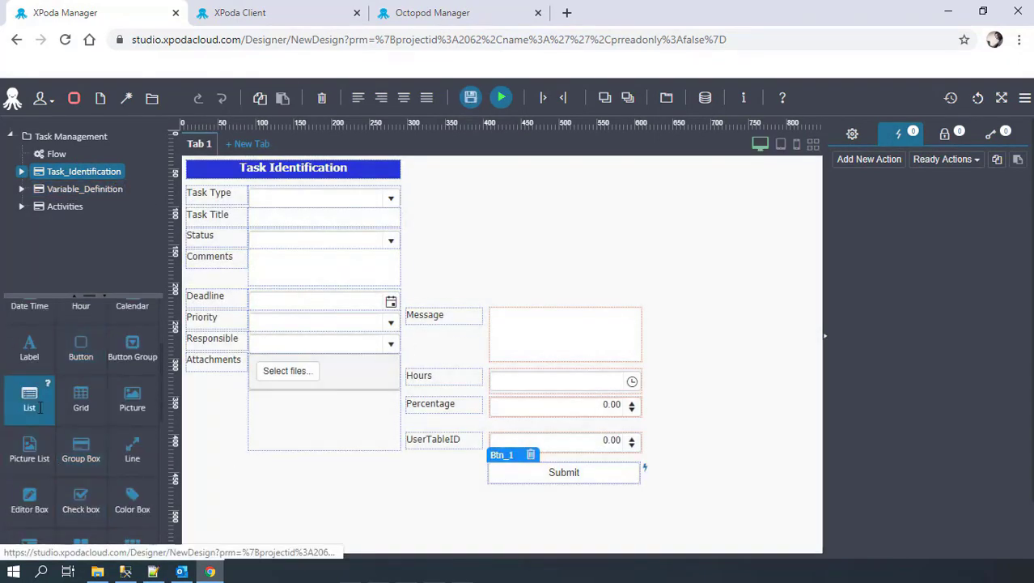
left_click_drag(29, 398, 446, 304)
left_click_drag(560, 235, 614, 238)
- In the new list's SQL query builder, add UserTableID, Message, Hours, Percentage and Task_ID from the TM_ACTIVITIES table
scroll(852, 306, "down", 1)
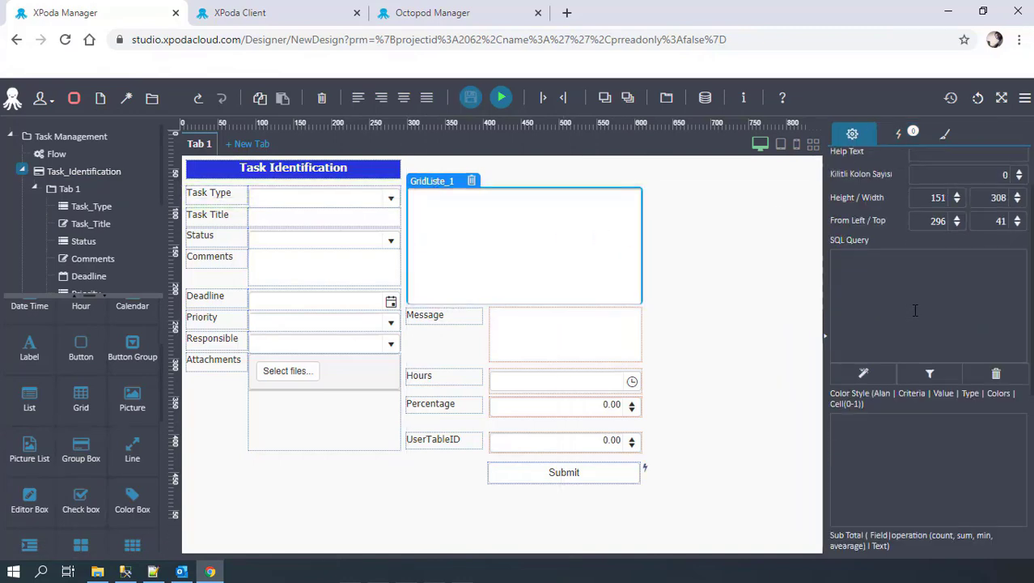
left_click(850, 308)
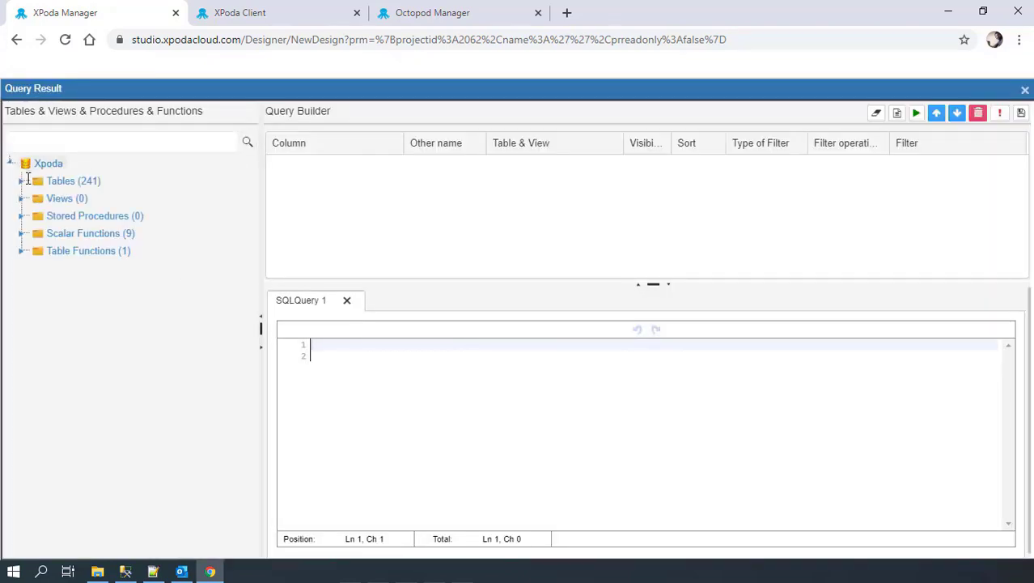
left_click(24, 179)
left_click(45, 142)
type("TM_")
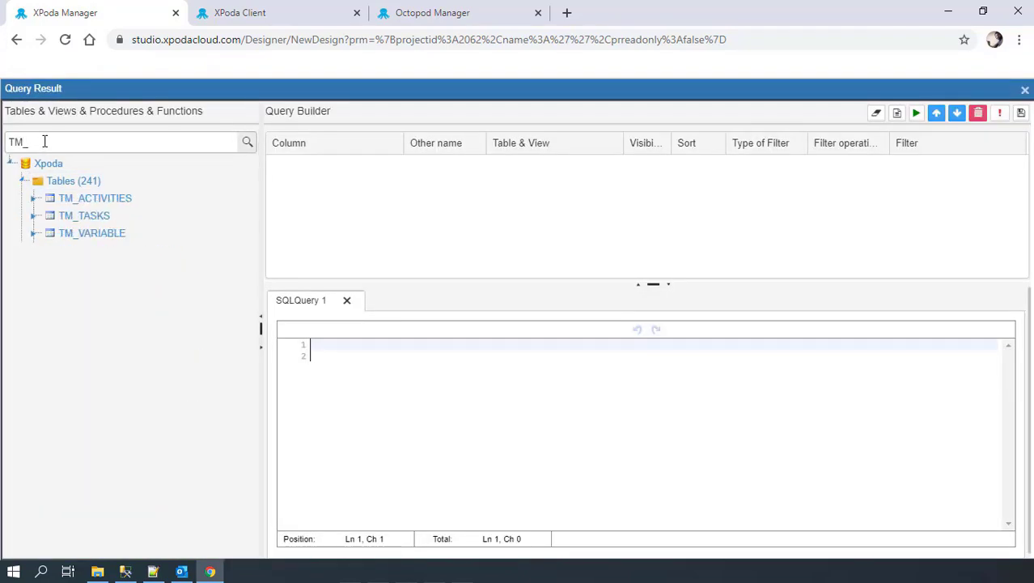
left_click(32, 199)
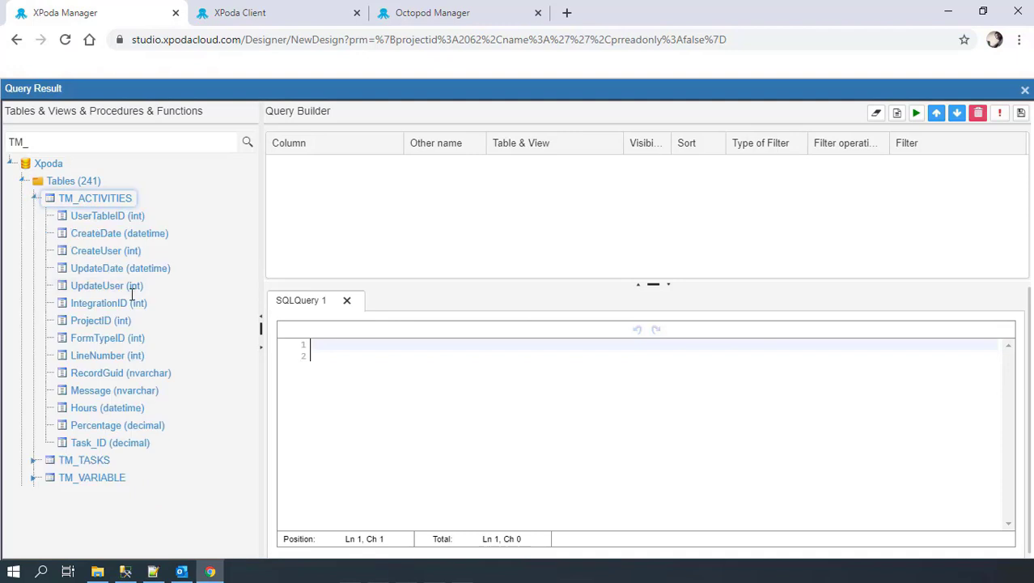
left_click_drag(117, 391, 389, 202)
left_click_drag(112, 408, 317, 263)
left_click_drag(108, 427, 357, 247)
left_click_drag(114, 448, 372, 324)
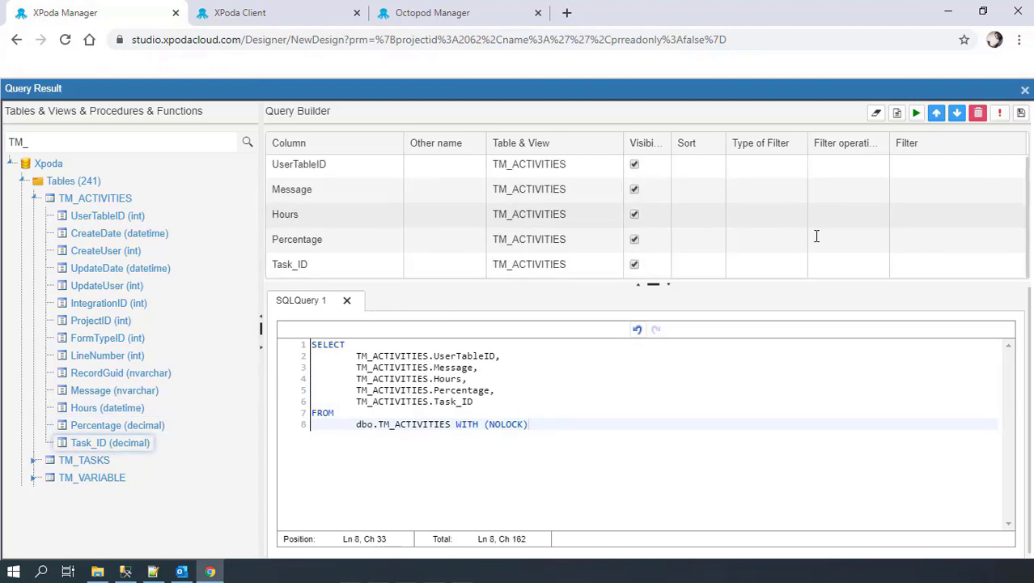
- Filter the list query so that Task_ID equals the form parameter $PUserTableID
left_click(876, 266)
left_click(852, 307)
left_click(942, 265)
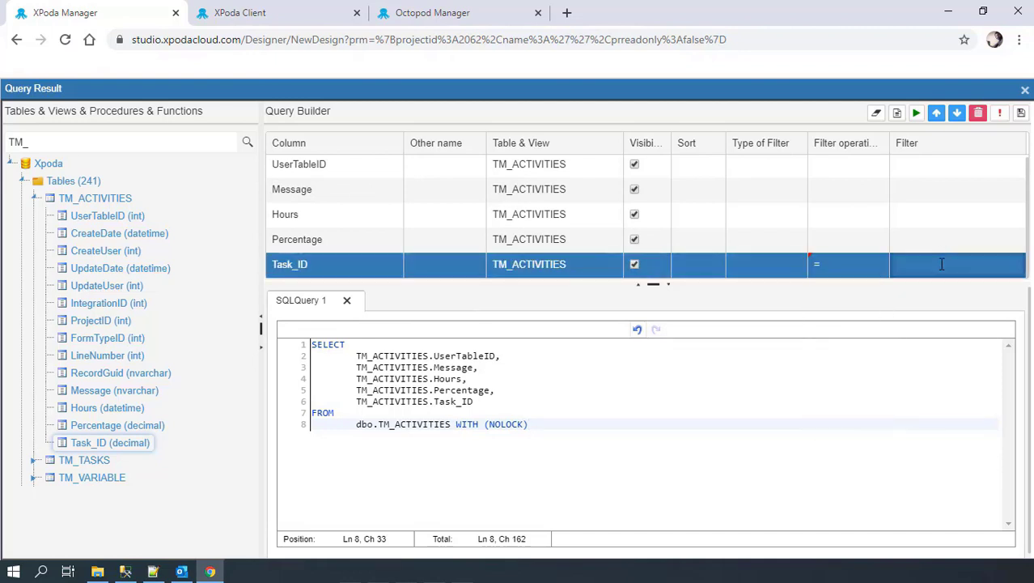
left_click(1012, 266)
scroll(952, 356, "down", 3)
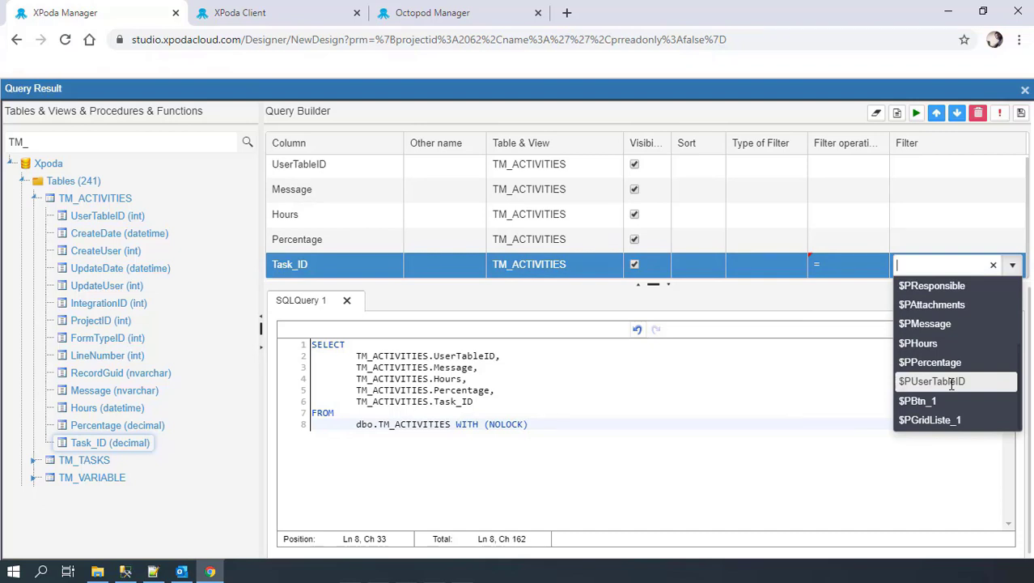
left_click(952, 383)
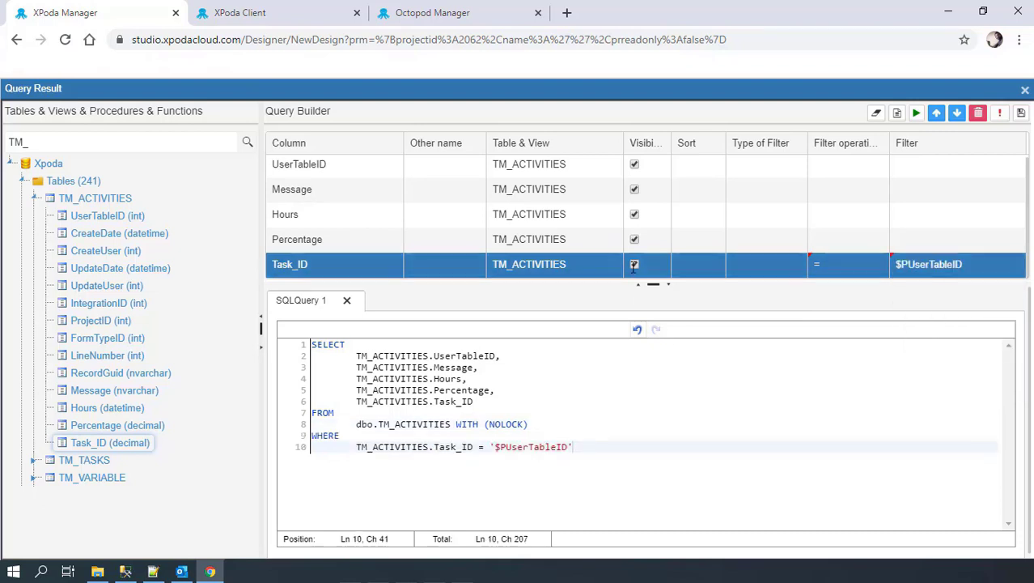
- Remove the Task_ID column from the query's SELECT clause and save the query to the list
left_click_drag(491, 402, 495, 392)
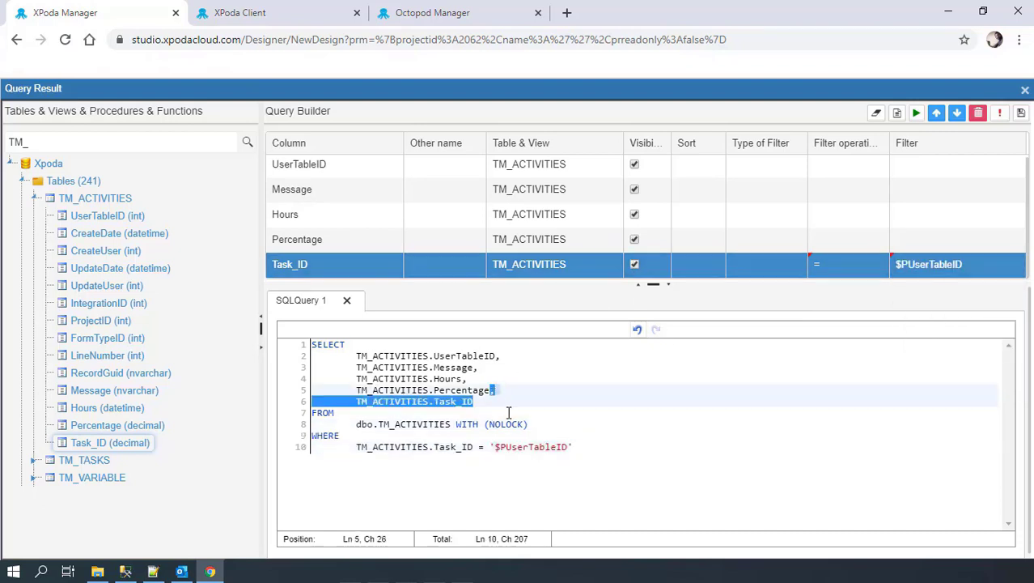
key("Delete")
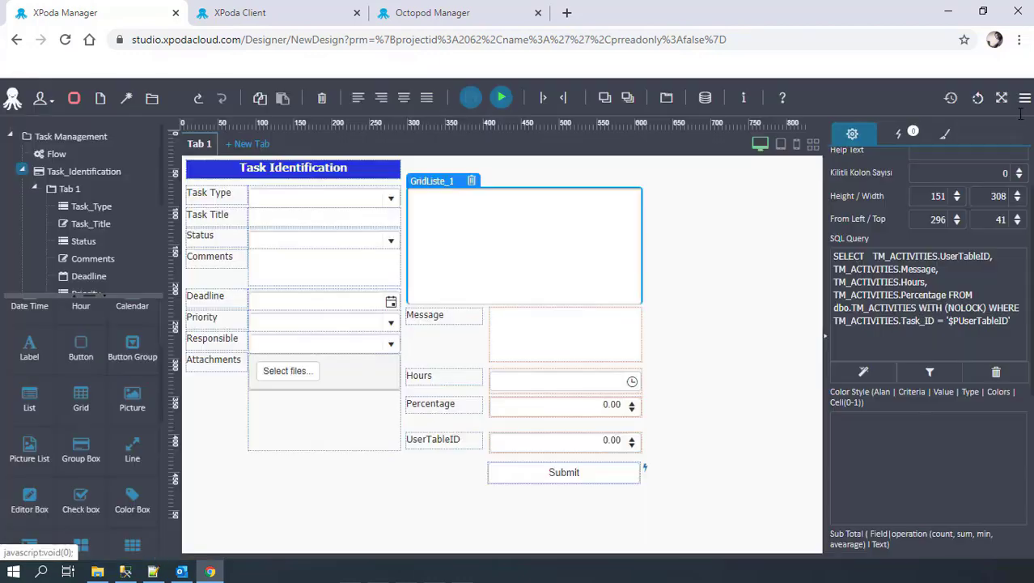
left_click(1020, 112)
- Give the UserTableID field a When the value changes action that runs Update Value on GridListe_1, and save it
left_click(898, 134)
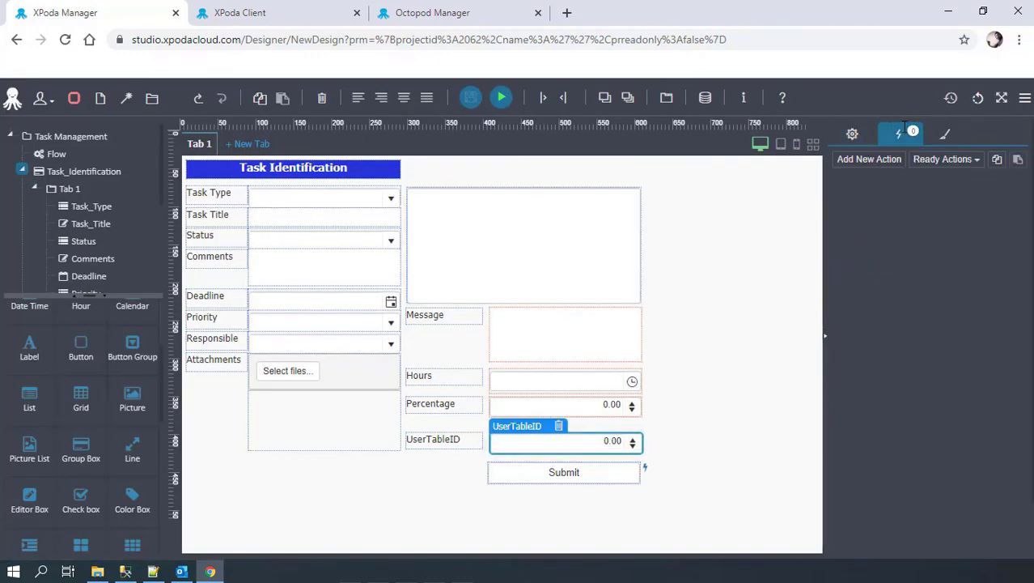
left_click(870, 159)
left_click(1016, 181)
left_click(947, 226)
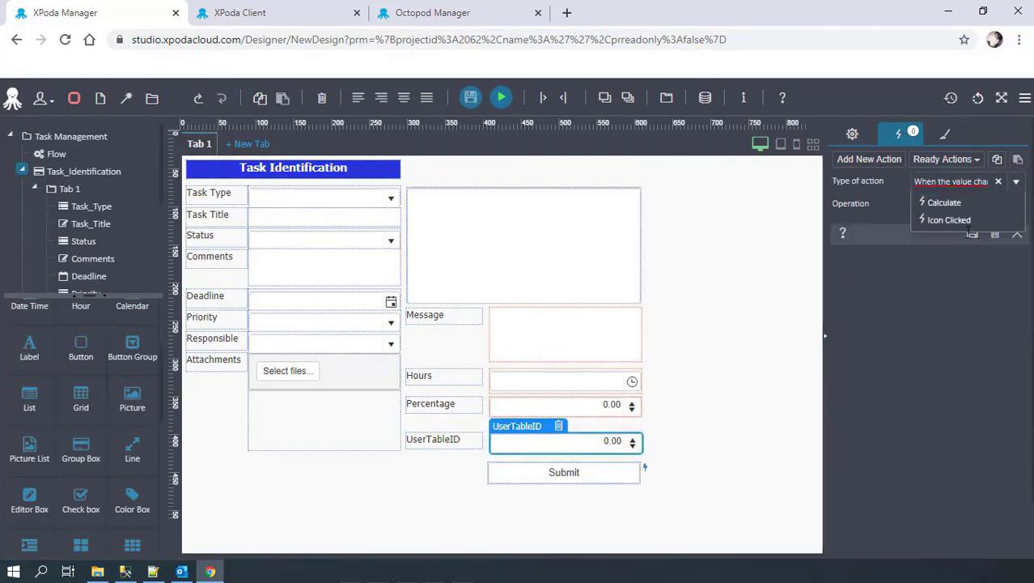
left_click(948, 204)
type("upda")
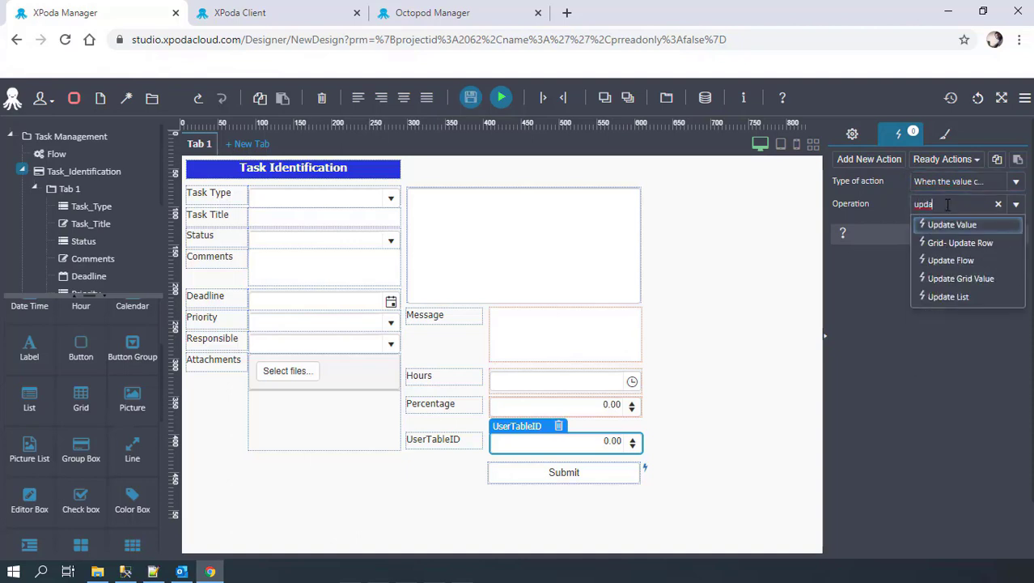
left_click(953, 224)
left_click(958, 276)
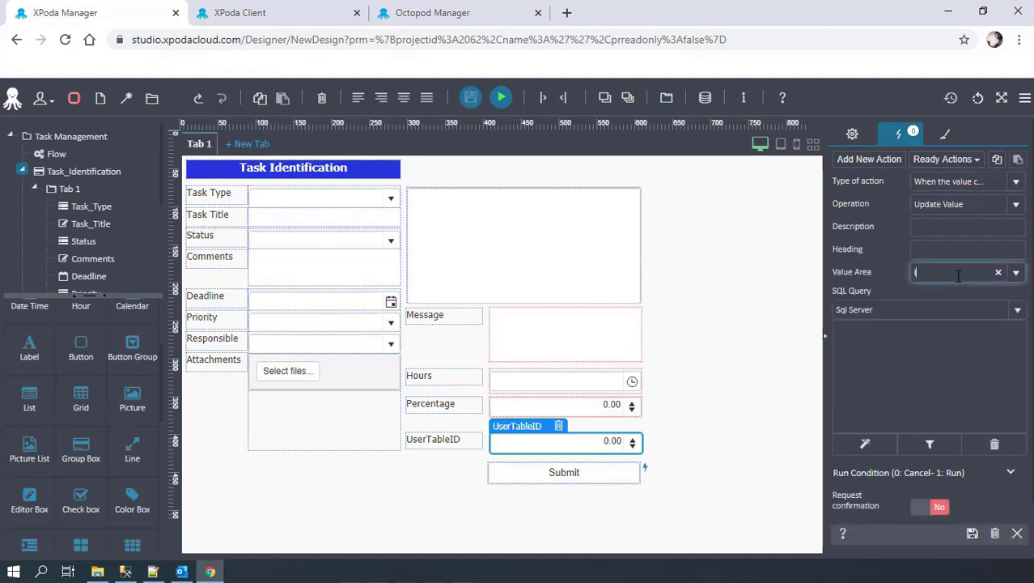
type("l")
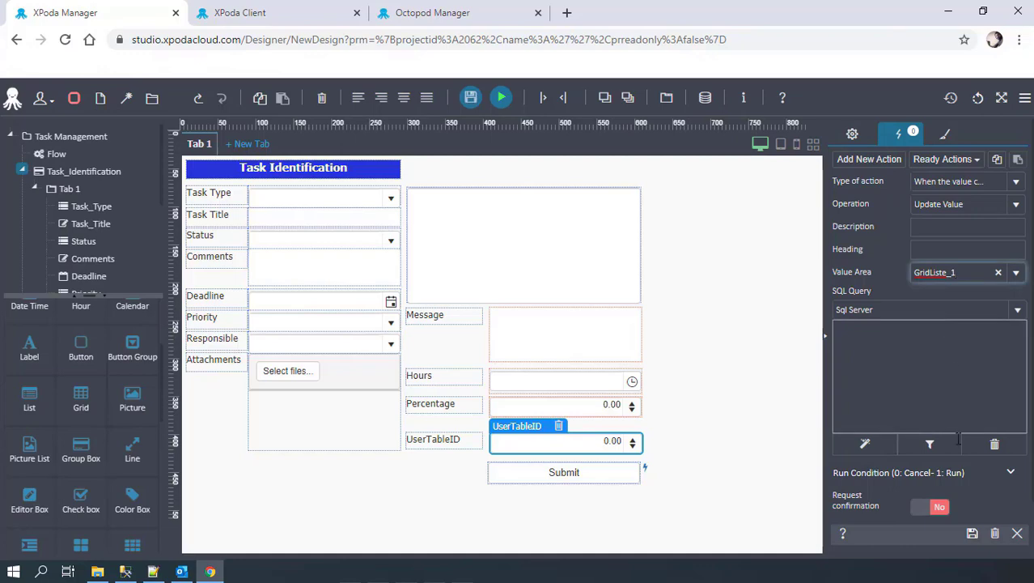
left_click(972, 532)
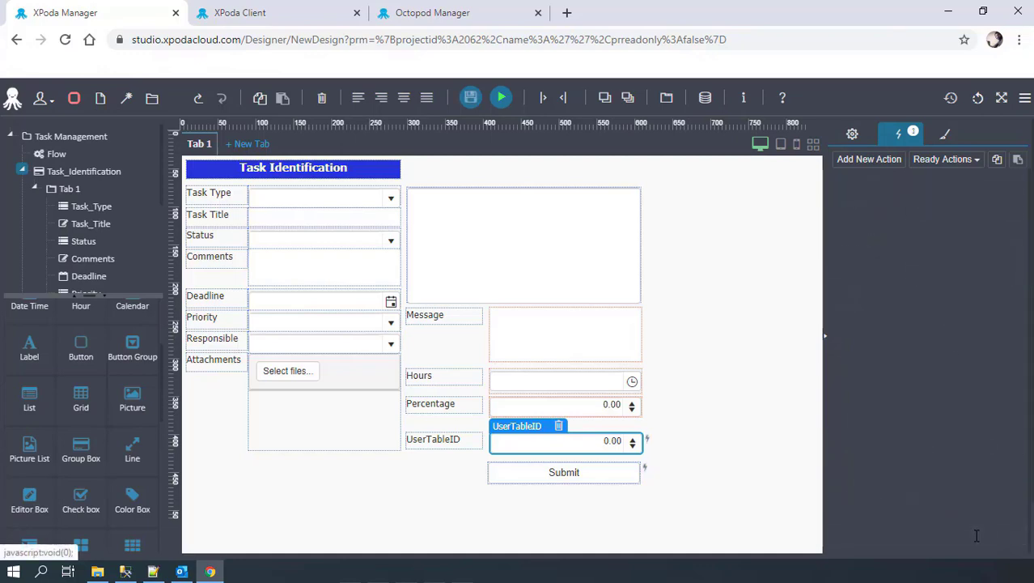
- Set the Closing Action of Submit's Open Form (Linked) action to UserTableID's When the value changes - Update Value, and save it
left_click(577, 475)
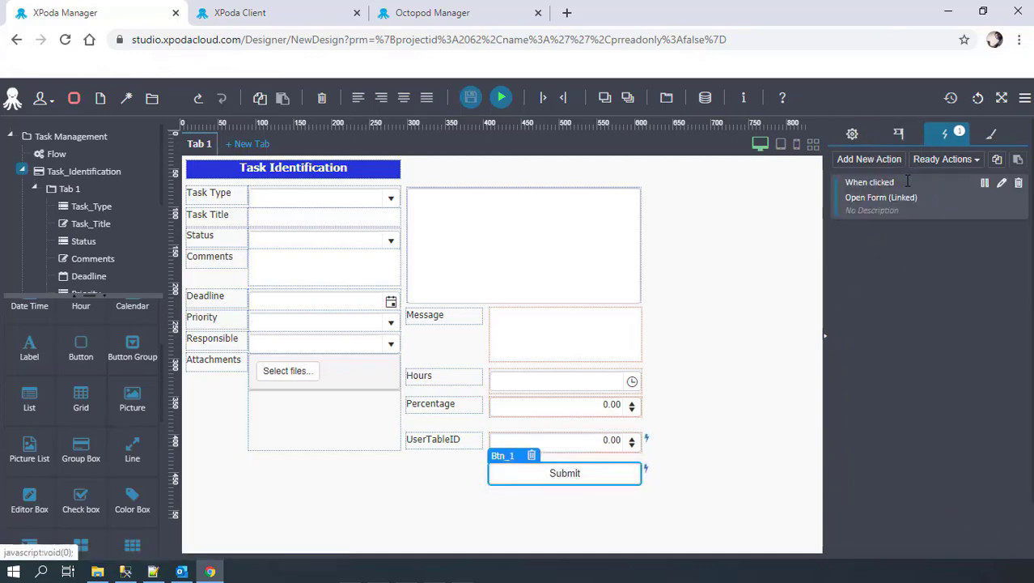
left_click(1002, 183)
scroll(980, 367, "down", 3)
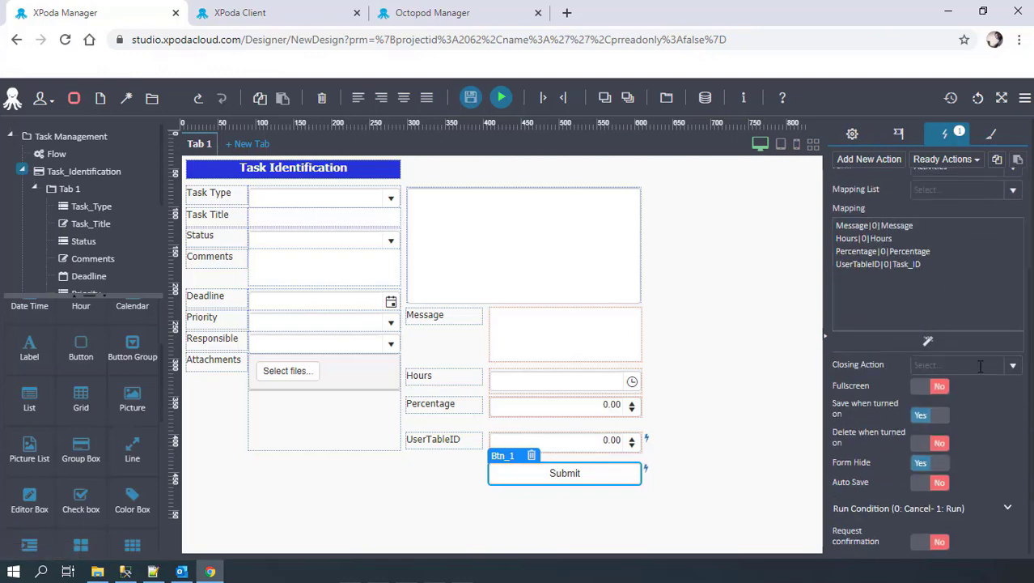
left_click(1013, 365)
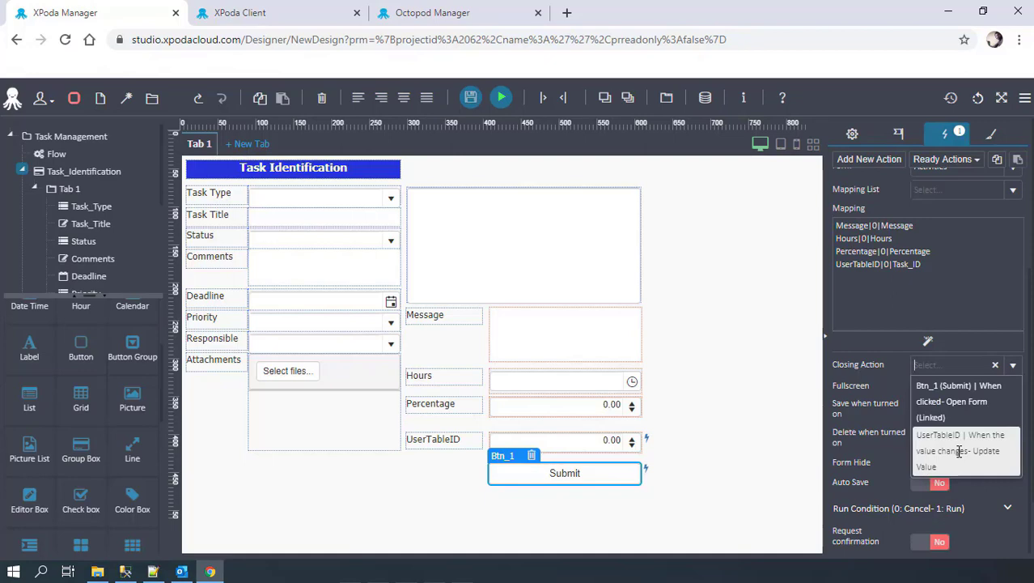
left_click(960, 452)
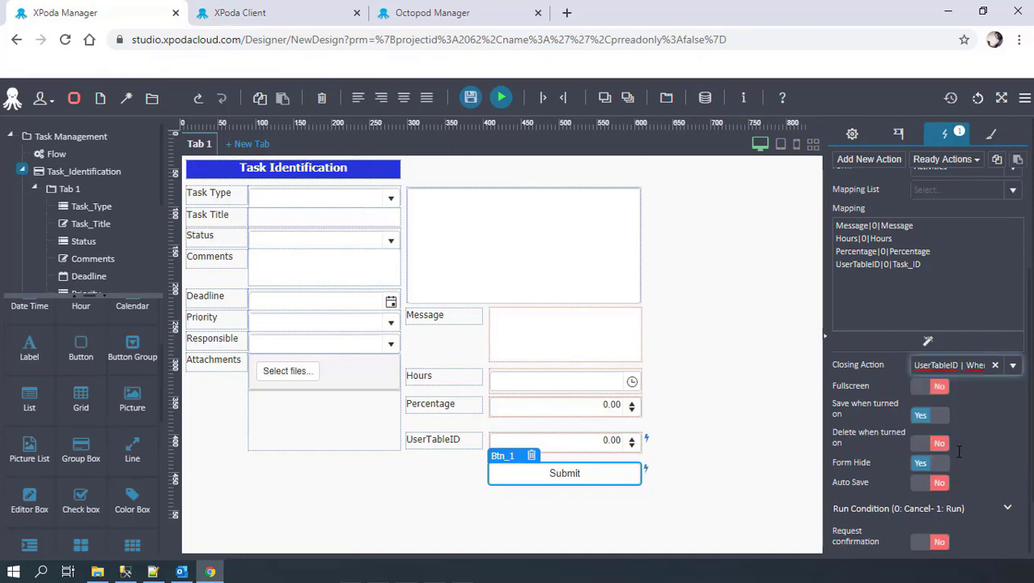
scroll(961, 453, "down", 2)
left_click(843, 489)
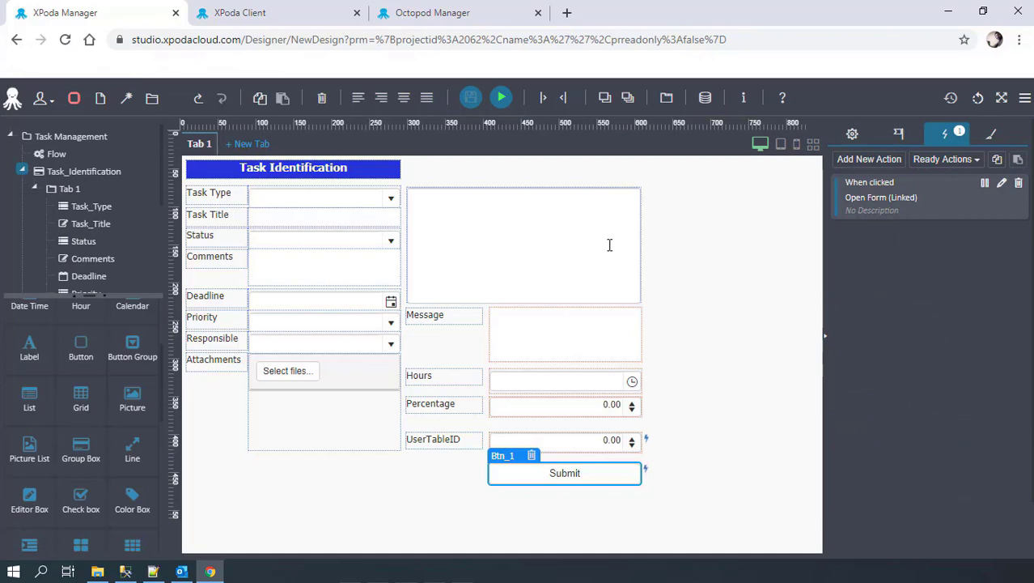
- Save the Task Identification form design and run the form in the client
left_click(470, 97)
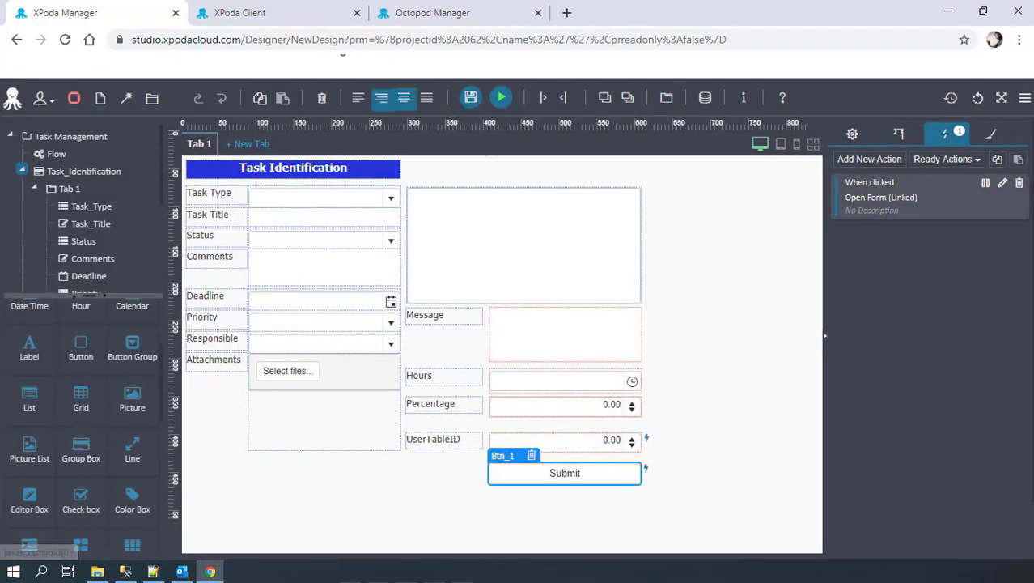
left_click(501, 97)
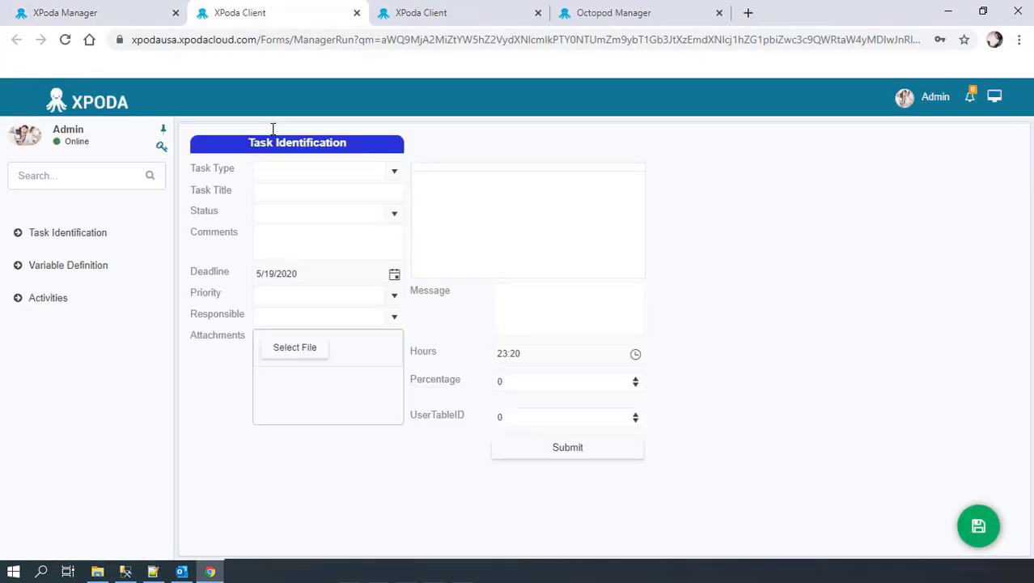
- Start a task with type Development, title "Test 1", status New and comment "Comment test 1"
left_click(395, 170)
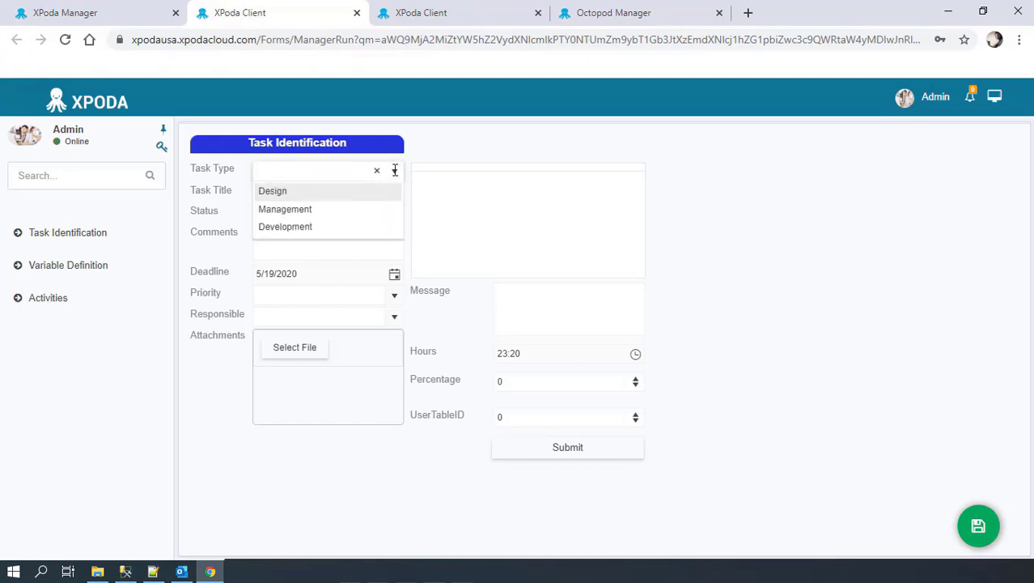
left_click(333, 226)
left_click(355, 190)
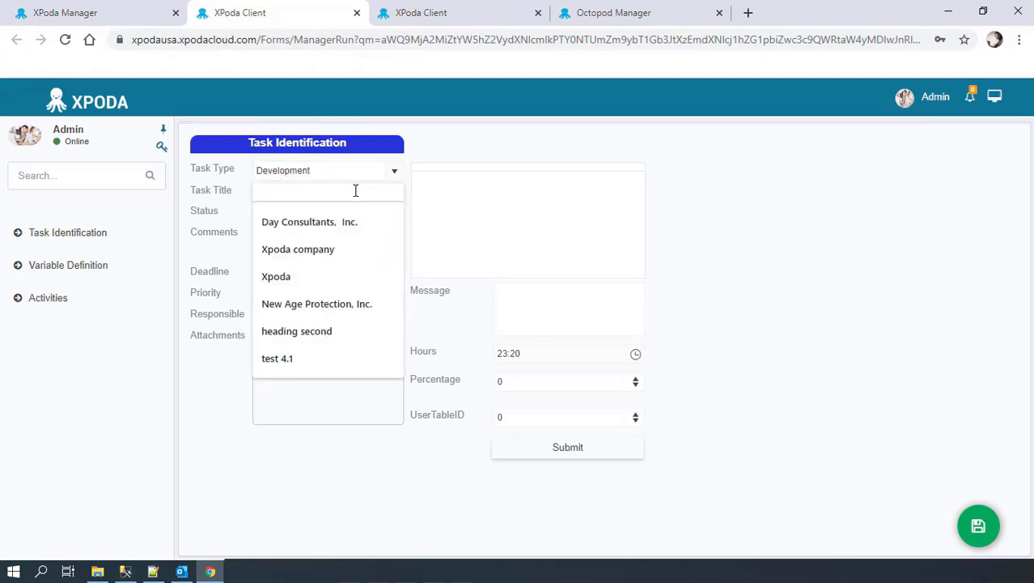
type("Test 1")
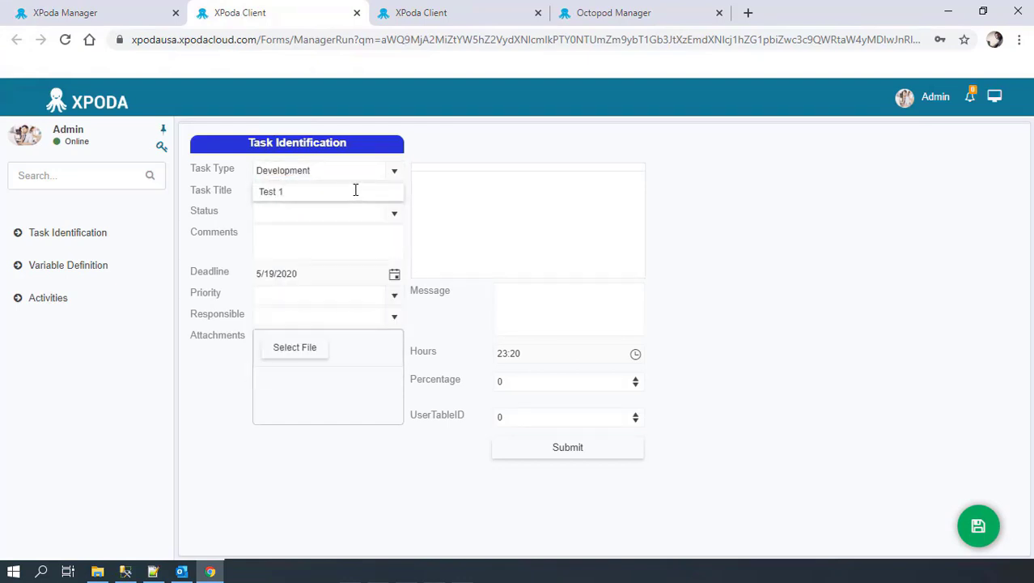
left_click(394, 214)
left_click(360, 233)
left_click(344, 242)
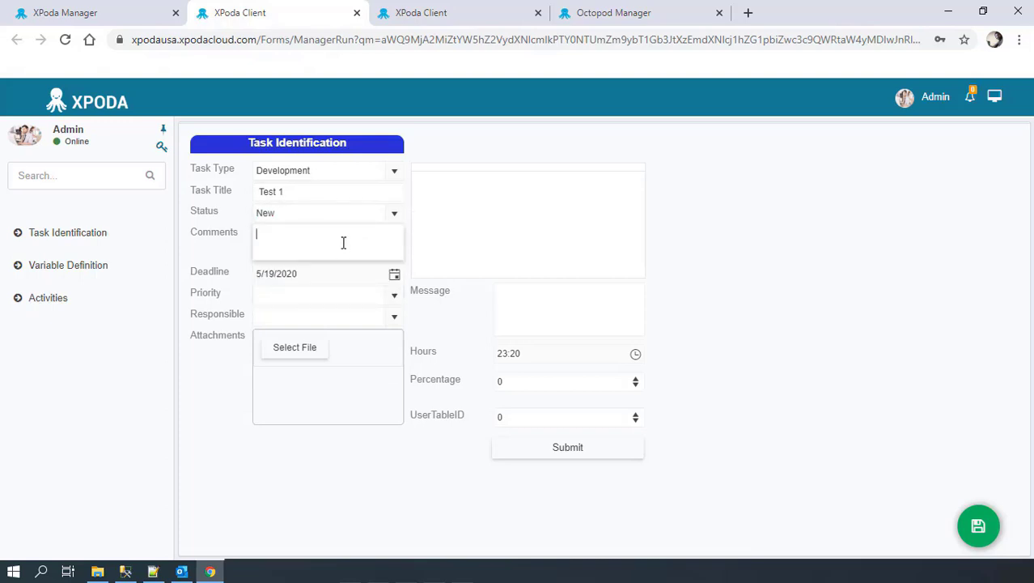
- Give the task Low priority and a responsible person, save it and load the saved record
left_click(393, 295)
left_click(316, 333)
left_click(397, 320)
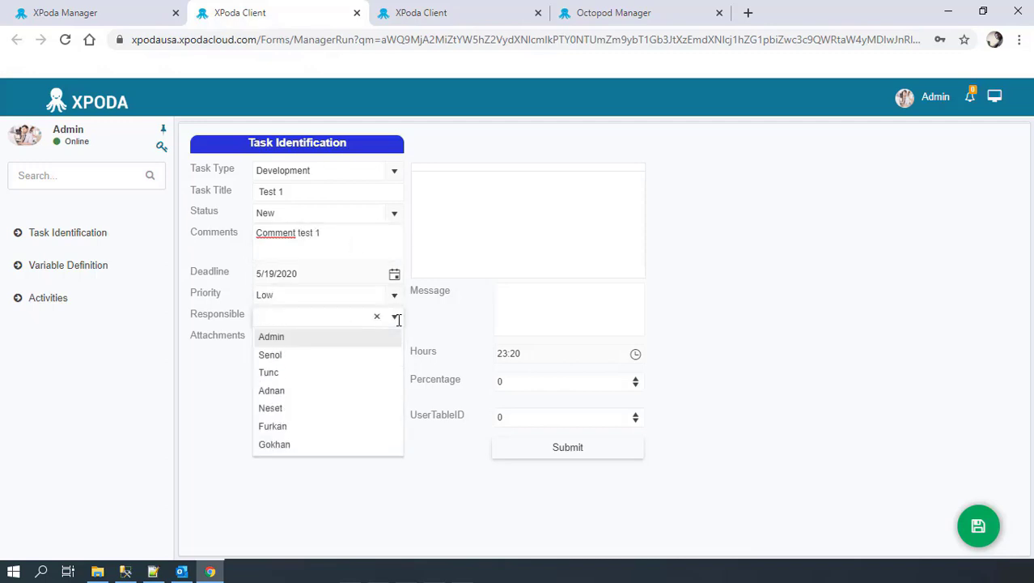
left_click(304, 423)
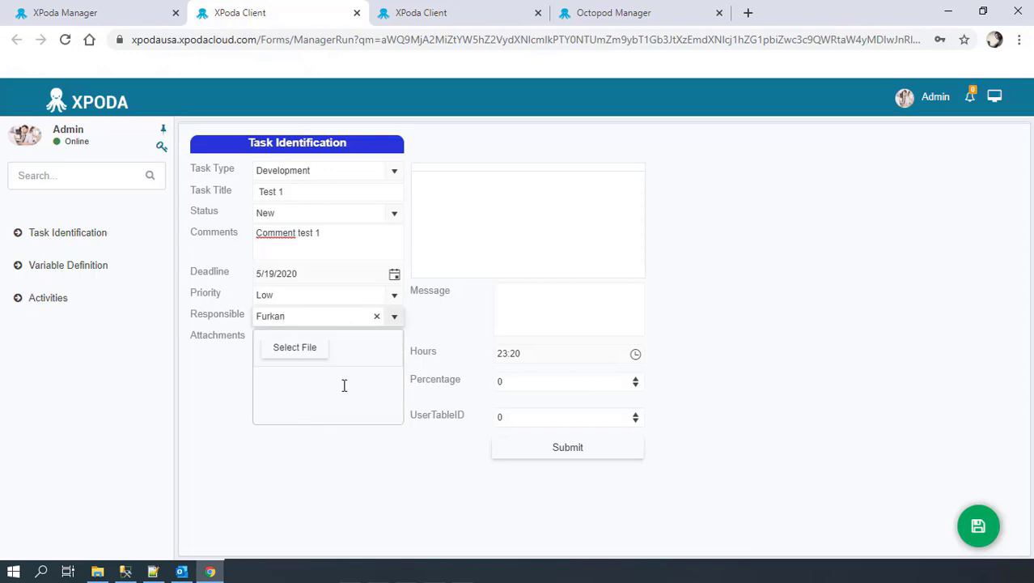
left_click(979, 525)
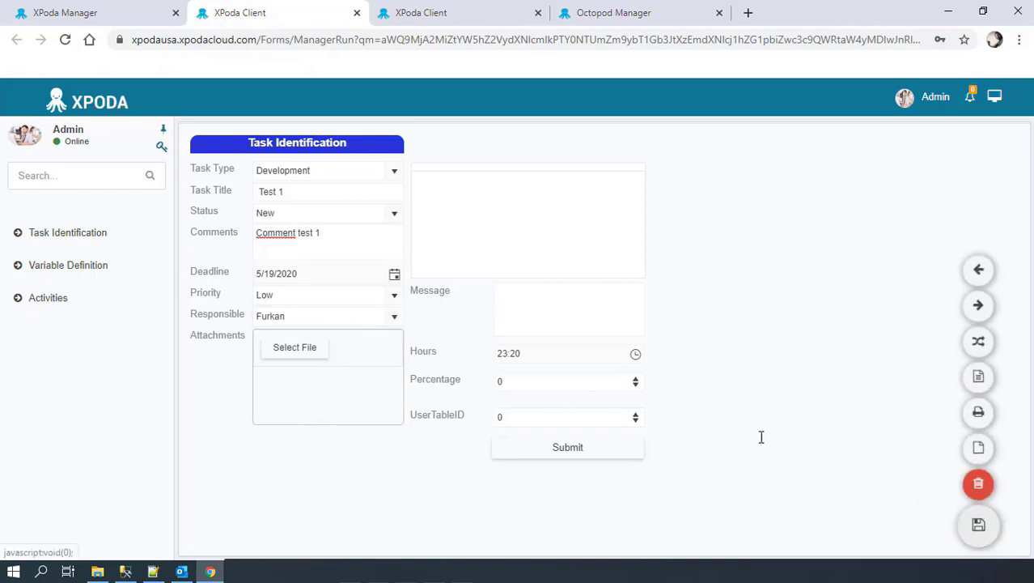
left_click(978, 305)
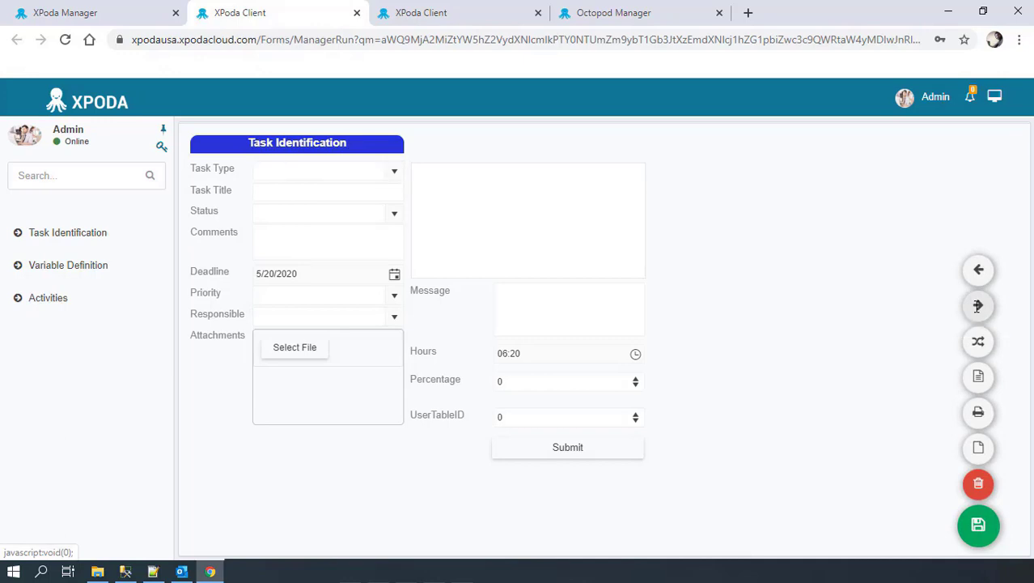
- Submit an activity for the task with message "Test activity 1", hours 01:00 and percentage 12
left_click(547, 293)
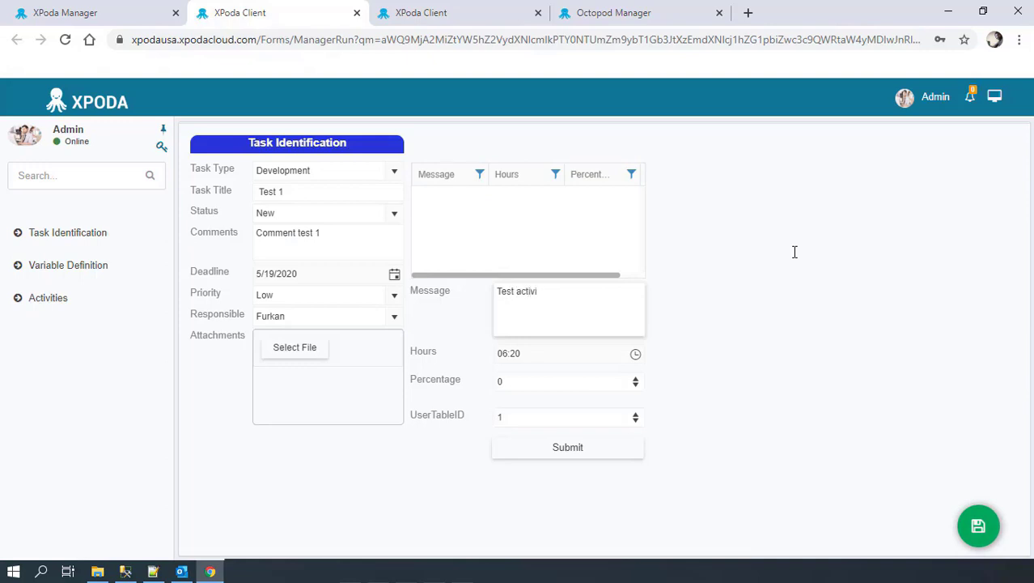
left_click(635, 353)
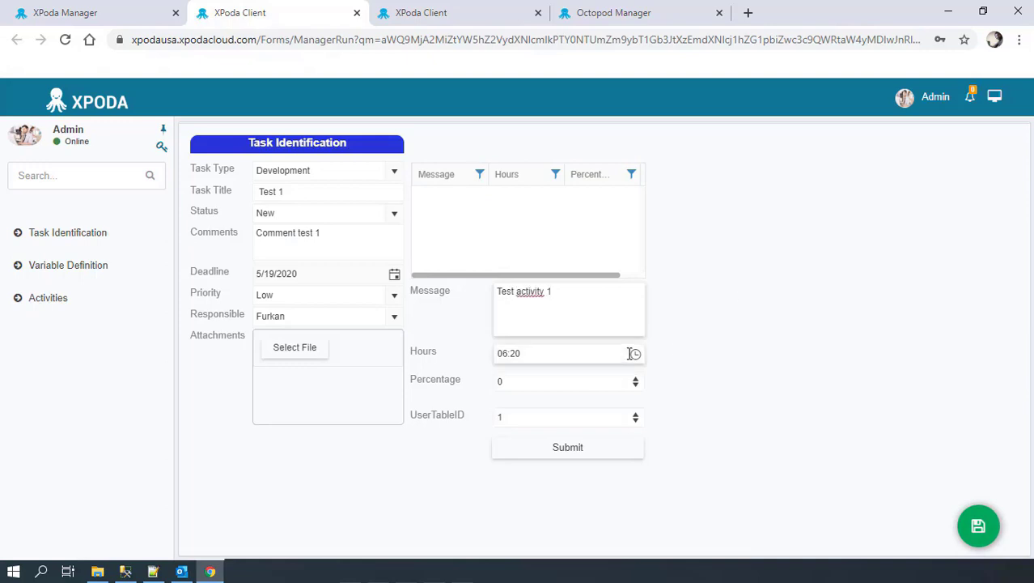
left_click(561, 406)
left_click(573, 380)
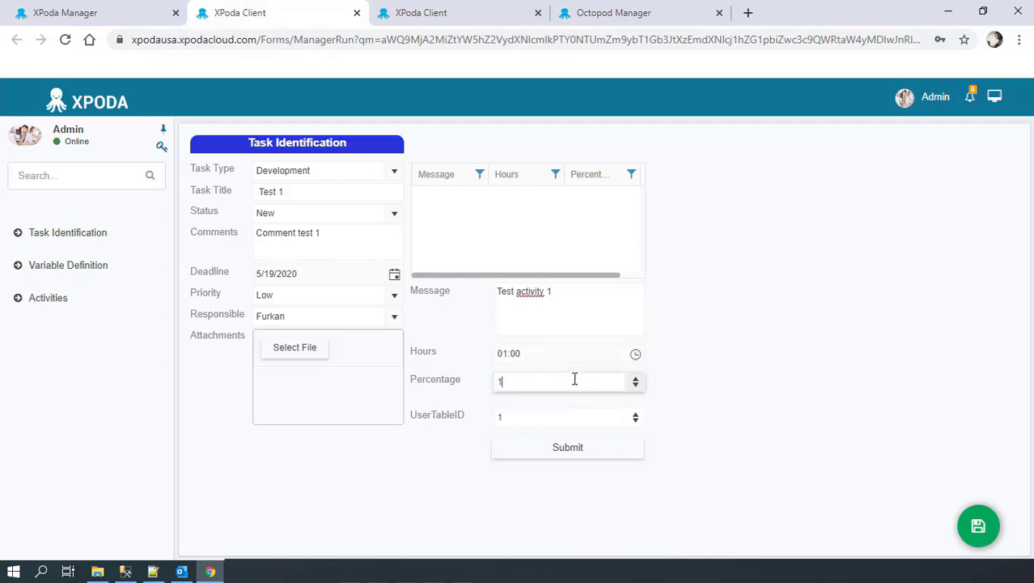
left_click(575, 447)
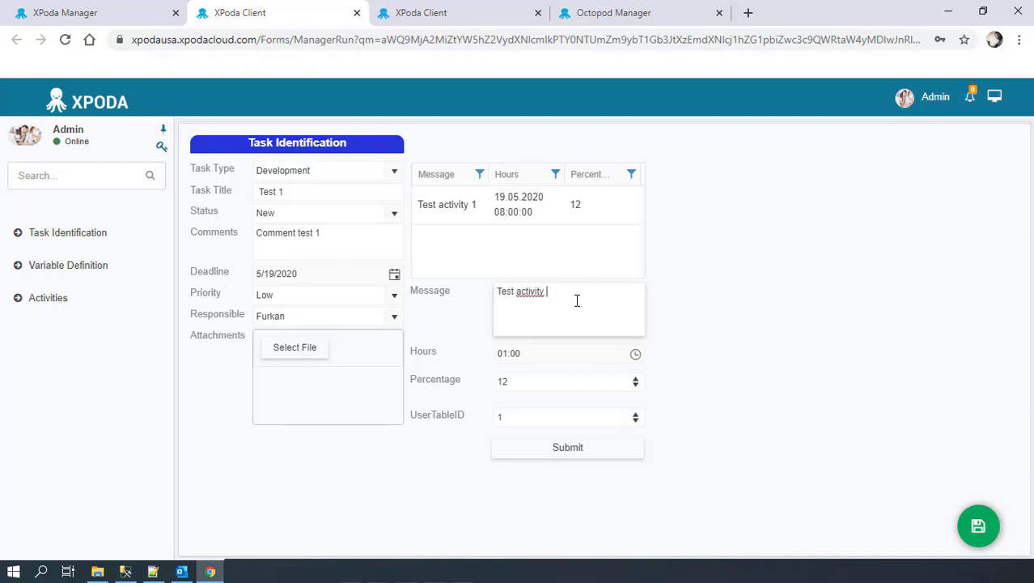
- Submit a second activity with message "Test activity 2", hours 02:00 and percentage 35
left_click(635, 354)
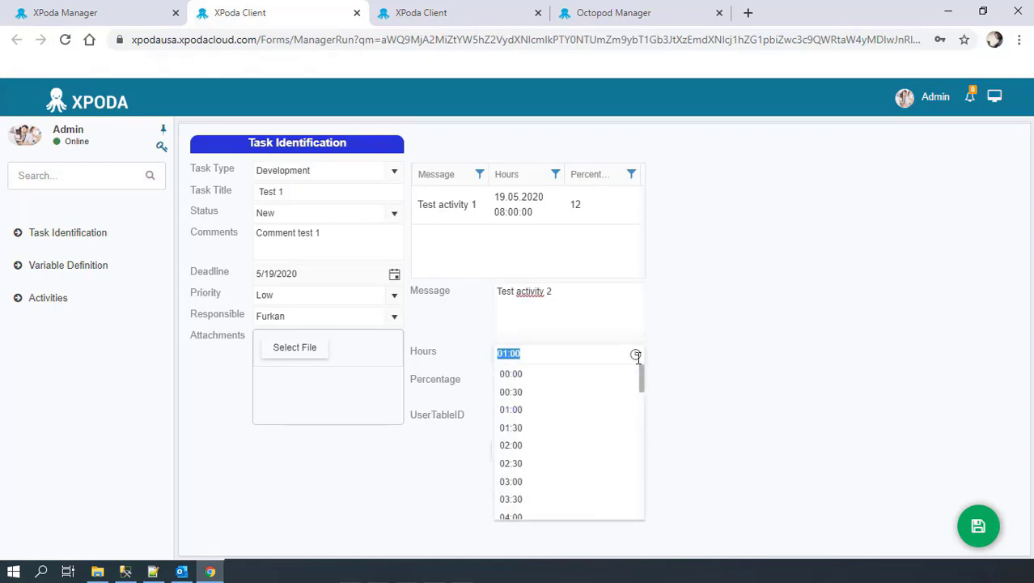
left_click(561, 445)
left_click(573, 383)
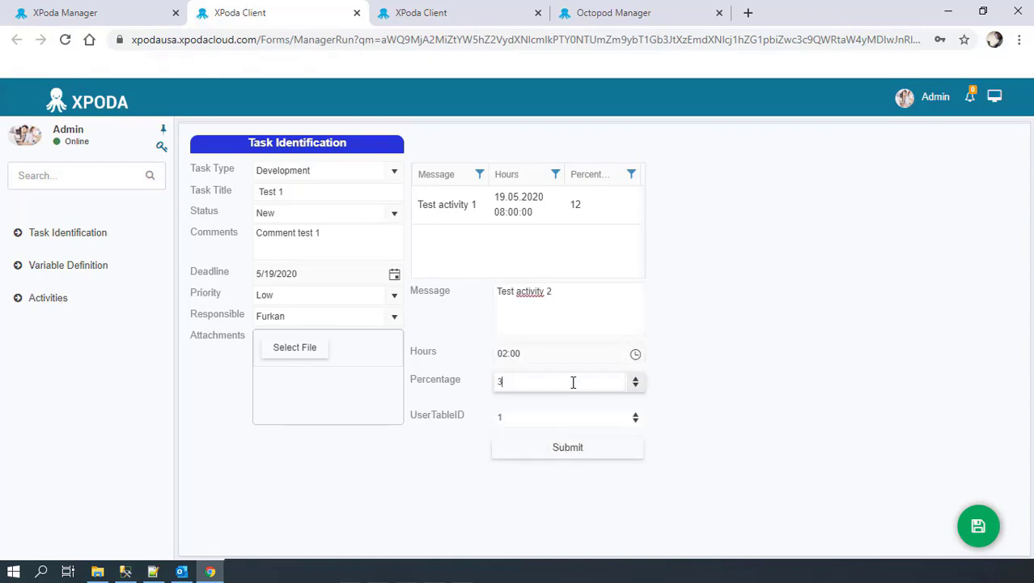
type("35")
left_click(568, 447)
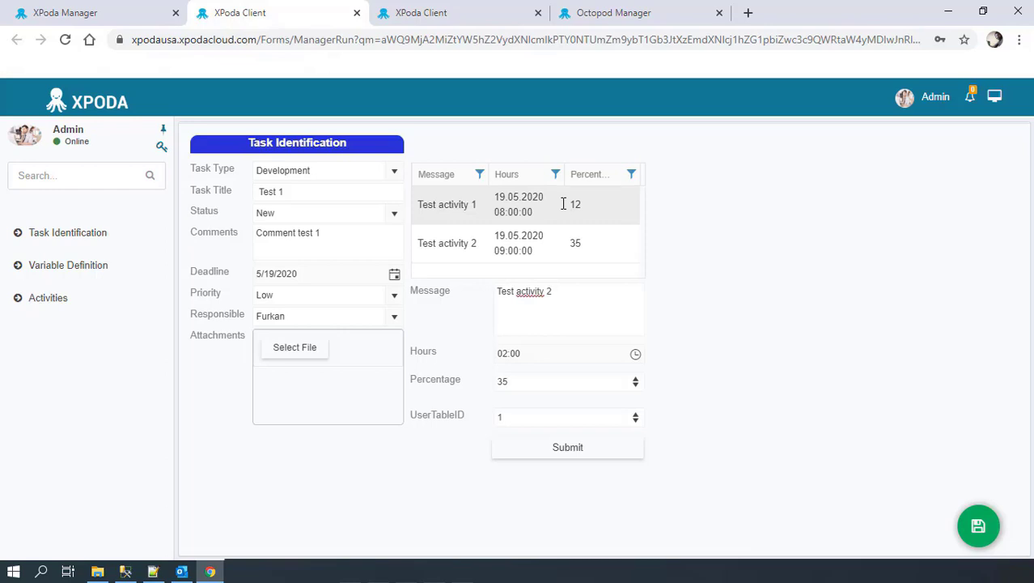
- Return to the form designer in XPoda Manager, duplicate the Task Identification heading and align the copy above the activity list
left_click(89, 12)
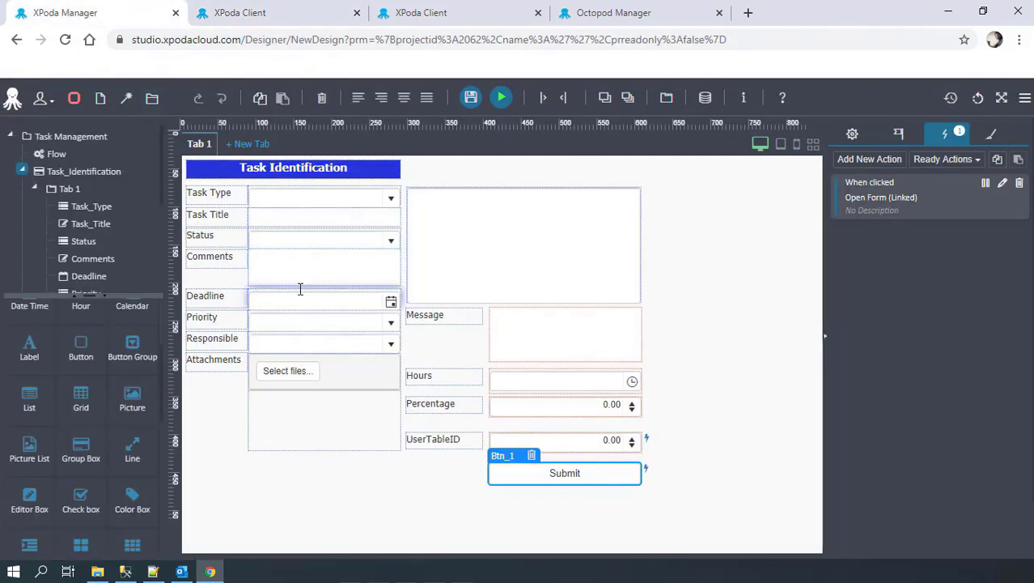
left_click(321, 166)
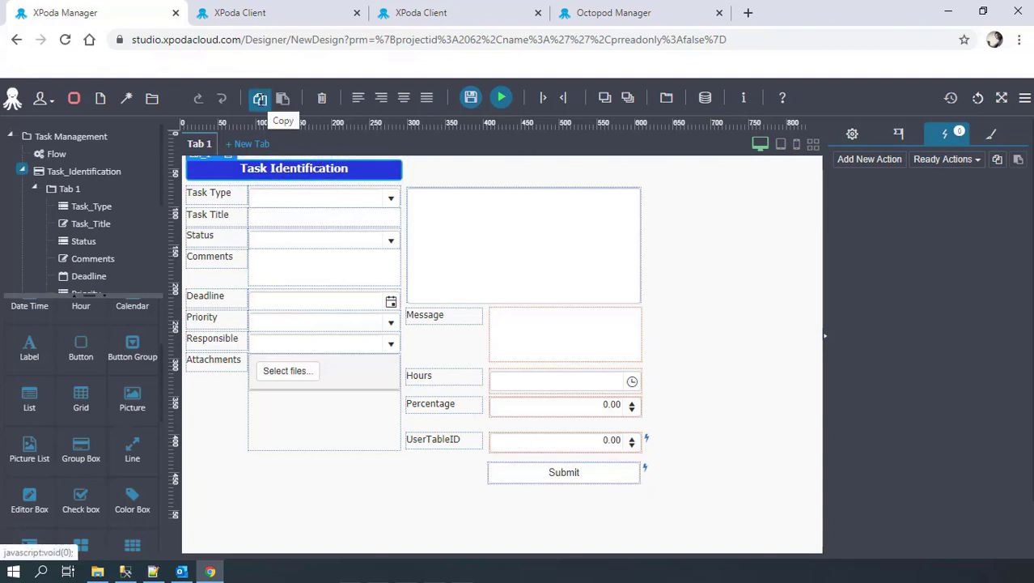
left_click(260, 98)
left_click(282, 98)
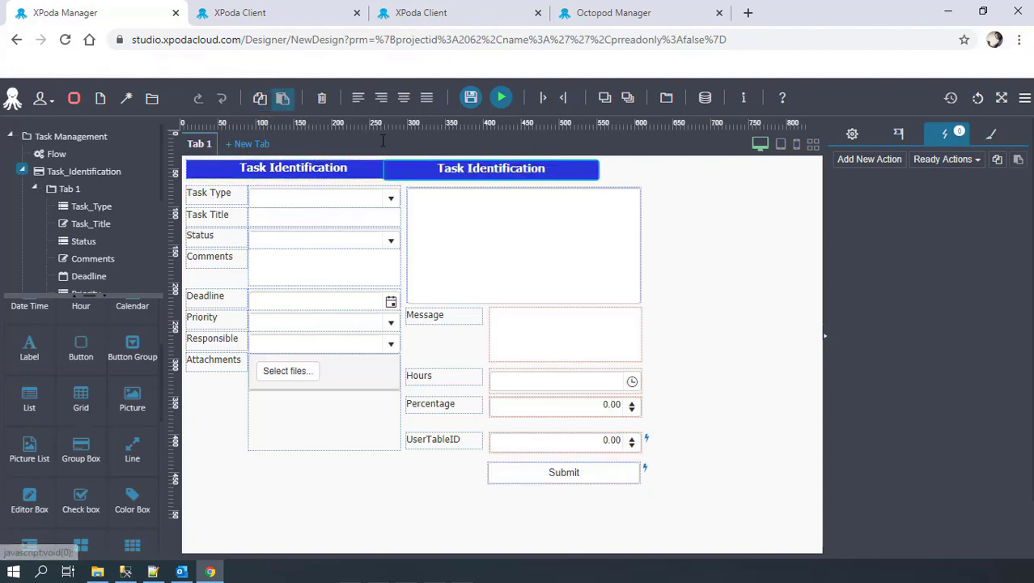
key("Right")
key("Right")
key("Right")
key("Right")
key("Right")
key("Right")
key("Right")
key("Right")
key("Right")
key("Right")
key("Right")
key("Right")
key("Right")
key("Right")
key("Right")
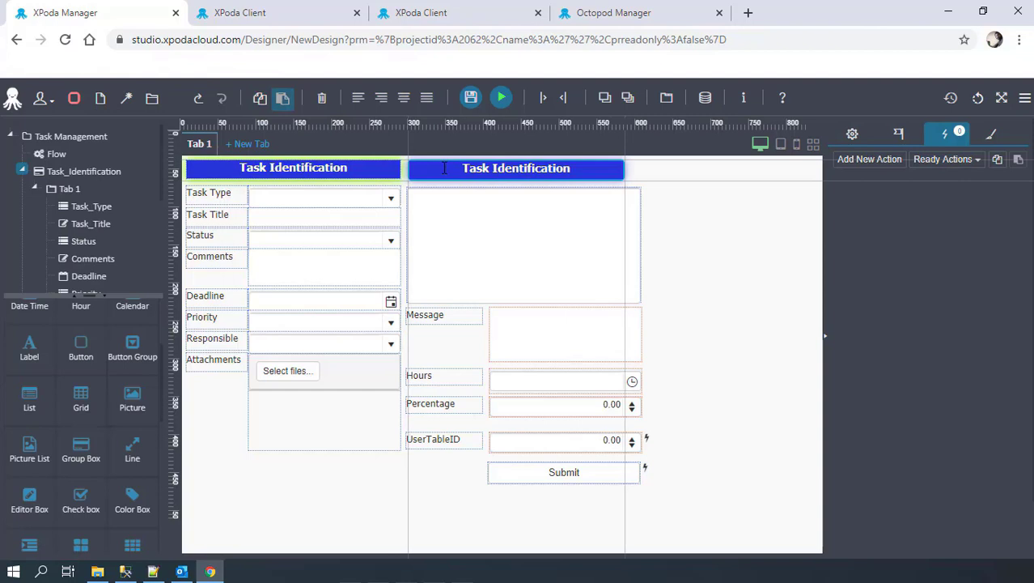
left_click_drag(445, 167, 443, 167)
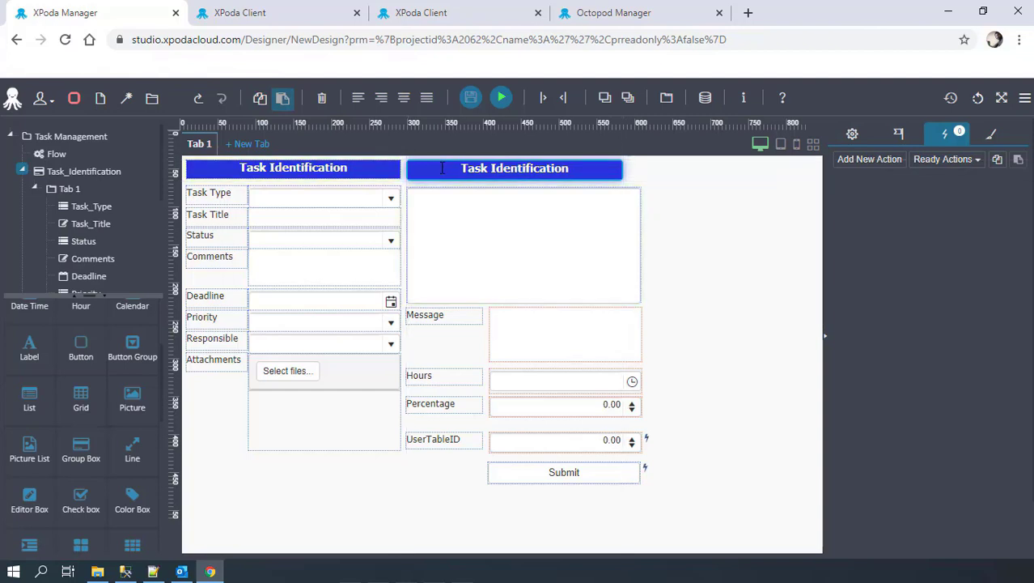
- Change the copied heading's text to "Activities" and widen it to the list's width
left_click(851, 133)
triple_click(975, 179)
type("Activities")
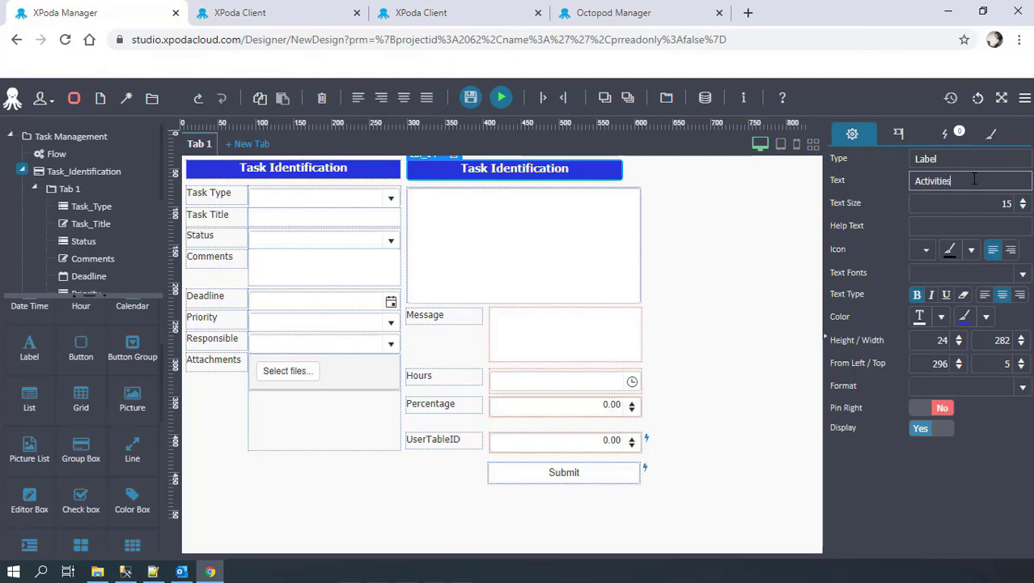
key("Return")
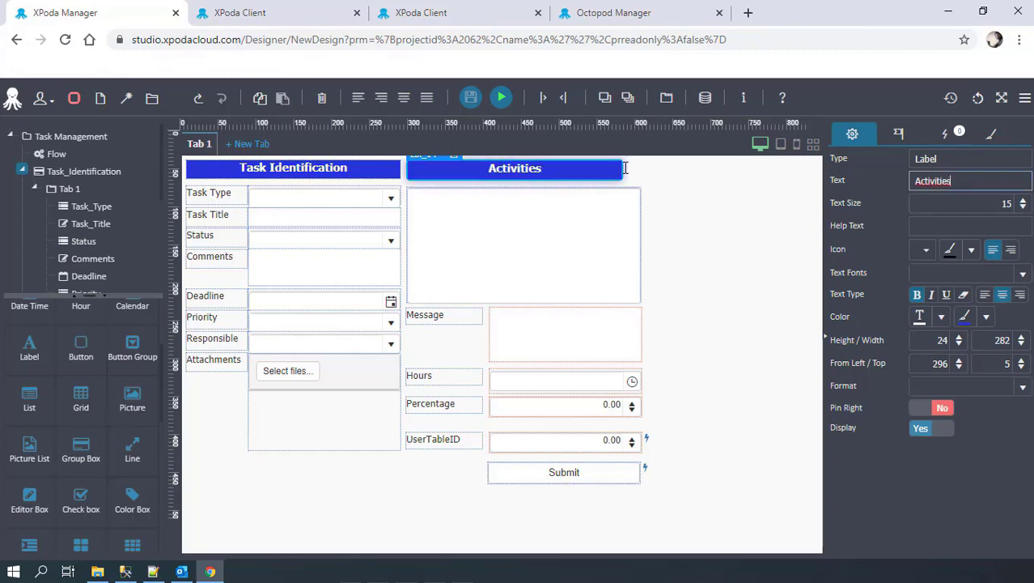
left_click_drag(625, 167, 644, 168)
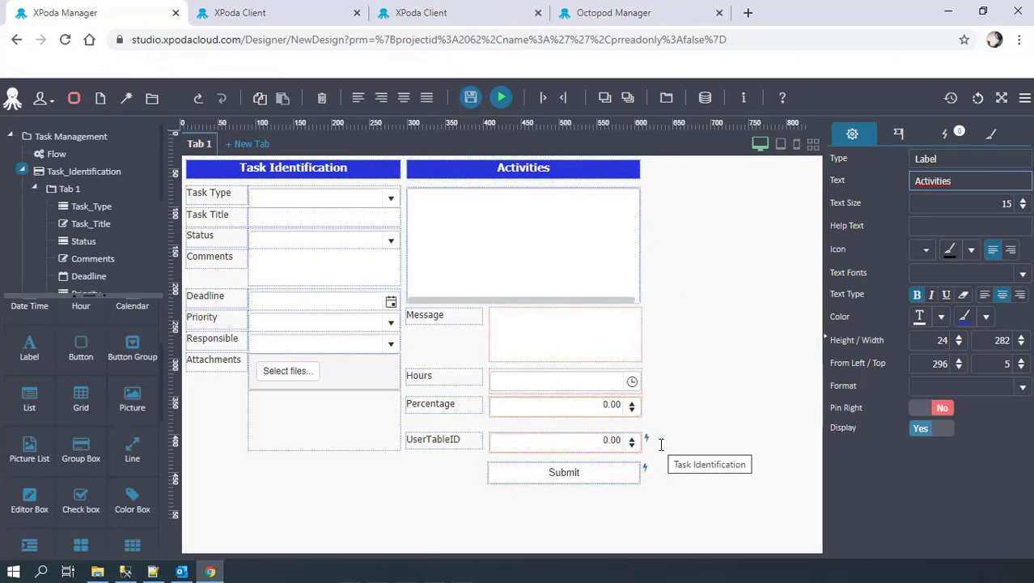
- Move the UserTableID label and a narrowed UserTableID field below Attachments, and shift the Hours and Percentage rows down to just above Submit
left_click_drag(447, 439, 272, 473)
left_click_drag(435, 476, 303, 472)
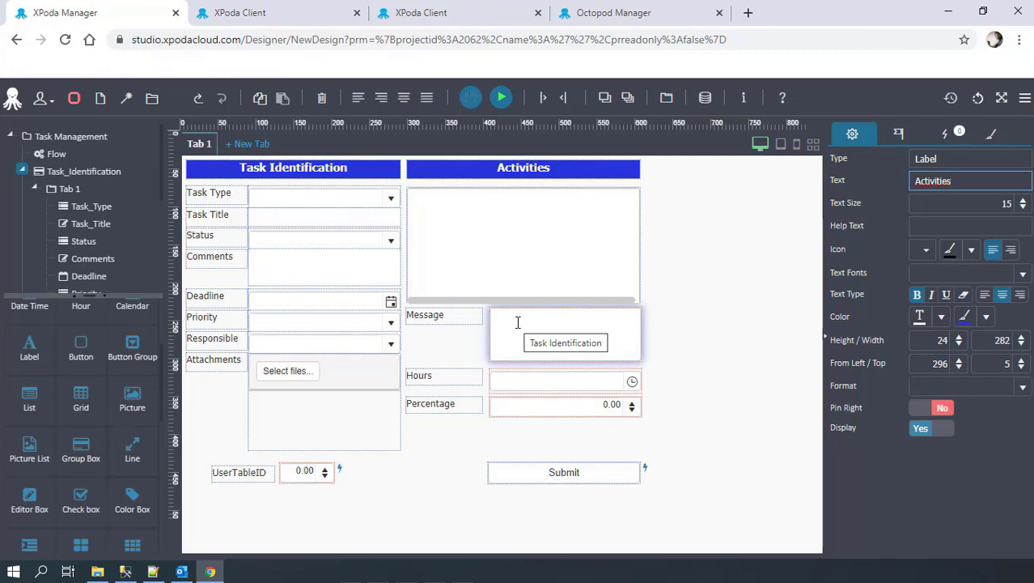
left_click_drag(464, 435, 532, 375)
left_click_drag(467, 377, 466, 415)
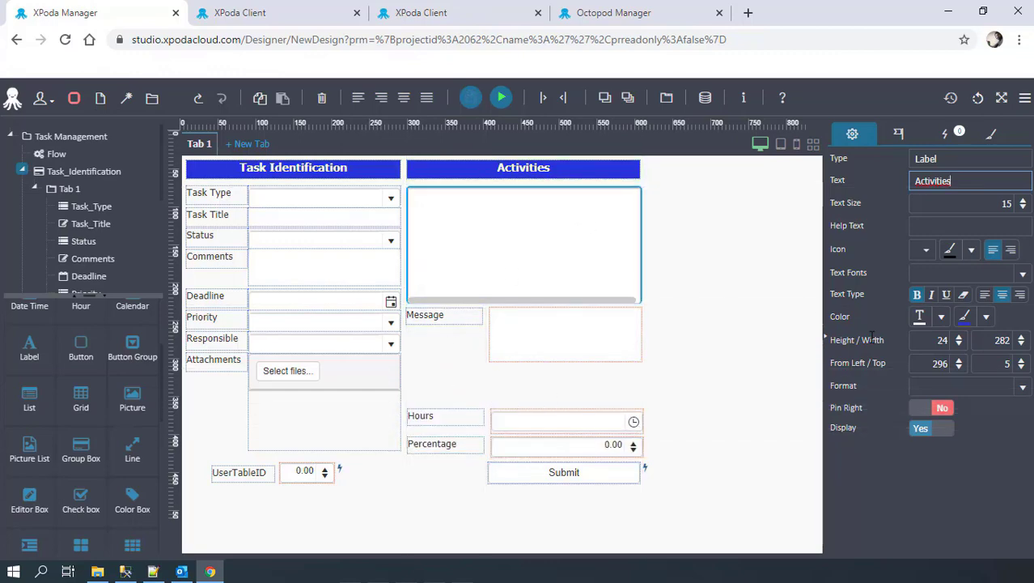
- Set the activity list's left offset to 300 and its width to 330
left_click(959, 360)
left_click(880, 317)
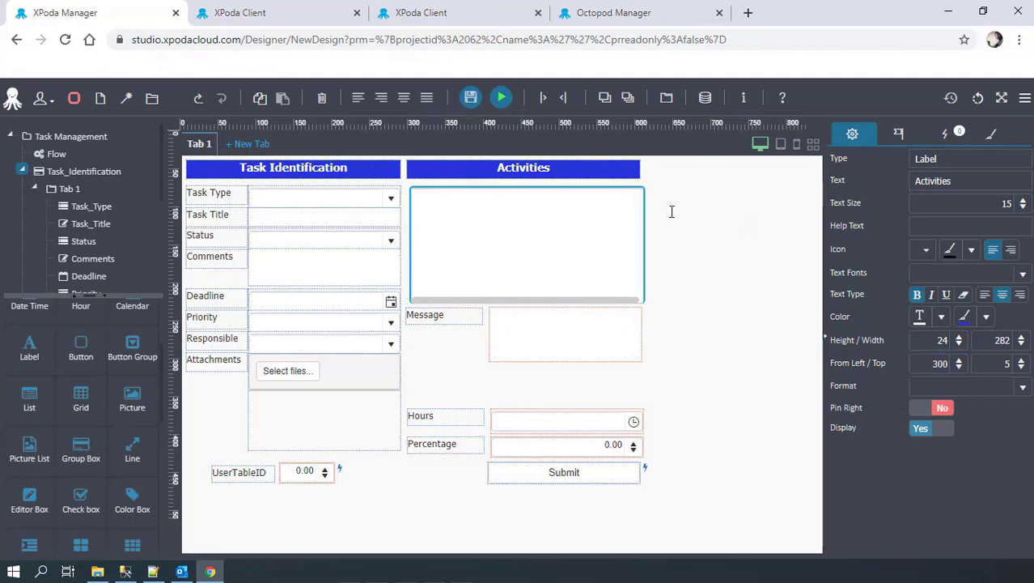
double_click(1002, 340)
type("300")
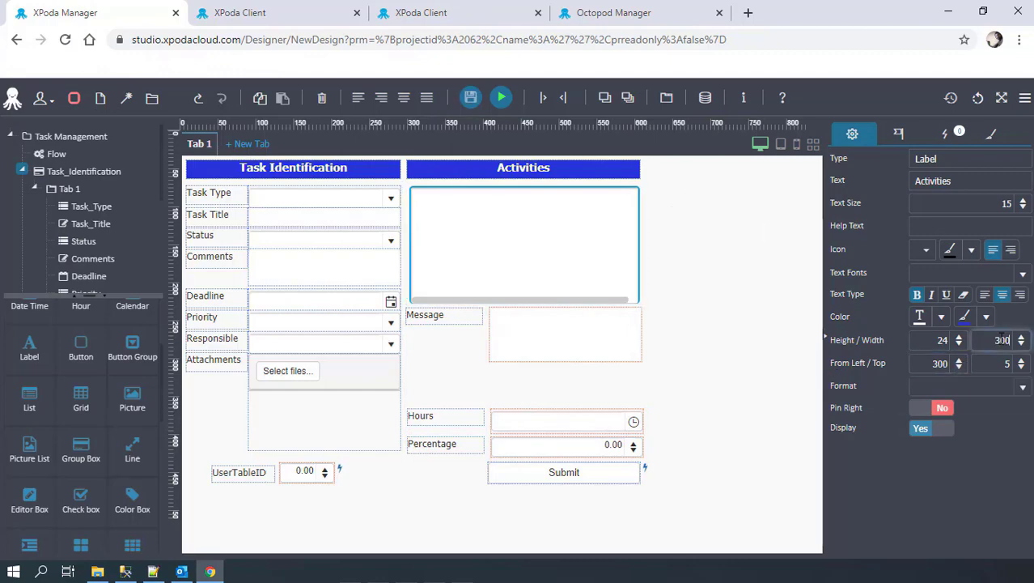
type("330")
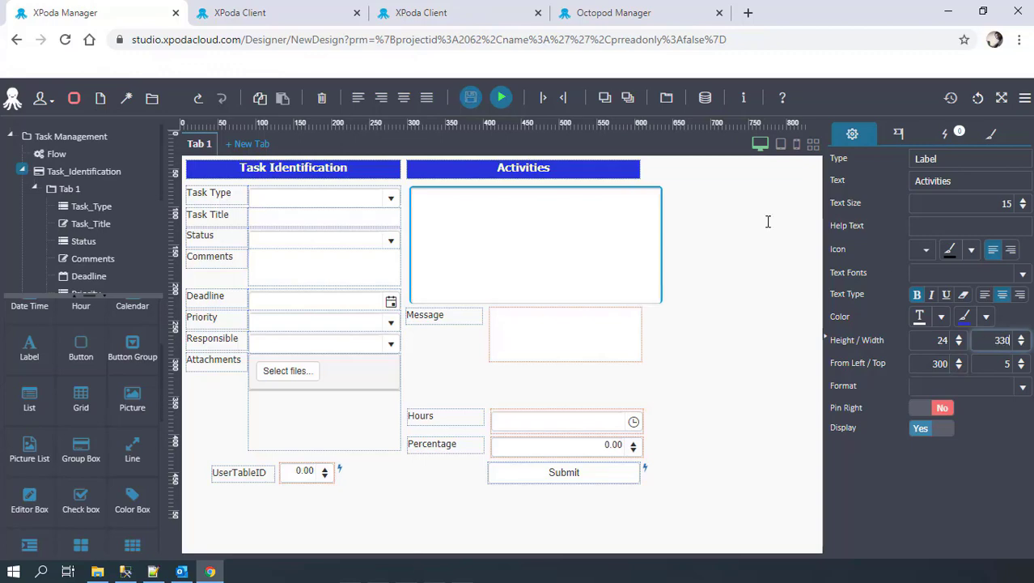
- Set the width of the Activities heading to 330
left_click(595, 167)
left_click(996, 338)
type("330")
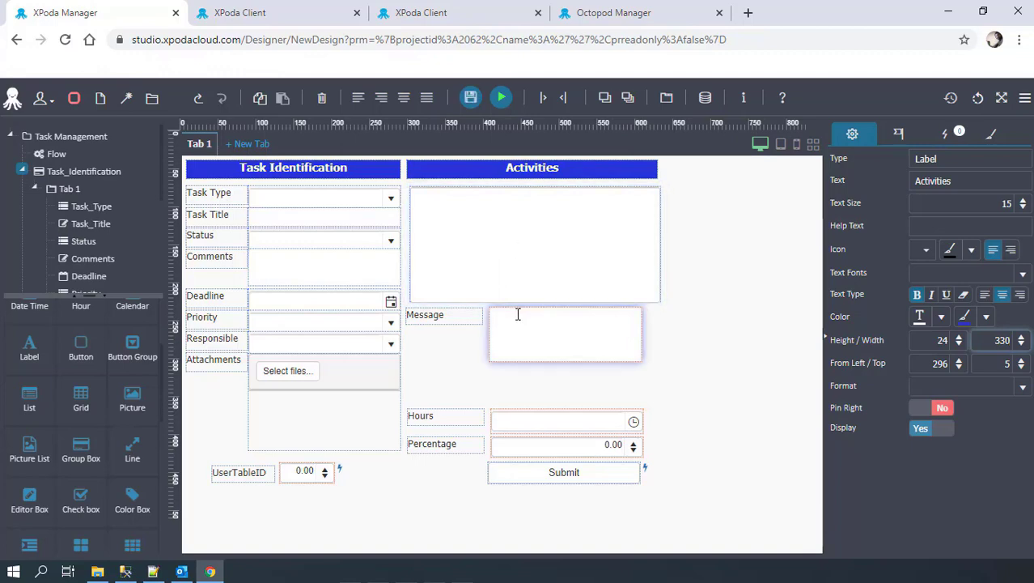
- Delete the Message label beside the message text box
left_click(441, 315)
left_click(322, 97)
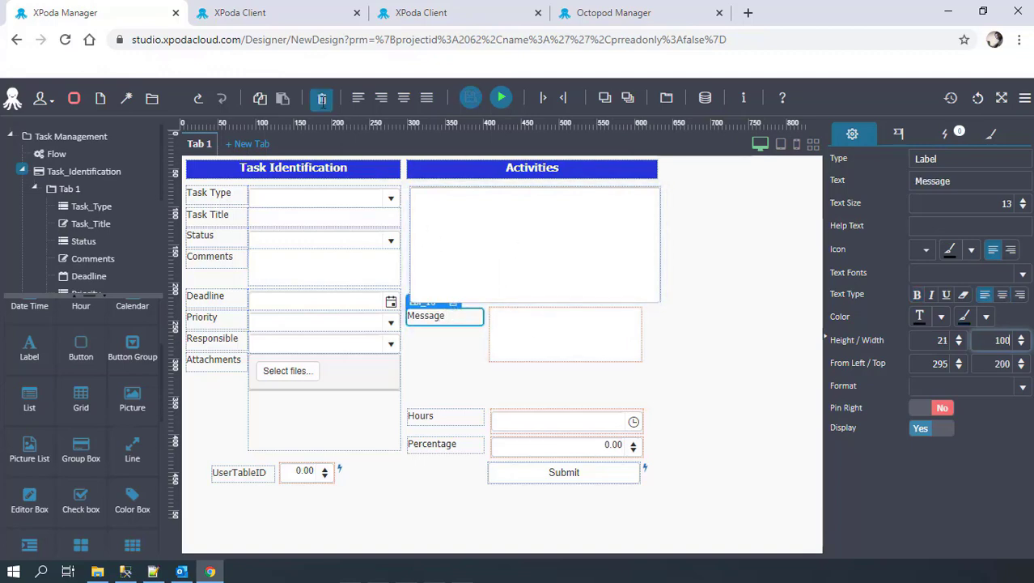
left_click(973, 166)
- Move the Message text box to left 300 and top 243, just above the Hours row, and set its width to 330
left_click_drag(520, 329, 458, 353)
double_click(995, 433)
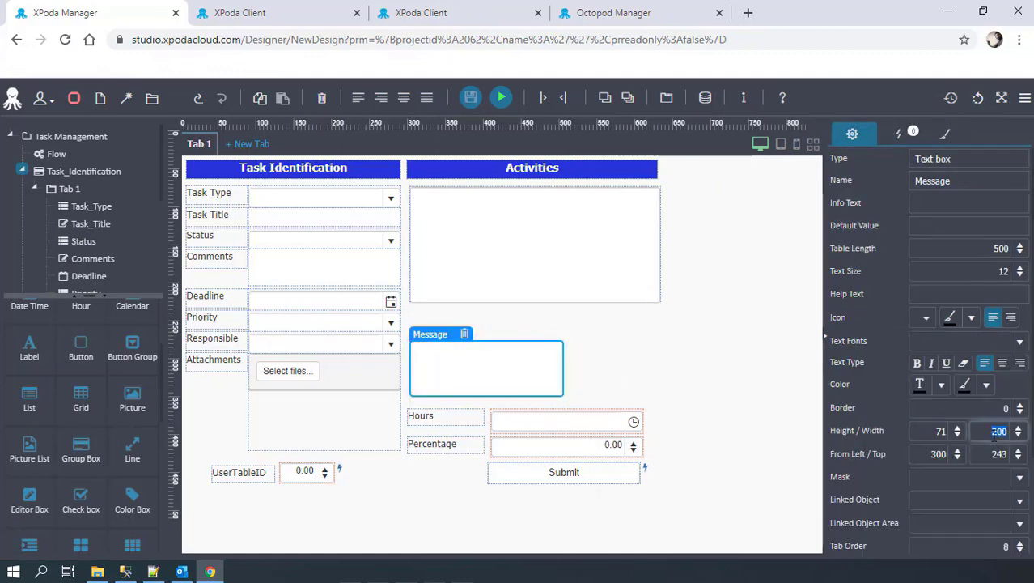
type("330")
key("Return")
left_click(688, 376)
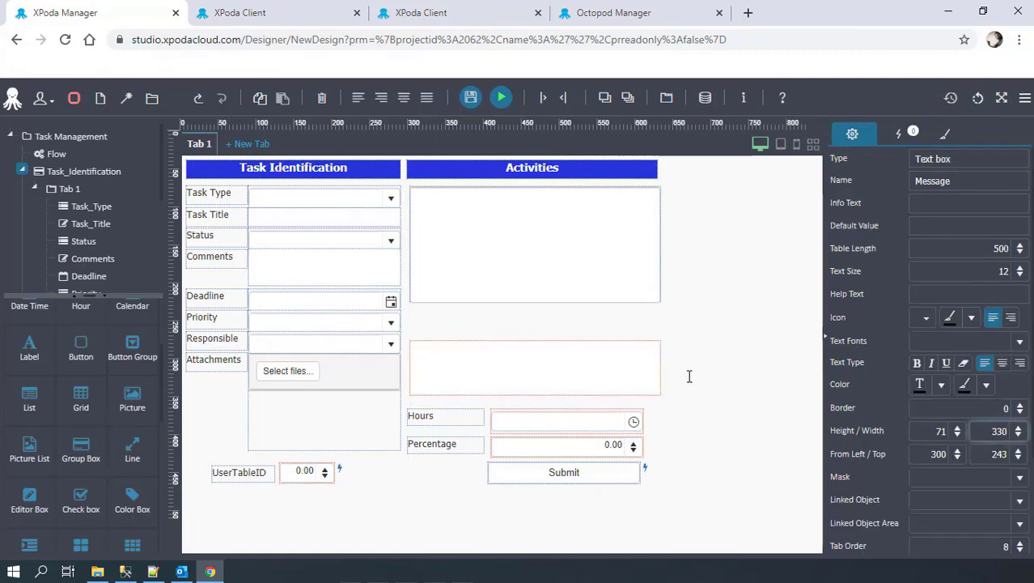
- Duplicate the Activities heading and place the copy between the activity list and the Message text box
left_click(534, 169)
left_click(260, 98)
left_click(283, 98)
left_click_drag(685, 175, 535, 316)
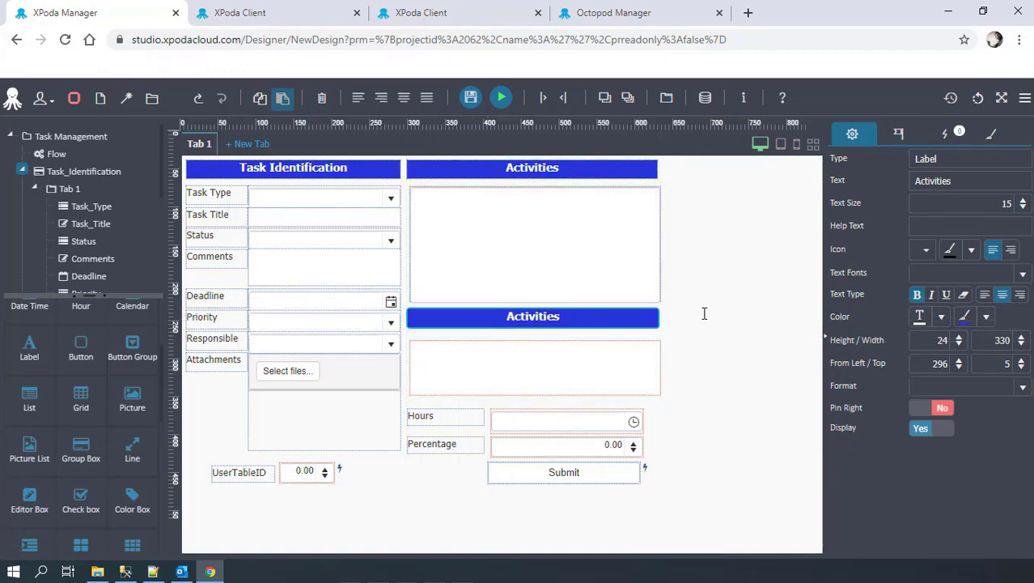
- Change the text of the heading below the list to "Submit Activity"
left_click(619, 317)
double_click(952, 180)
type("Submit")
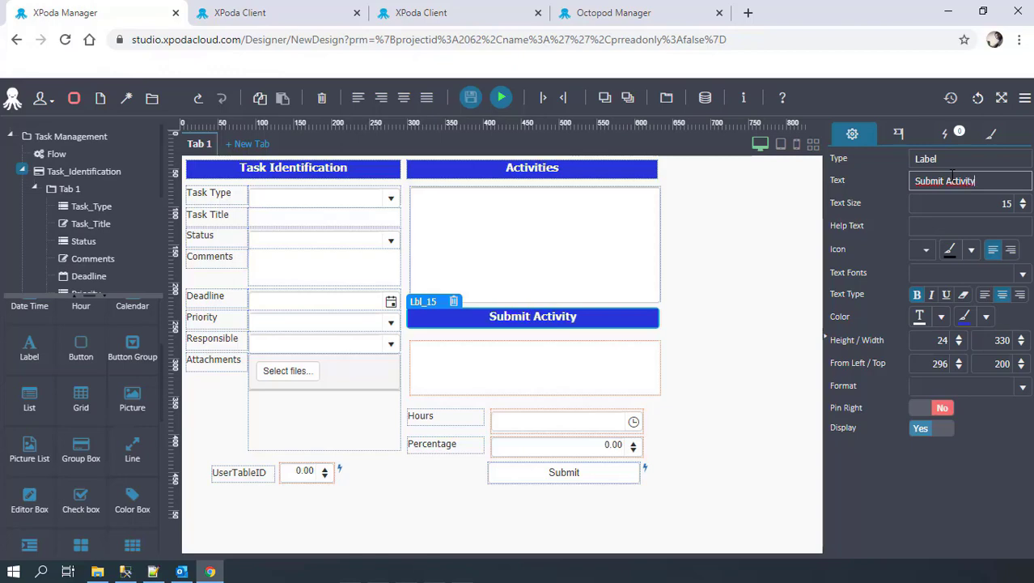
left_click(686, 302)
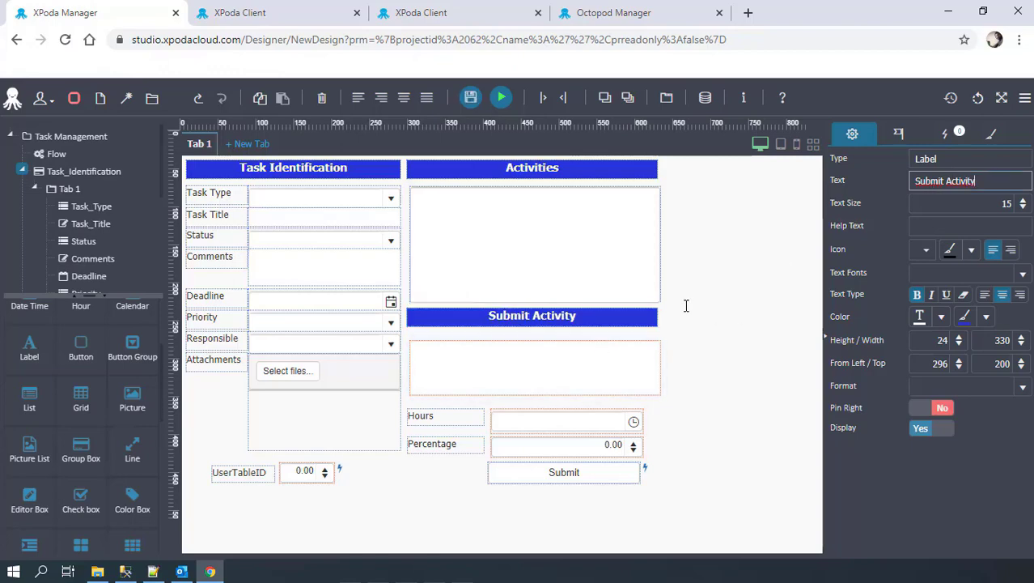
- Align the Message text box at left 296 and shift it and the Submit Activity heading down beneath a taller activity list
left_click(496, 364)
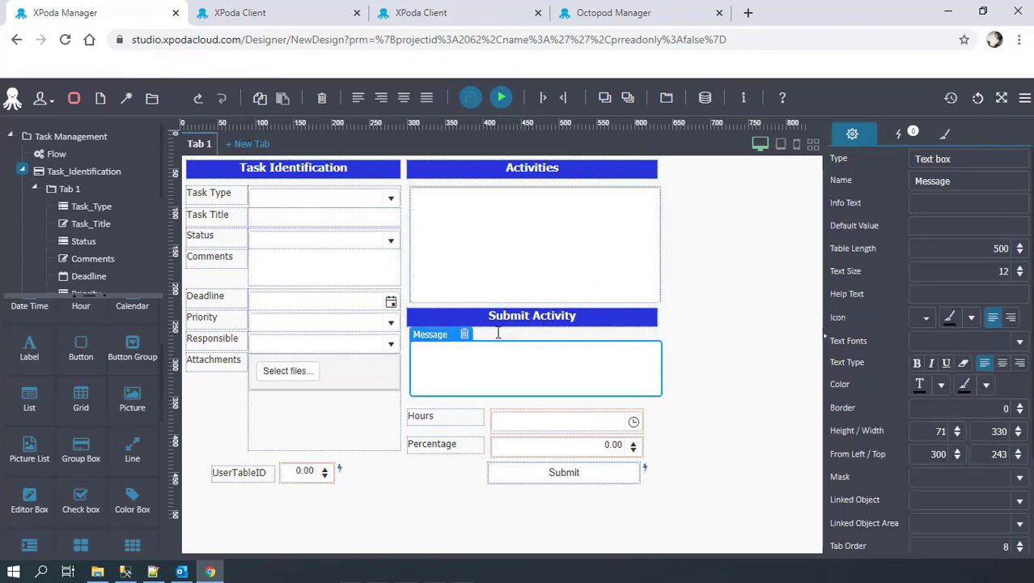
left_click(723, 304)
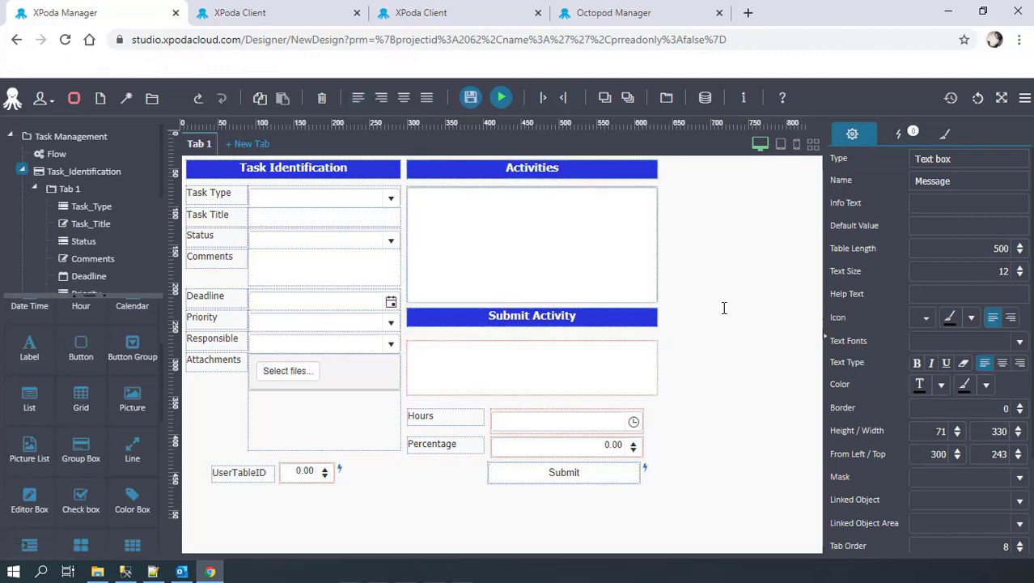
left_click(549, 317)
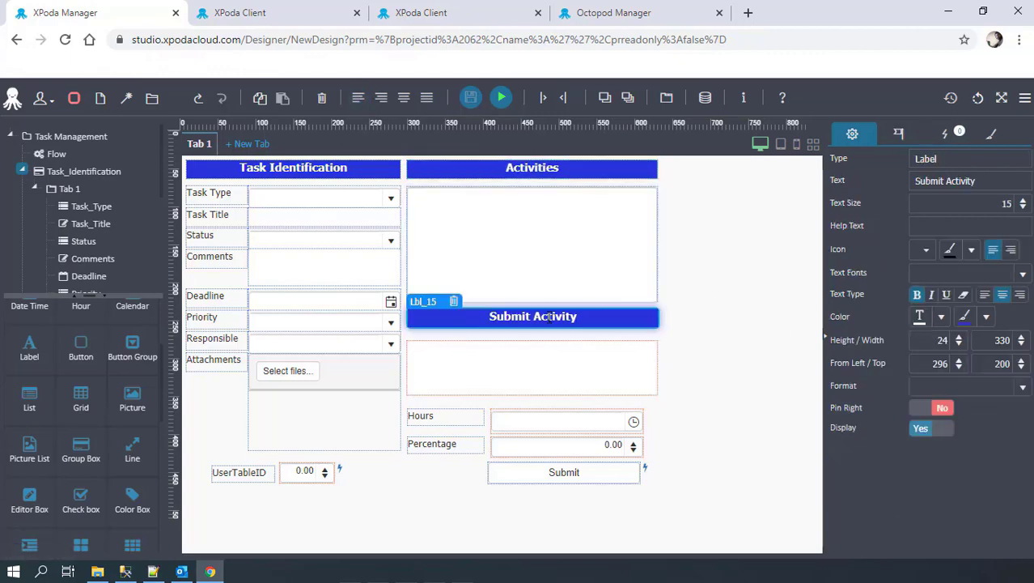
left_click_drag(550, 320, 542, 302)
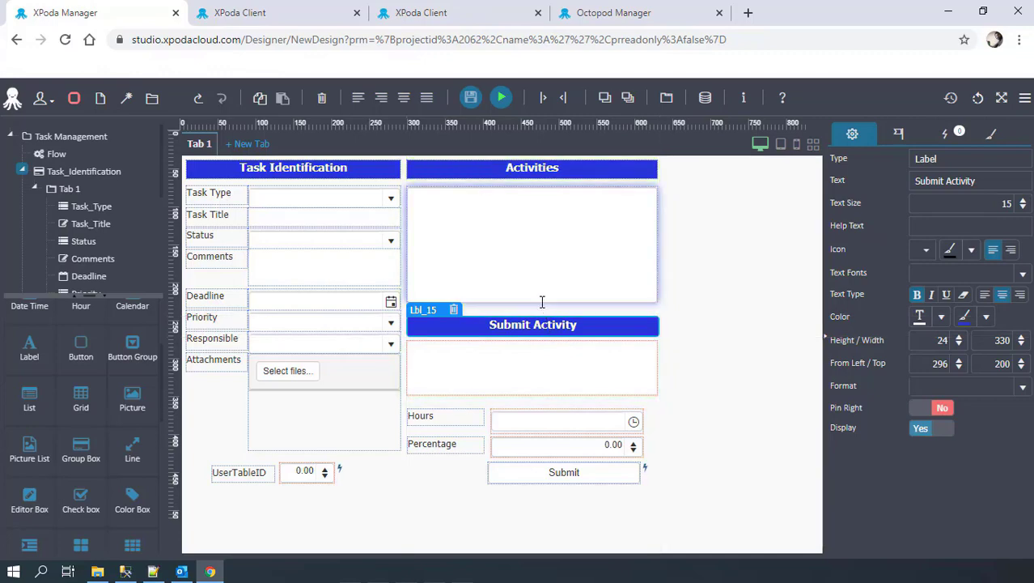
left_click(542, 302)
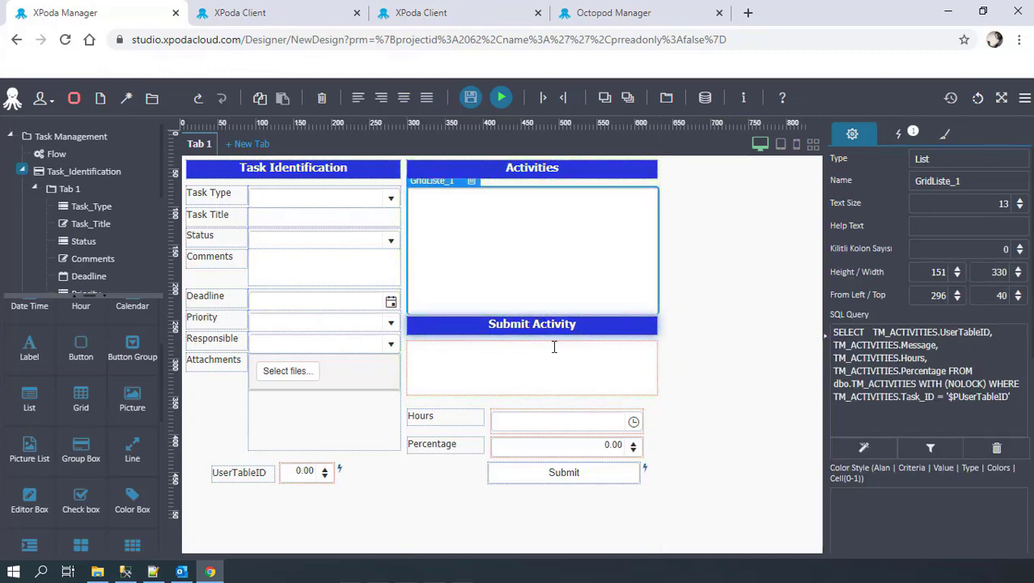
left_click_drag(548, 362, 548, 372)
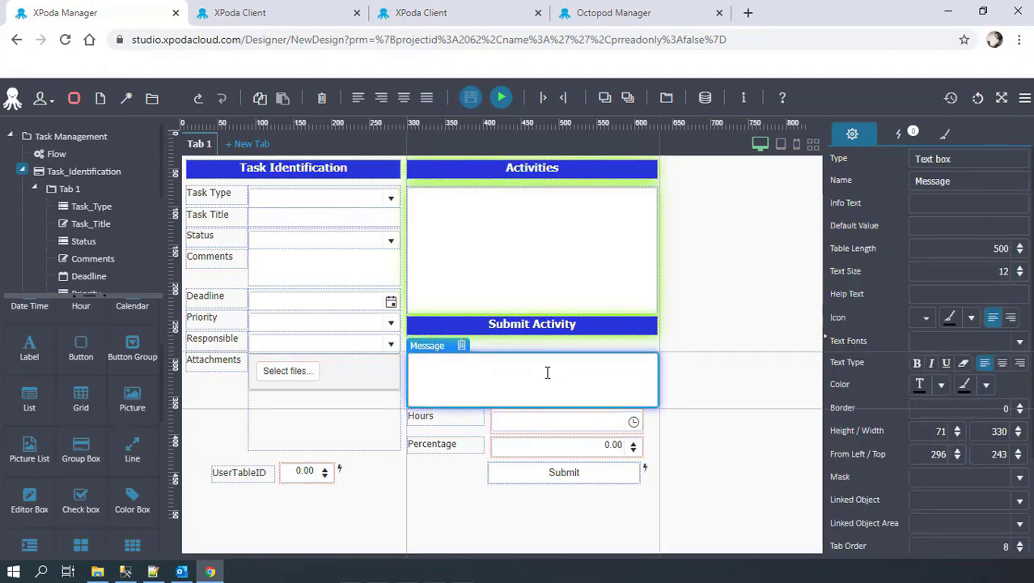
- Place the Submit Activity heading at left 295 and top 229 with height 24, and reduce the Message text box's height to about 48
left_click_drag(513, 325, 557, 376)
left_click(560, 350)
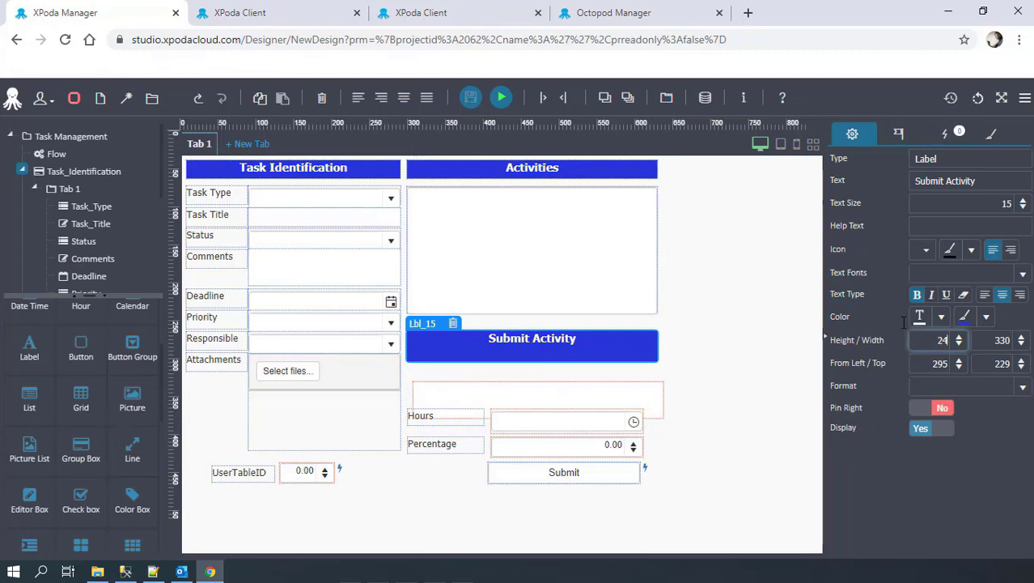
key("Return")
left_click_drag(570, 347, 571, 347)
left_click(640, 362)
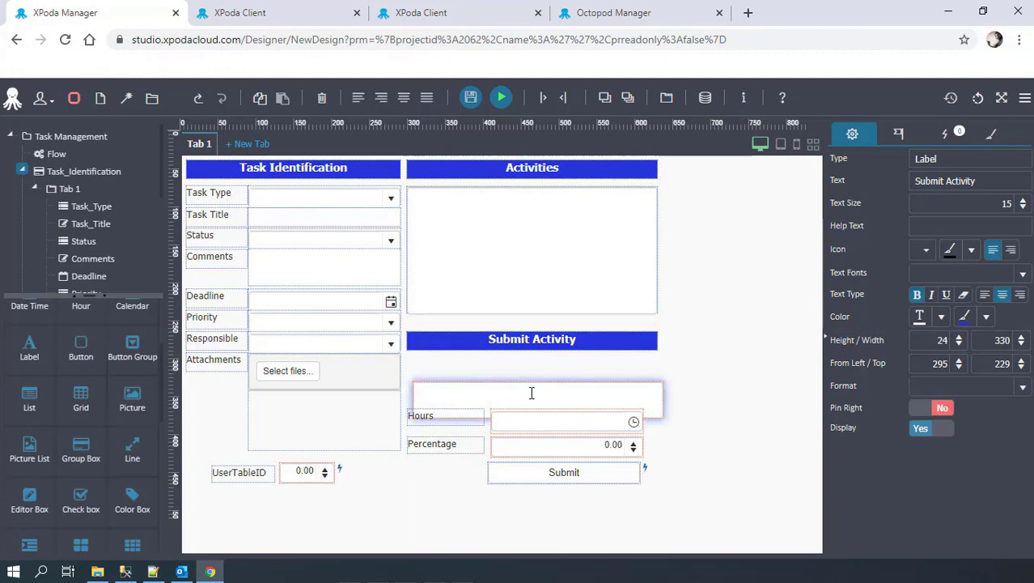
- Move the Message text box directly under the Submit Activity heading and extend the activity list down to that heading
left_click_drag(526, 388, 522, 361)
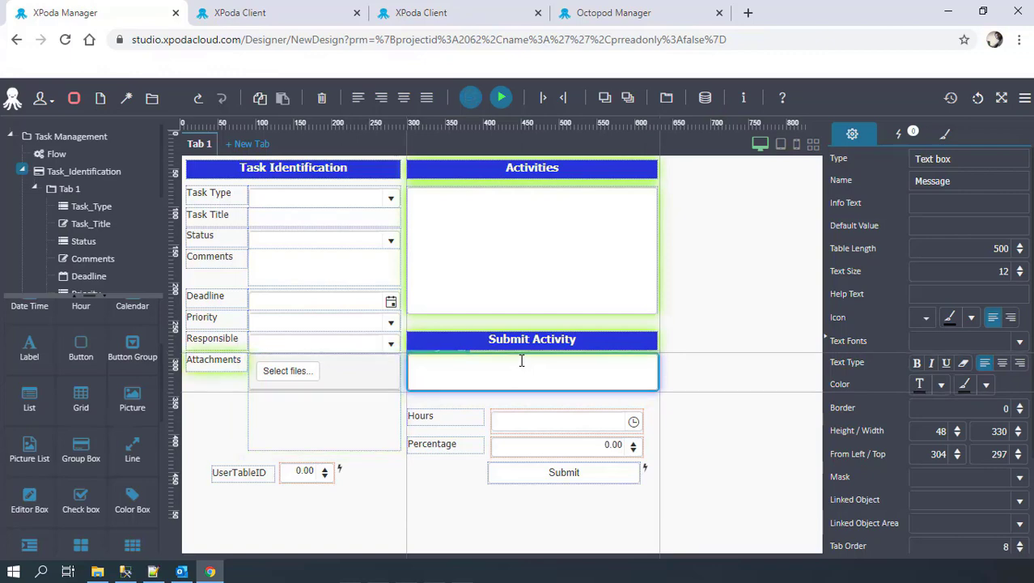
left_click_drag(634, 314, 633, 328)
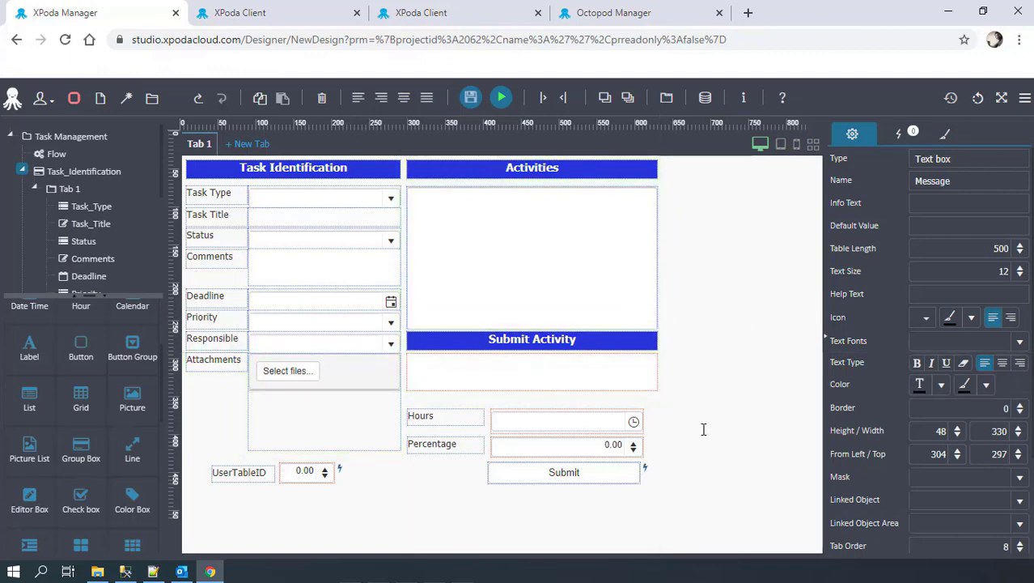
- Arrange the Hours and Percentage labels side by side below the Message text box, with their fields narrowed to about 100 directly beneath
left_click_drag(460, 418, 454, 403)
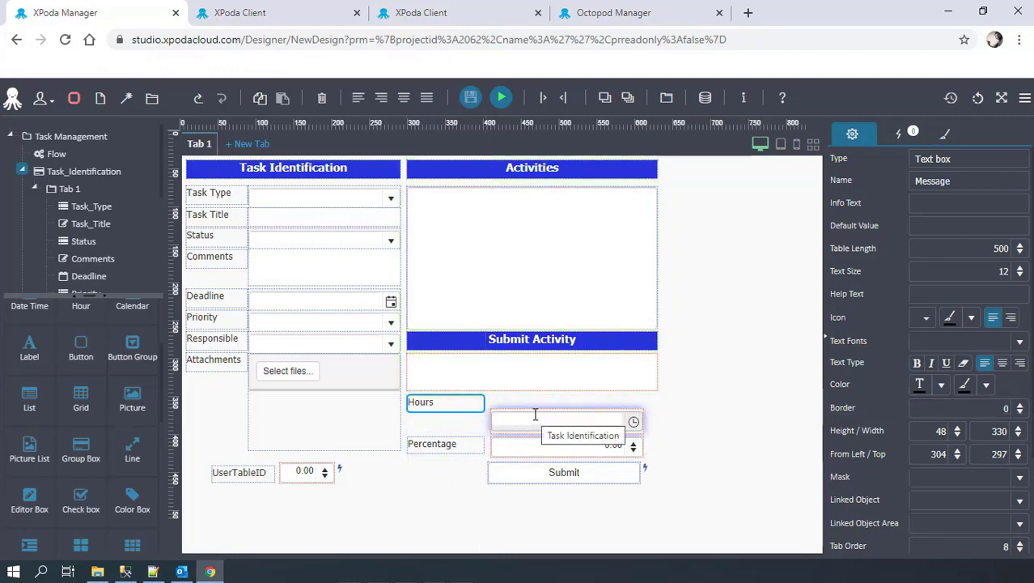
left_click_drag(527, 414, 451, 419)
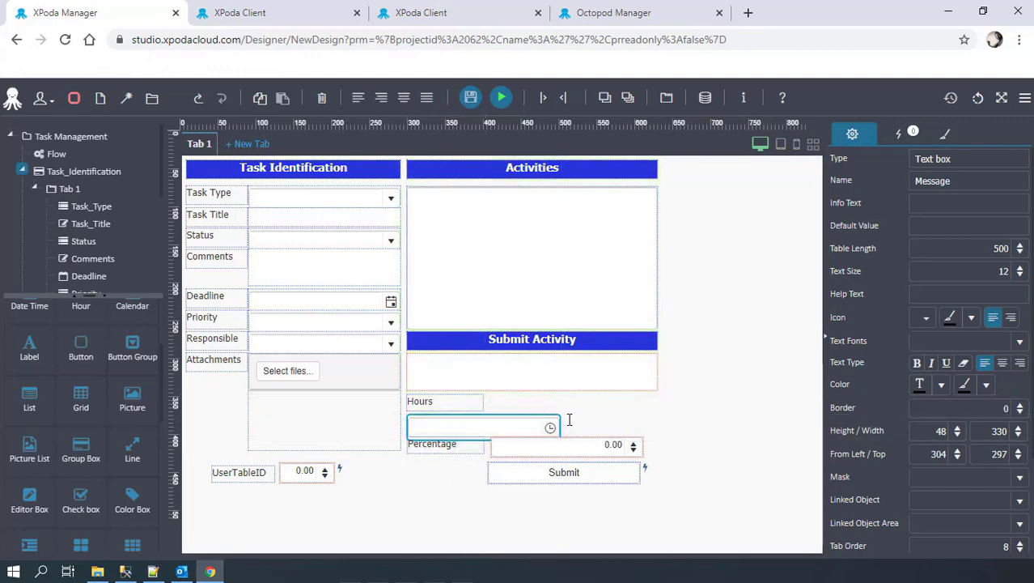
left_click_drag(558, 426, 531, 407)
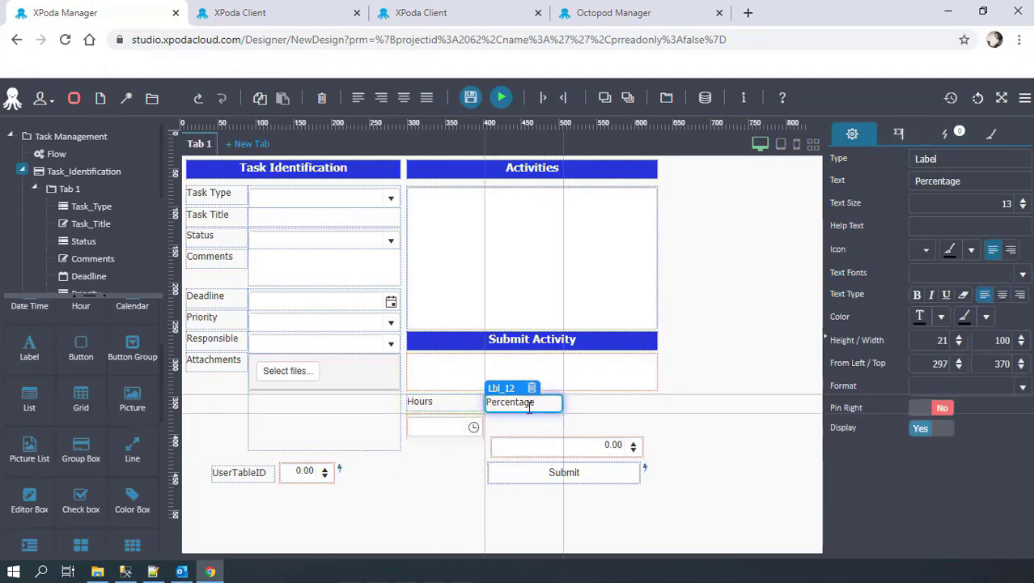
left_click_drag(523, 443, 513, 420)
left_click_drag(639, 424, 565, 426)
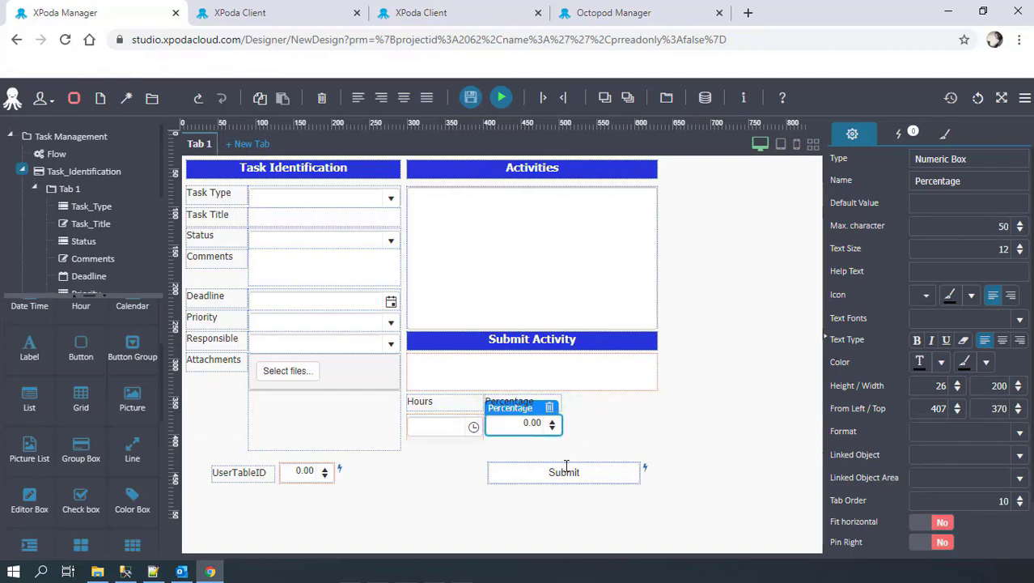
- Move the Submit button beside the Percentage label and field, resized to about 121 wide and tall enough to span both rows
left_click_drag(567, 465, 629, 414)
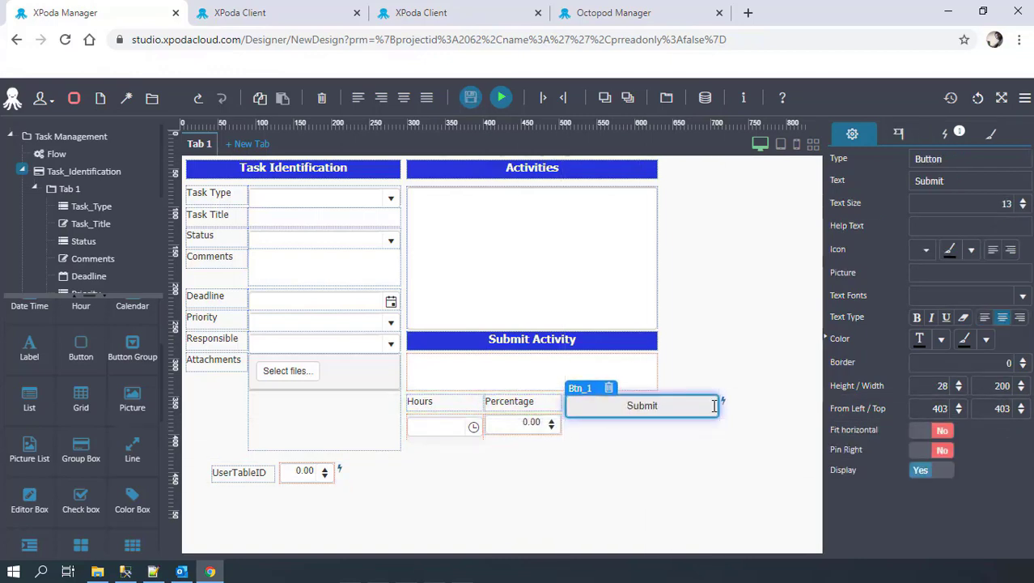
left_click_drag(717, 406, 650, 437)
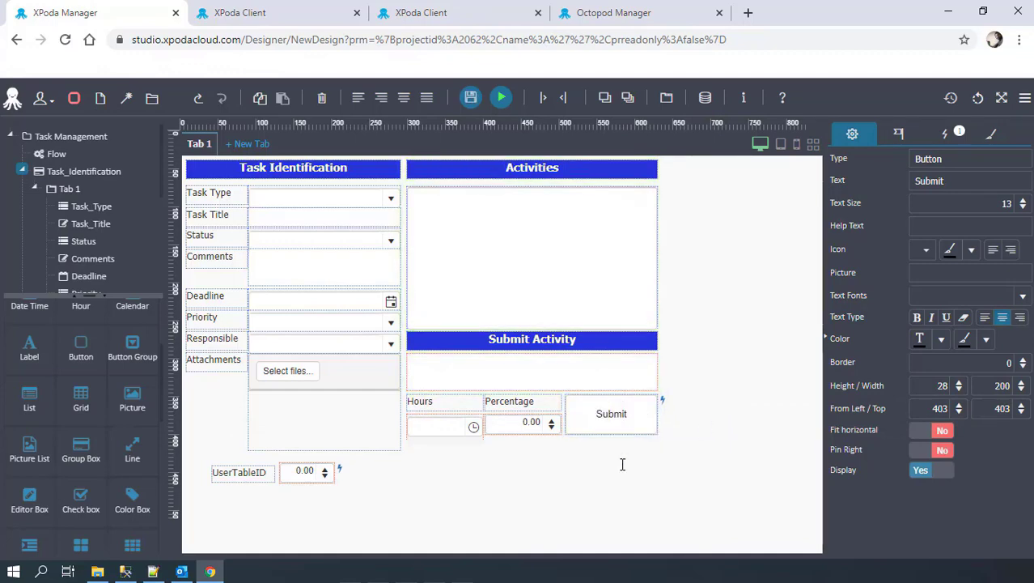
- Set the Hours field's height to 24 and the Submit button's height to 50
left_click(433, 425)
double_click(941, 364)
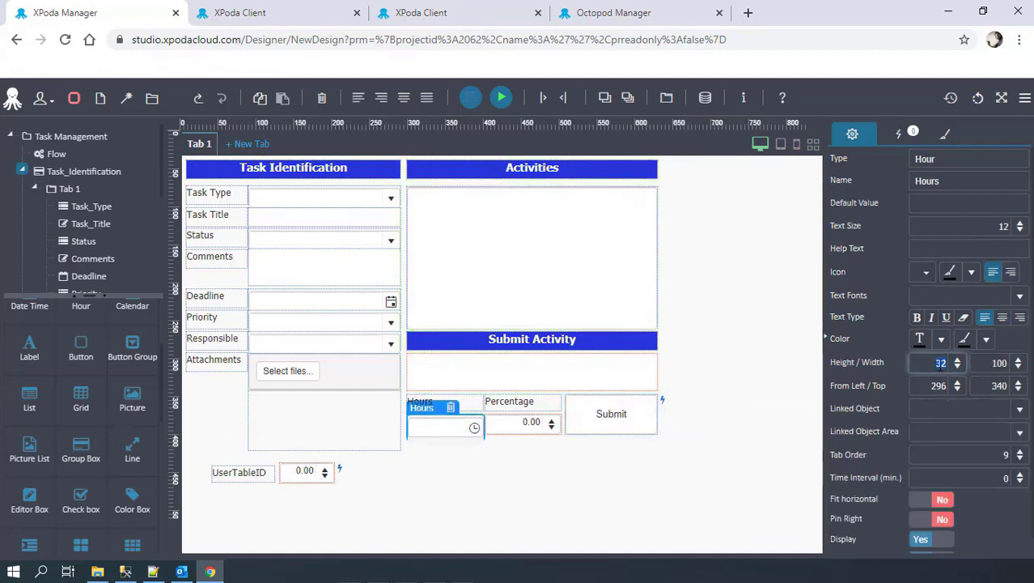
left_click(674, 450)
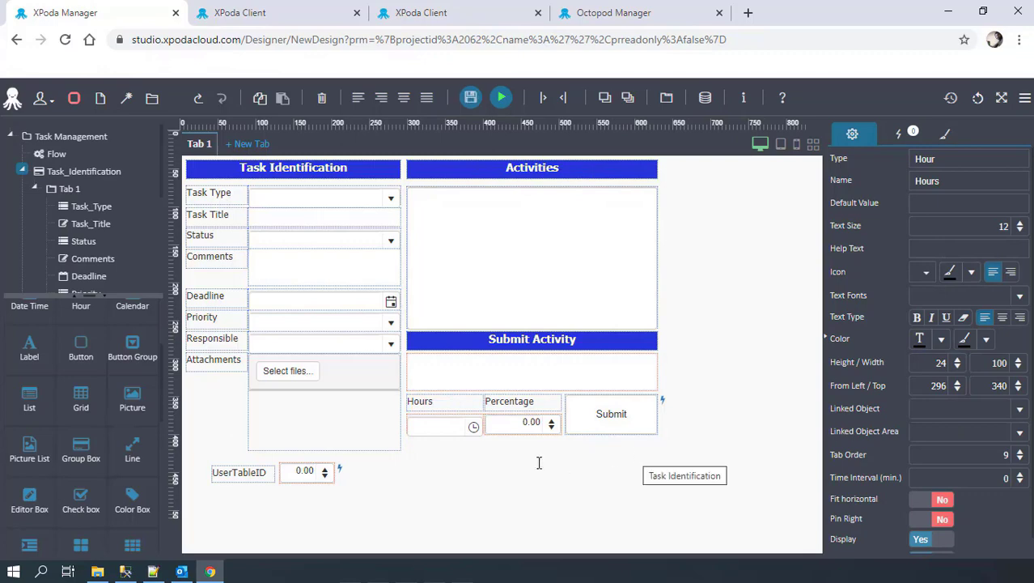
left_click(524, 422)
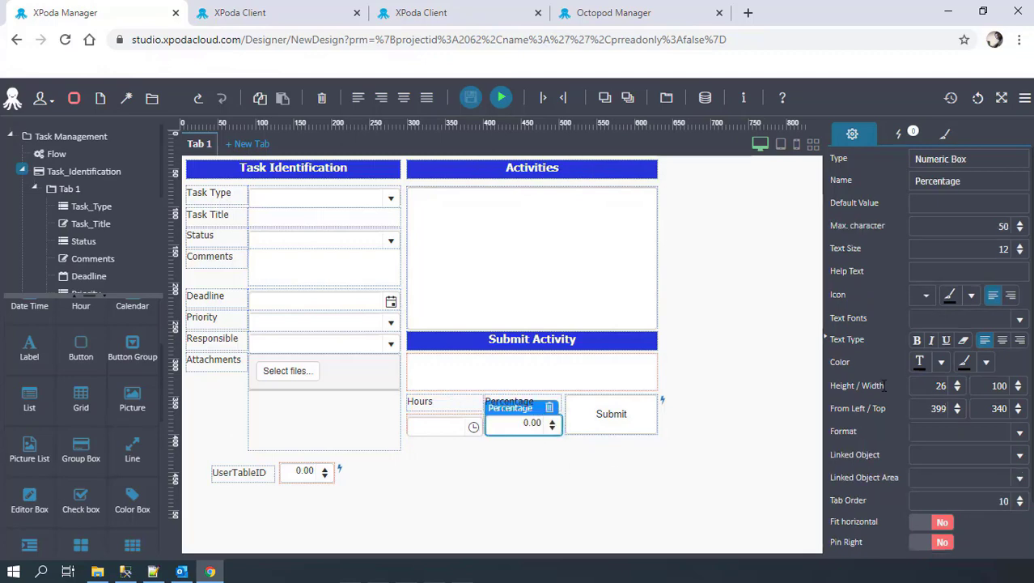
left_click(606, 425)
left_click(951, 386)
key("BackSpace")
type("0")
left_click(717, 416)
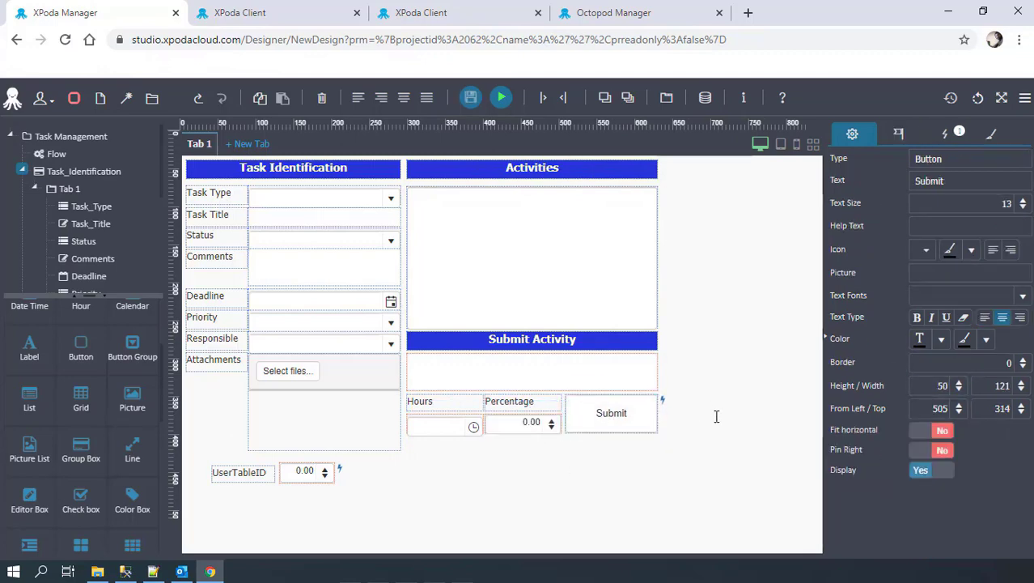
- Centre the text of the Hours and Percentage labels, and shorten the Attachments box to end level with the Hours field
left_click(437, 402)
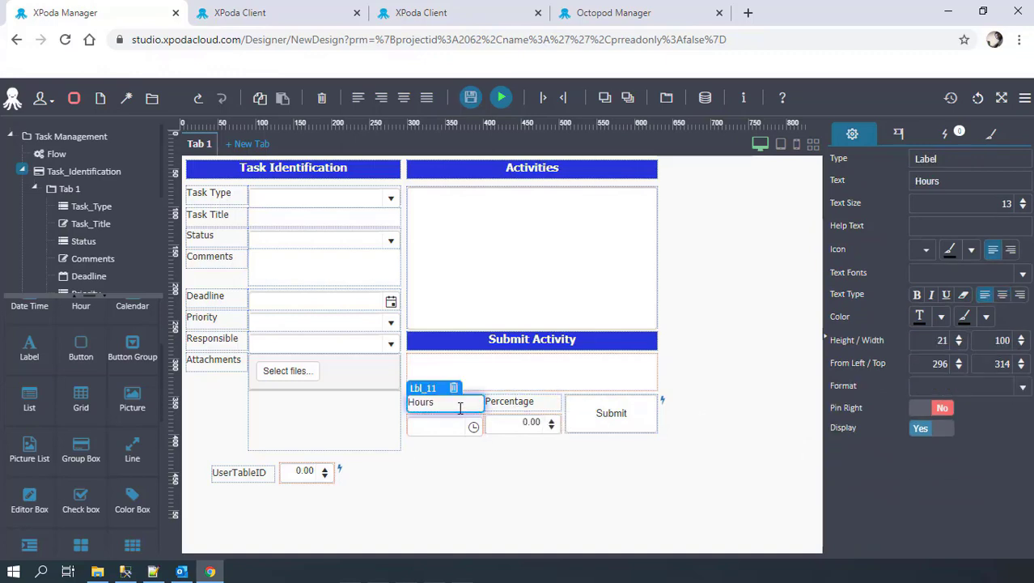
left_click(510, 401, "shift")
left_click(1003, 295)
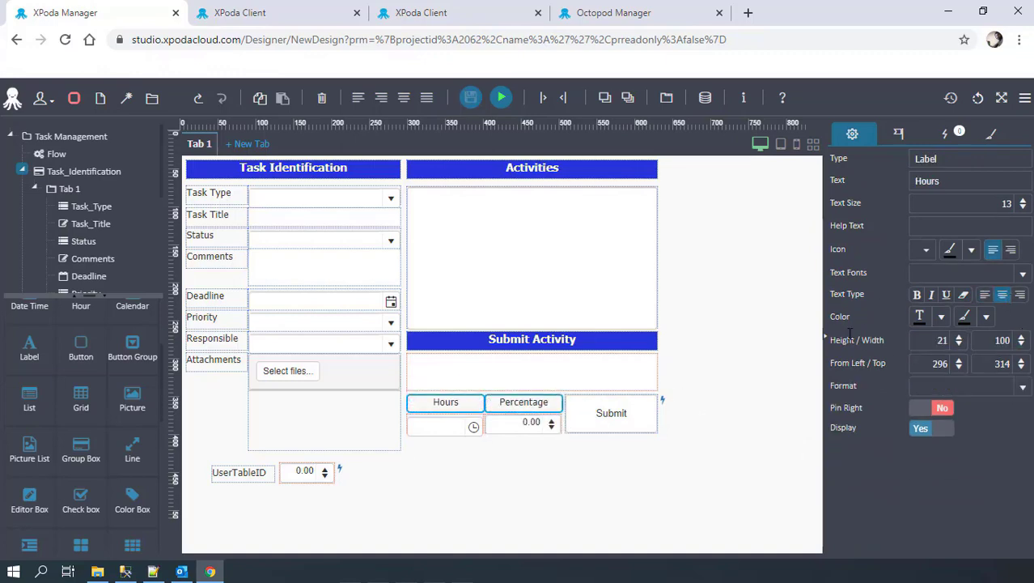
left_click(677, 376)
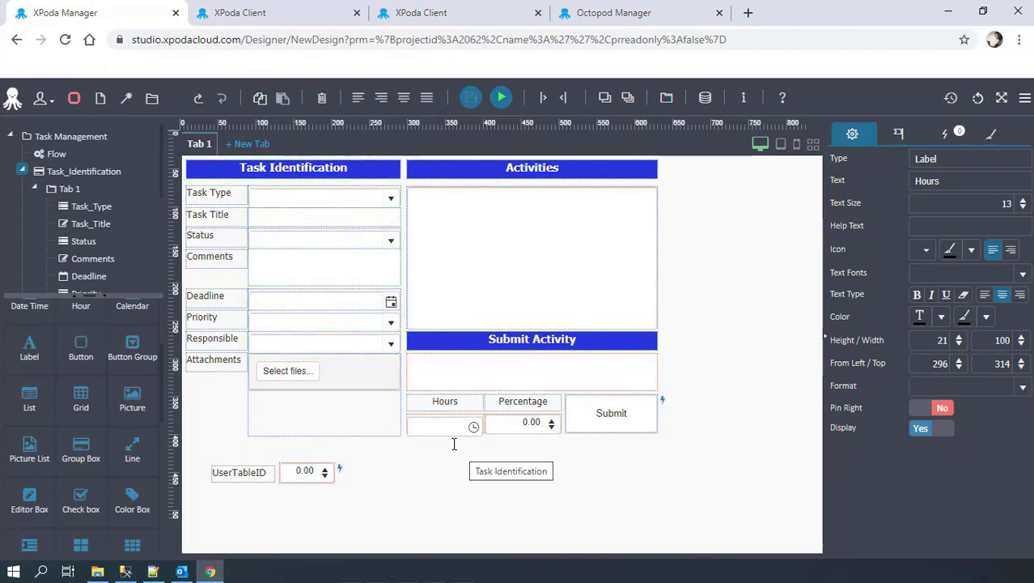
- Add a Keyboard Input action on F10 to the Task Title text box with the operation Open Form (List)
left_click(304, 214)
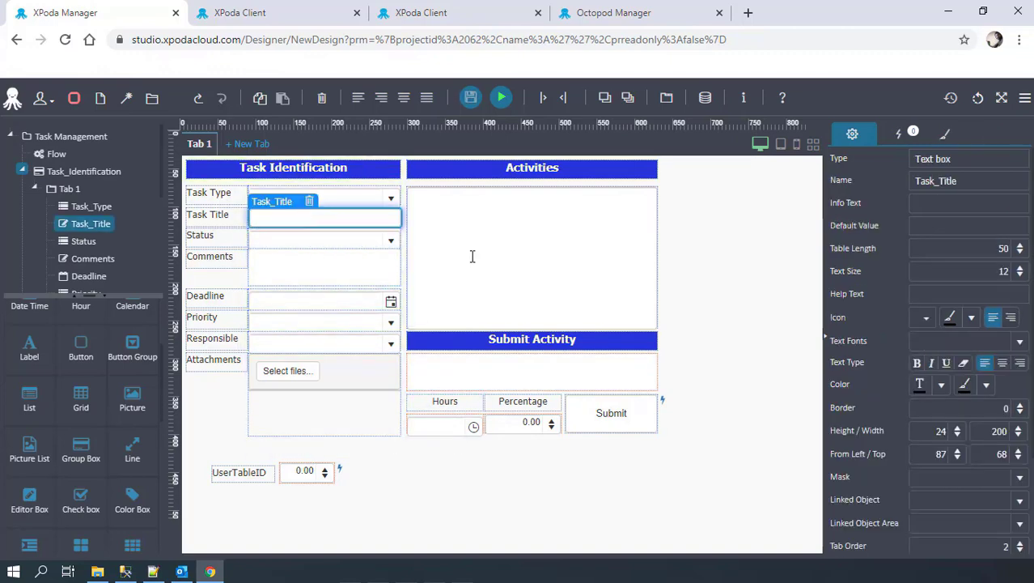
left_click(898, 134)
double_click(935, 179)
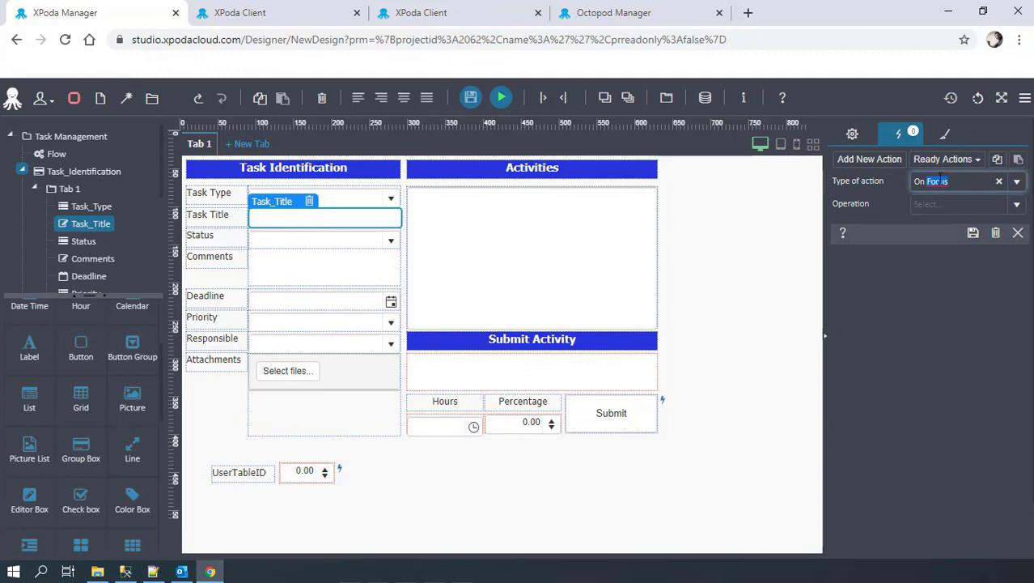
type("key")
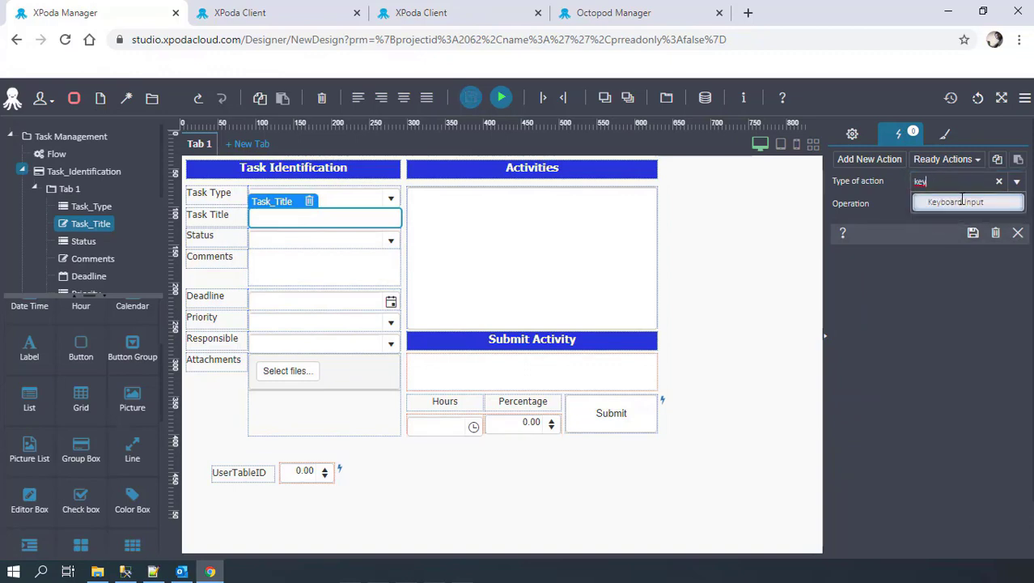
left_click(960, 204)
left_click(956, 229)
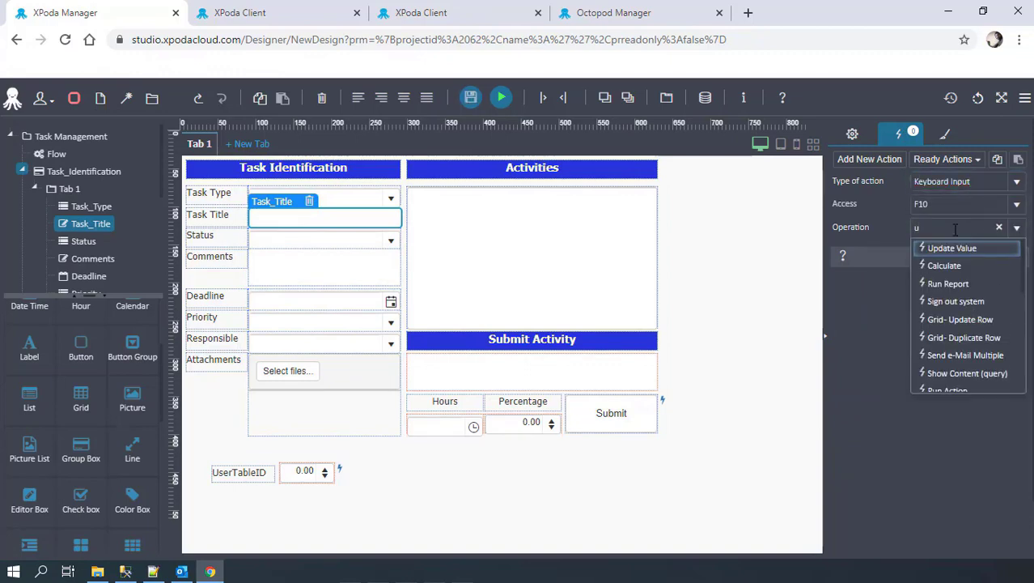
type("fo")
left_click(977, 248)
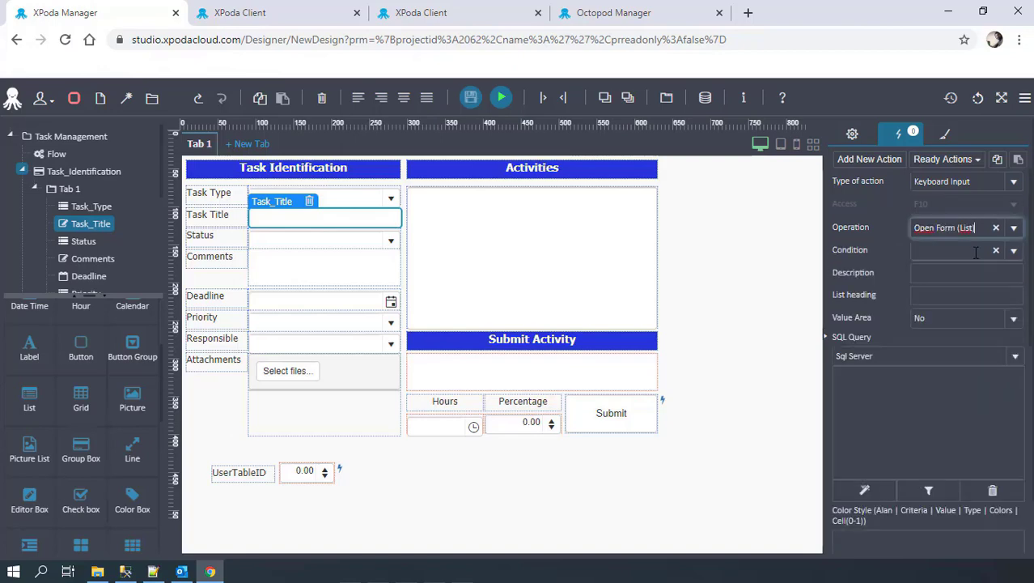
- Set the action's condition to In New Window and its value area to All Forms
left_click(955, 250)
left_click(956, 302)
left_click(943, 318)
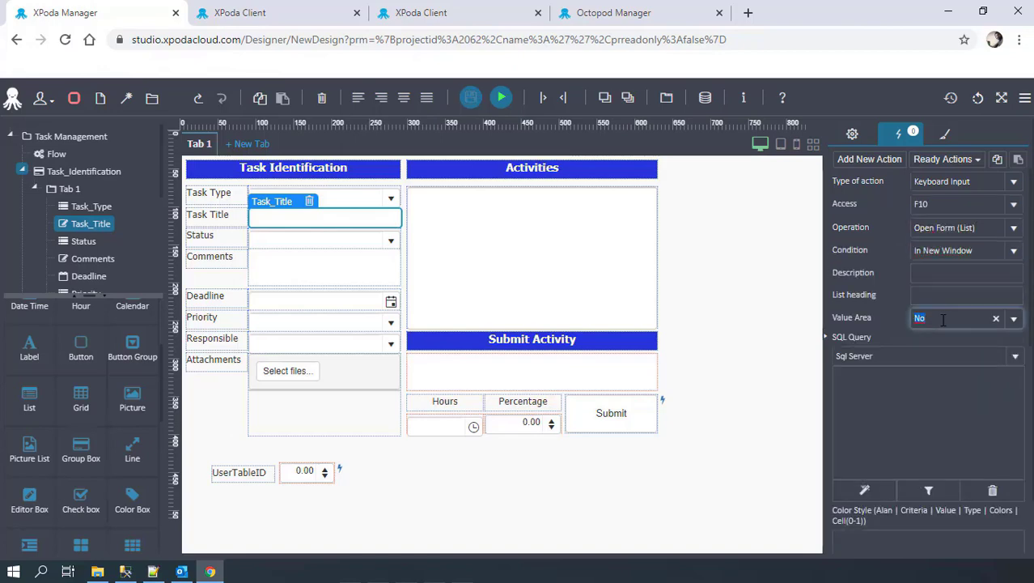
left_click(1006, 319)
left_click(972, 371)
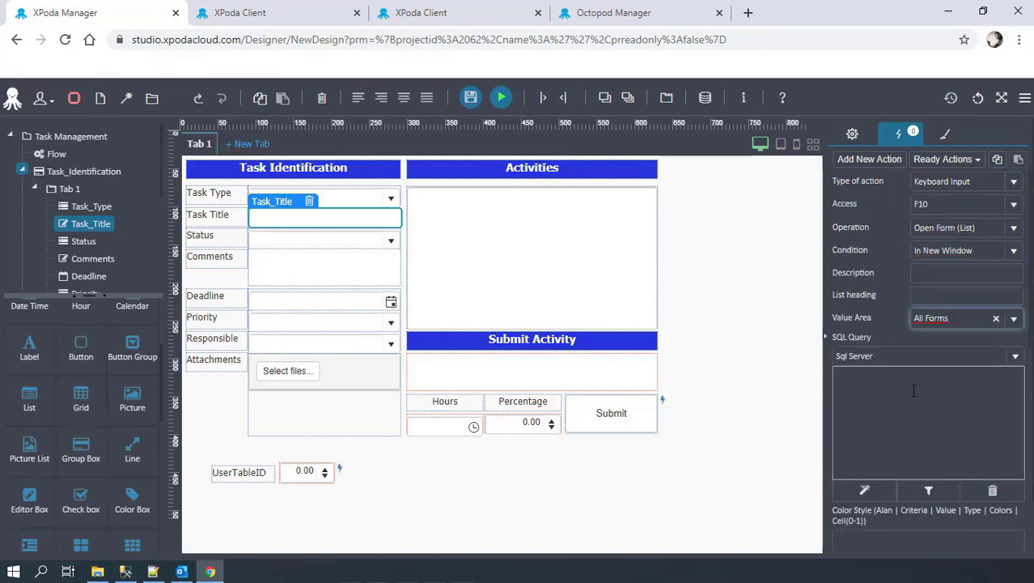
- Build the action's SQL query from the TM_TASKS table with the columns UserTableID, Task_Title, Comments and Deadline
left_click(866, 492)
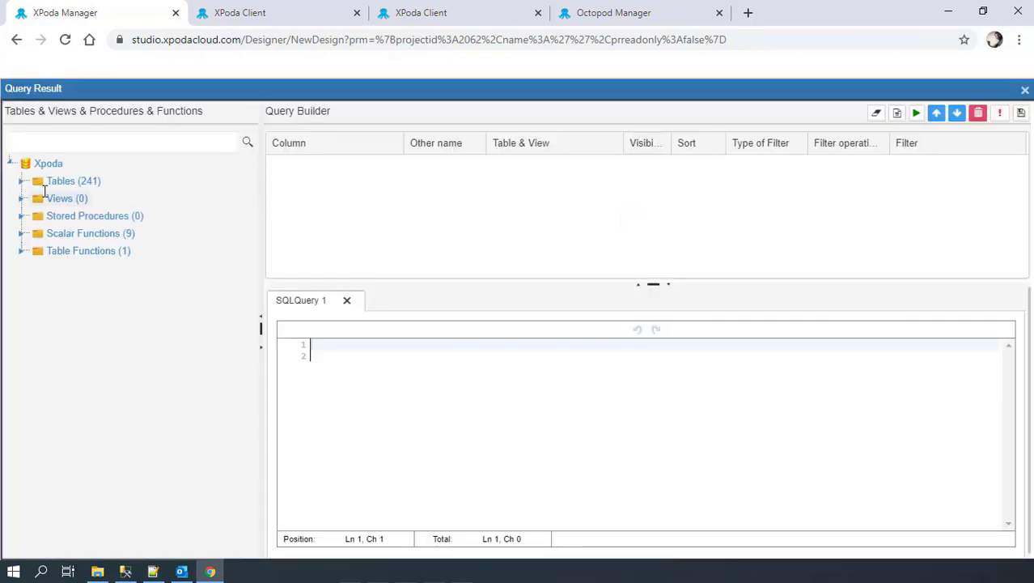
left_click(20, 180)
left_click(30, 145)
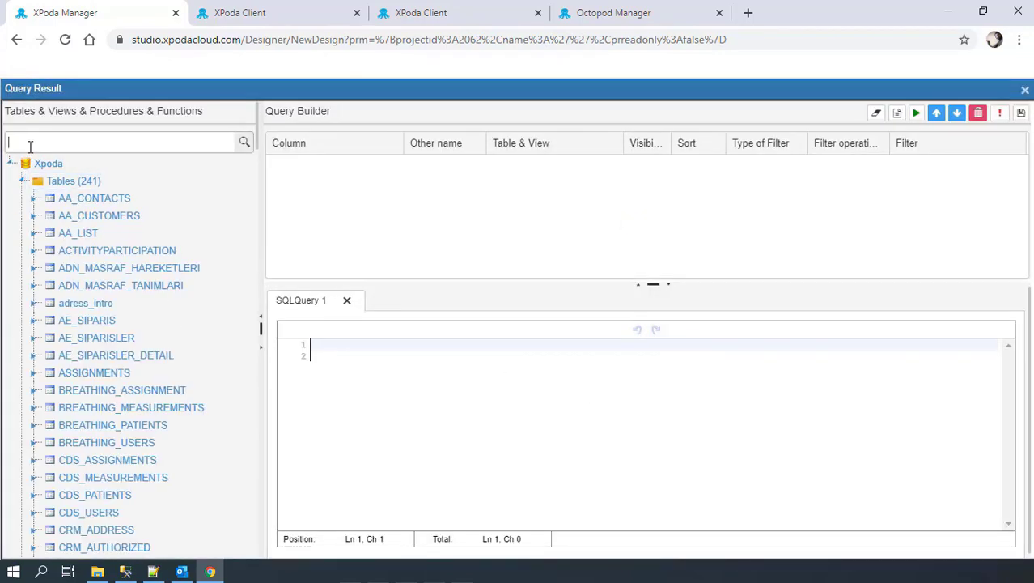
type("TM_")
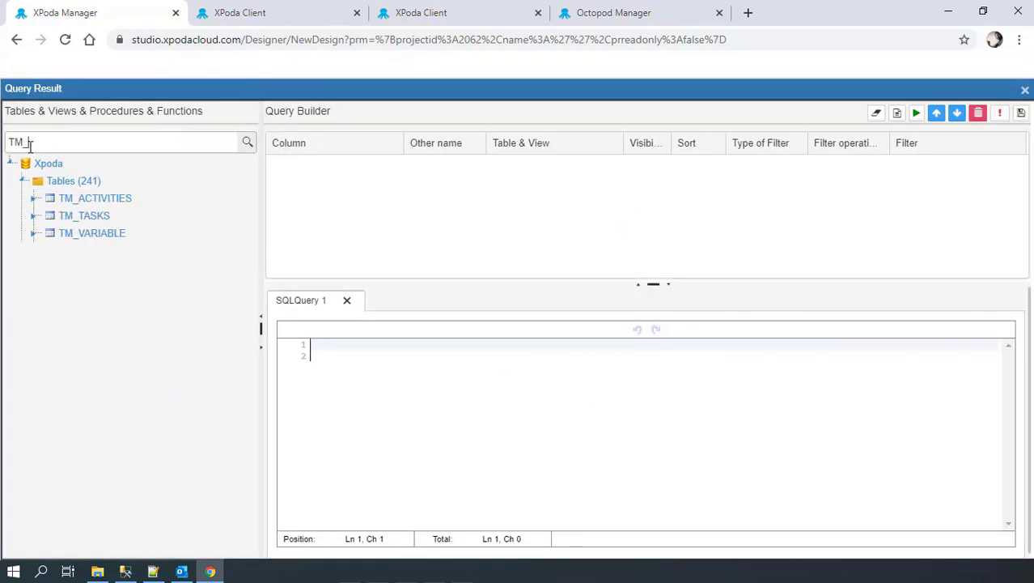
left_click(31, 215)
double_click(84, 232)
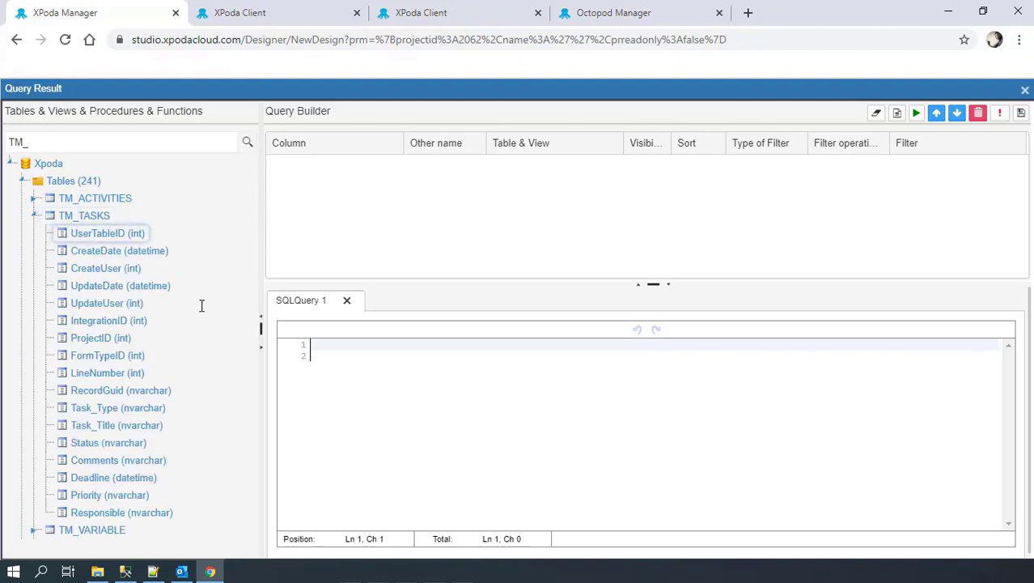
left_click_drag(104, 423, 312, 219)
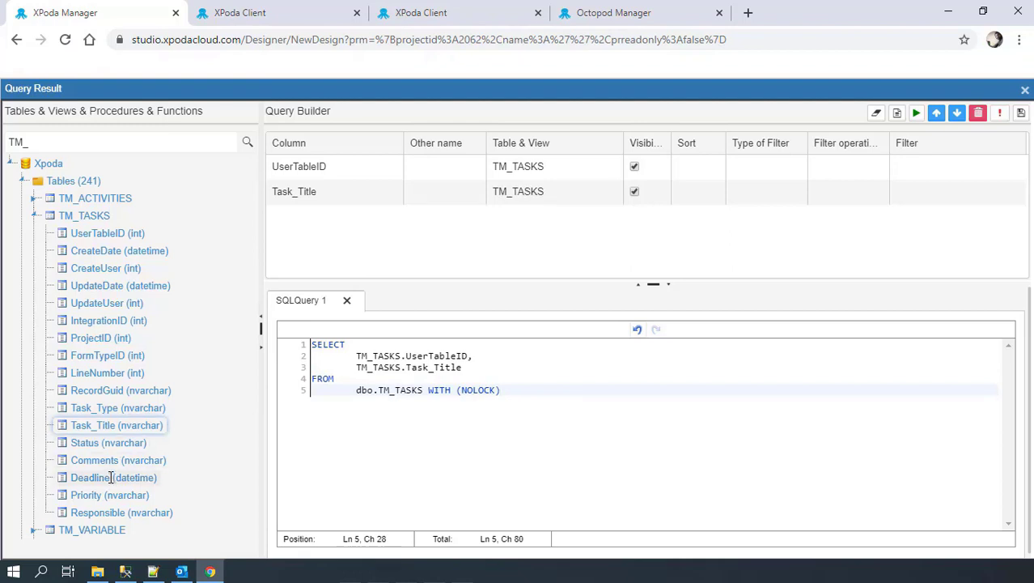
left_click_drag(111, 460, 312, 243)
left_click_drag(81, 479, 381, 271)
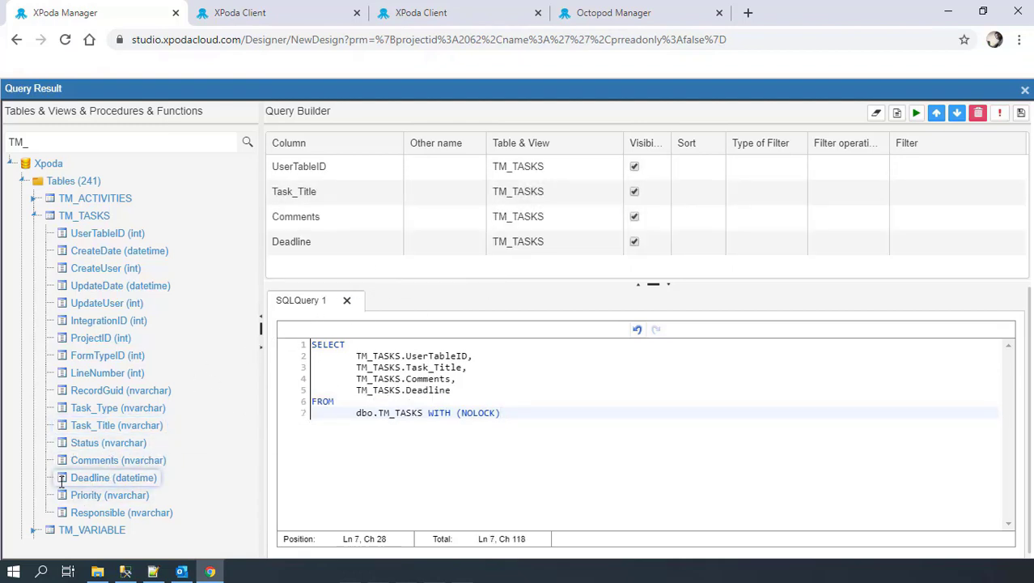
- Add the Name column of TM_VARIABLE to the query through a LEFT join of master field Status to join field UserTableID
left_click(32, 531)
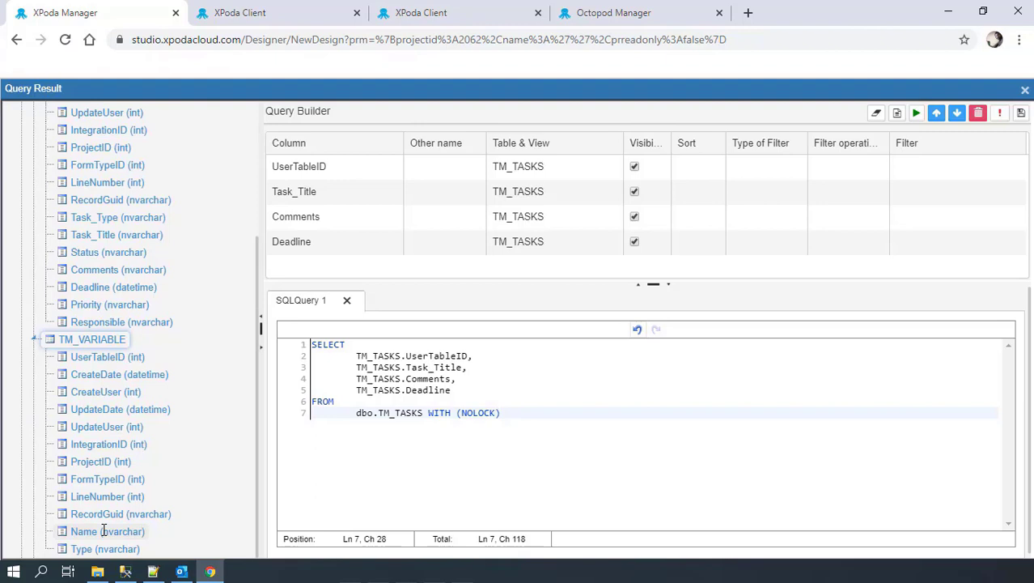
left_click_drag(104, 530, 455, 273)
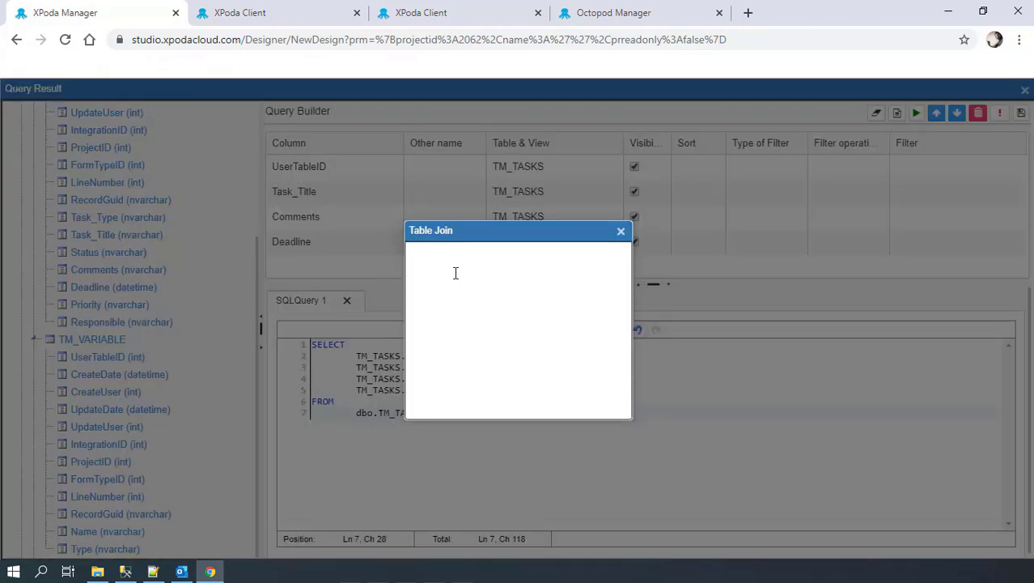
left_click(617, 317)
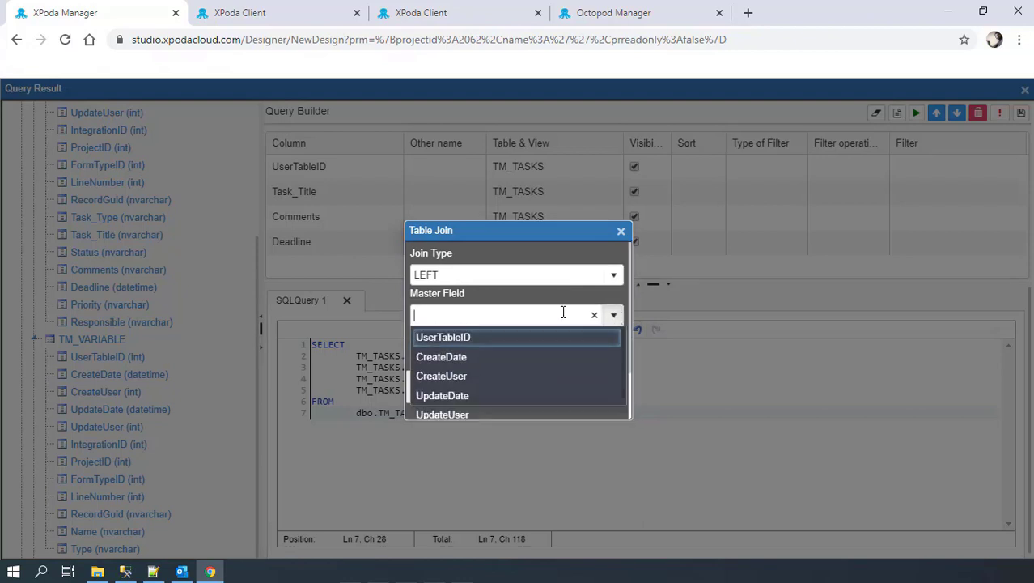
type("sta")
key("Return")
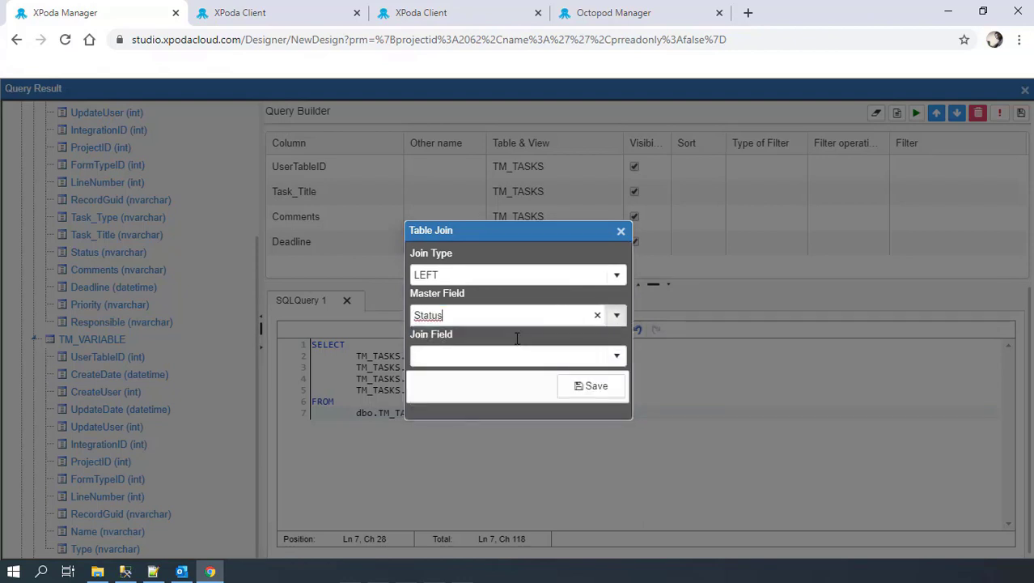
left_click(504, 354)
type("user")
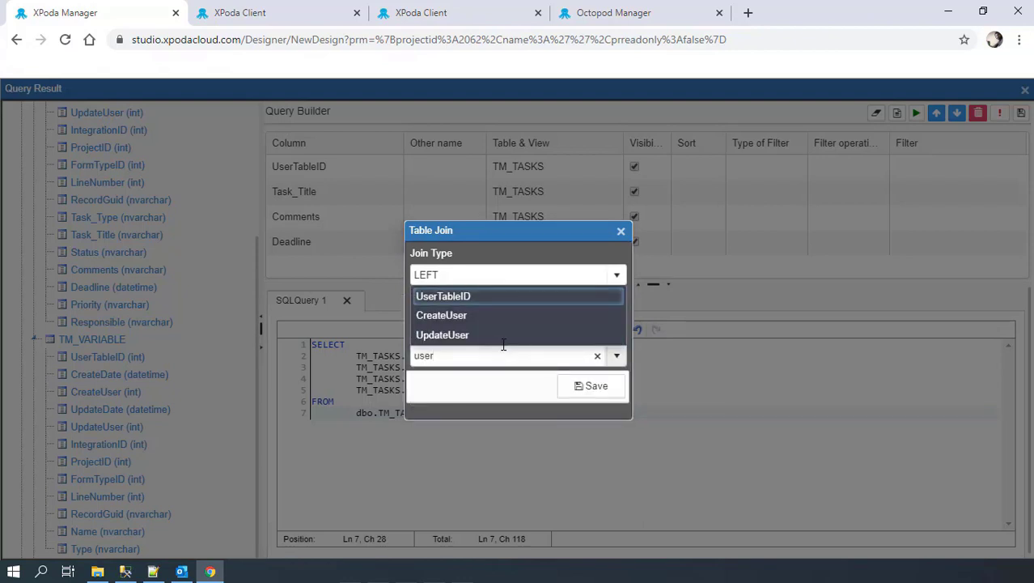
left_click(473, 296)
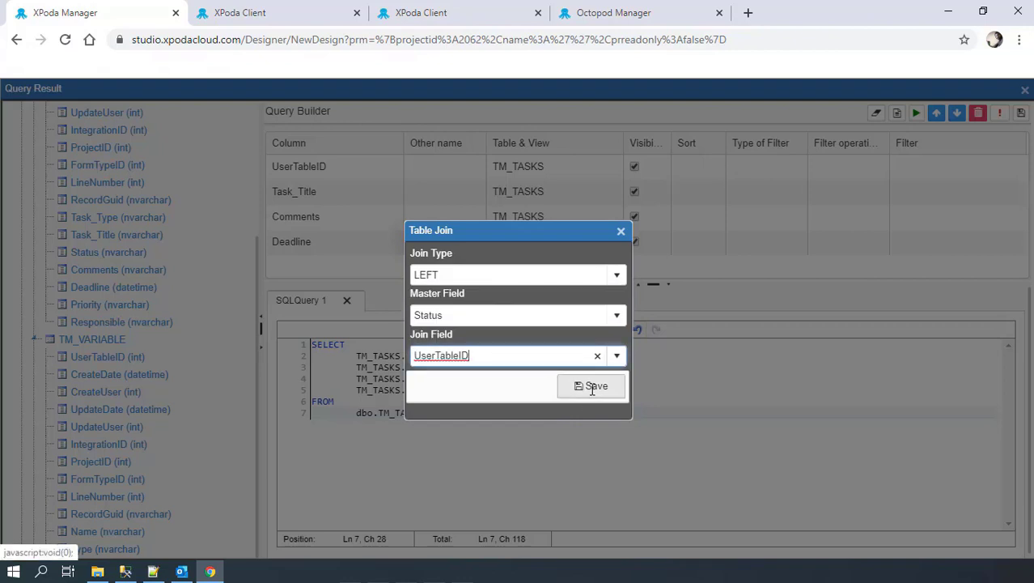
left_click(593, 387)
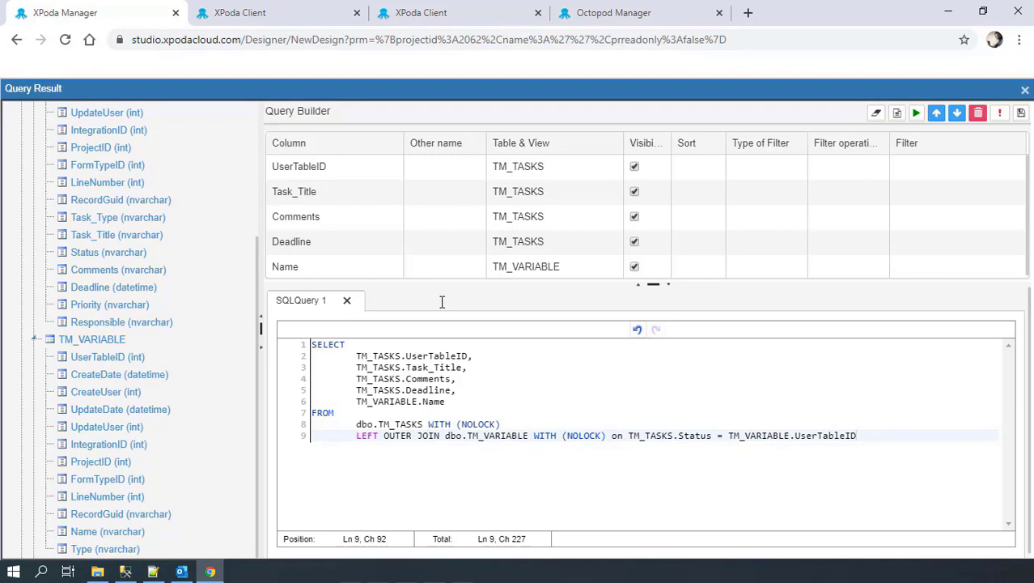
- Give the Task_Title column the other name Title and the TM_VARIABLE Name column the other name Status
left_click(423, 191)
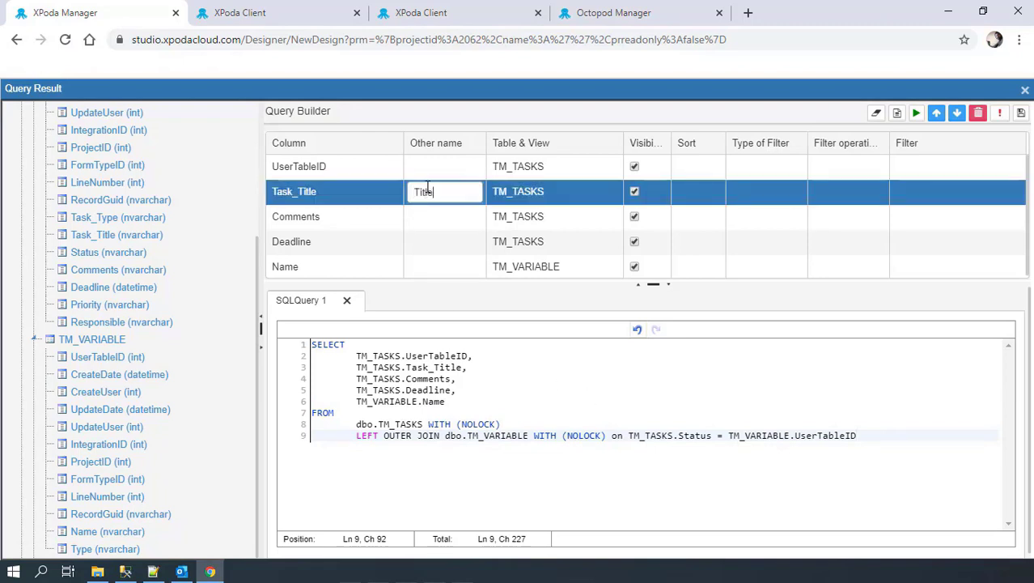
key("Return")
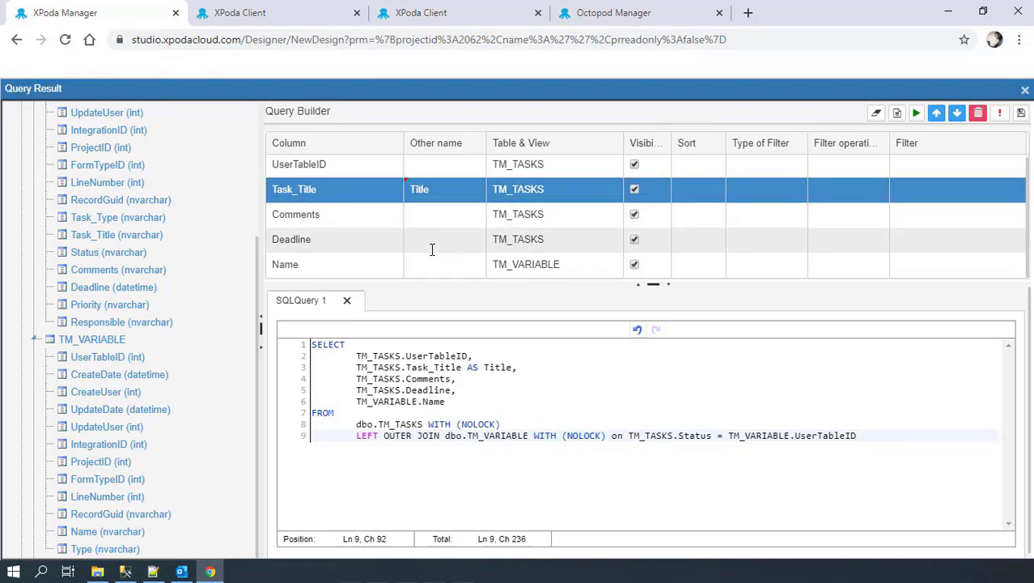
left_click(434, 268)
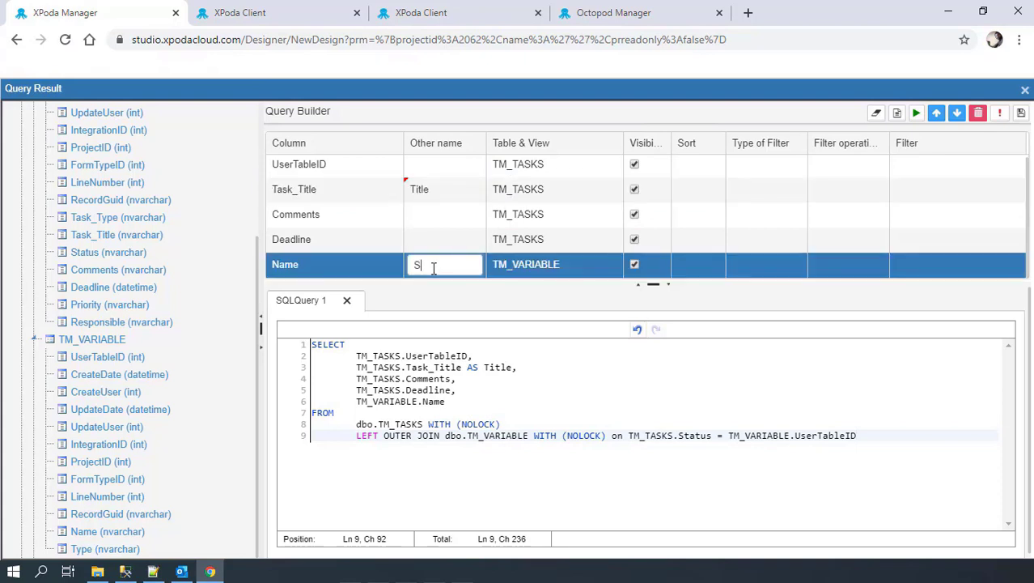
key("Return")
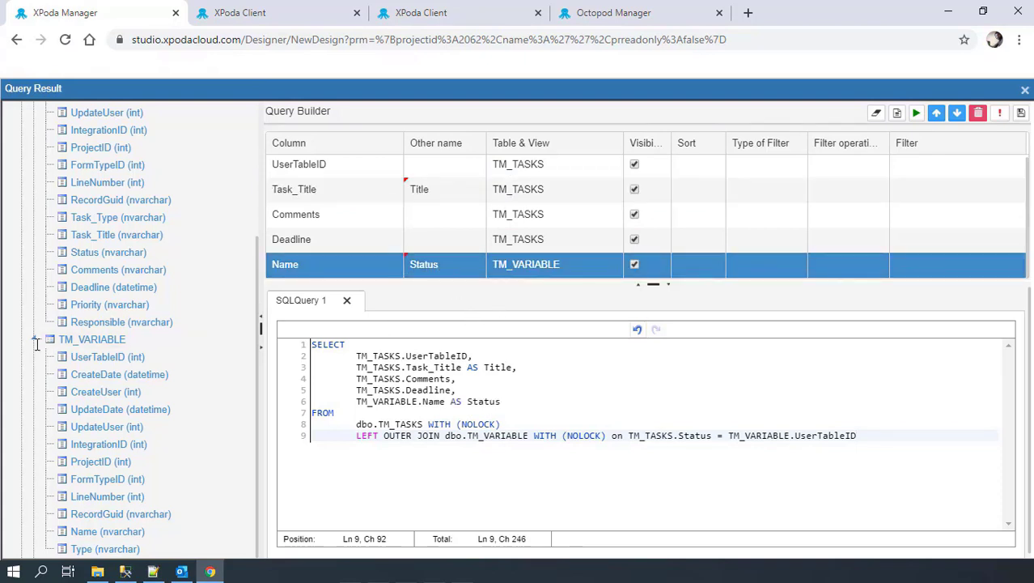
- Filter the table tree by XPODA_CL and expand the columns of the XPODA_CLIENT_USERS table
scroll(37, 344, "up", 5)
double_click(46, 136)
key("BackSpace")
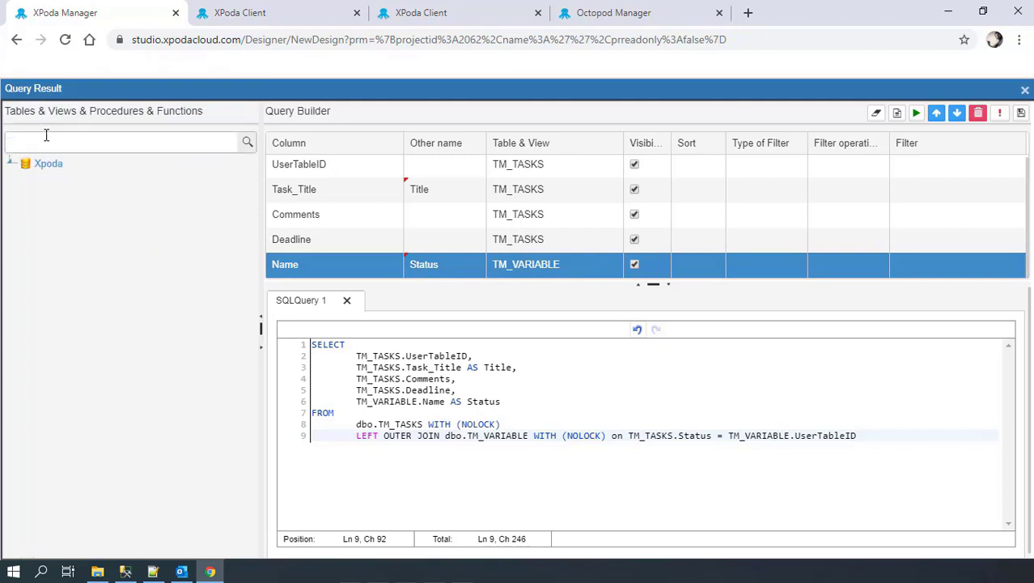
type("XPODA_")
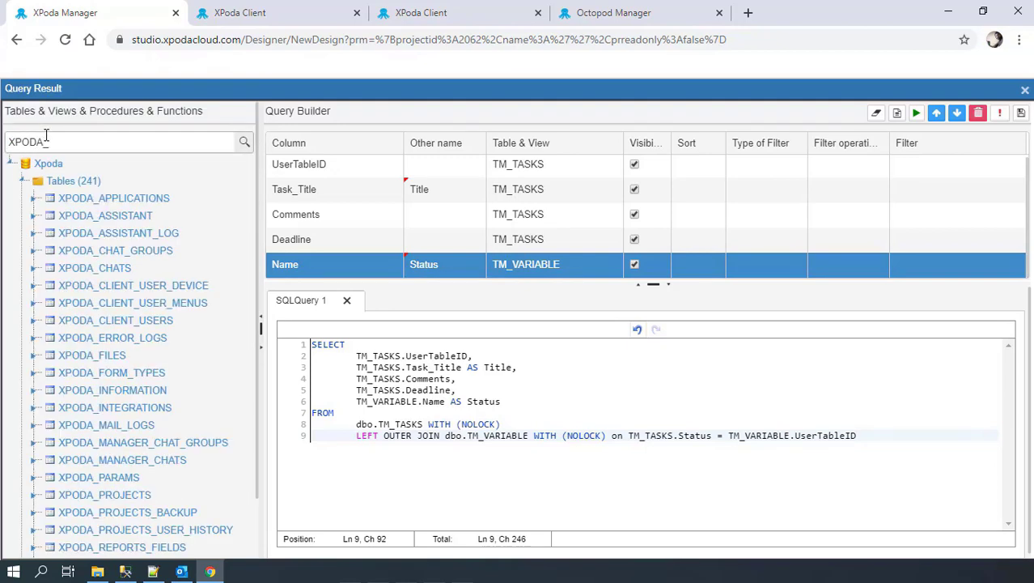
type("CL")
double_click(67, 232)
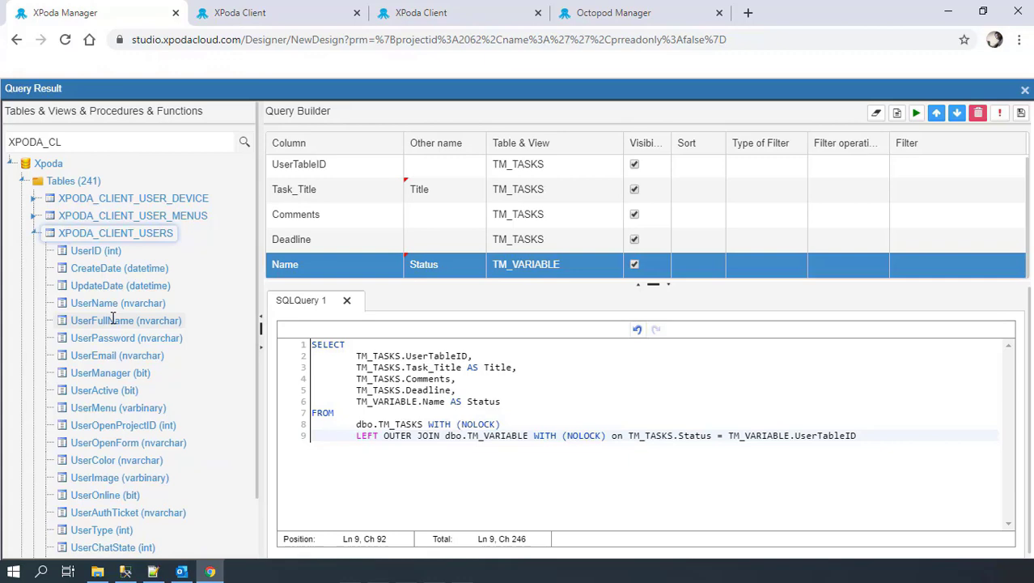
- Add the UserFullName column to the query through a LEFT join of master field Responsible to join field UserID
left_click_drag(113, 318, 480, 266)
left_click(499, 313)
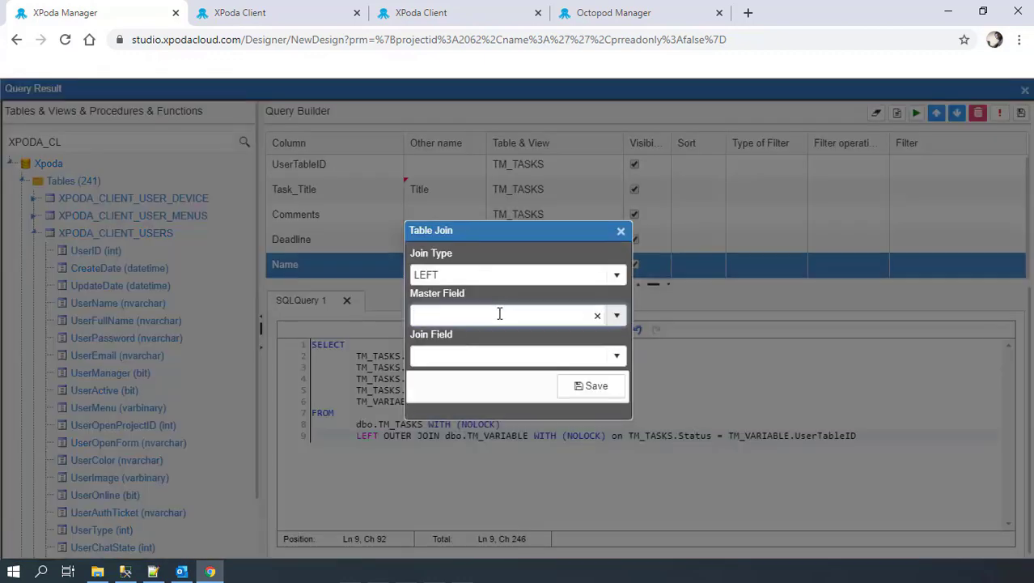
type("res")
left_click(527, 335)
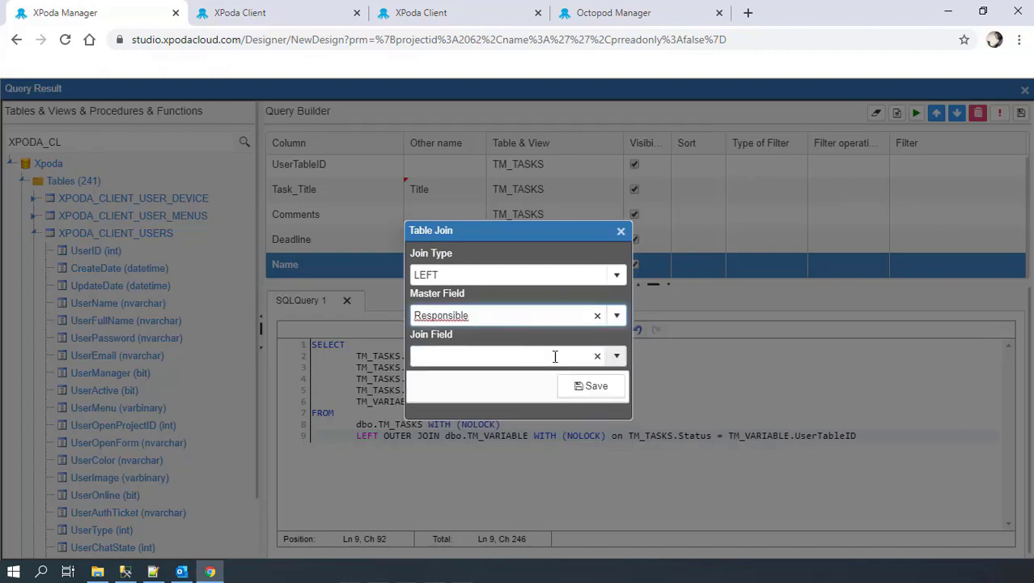
left_click(614, 355)
left_click(454, 275)
left_click(590, 386)
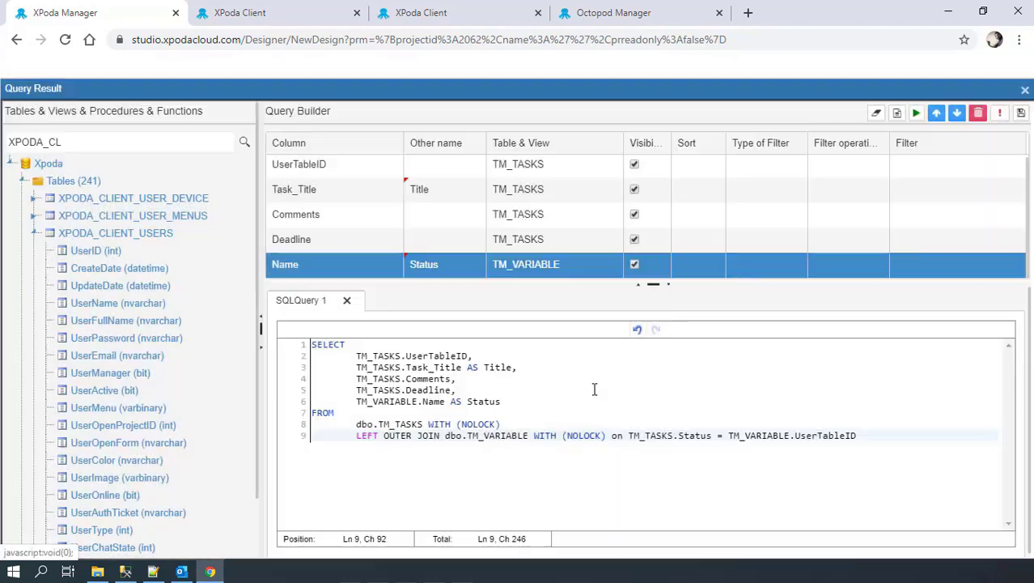
- Give the UserFullName column the other name Responsible
left_click(443, 265)
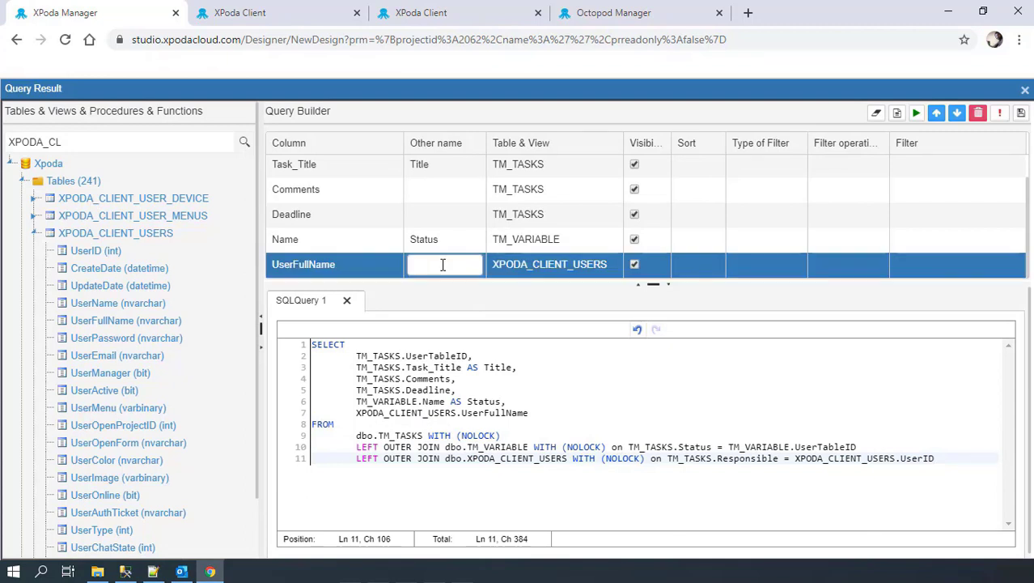
type("Responsible")
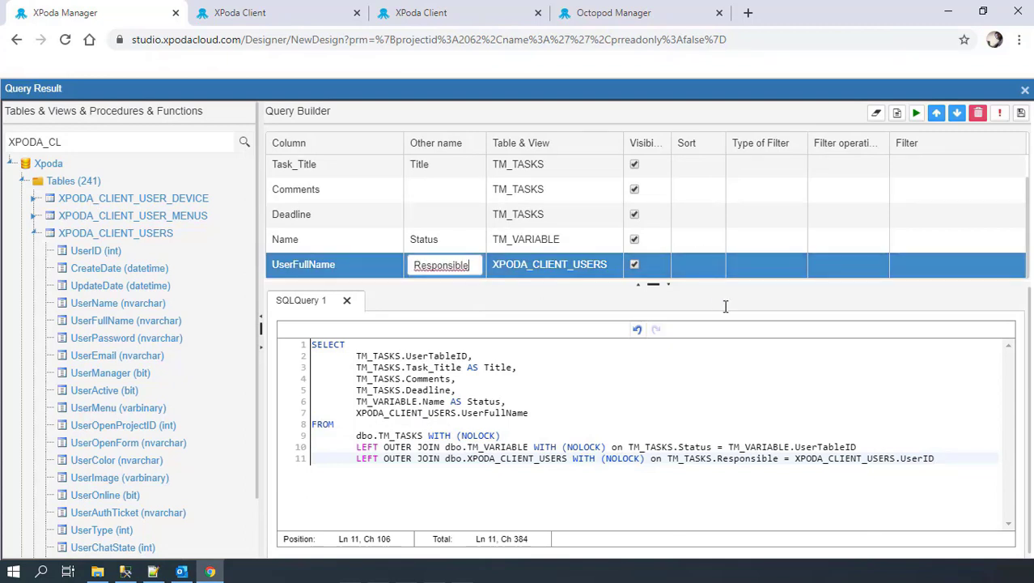
key("Return")
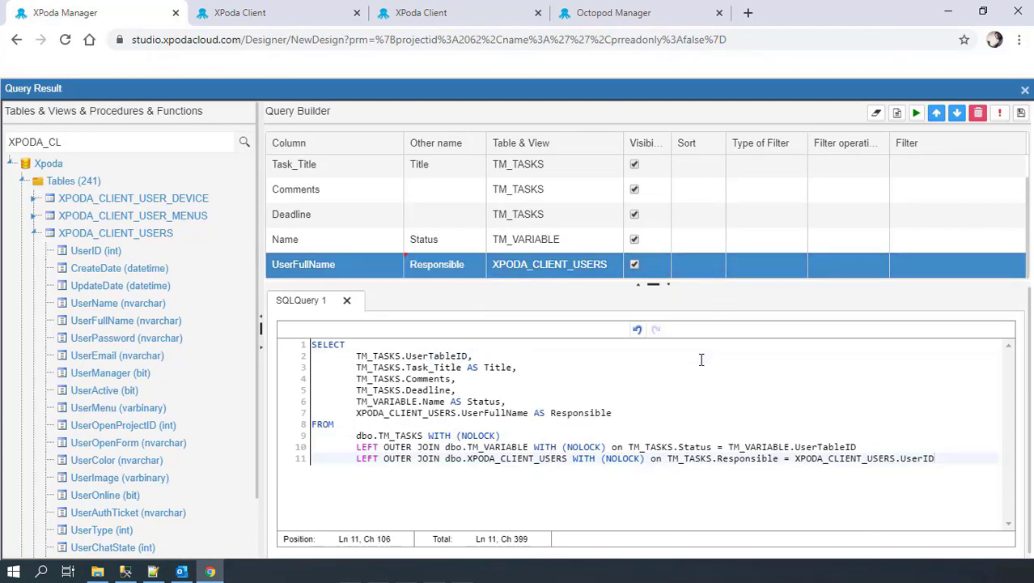
- Save the query into the action's SQL Query field and save the Keyboard Input action on Task Title
left_click(1021, 113)
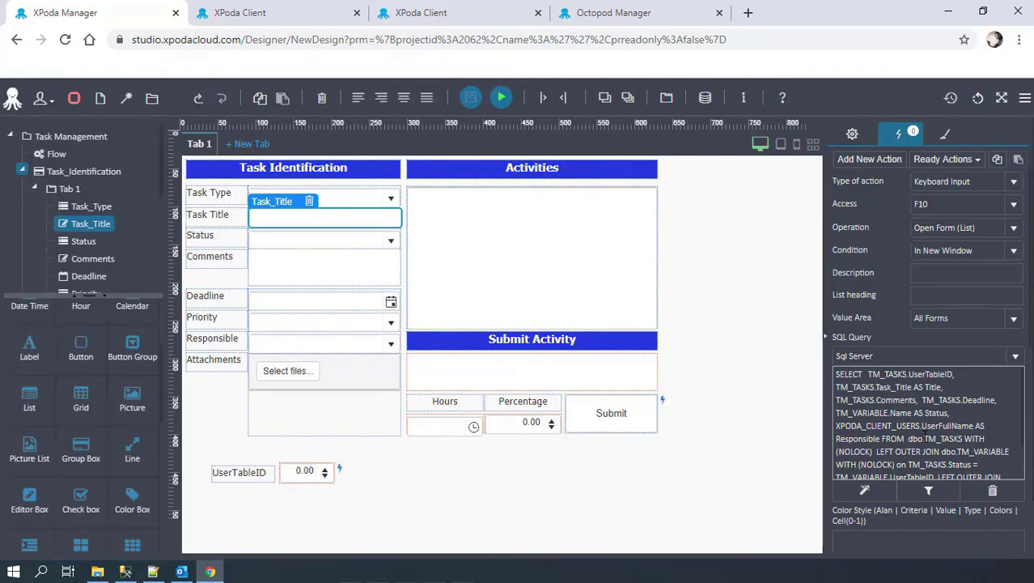
scroll(939, 496, "down", 10)
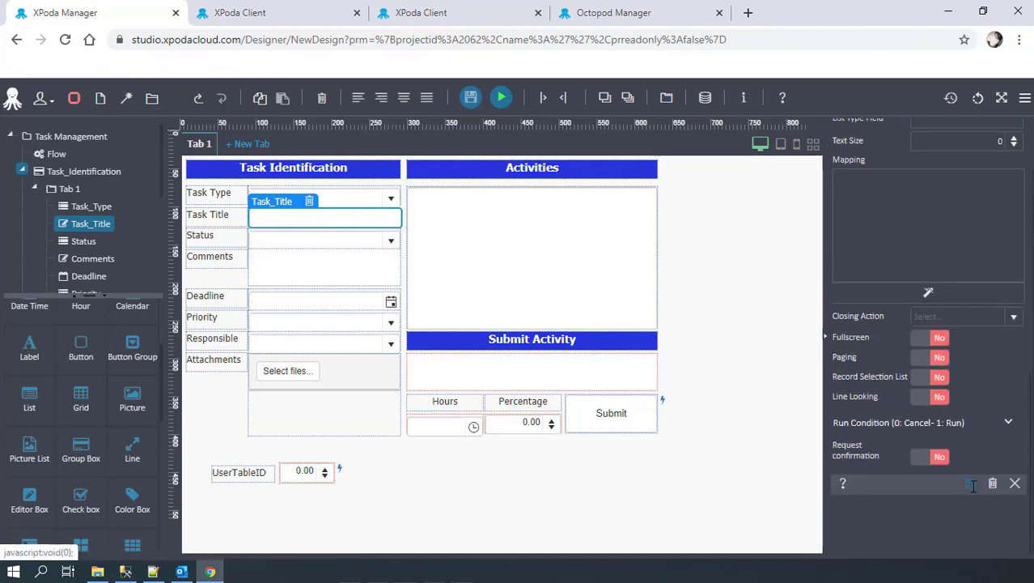
left_click(971, 541)
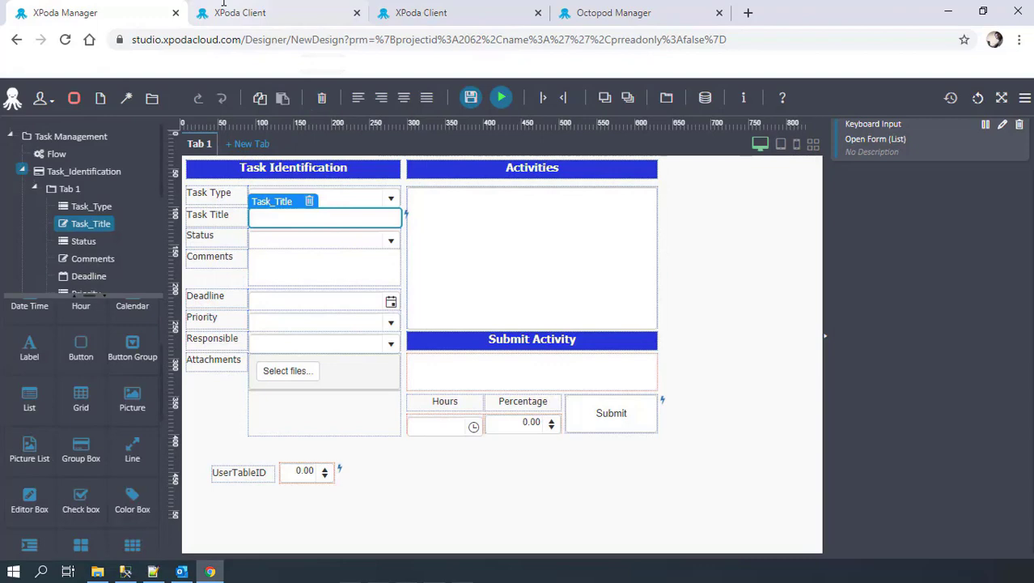
- Switch to XPoda Client, reload the Task Identification form and open the Test 1 record from the Task Title list
left_click(234, 13)
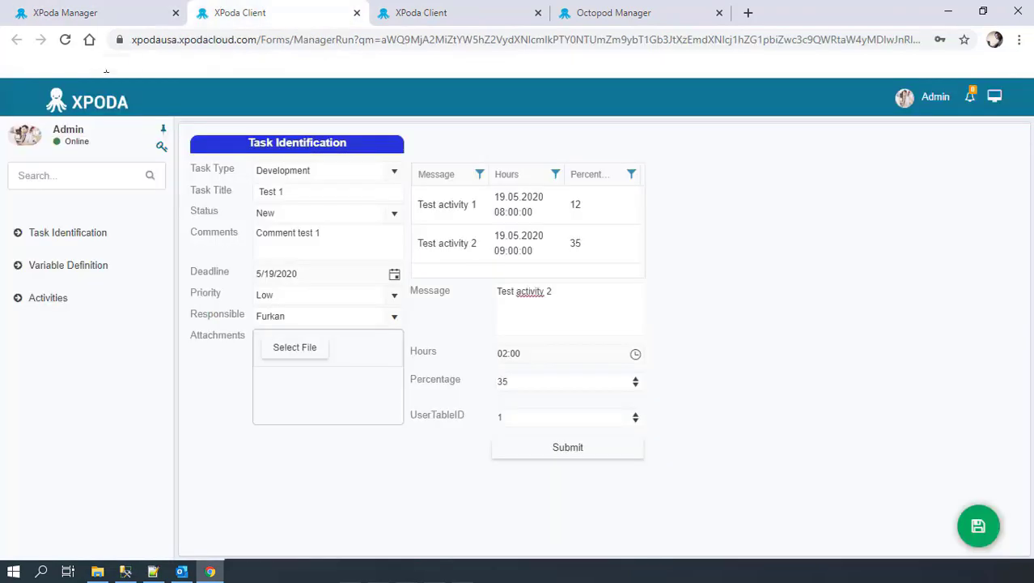
left_click(65, 39)
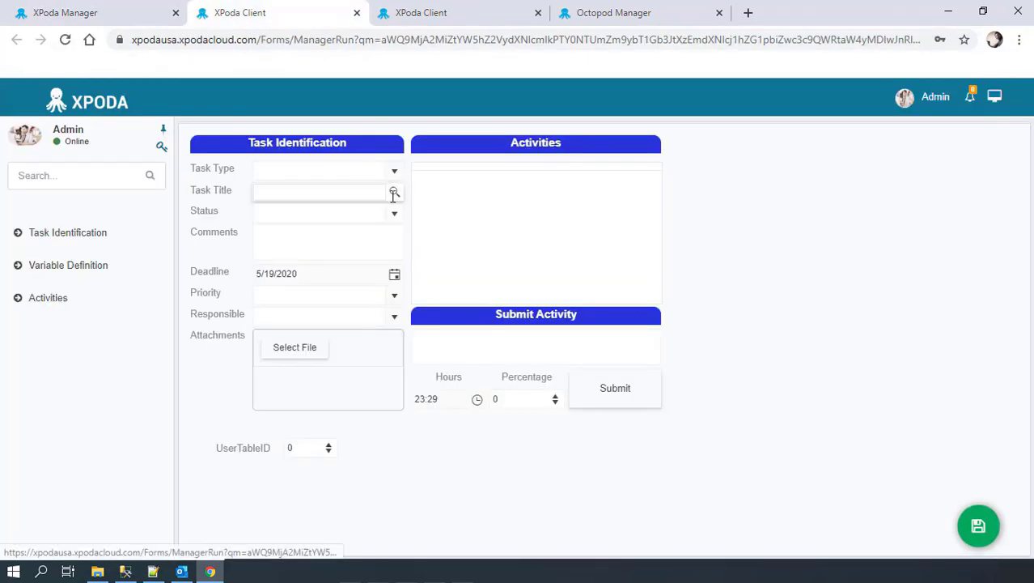
left_click(394, 194)
double_click(391, 242)
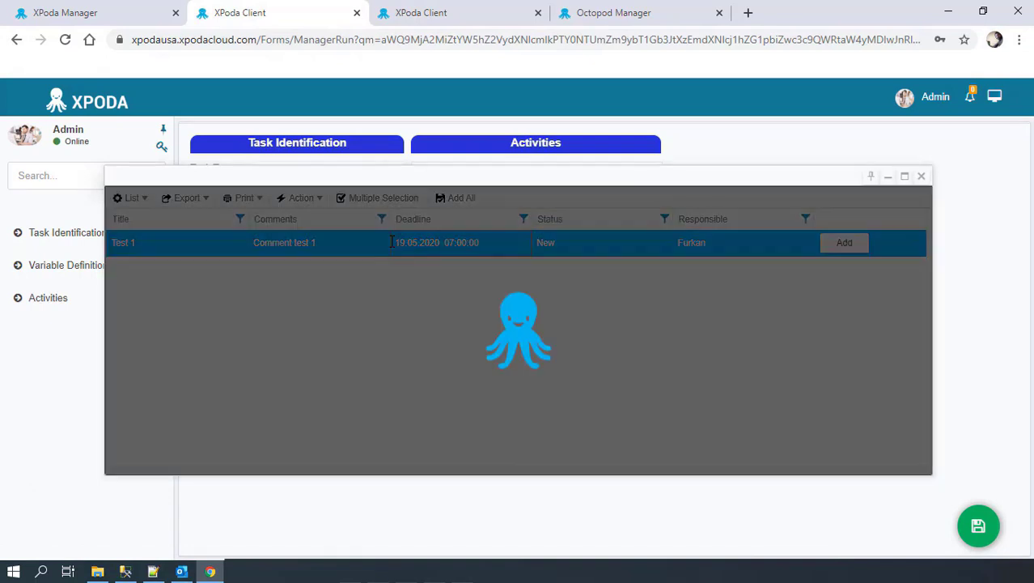